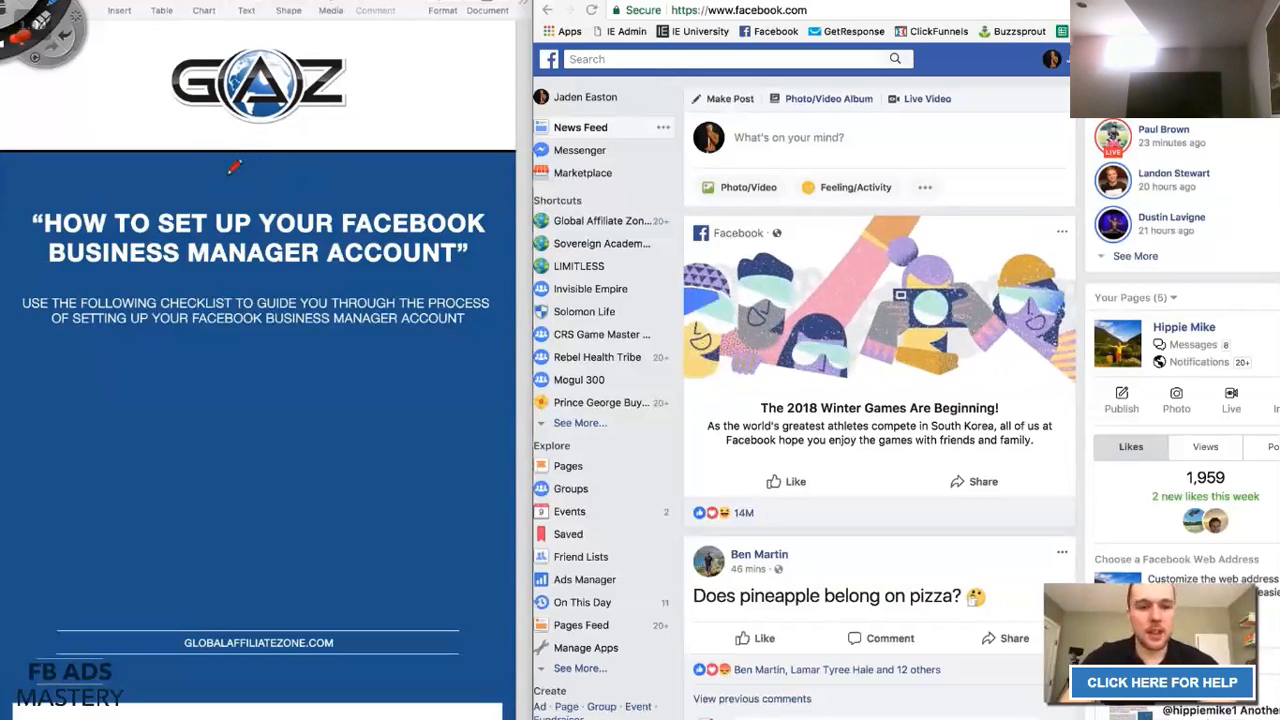
Draw a red P over the GAZ logo and a B over the feed, and underline BUSINESS MANAGER.
left_click_drag(292, 177, 345, 179)
mouse_move(268, 152)
left_mouse_down()
mouse_move(268, 52)
mouse_move(270, 100)
left_mouse_up()
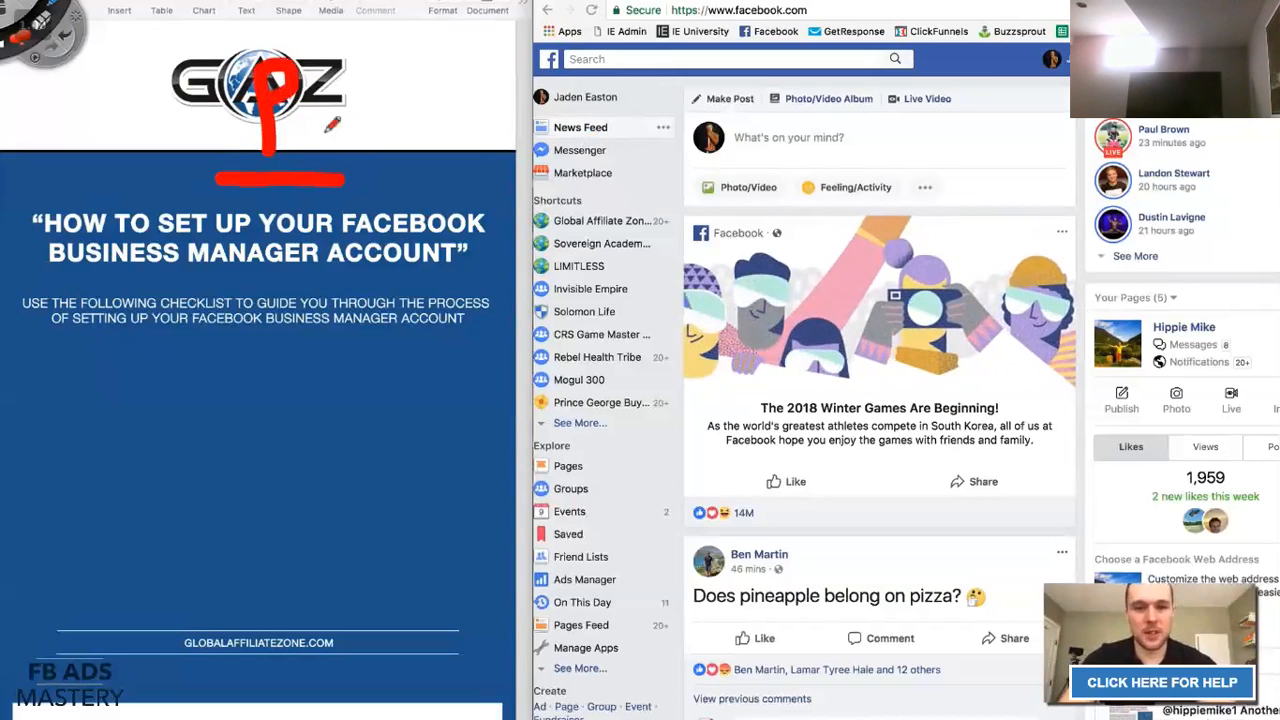
left_click_drag(575, 182, 757, 185)
mouse_move(648, 160)
left_mouse_down()
mouse_move(648, 62)
mouse_move(695, 110)
mouse_move(652, 157)
left_mouse_up()
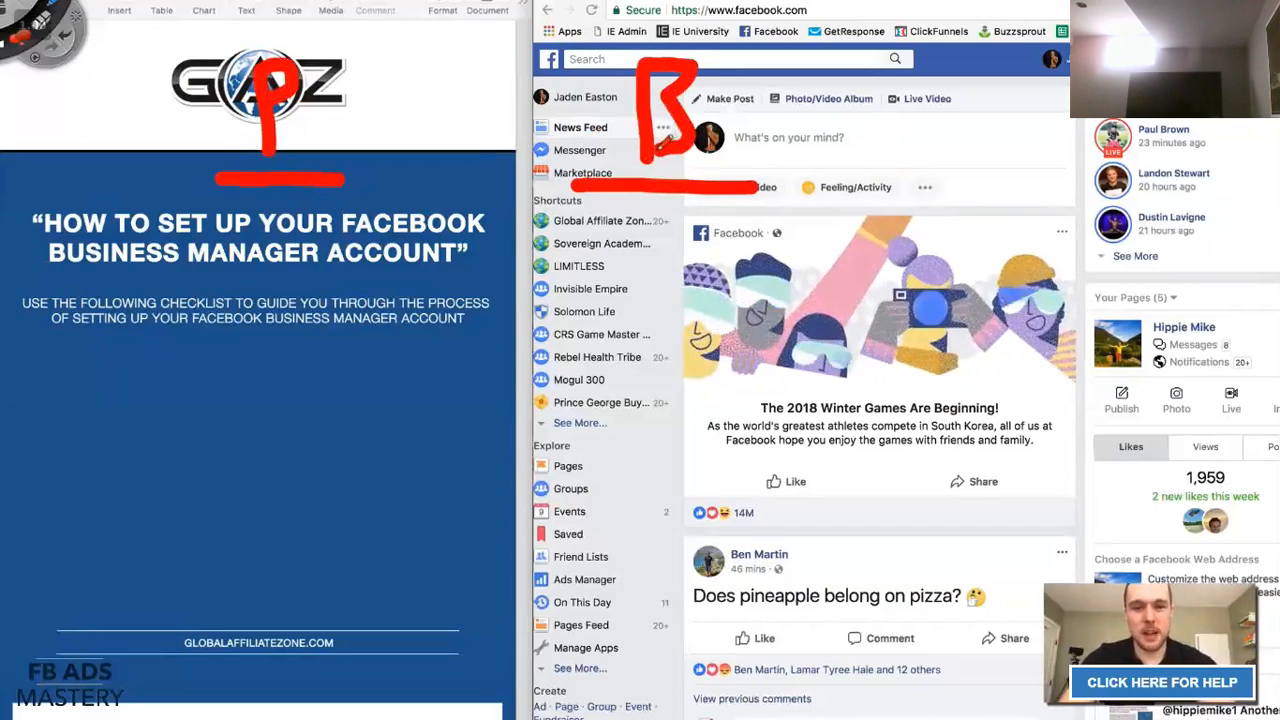
left_click_drag(46, 280, 95, 280)
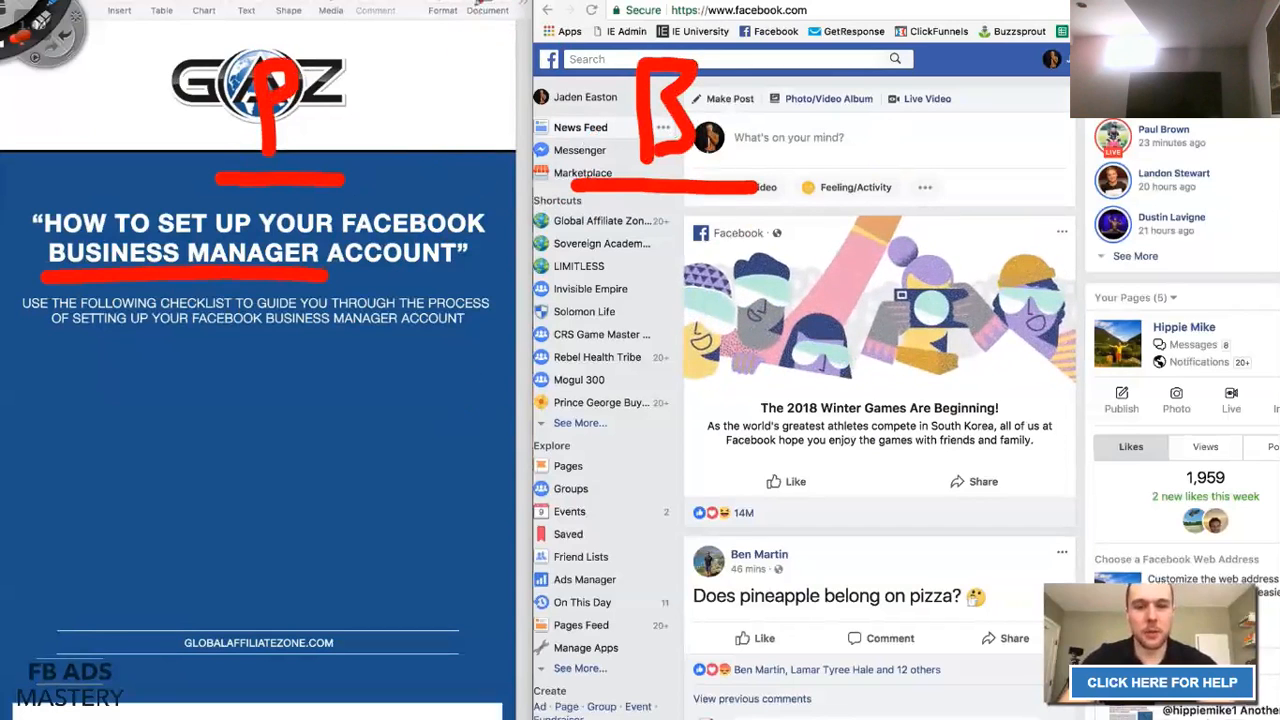
Add a red divider beside the slide, a '1' with a curved arrow, and circle the logo.
left_click_drag(492, 14, 466, 508)
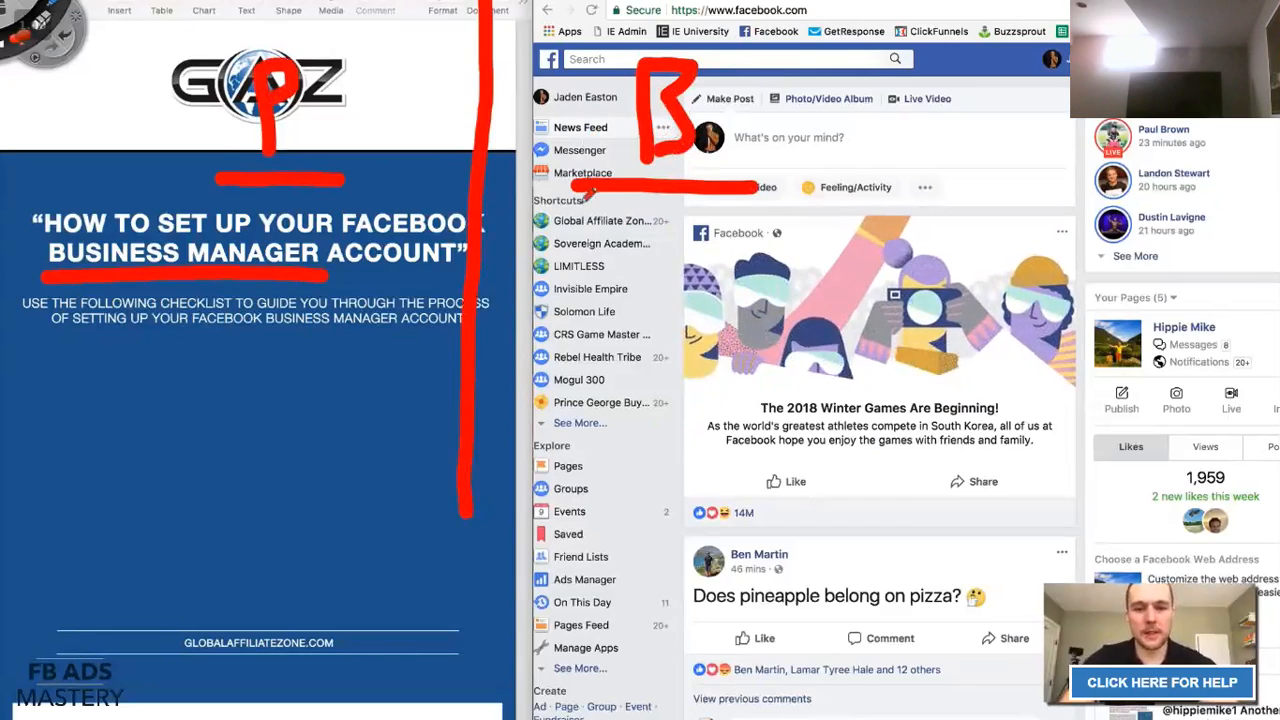
mouse_move(566, 208)
left_mouse_down()
mouse_move(564, 250)
mouse_move(588, 252)
left_mouse_up()
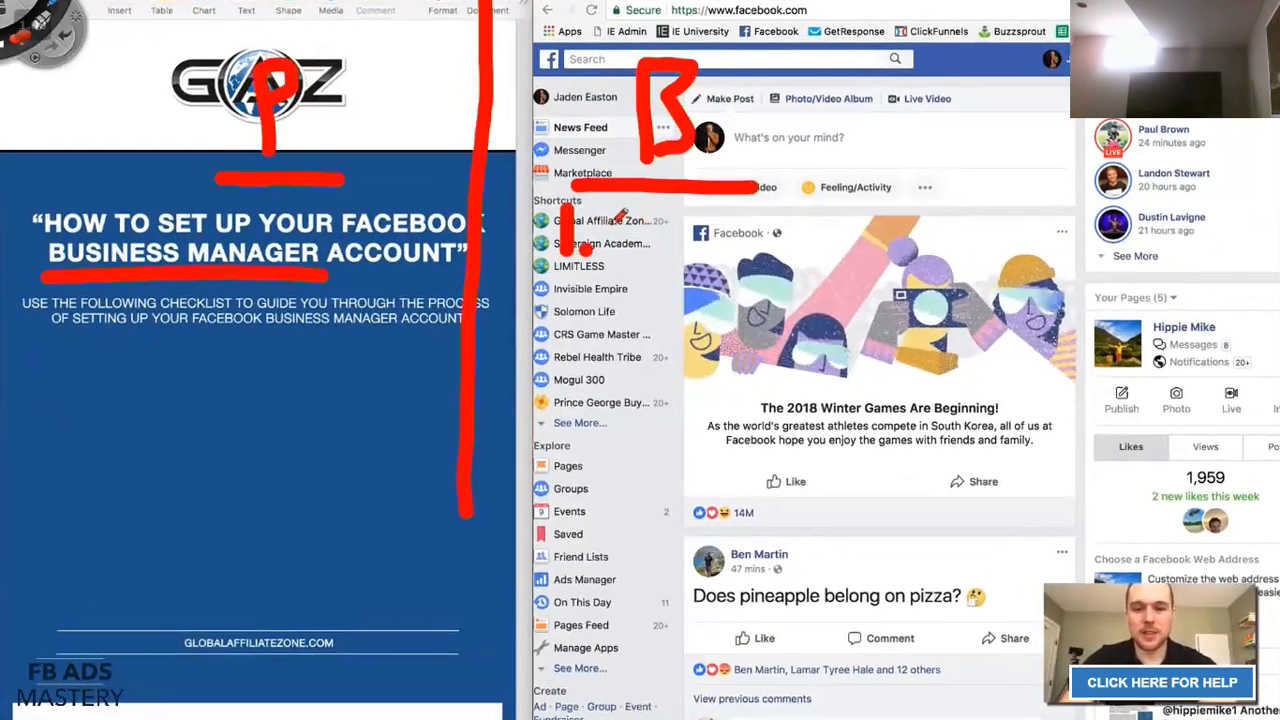
mouse_move(617, 221)
left_mouse_down()
mouse_move(634, 285)
mouse_move(605, 312)
mouse_move(625, 305)
left_mouse_up()
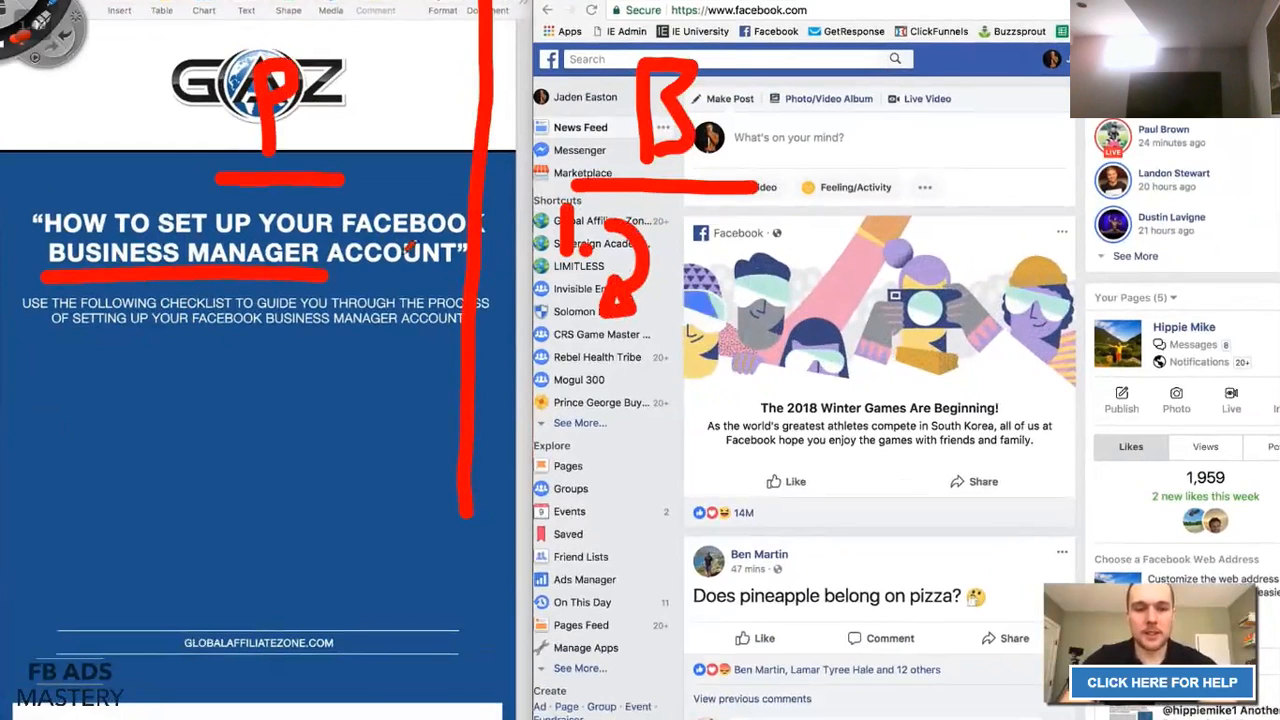
left_click(207, 230)
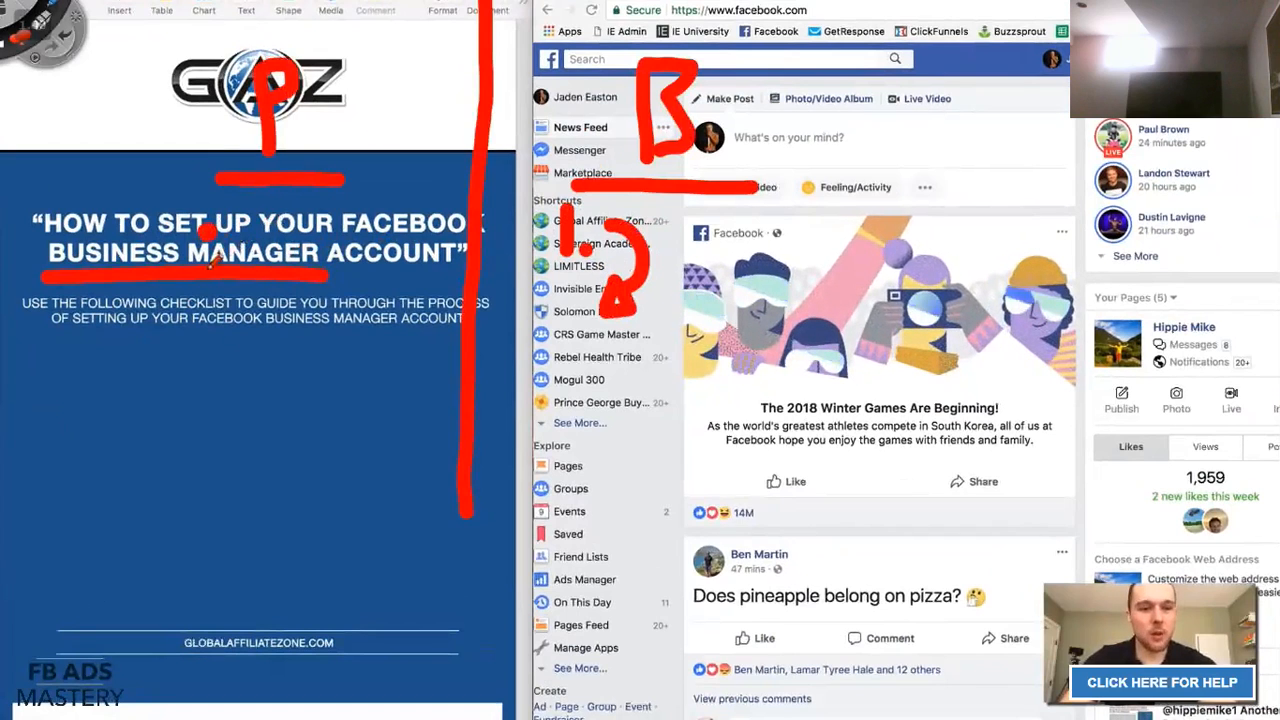
mouse_move(225, 266)
left_mouse_down()
mouse_move(165, 230)
mouse_move(240, 44)
mouse_move(370, 60)
mouse_move(398, 256)
mouse_move(258, 305)
mouse_move(205, 284)
left_mouse_up()
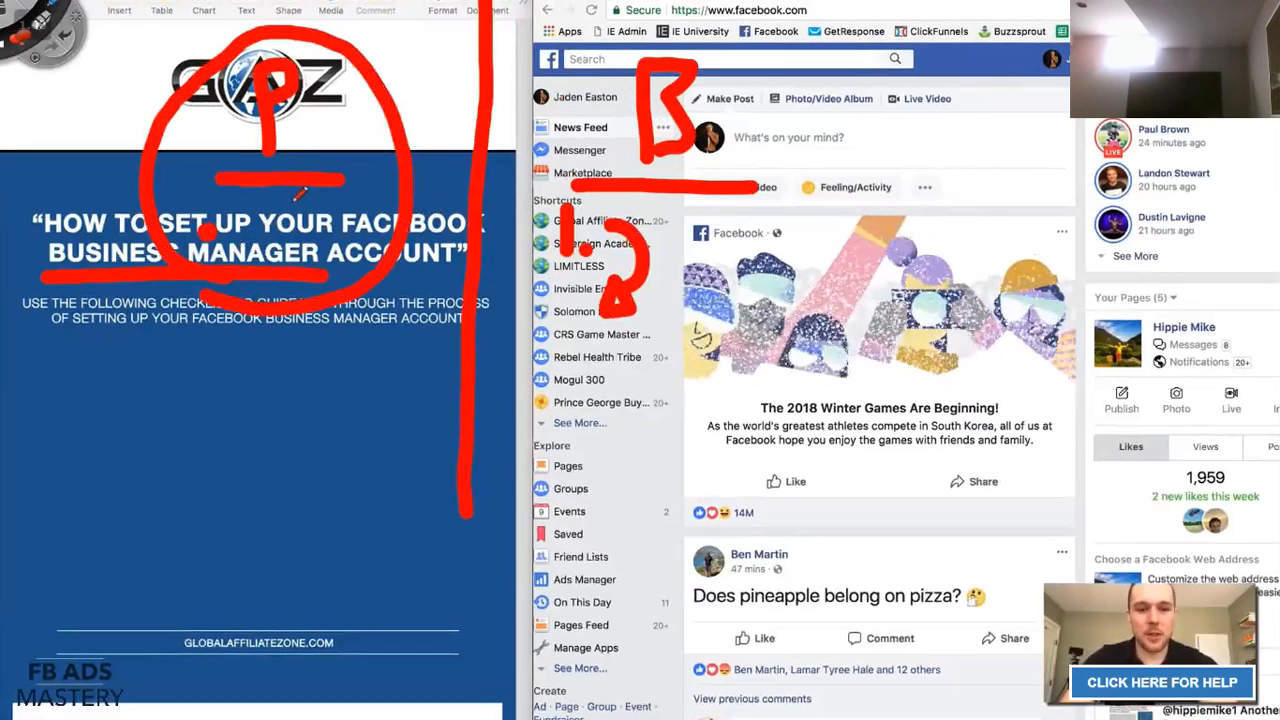
Underline the subtitle and write red 2–5 down the sidebar, then erase all the pen ink.
left_click_drag(192, 324, 318, 334)
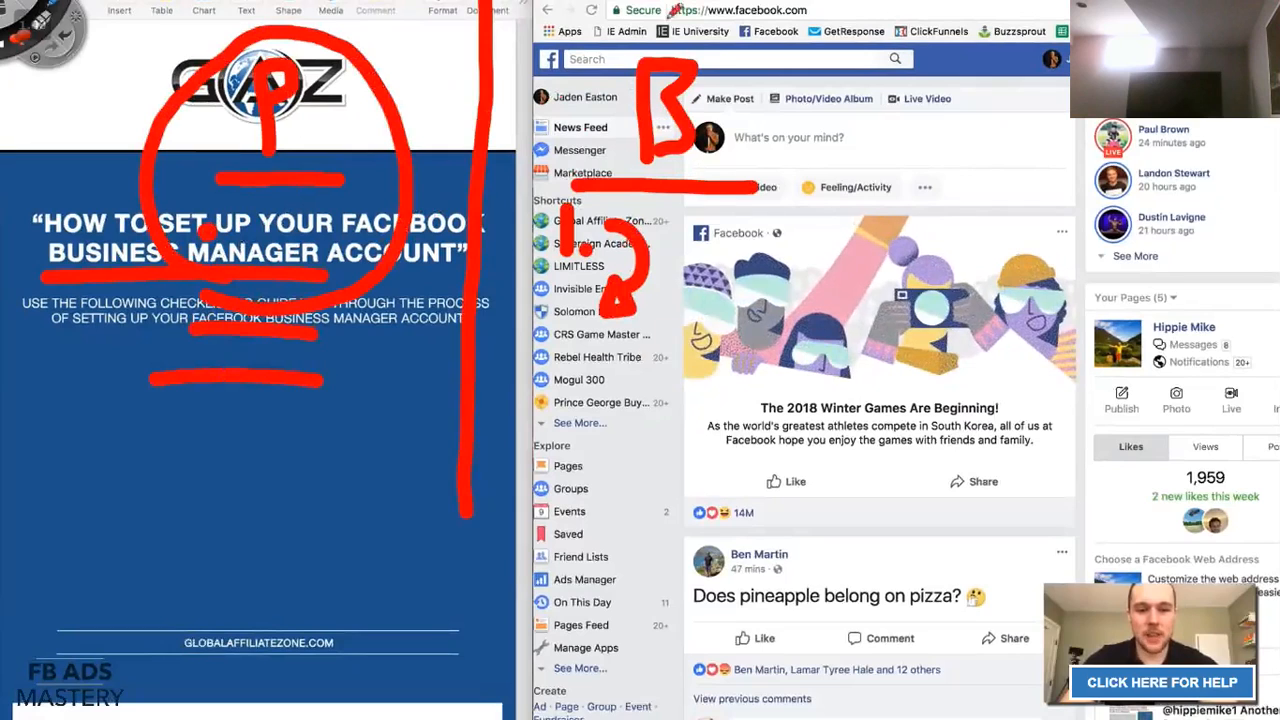
mouse_move(558, 312)
left_mouse_down()
mouse_move(574, 318)
mouse_move(566, 342)
mouse_move(588, 376)
mouse_move(636, 352)
left_mouse_up()
mouse_move(562, 400)
left_mouse_down()
mouse_move(586, 402)
mouse_move(584, 440)
mouse_move(558, 448)
mouse_move(552, 502)
mouse_move(598, 500)
left_mouse_up()
left_click(611, 449)
mouse_move(588, 478)
left_mouse_down()
mouse_move(585, 590)
mouse_move(524, 606)
left_mouse_up()
left_click(608, 521)
left_click(608, 598)
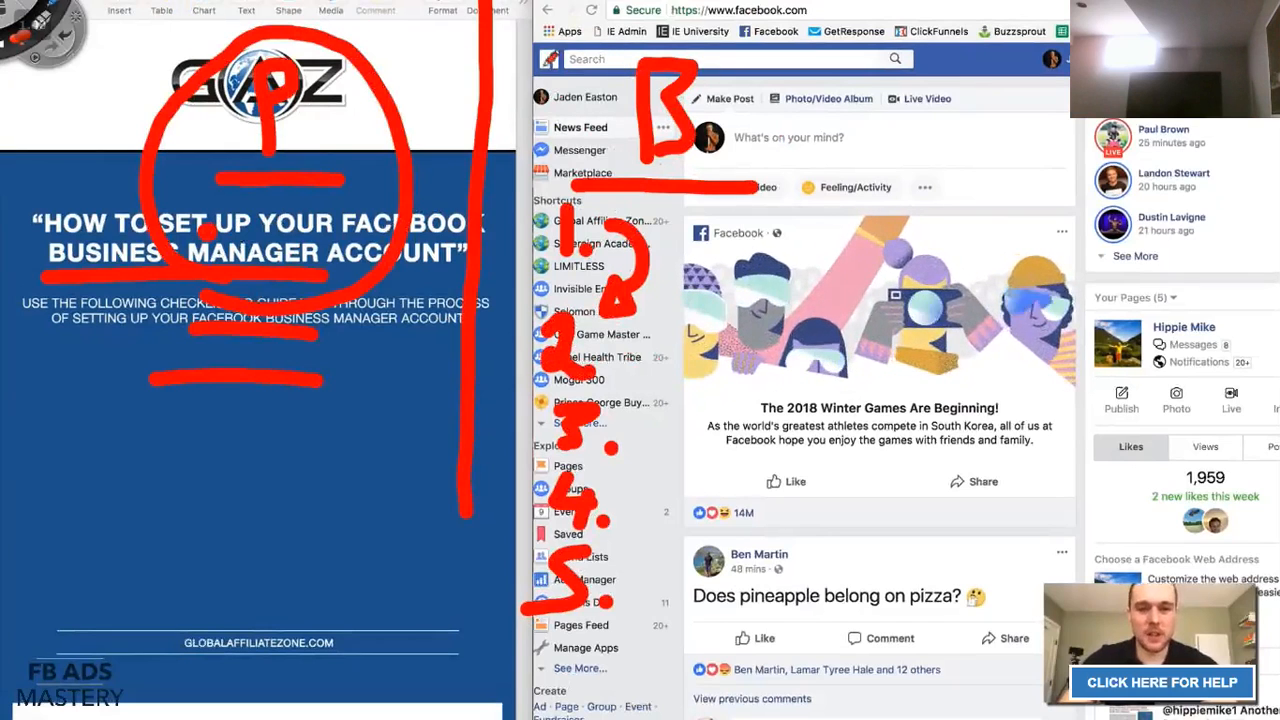
mouse_move(545, 62)
left_mouse_down()
mouse_move(660, 106)
mouse_move(527, 418)
mouse_move(602, 608)
left_mouse_up()
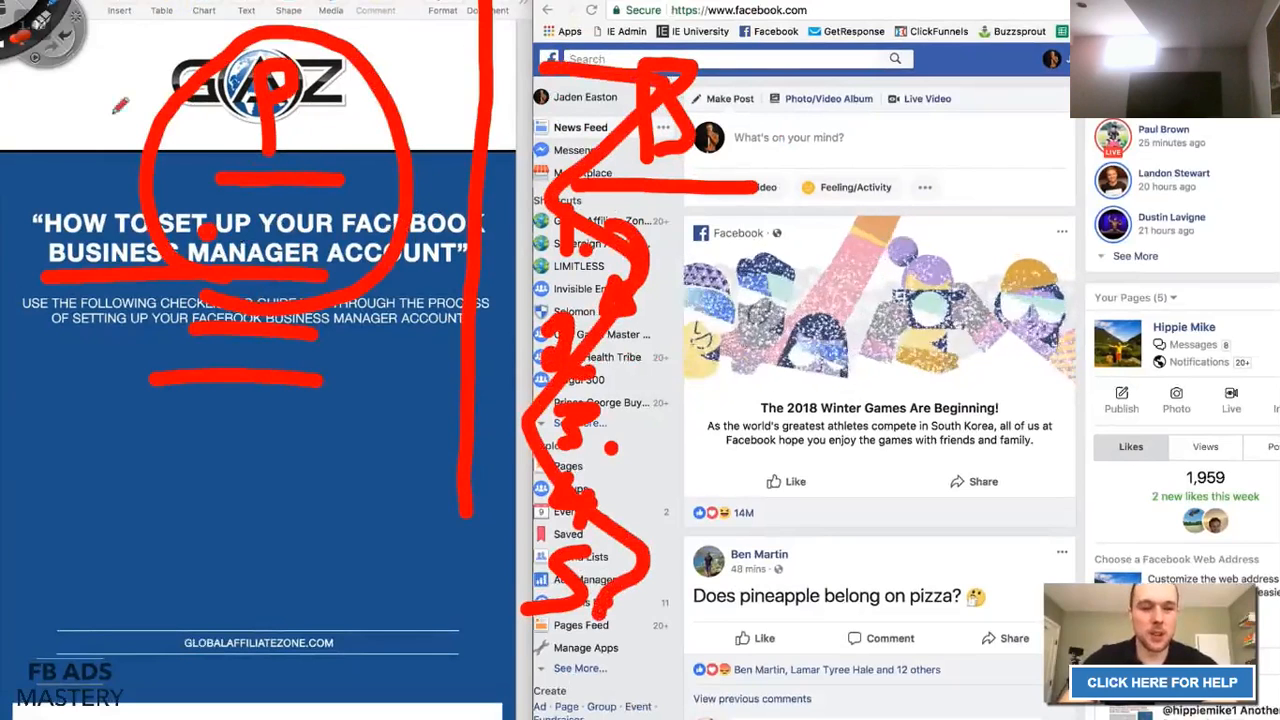
left_click(6, 10)
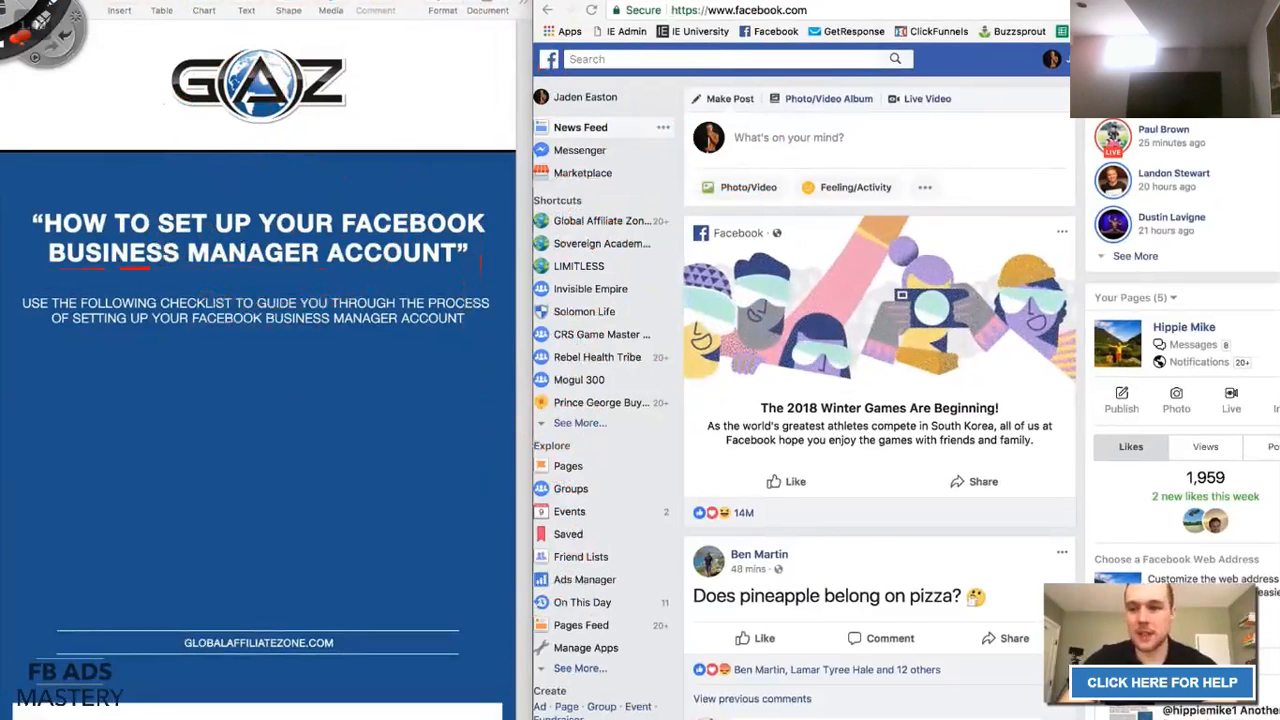
left_click(1064, 59)
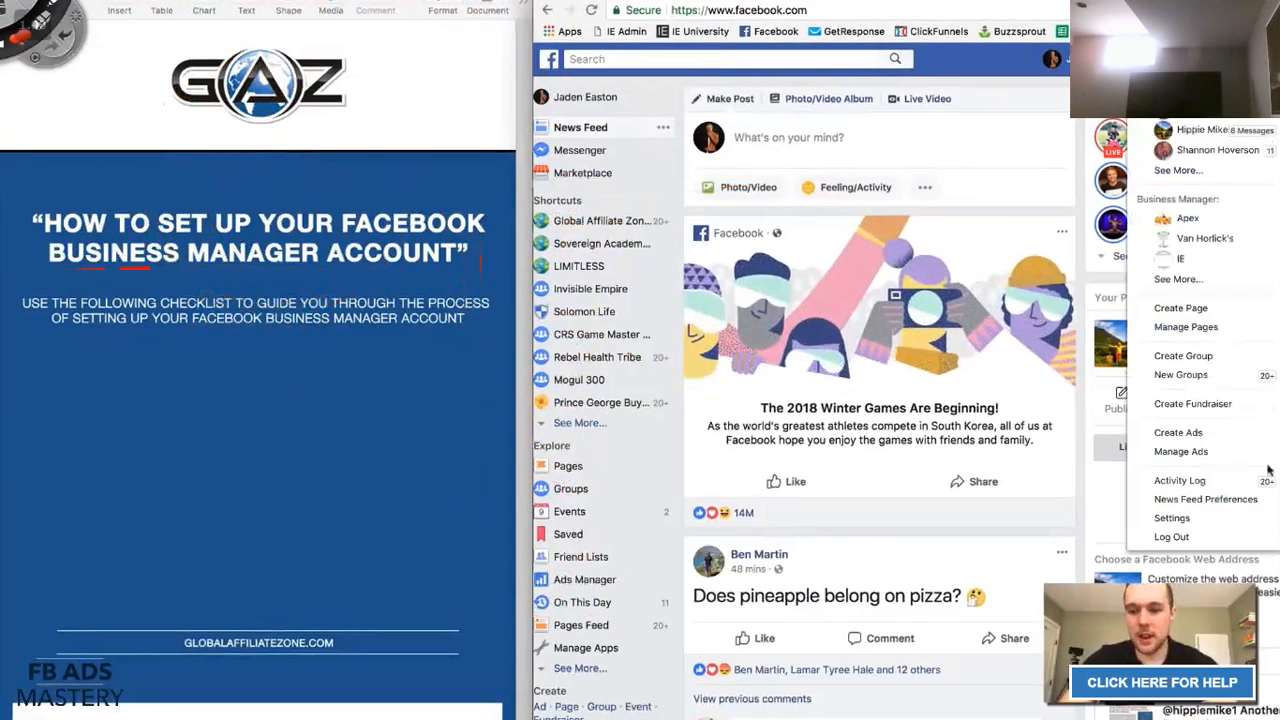
left_click(1238, 206)
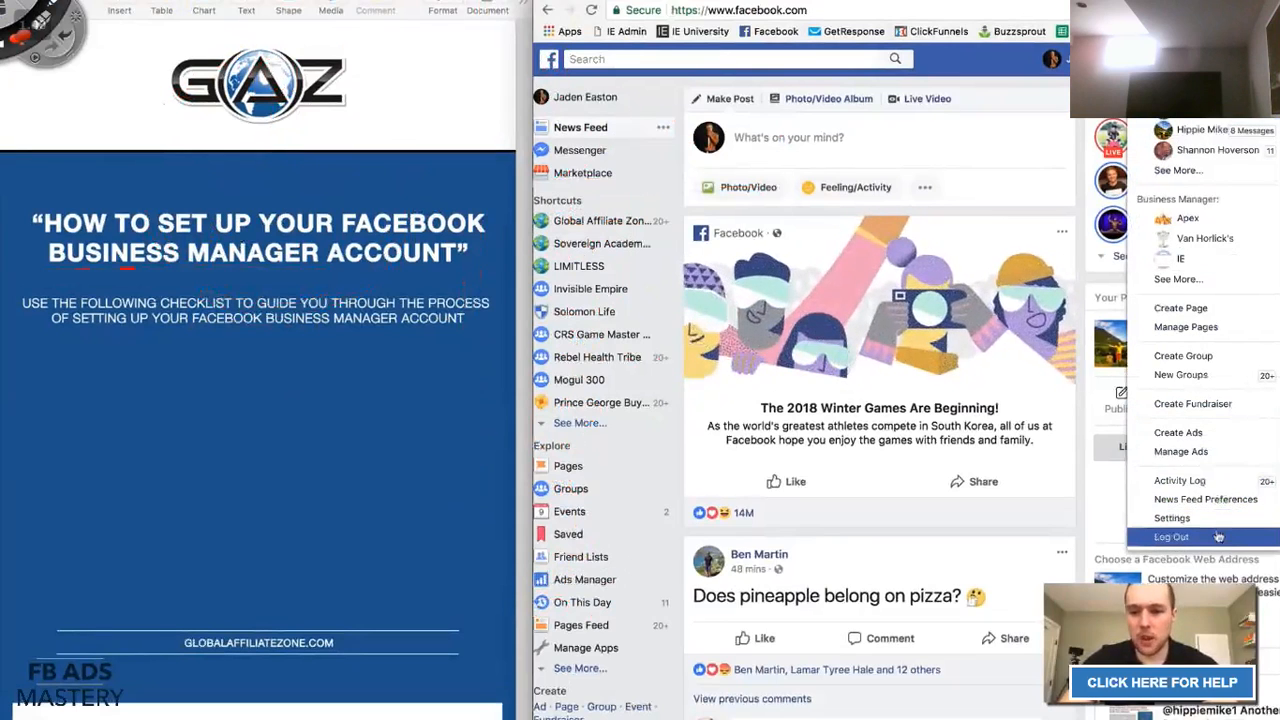
left_click(1218, 452)
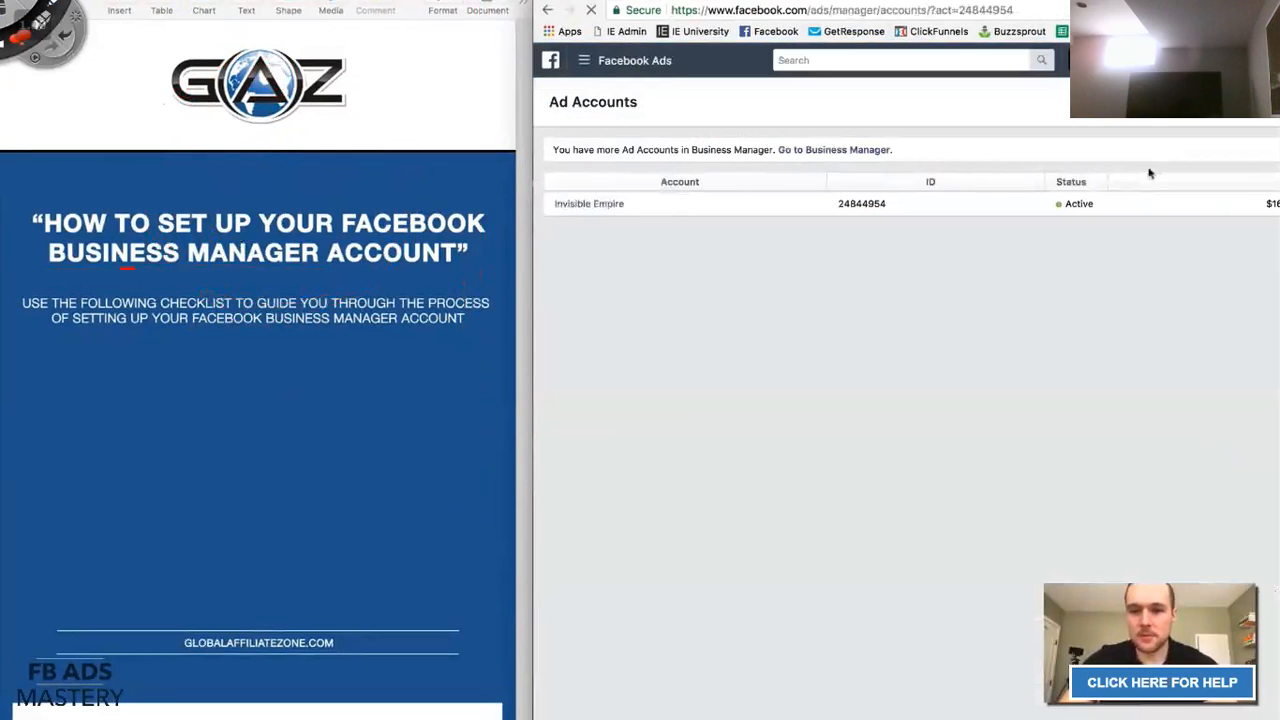
left_click(1110, 60)
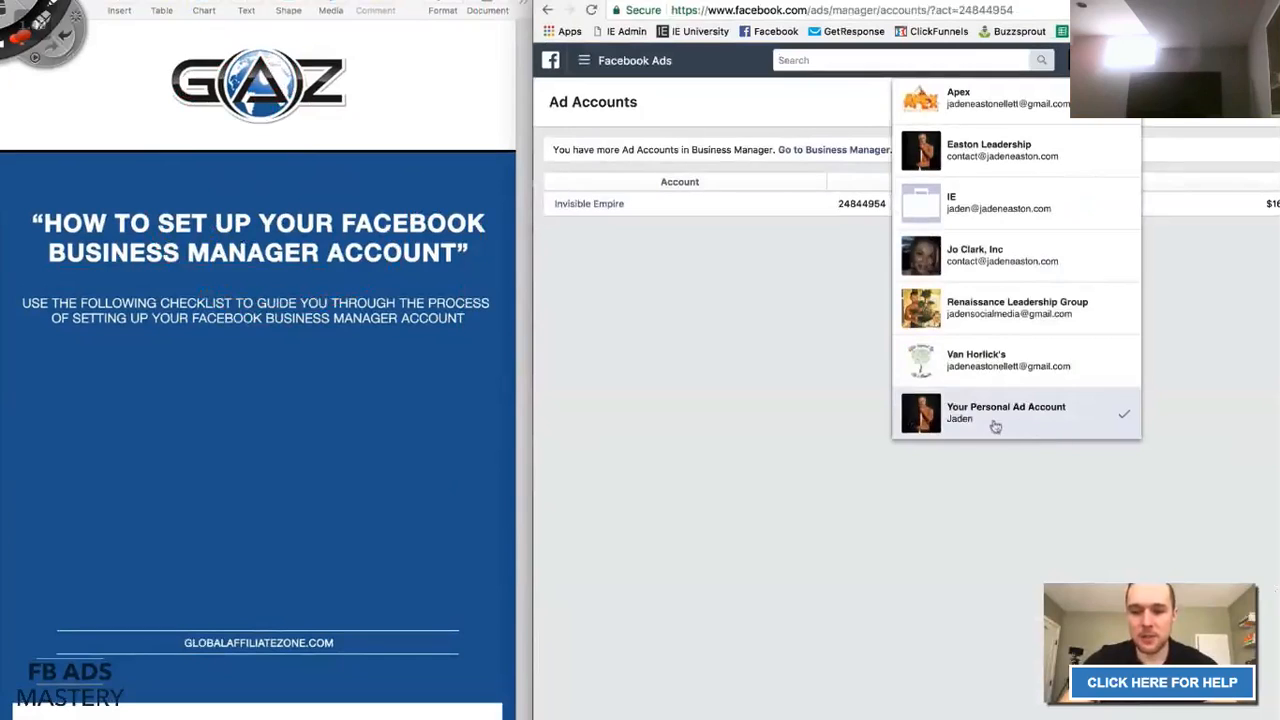
scroll(1060, 422, "up", 1)
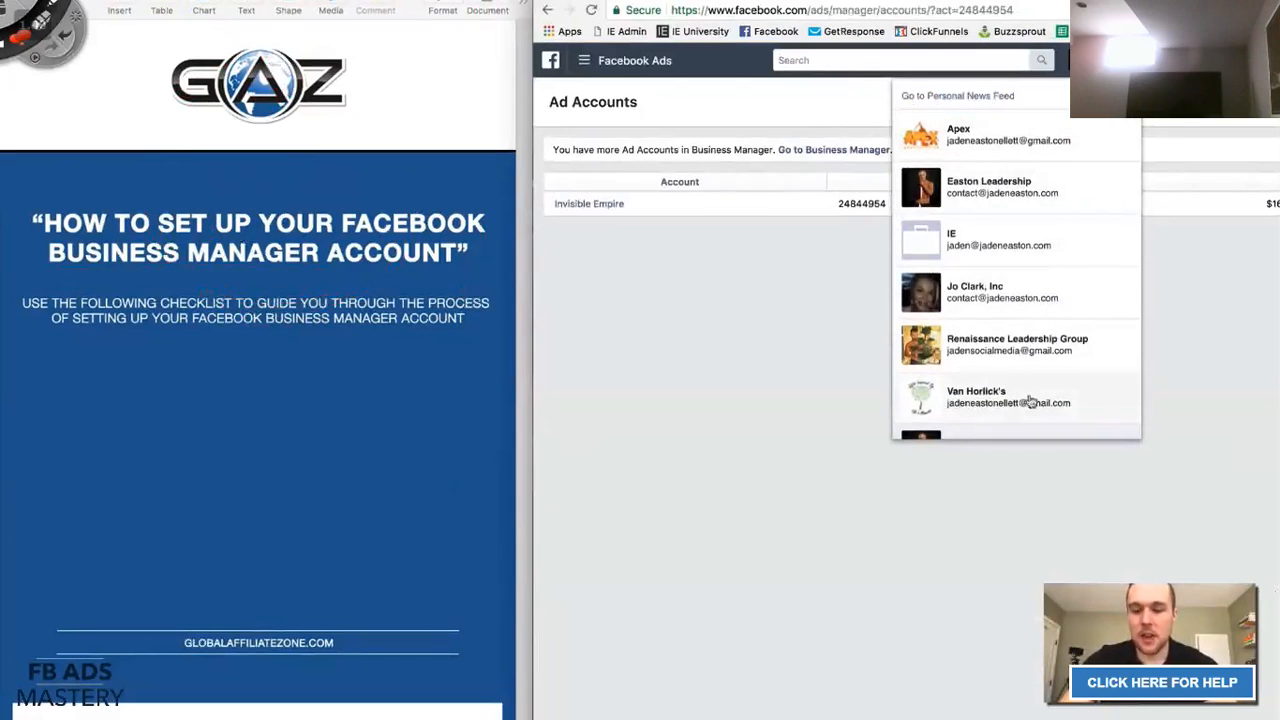
scroll(1045, 398, "down", 1)
scroll(1000, 371, "up", 1)
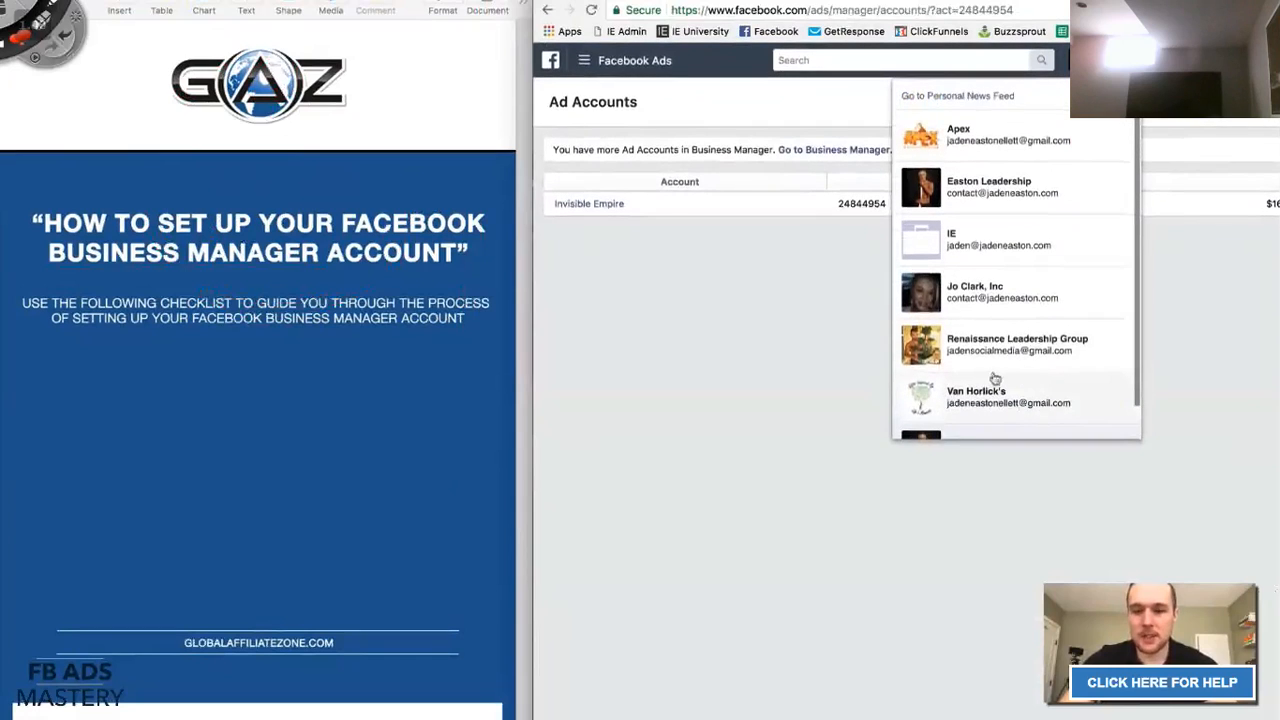
scroll(1020, 340, "down", 1)
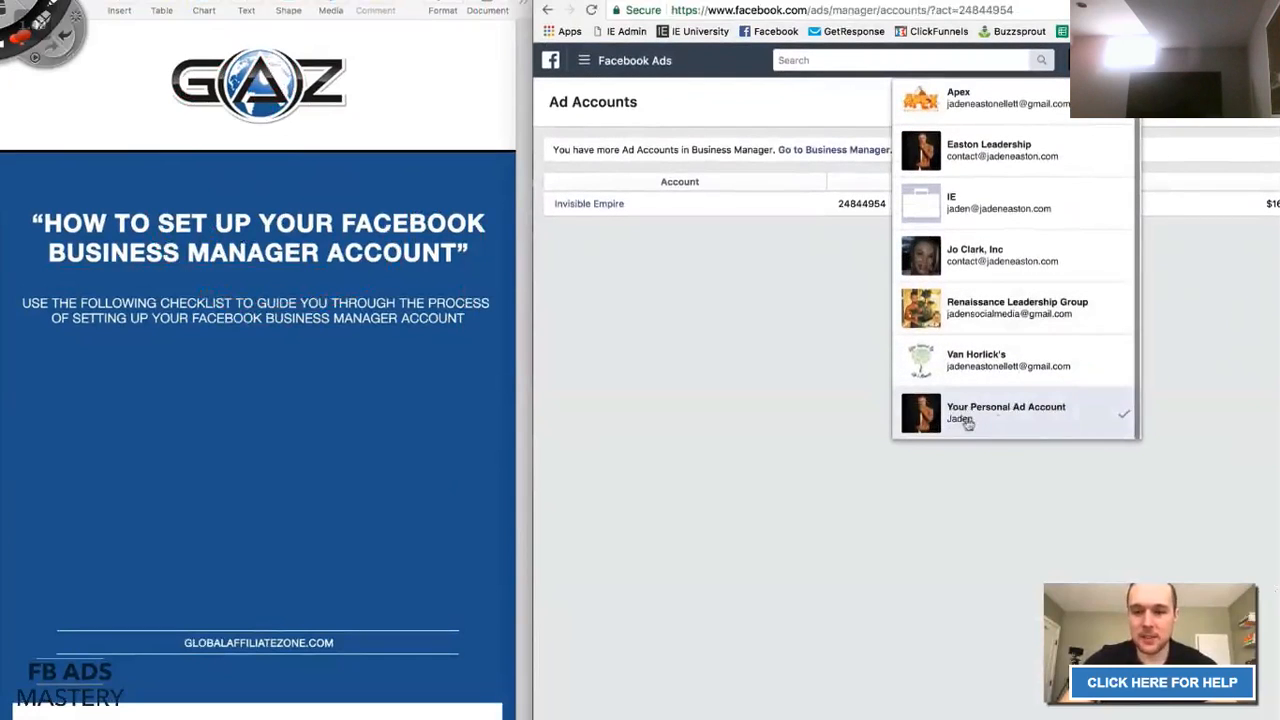
left_click(1204, 406)
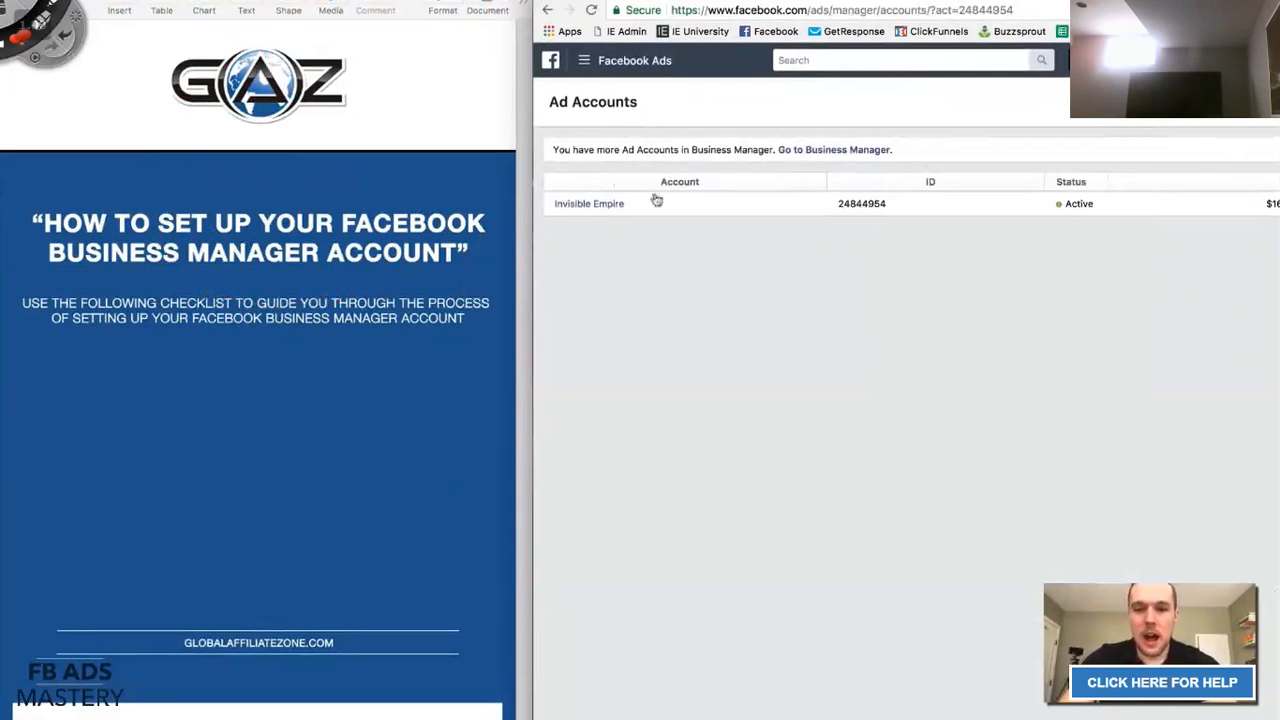
left_click(584, 60)
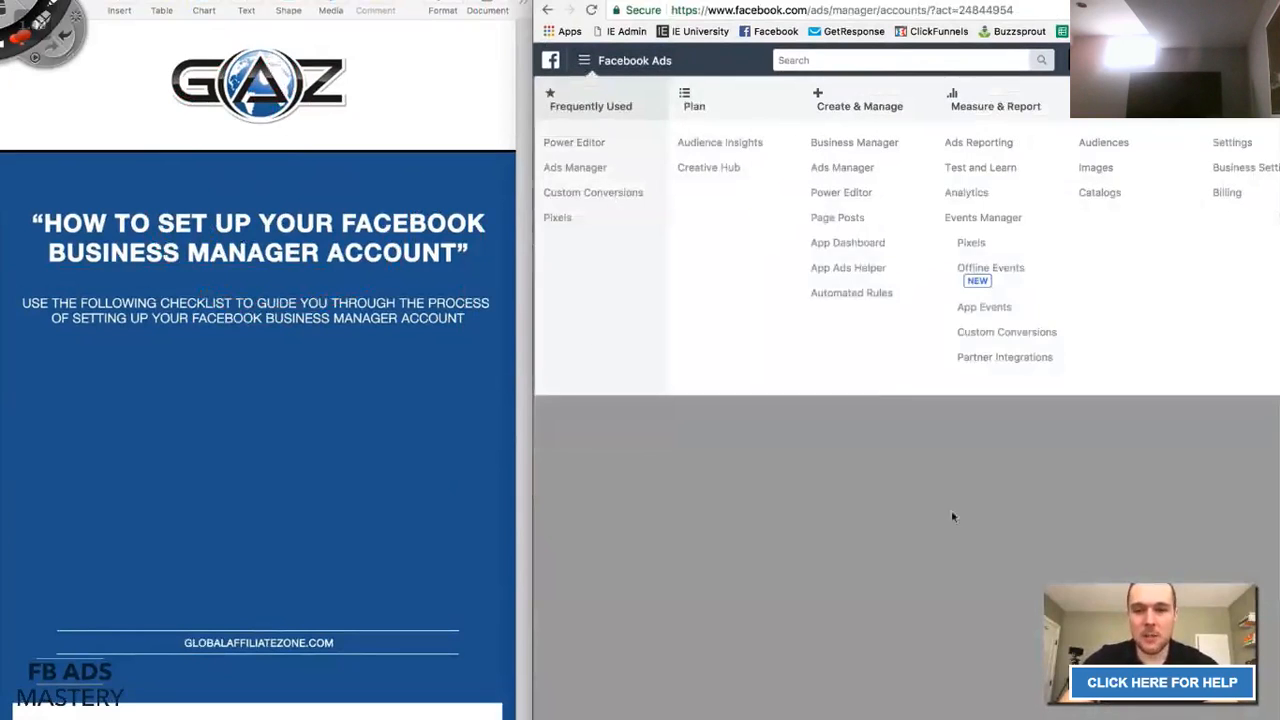
left_click(952, 517)
left_click(548, 10)
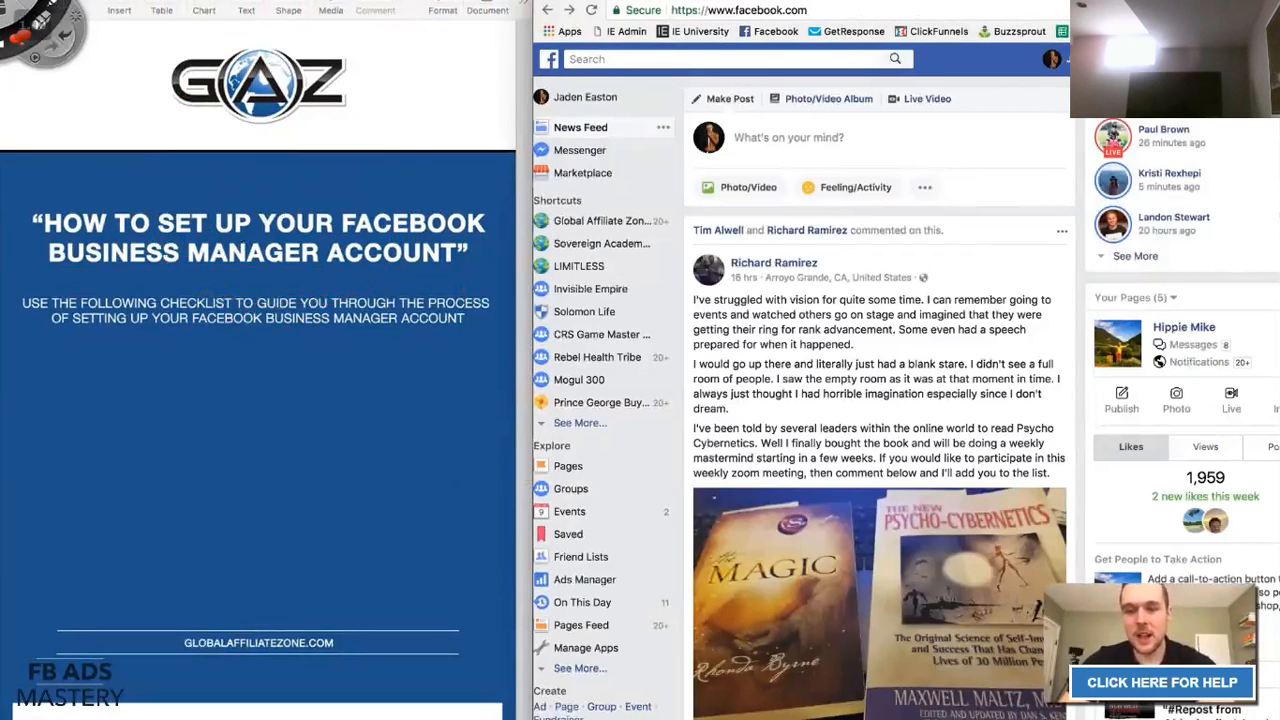
Reload facebook.com from the address bar and scroll the checklist down to its steps table.
key("Tab")
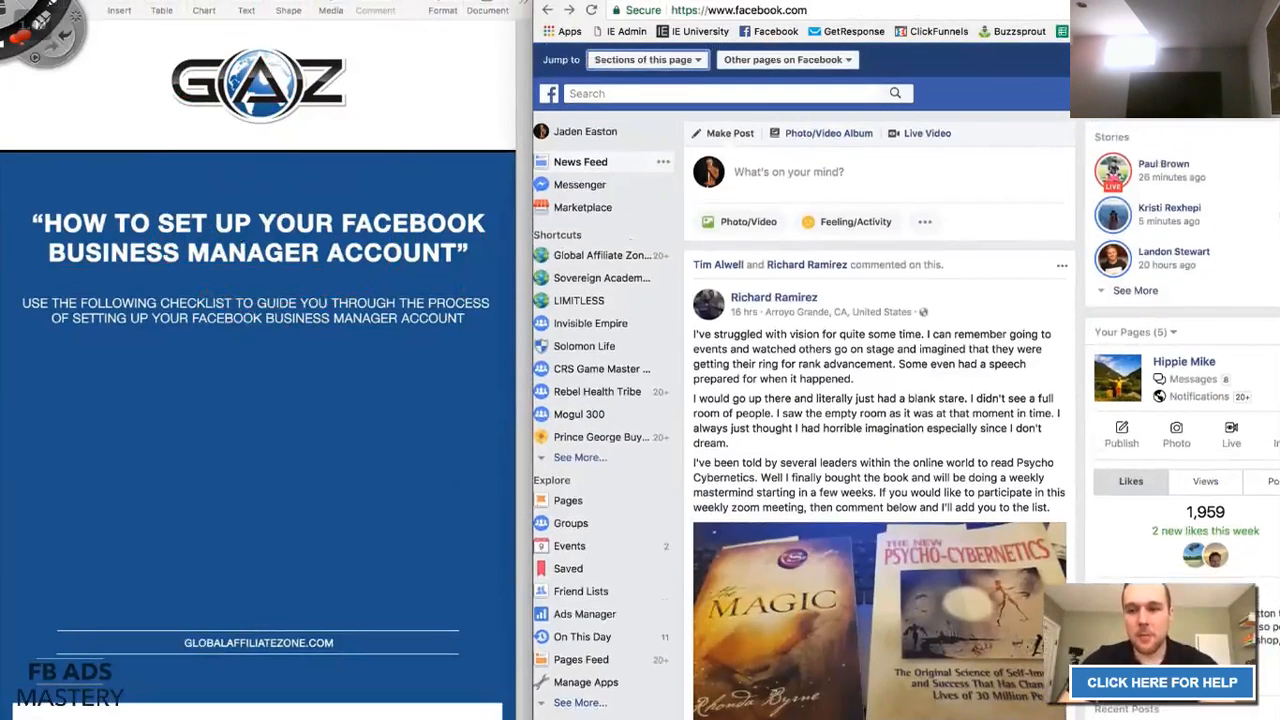
key("Return")
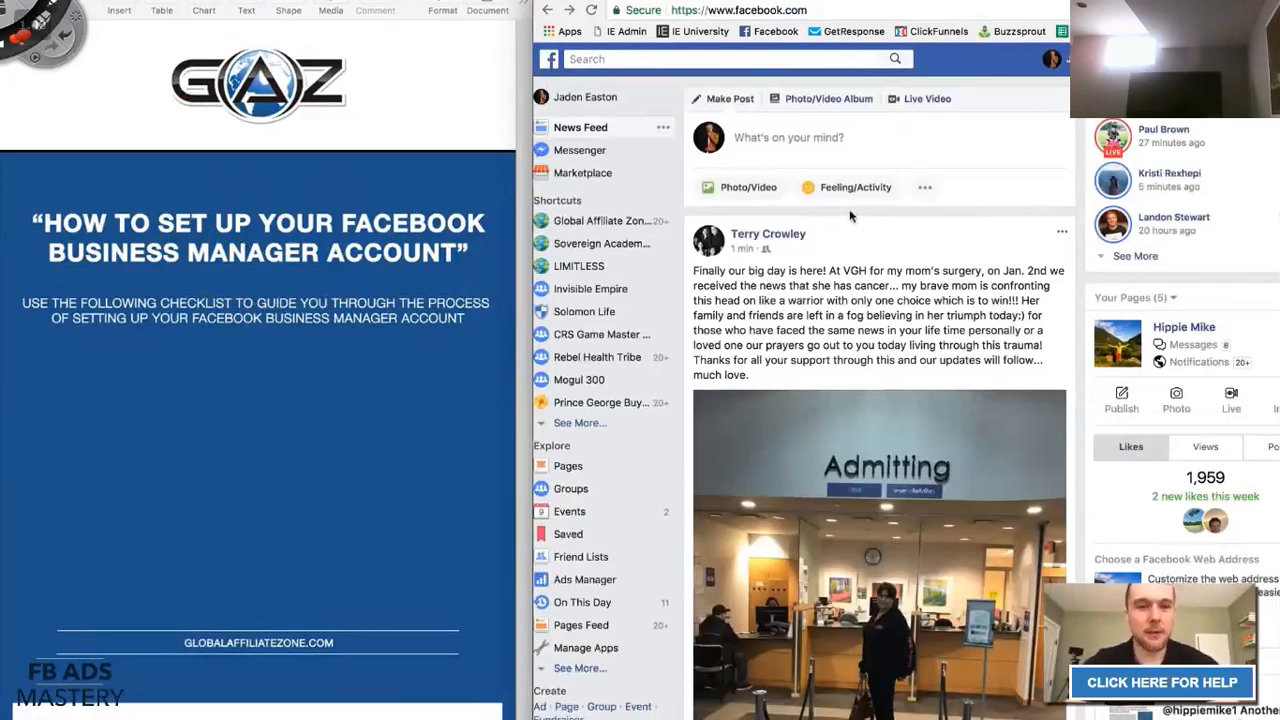
scroll(300, 230, "down", 10)
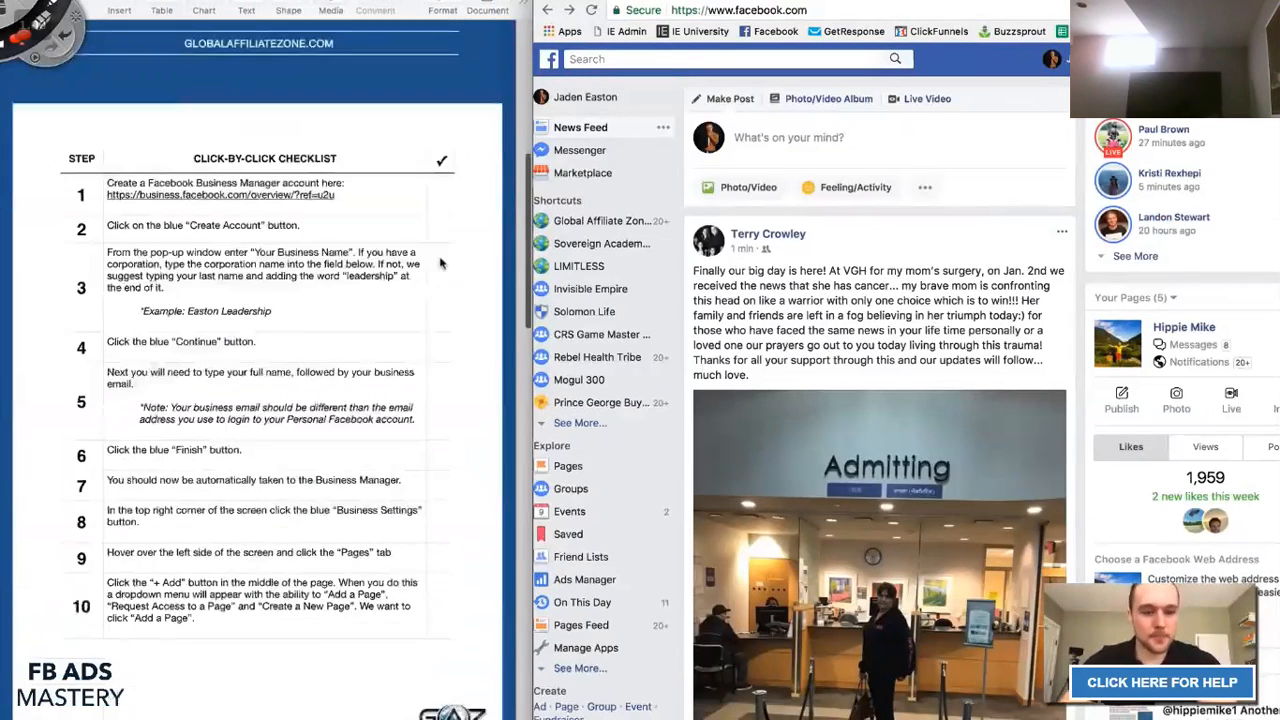
Open business.facebook.com/overview in a new browser tab and widen the window to the left.
left_click(70, 146)
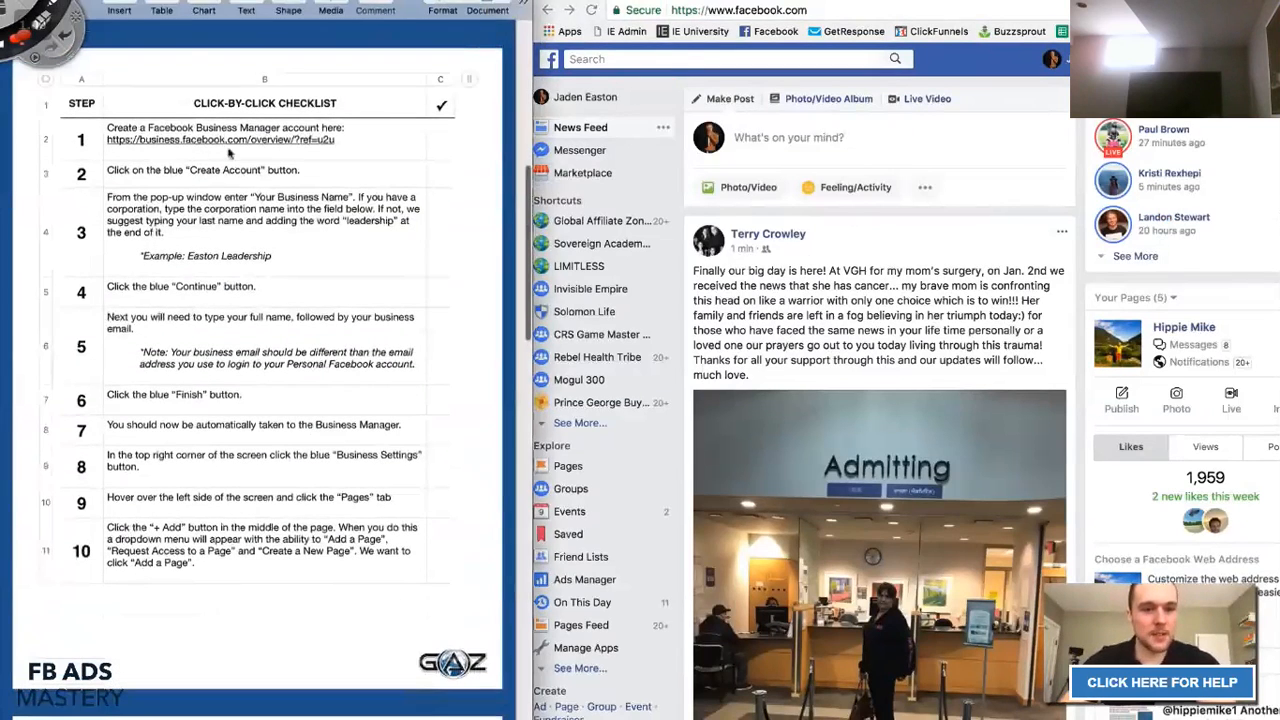
left_click(356, 151)
double_click(343, 140)
left_click(344, 140)
left_click(815, 2)
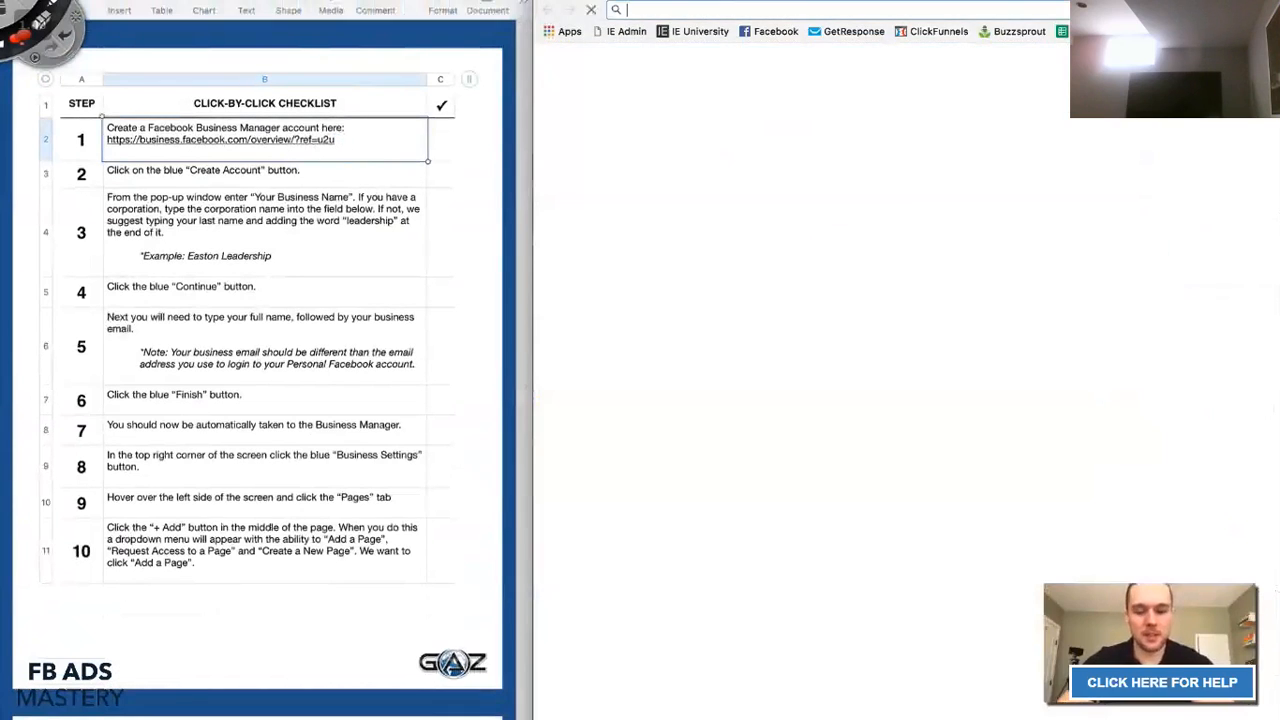
type("business.faceboo")
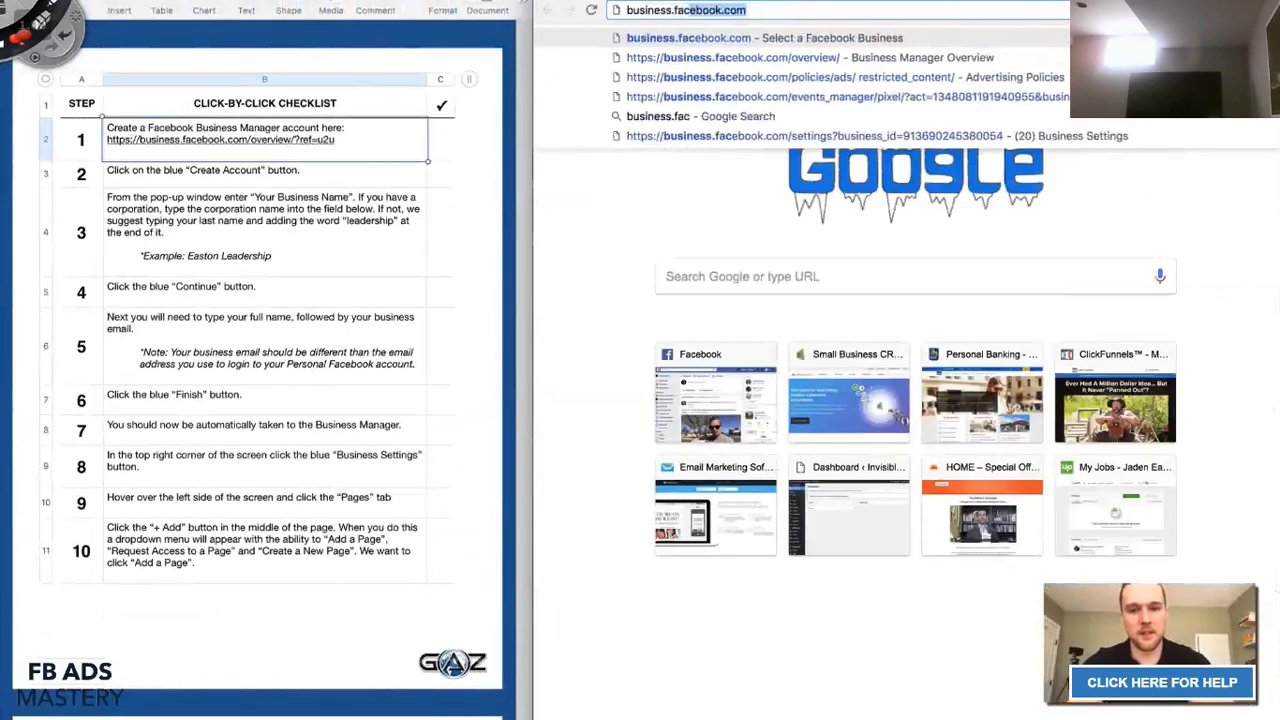
left_click(868, 57)
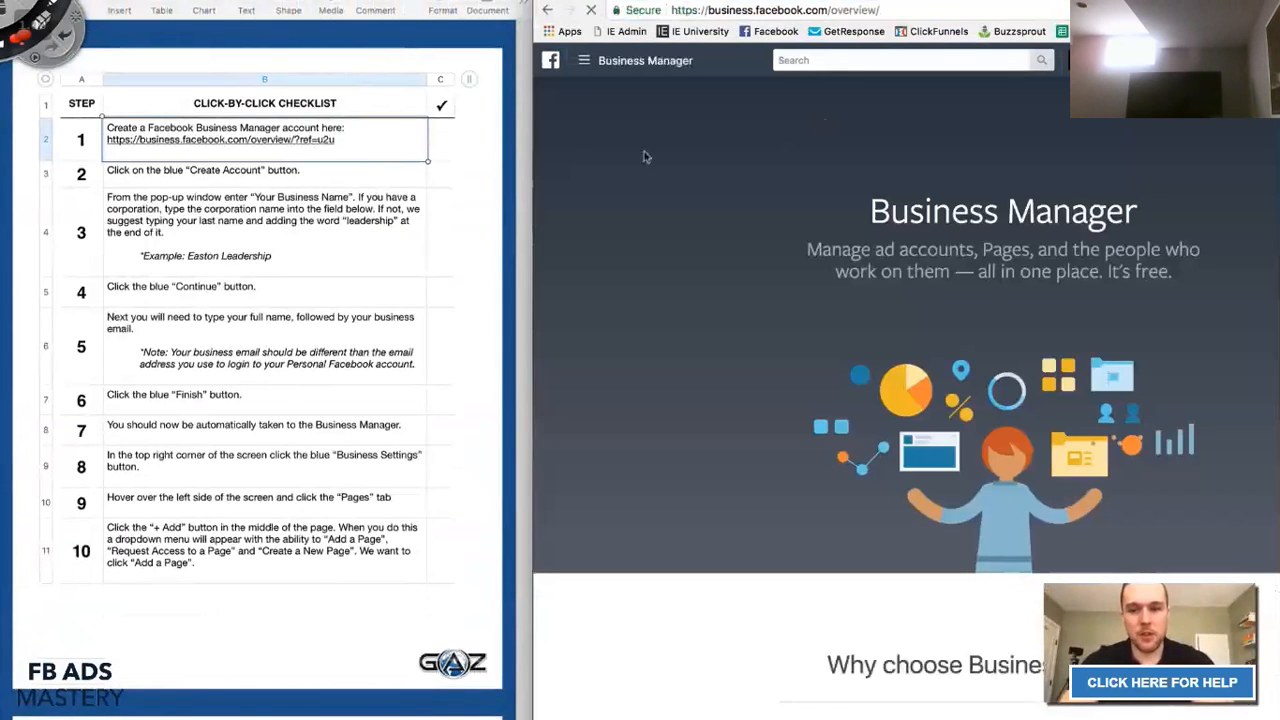
left_click_drag(463, 159, 303, 147)
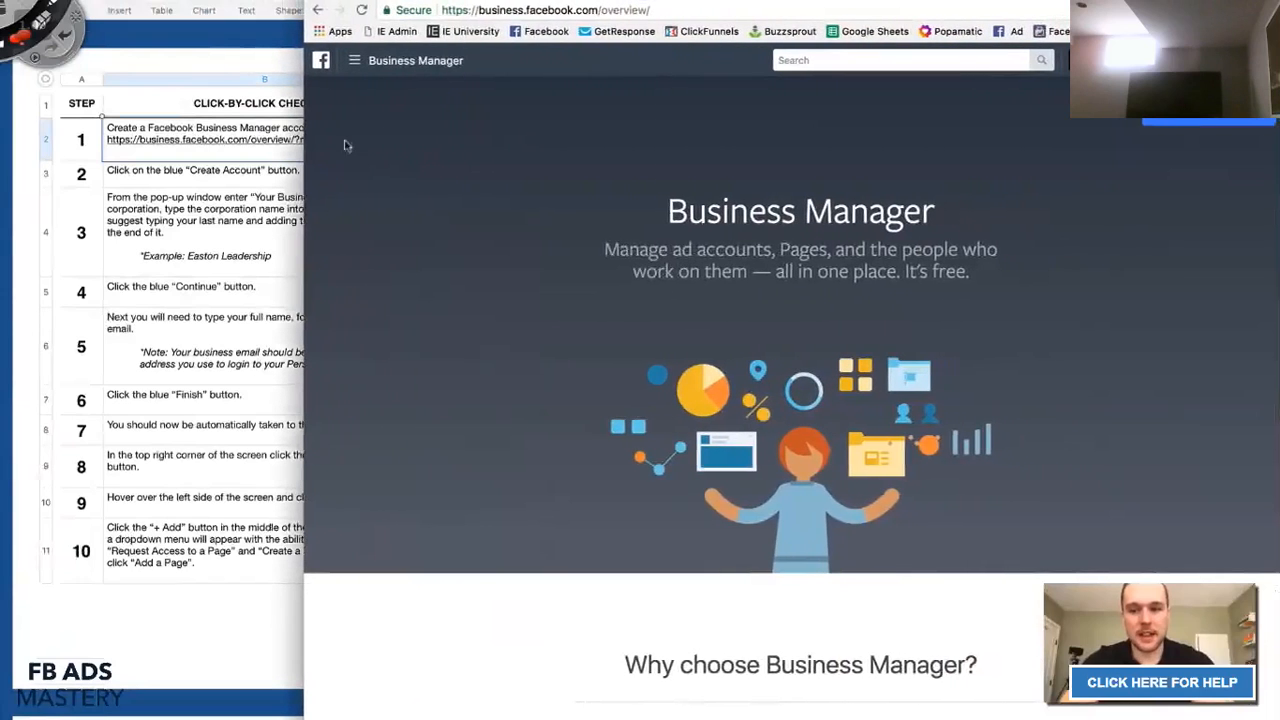
Start creating a Business Manager account and enter 'Easton Leadership' as the business name.
left_click(1236, 121)
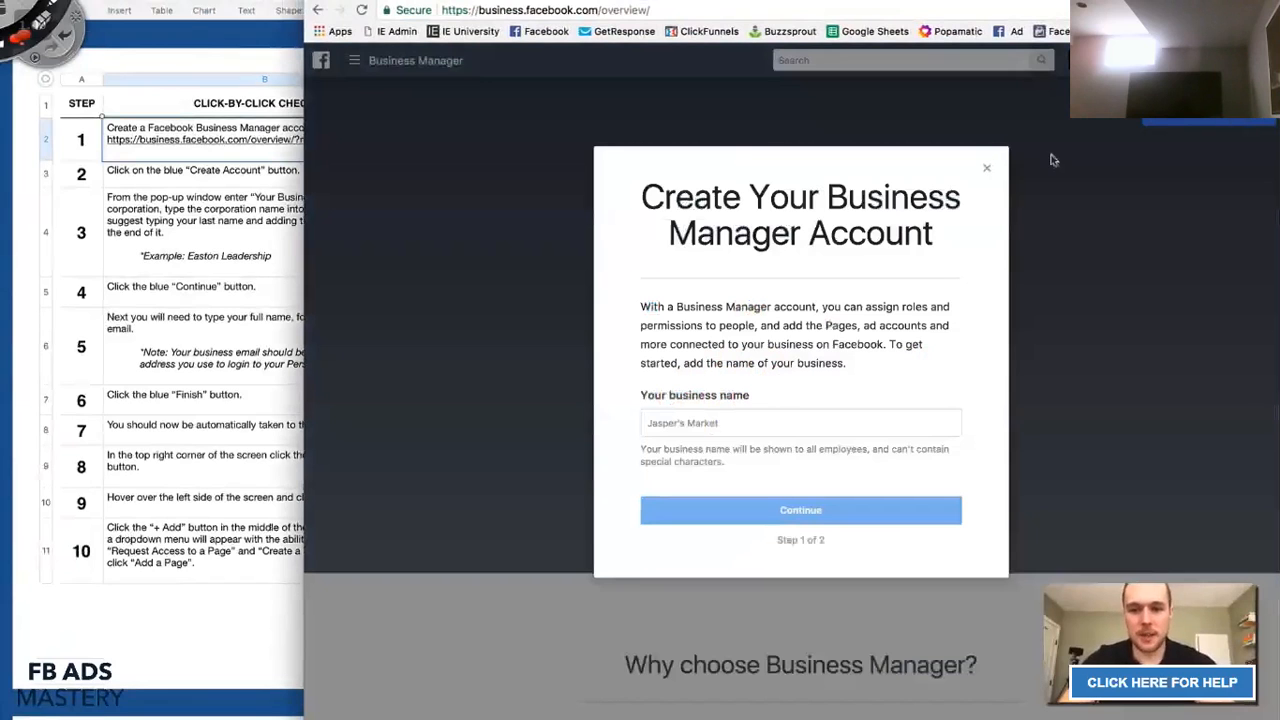
left_click(774, 424)
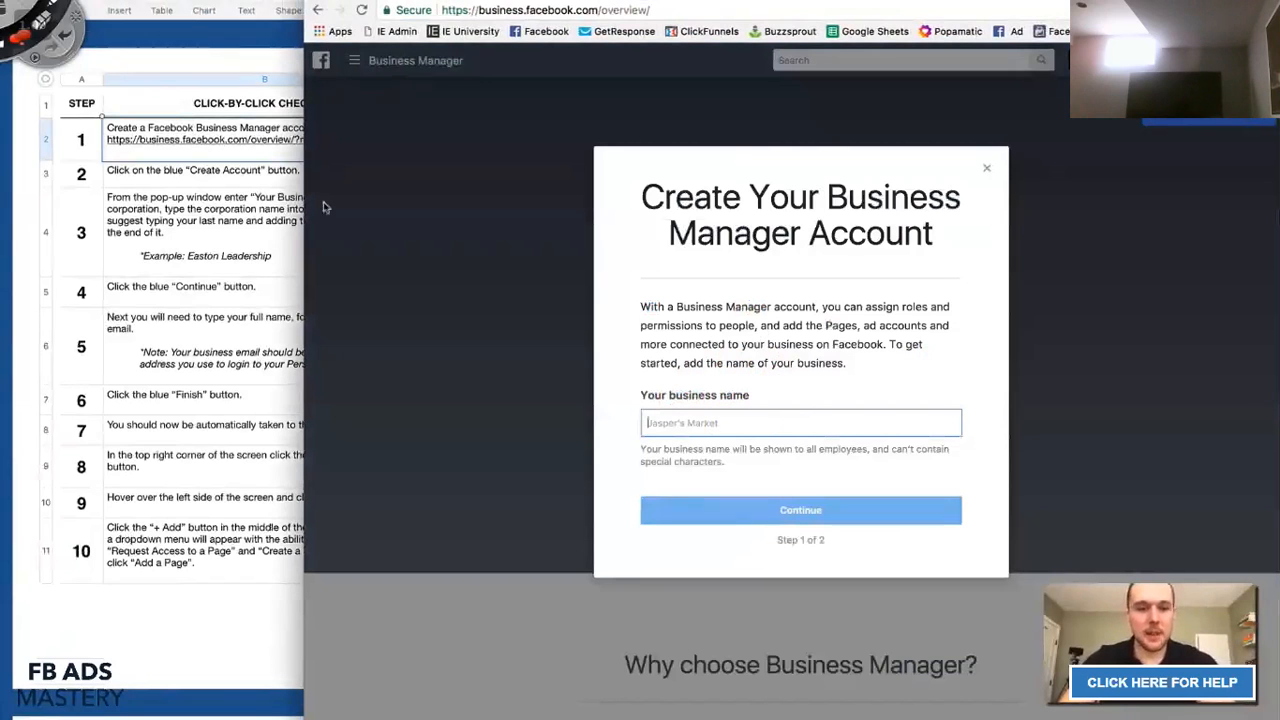
left_click(240, 203)
left_click(133, 175)
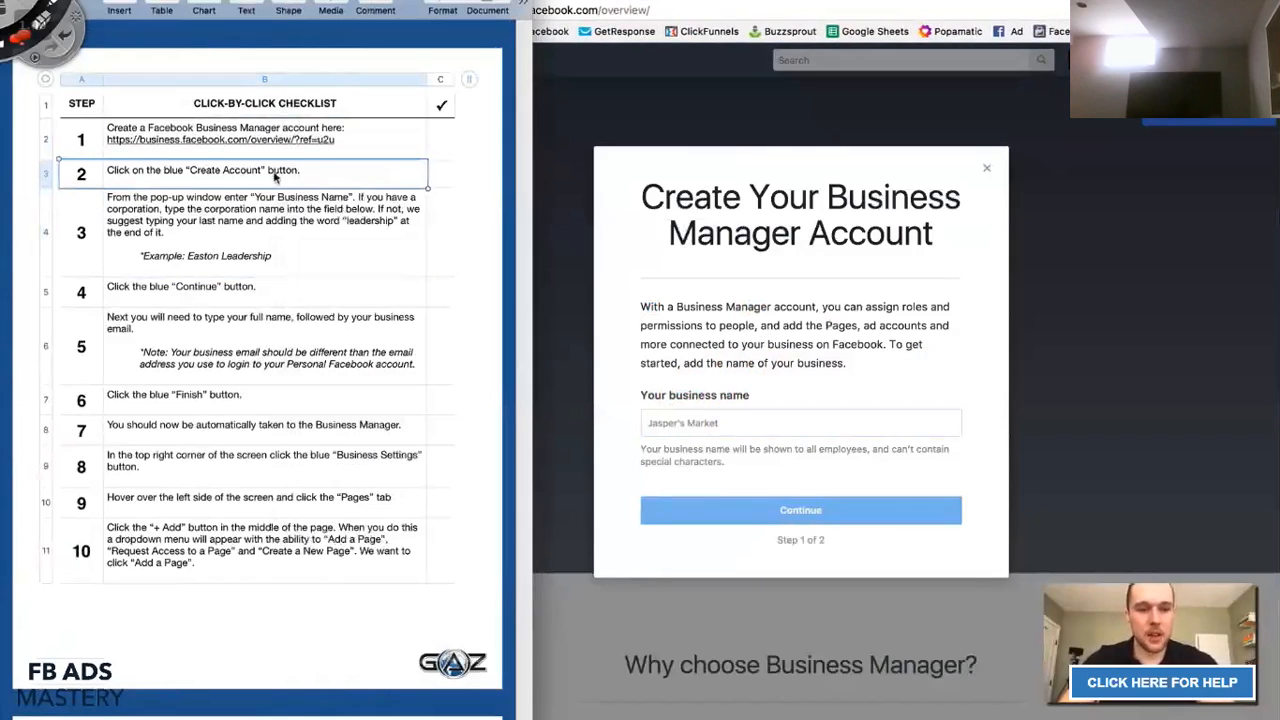
left_click(84, 213)
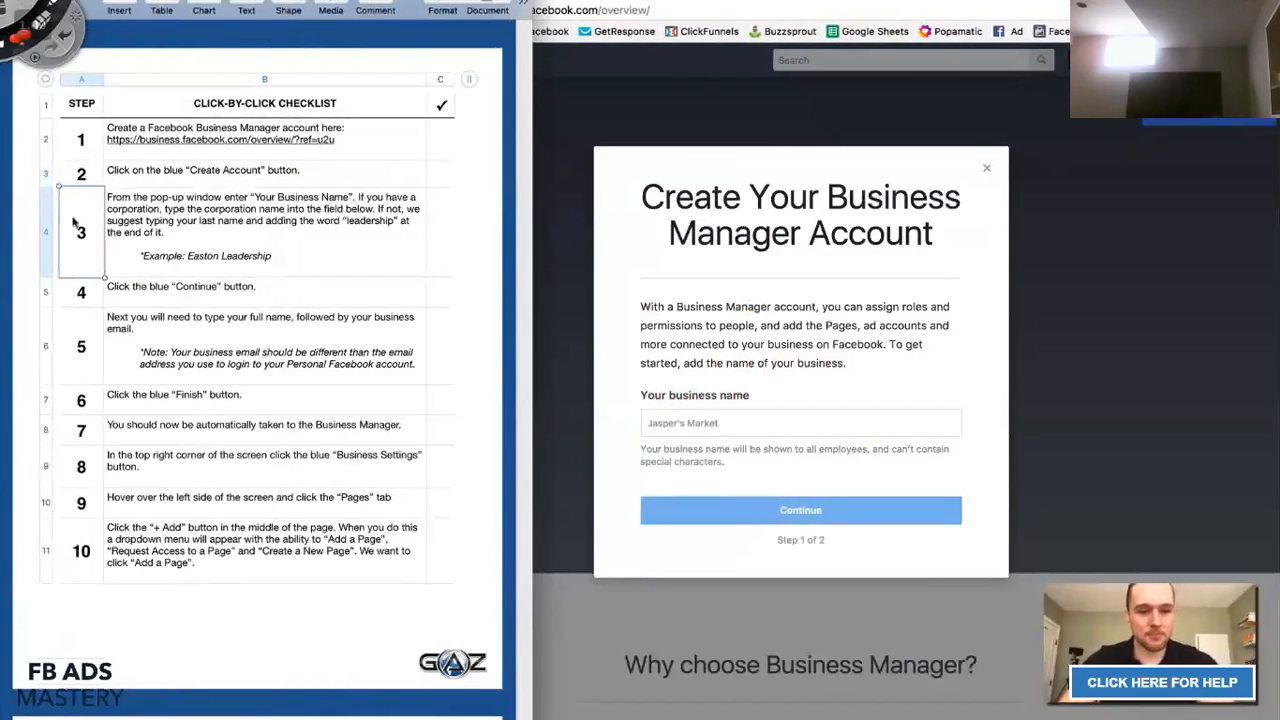
left_click(690, 425)
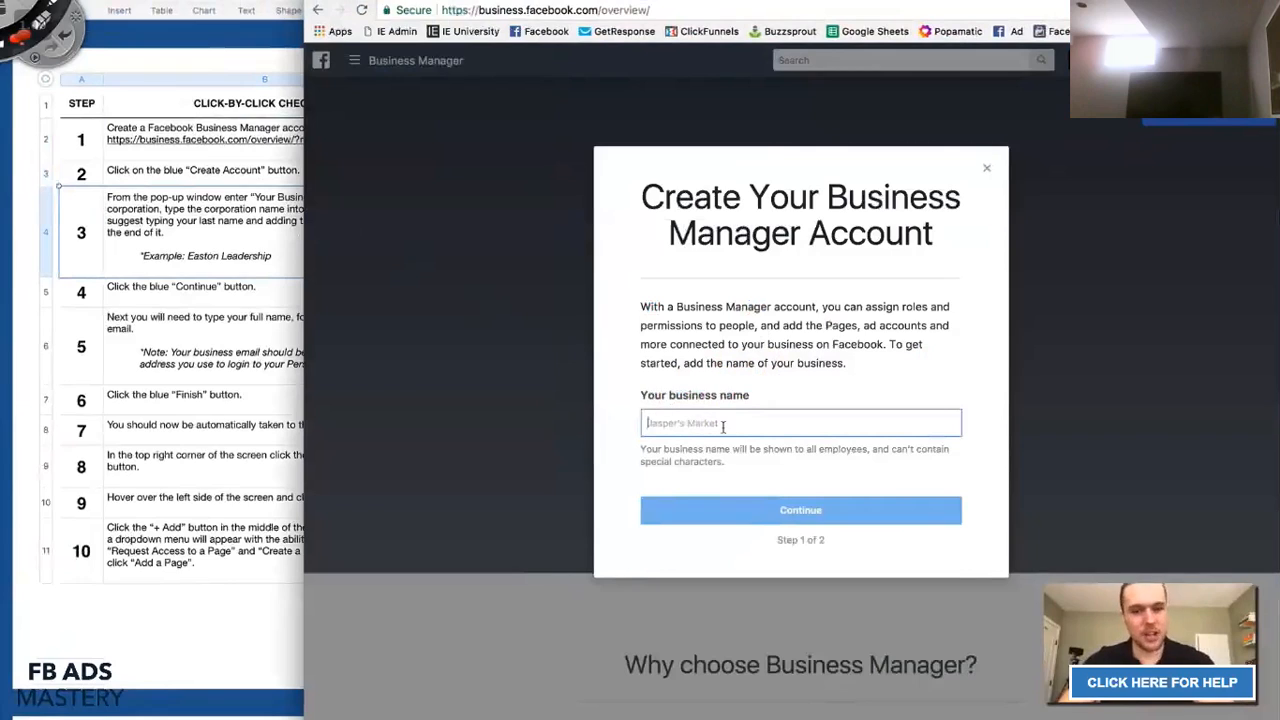
type("Eas")
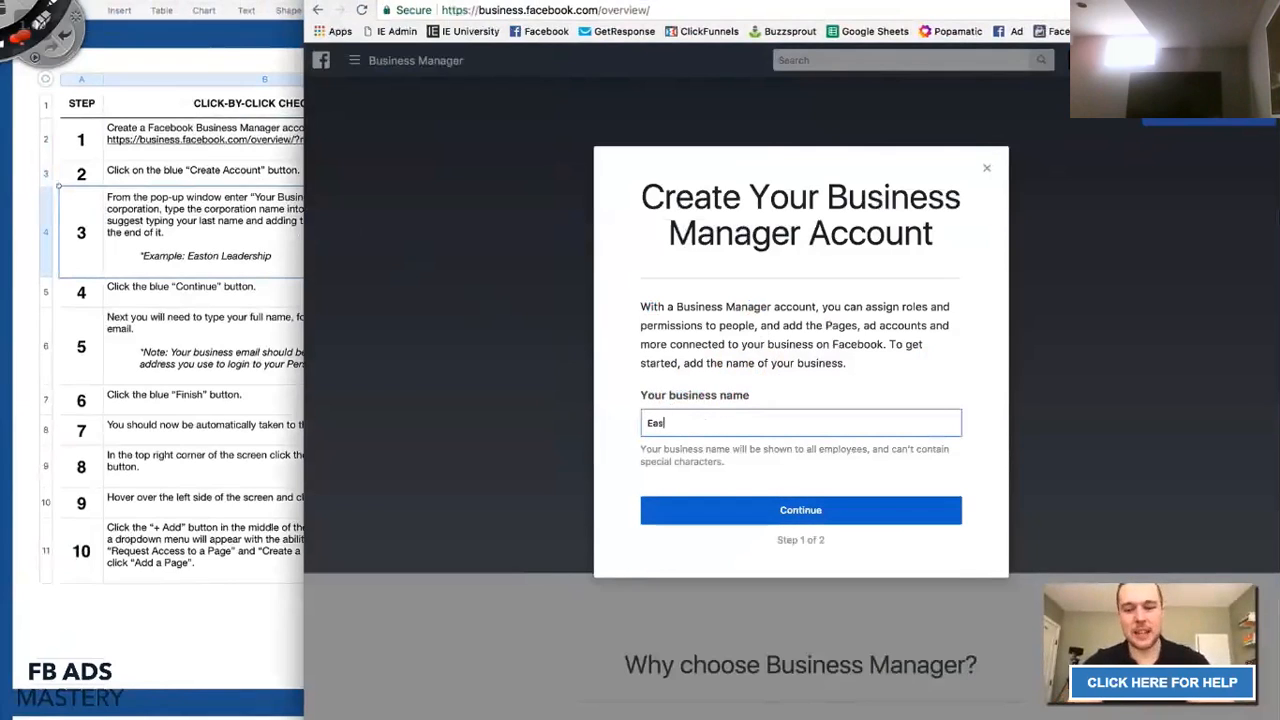
type("ton Leadership")
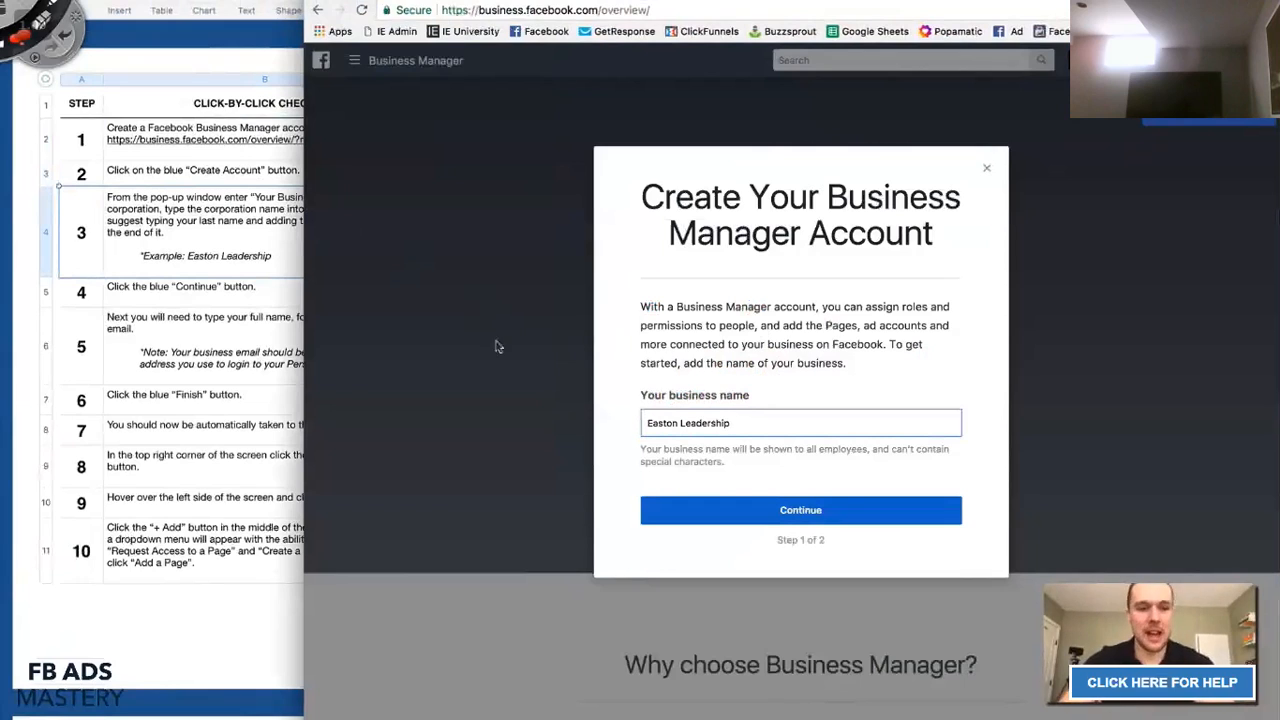
Append '123455' to the business name and continue to step 2 of 2.
left_click(213, 230)
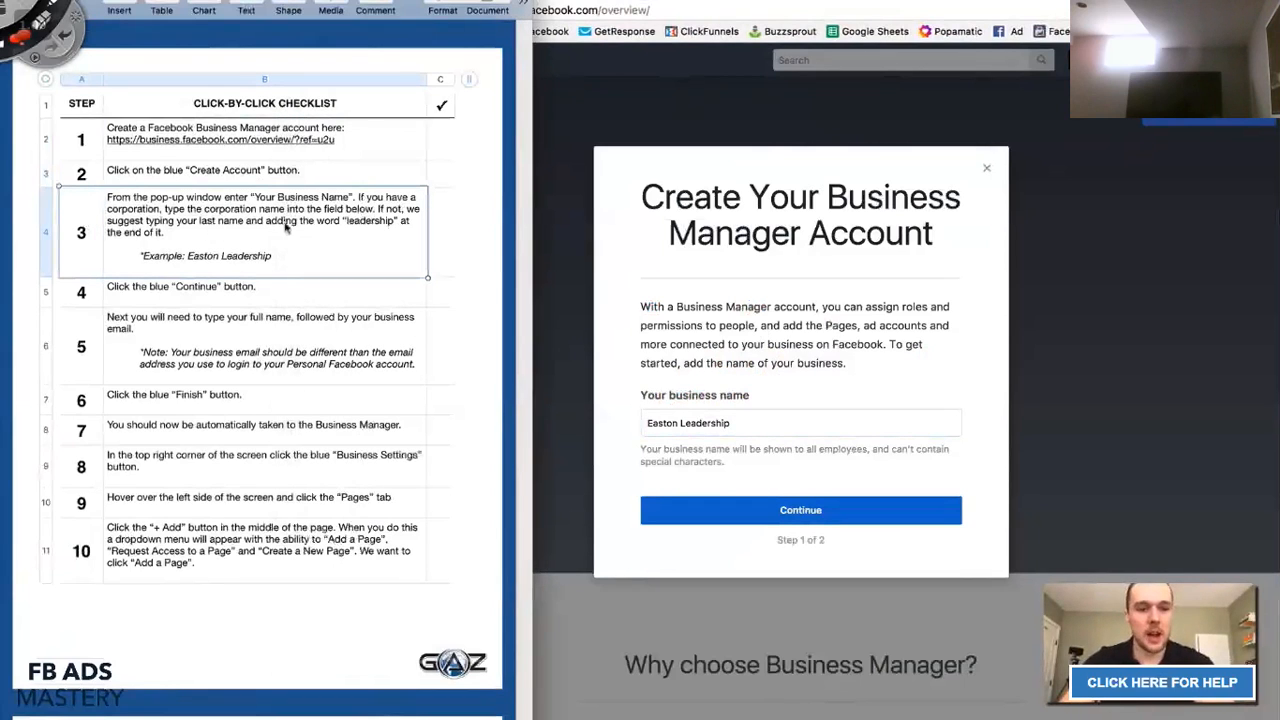
left_click(116, 290)
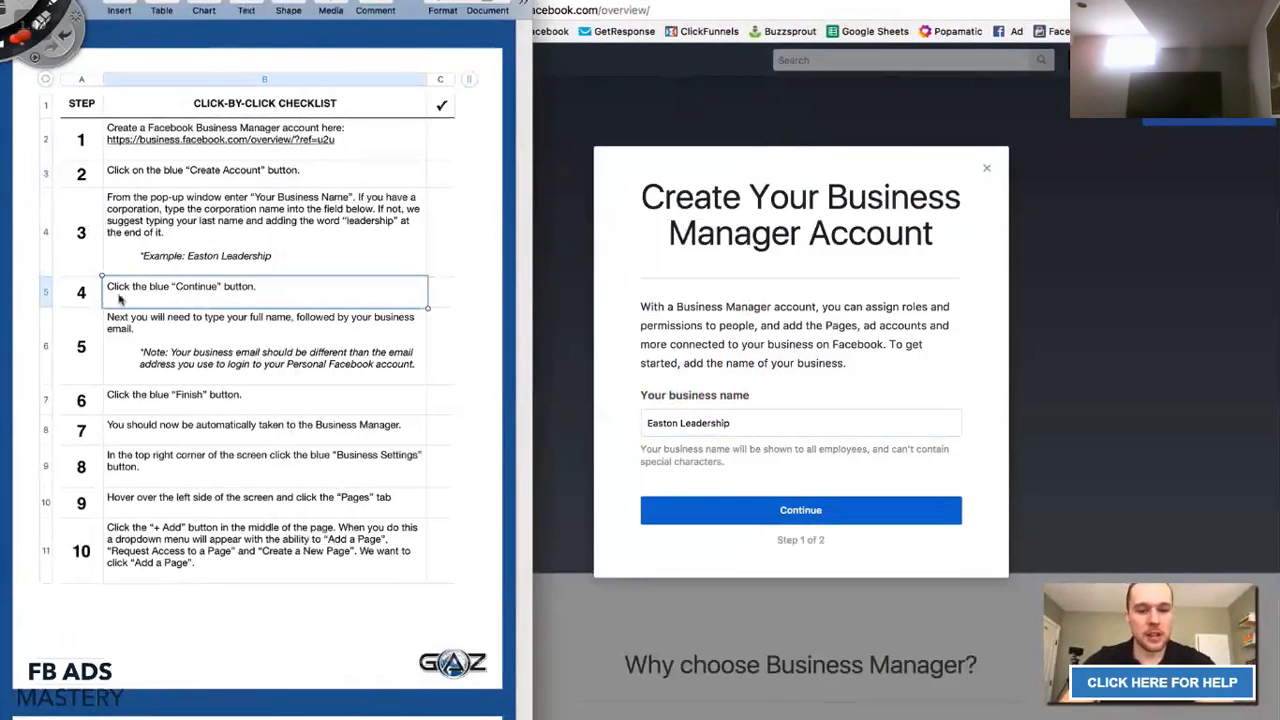
left_click(722, 420)
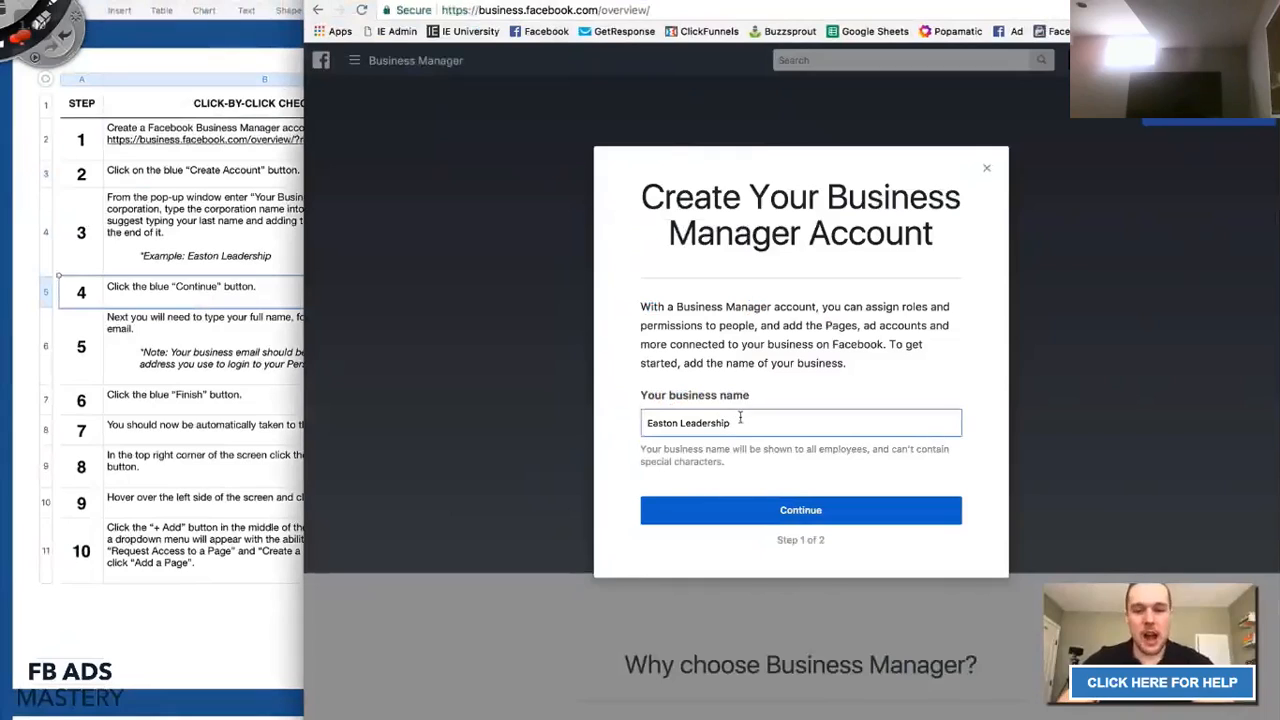
type("123455")
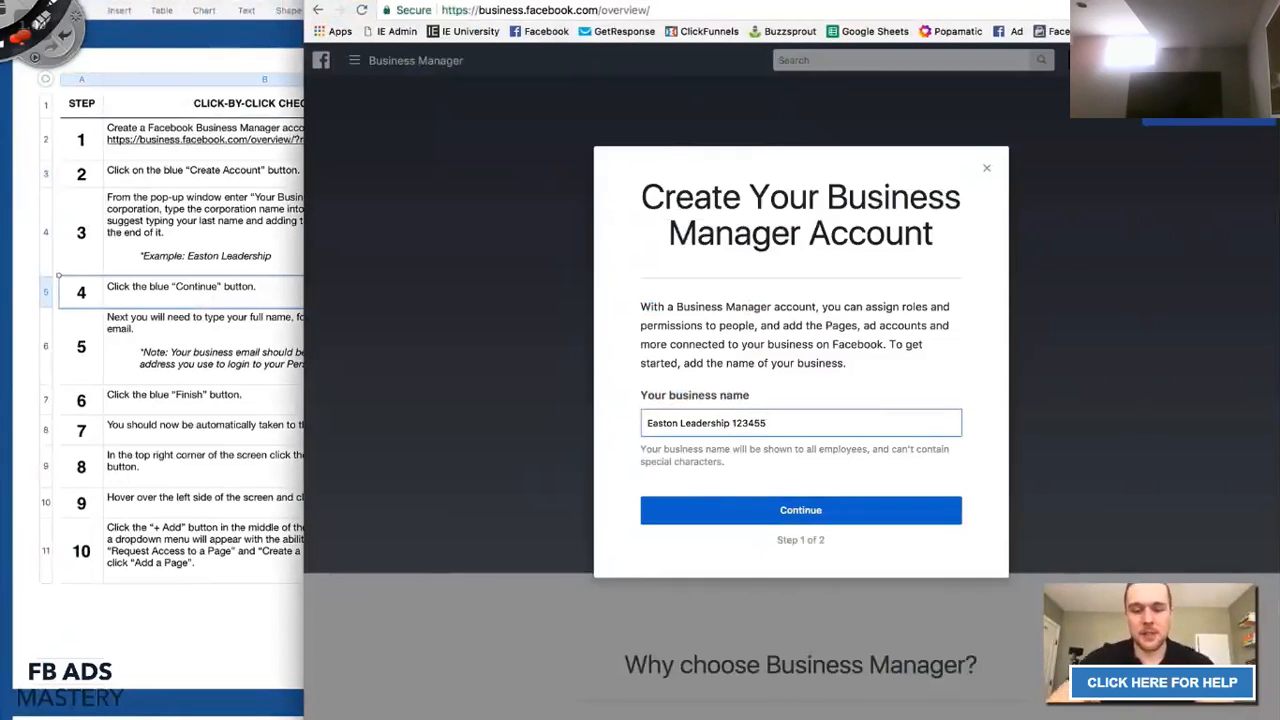
left_click(762, 522)
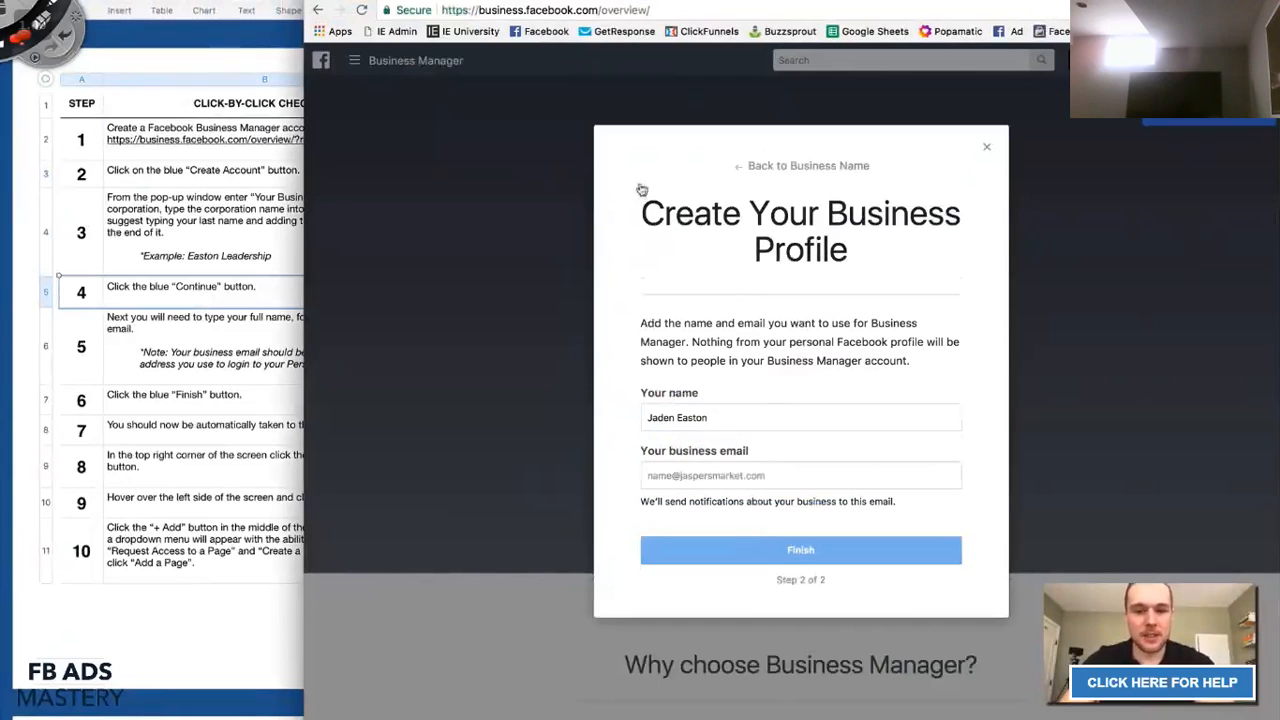
left_click(81, 350)
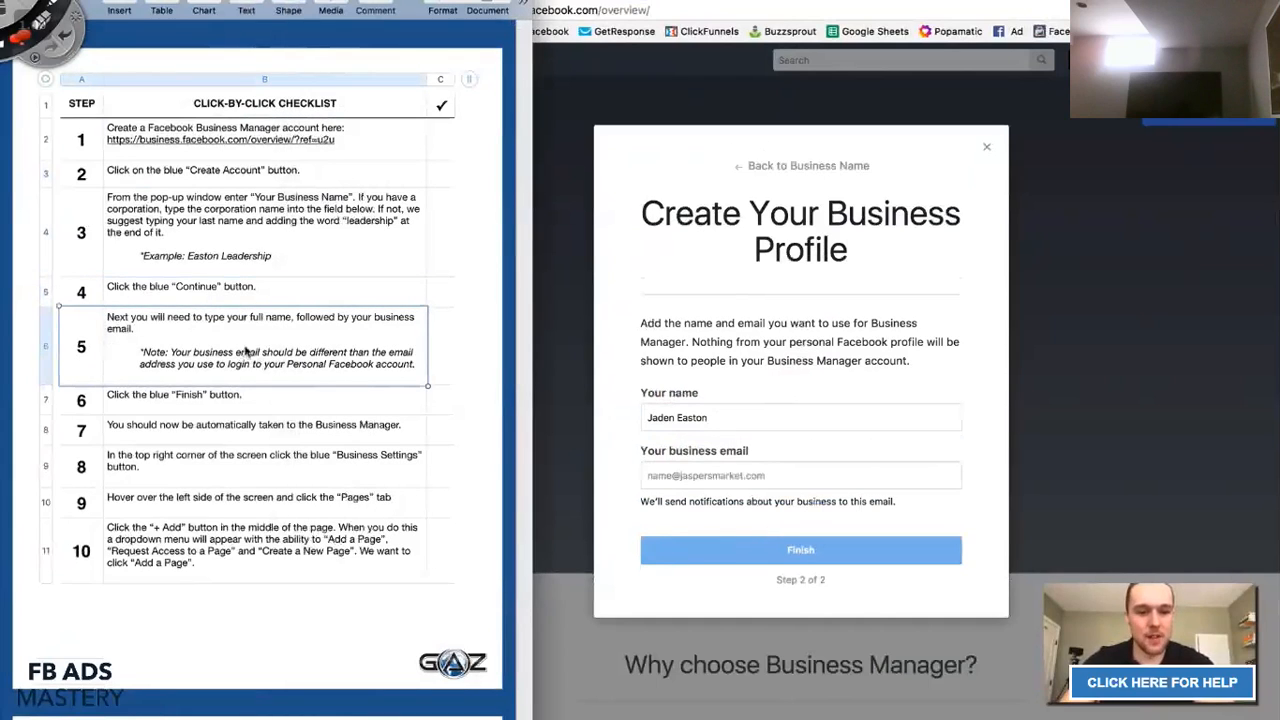
left_click(676, 426)
left_click_drag(708, 418, 644, 421)
left_click(288, 373)
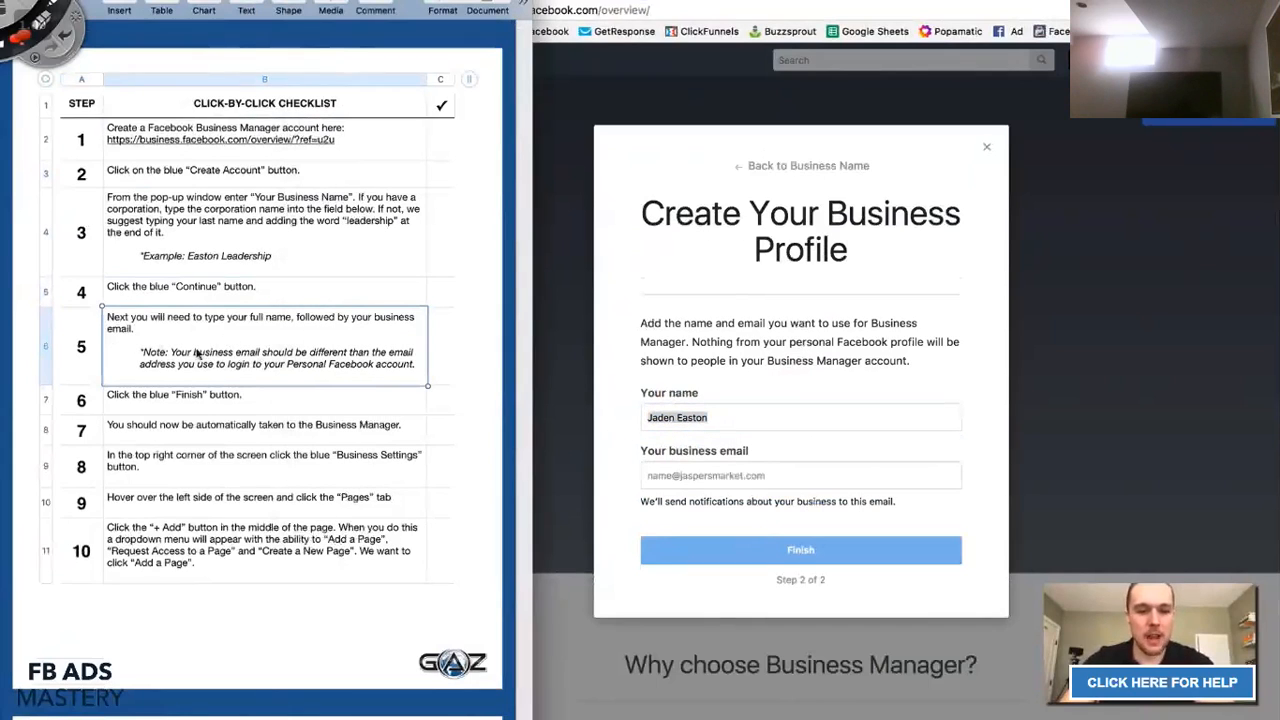
left_click(680, 461)
left_click(690, 475)
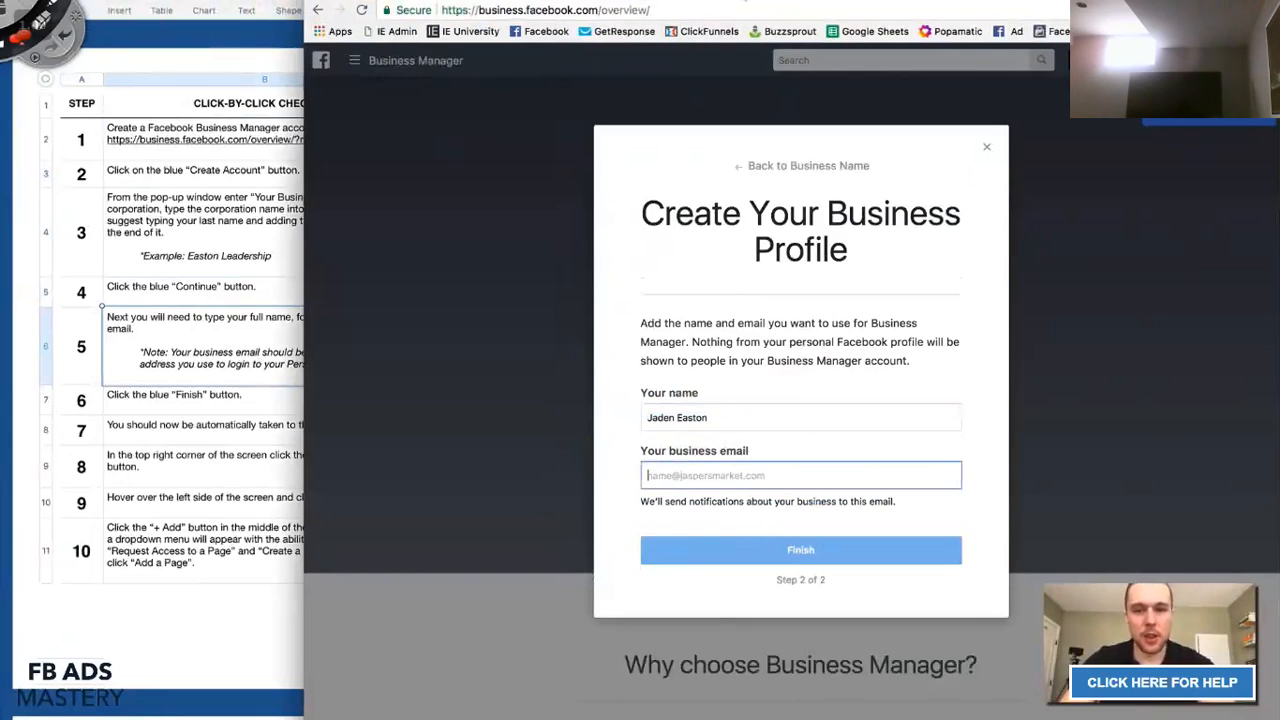
left_click(55, 15)
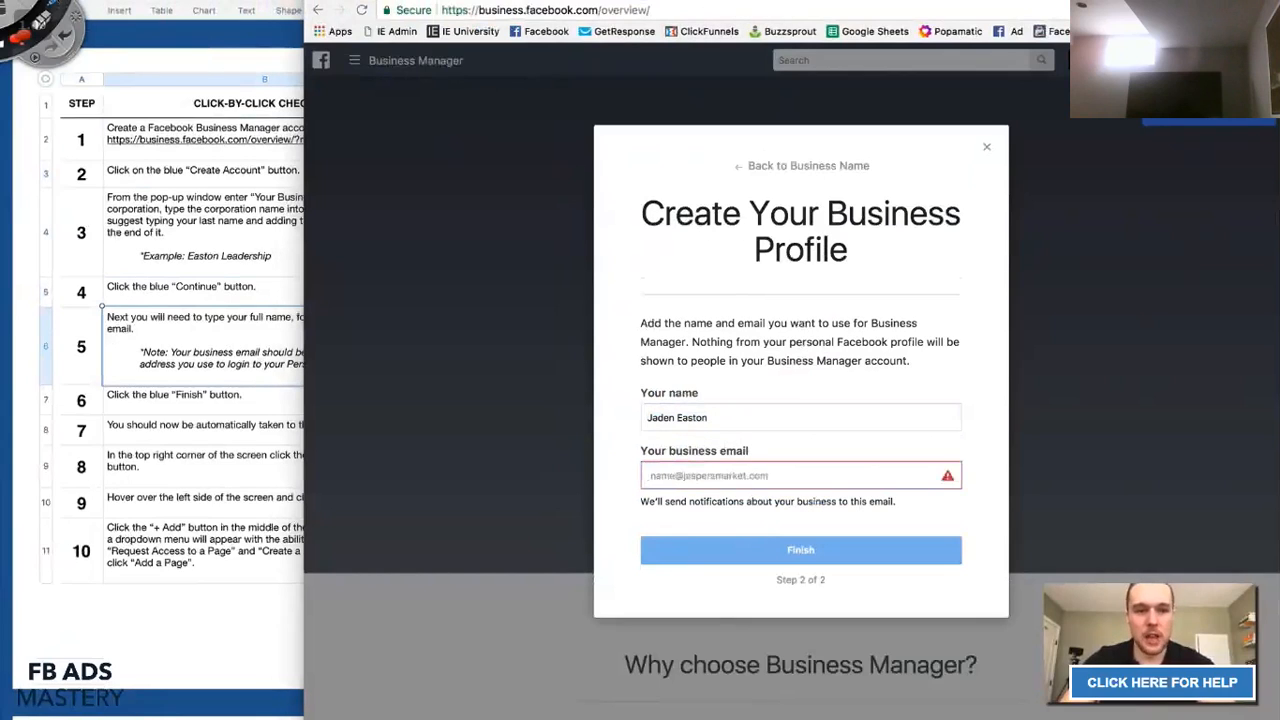
Draw red annotation strokes across the profile form and checklist, then clear them.
mouse_move(260, 306)
left_mouse_down()
mouse_move(267, 152)
mouse_move(268, 242)
left_mouse_up()
left_click_drag(172, 347, 374, 325)
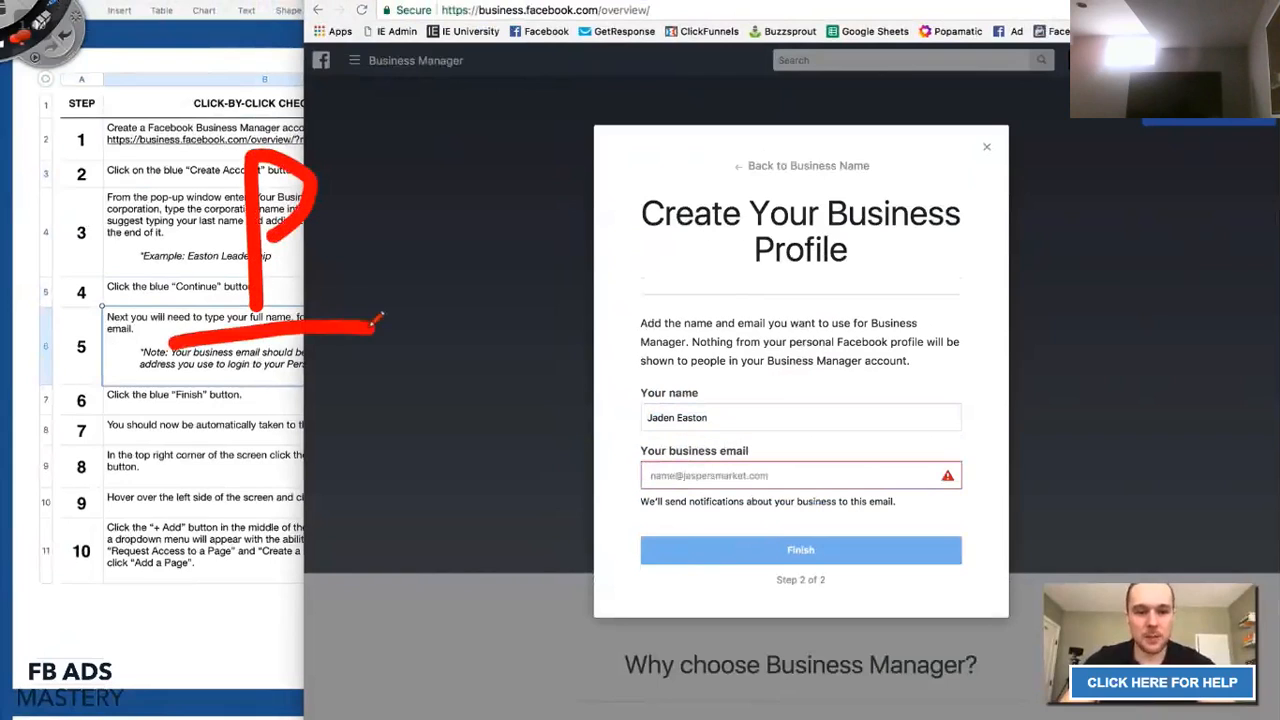
left_click_drag(592, 80, 542, 648)
mouse_move(682, 437)
left_mouse_down()
mouse_move(717, 172)
mouse_move(772, 322)
mouse_move(705, 395)
left_mouse_up()
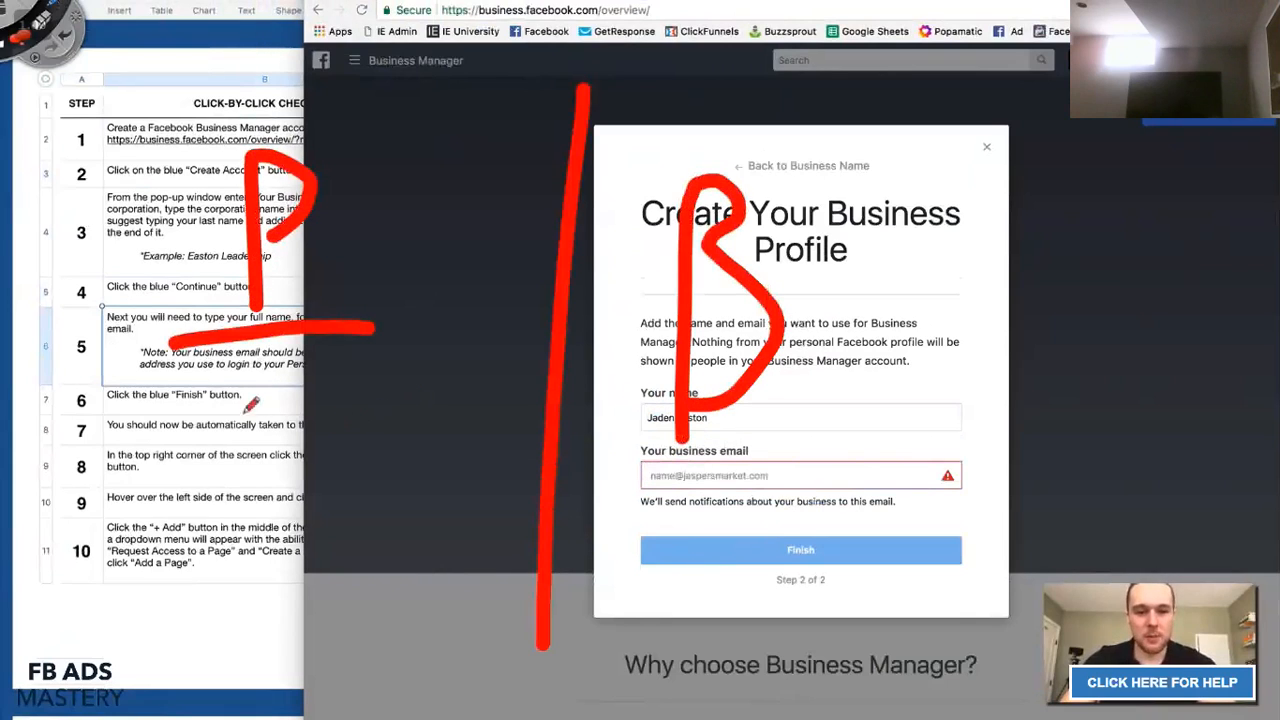
left_click_drag(124, 426, 355, 408)
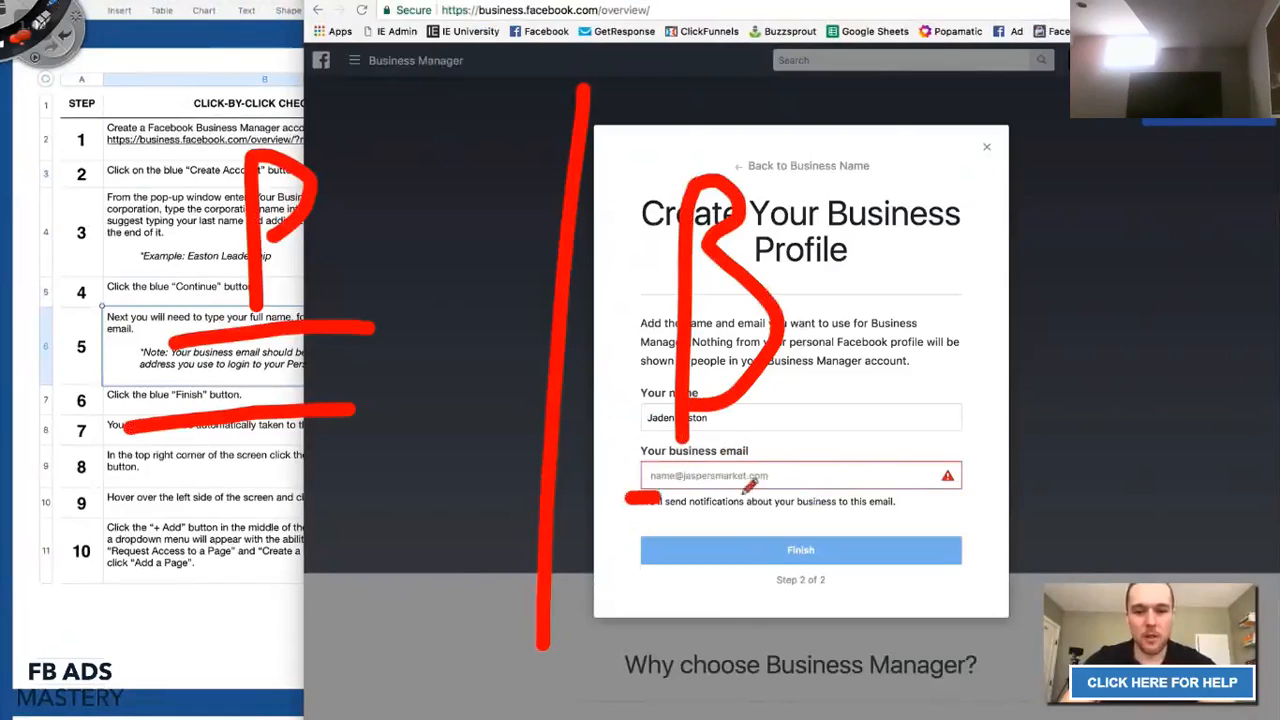
left_click_drag(628, 497, 905, 491)
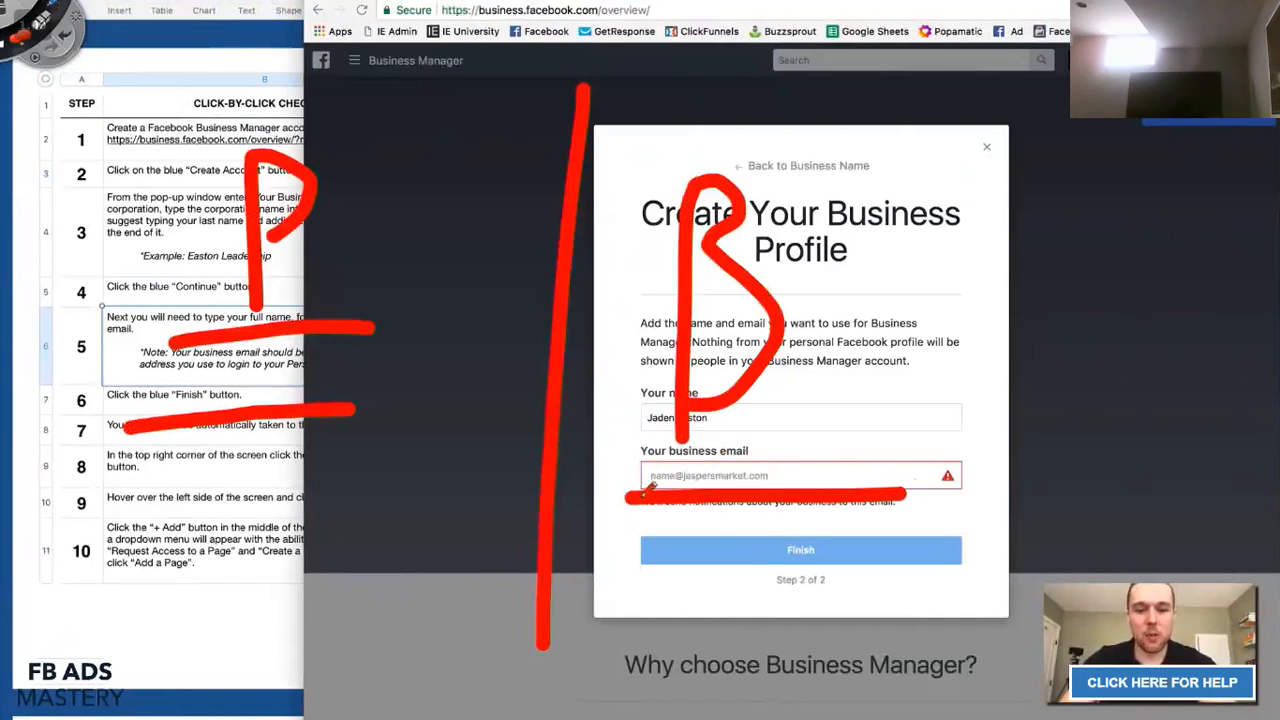
left_click_drag(612, 518, 744, 512)
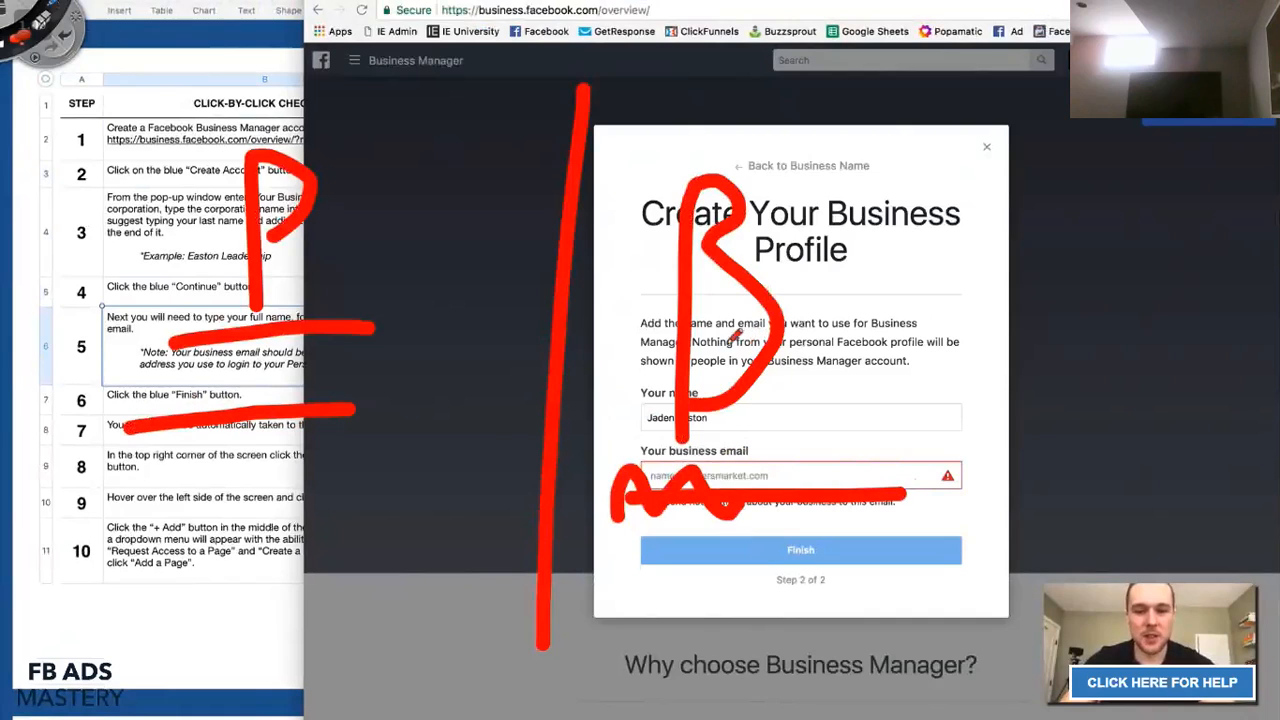
left_click(7, 14)
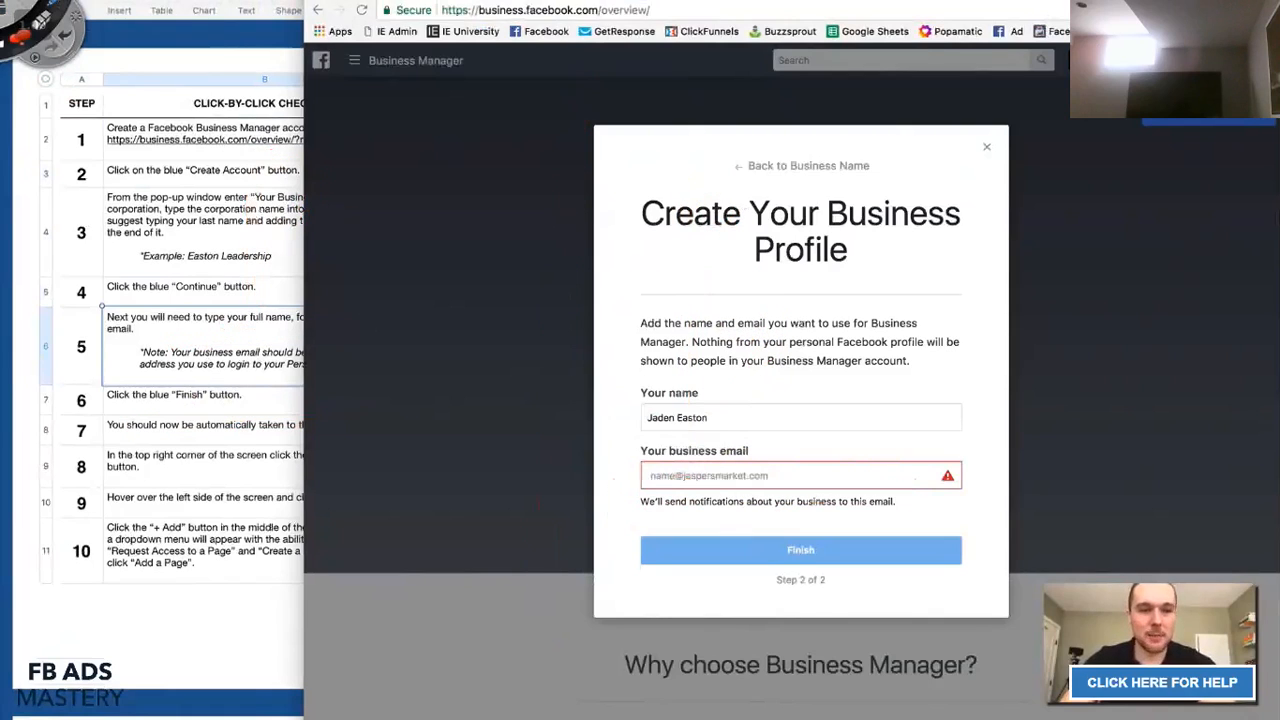
Focus the business email field and dismiss its saved email suggestions.
left_click(812, 482)
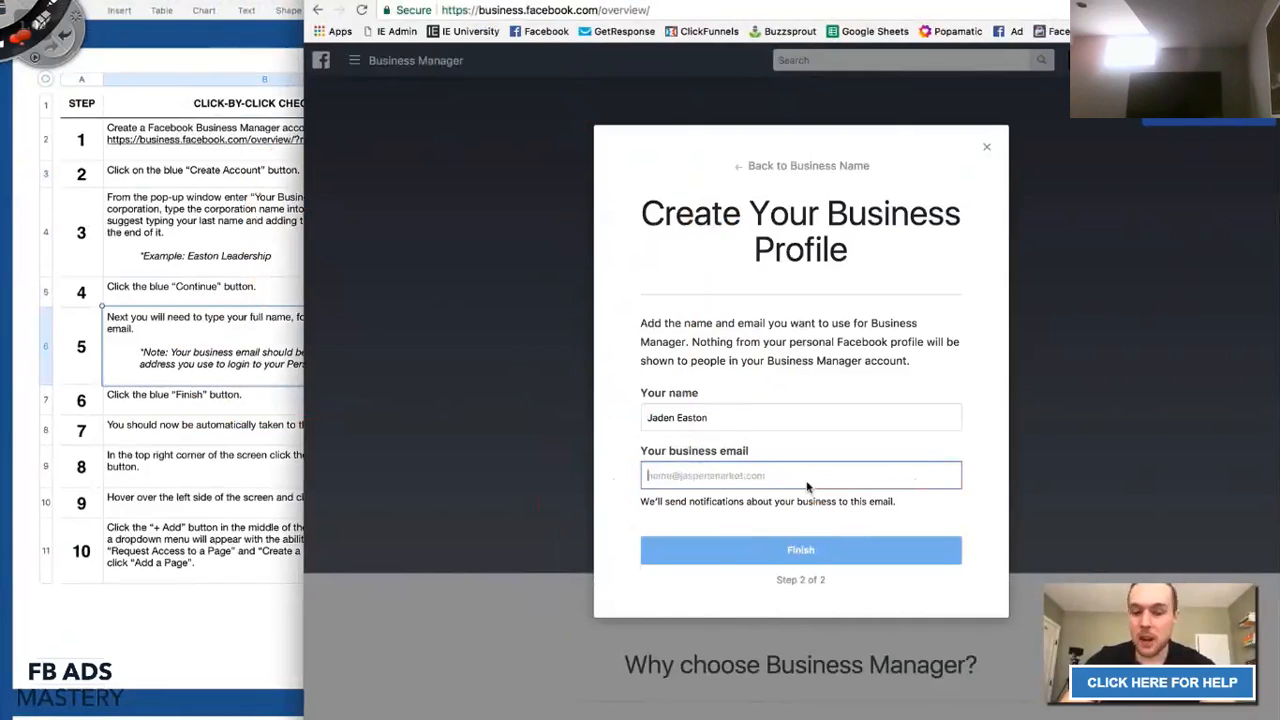
left_click(716, 474)
left_click(630, 457)
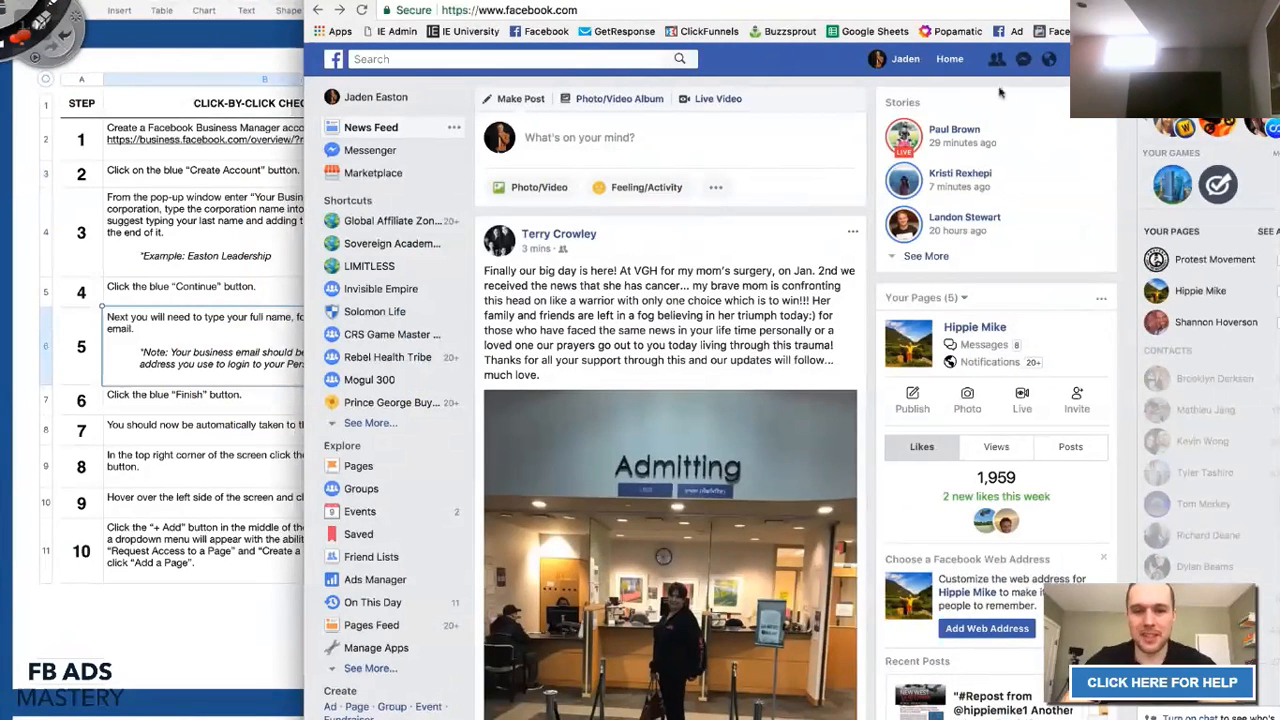
Open Facebook account Settings from the header's account menu.
left_click(1110, 59)
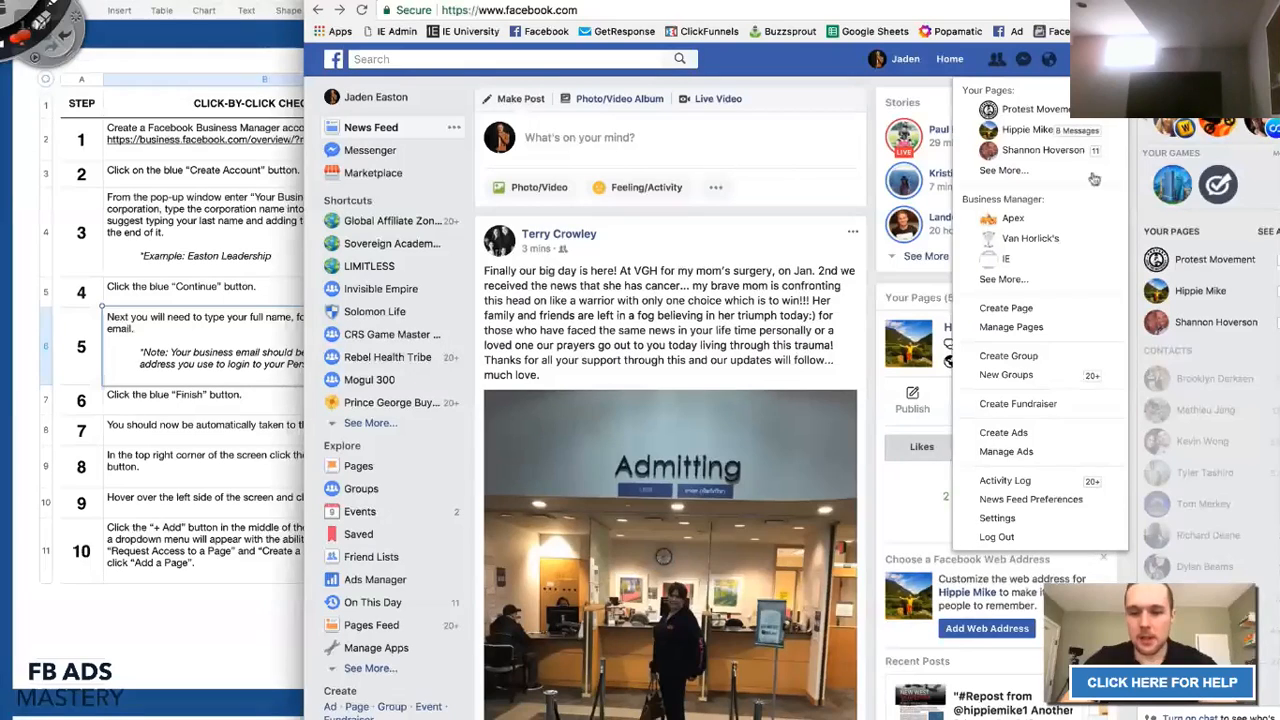
left_click(1010, 518)
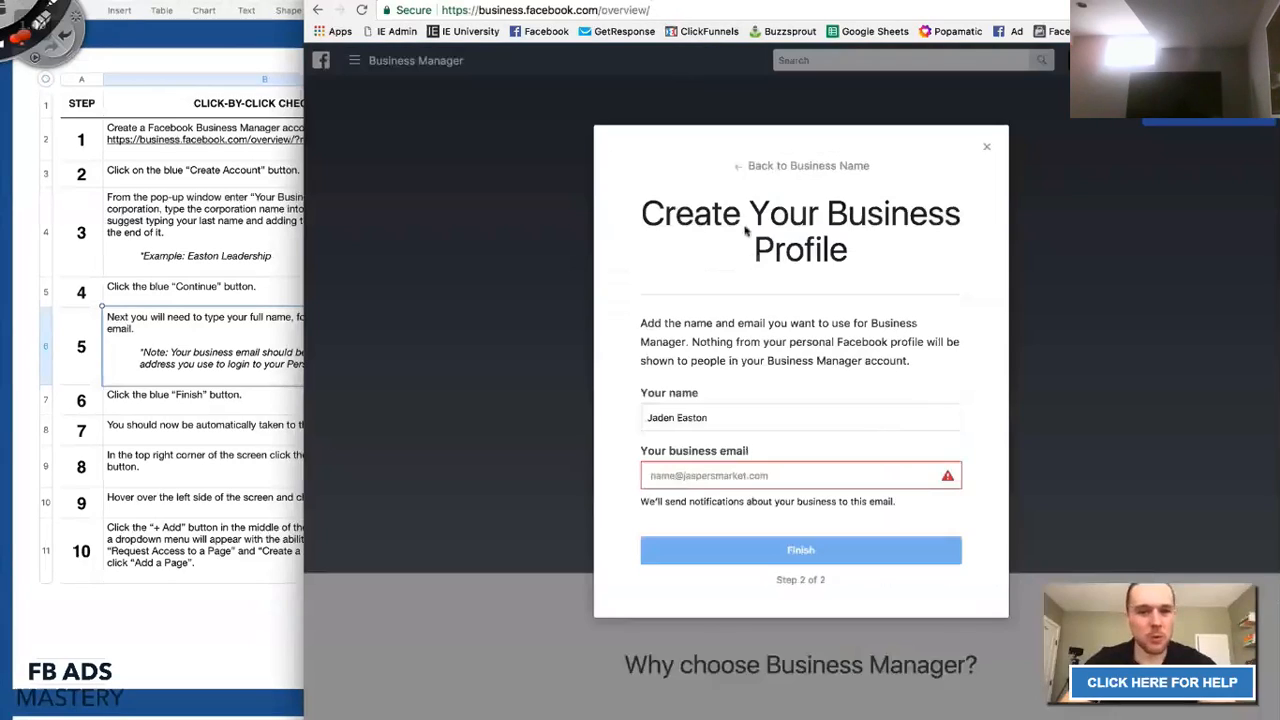
Type a business email into the profile form's email field and select it.
left_click(721, 477)
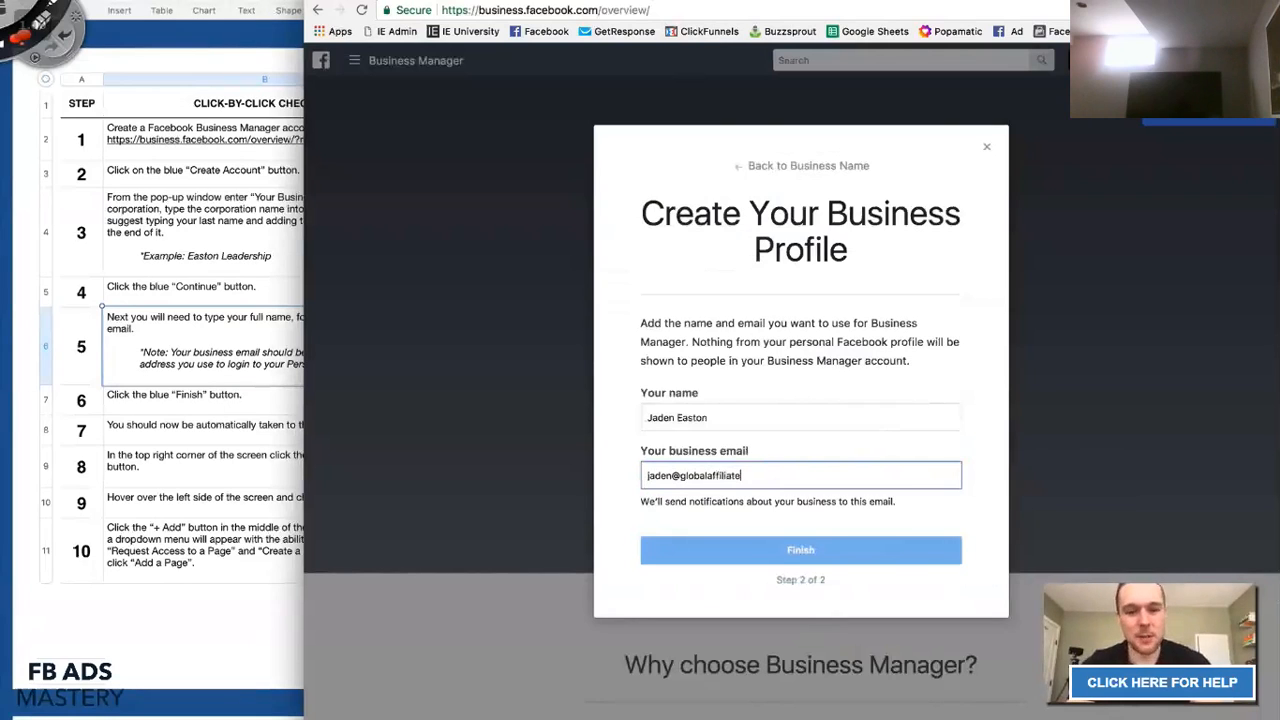
triple_click(713, 476)
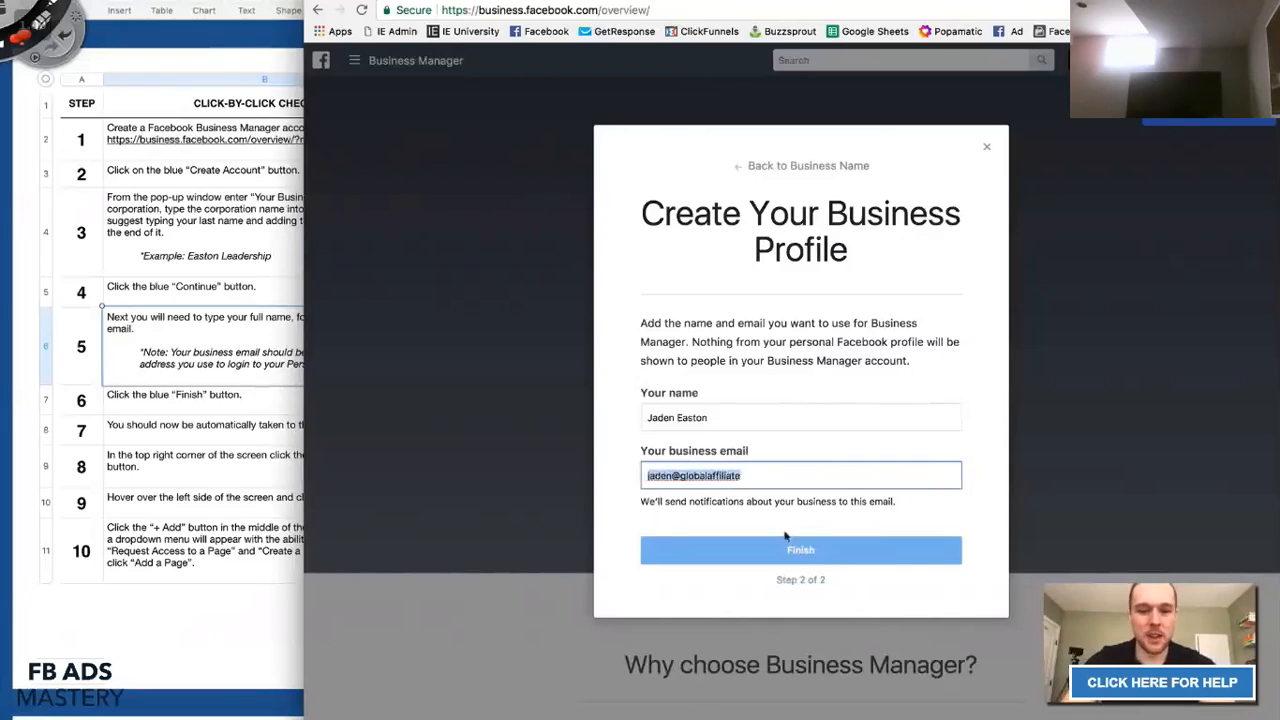
left_click(268, 395)
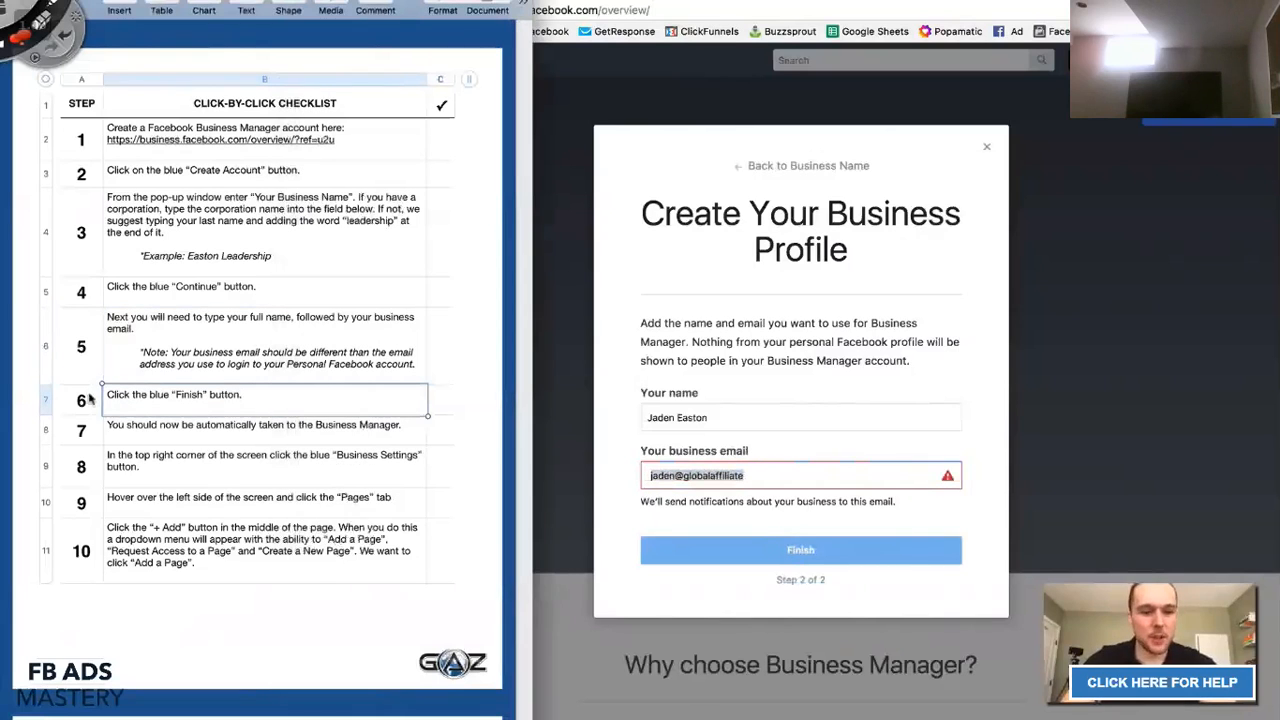
Trim the address to business.facebook.com and load the Business Manager home page.
left_click(778, 6)
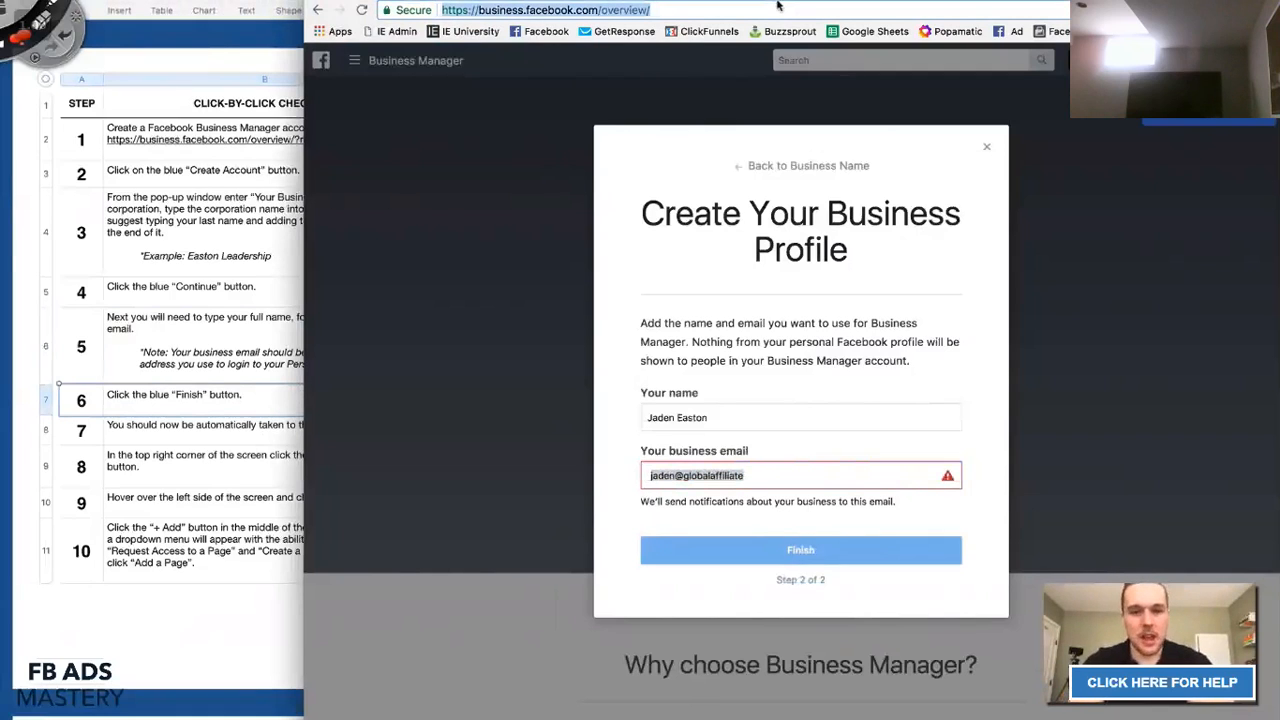
left_click(417, 143)
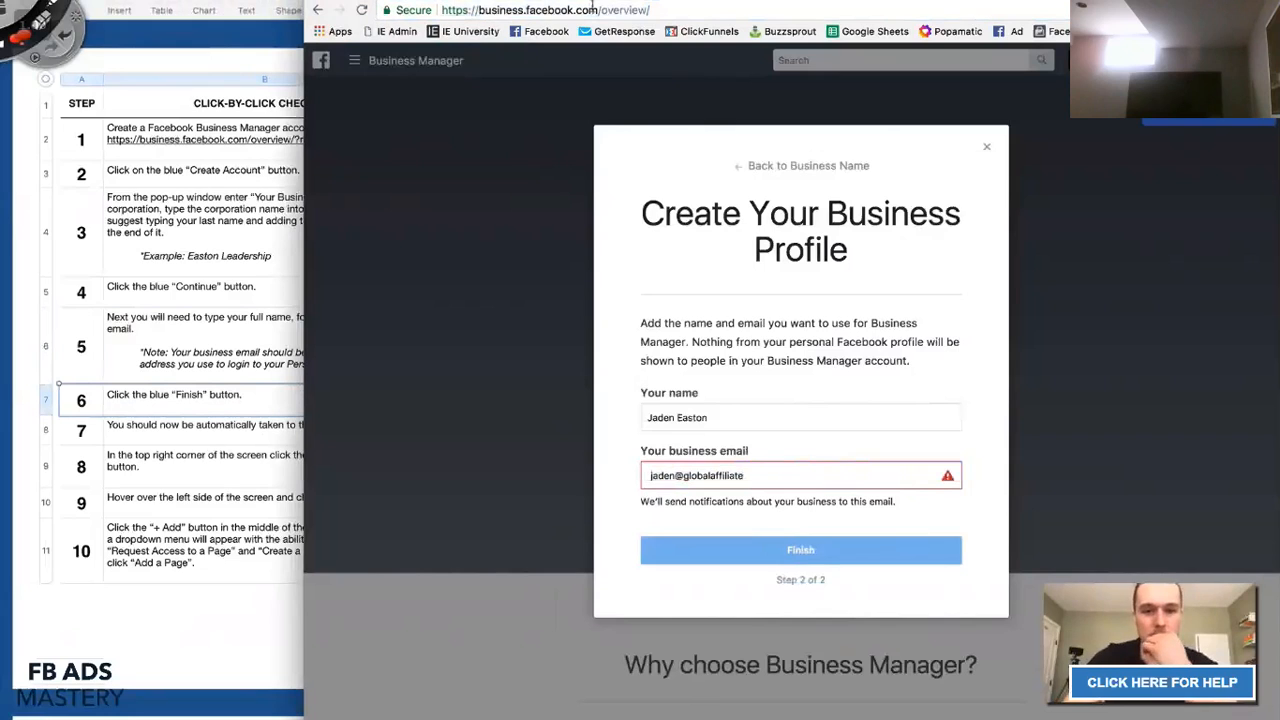
left_click_drag(594, 9, 650, 9)
key("BackSpace")
key("Return")
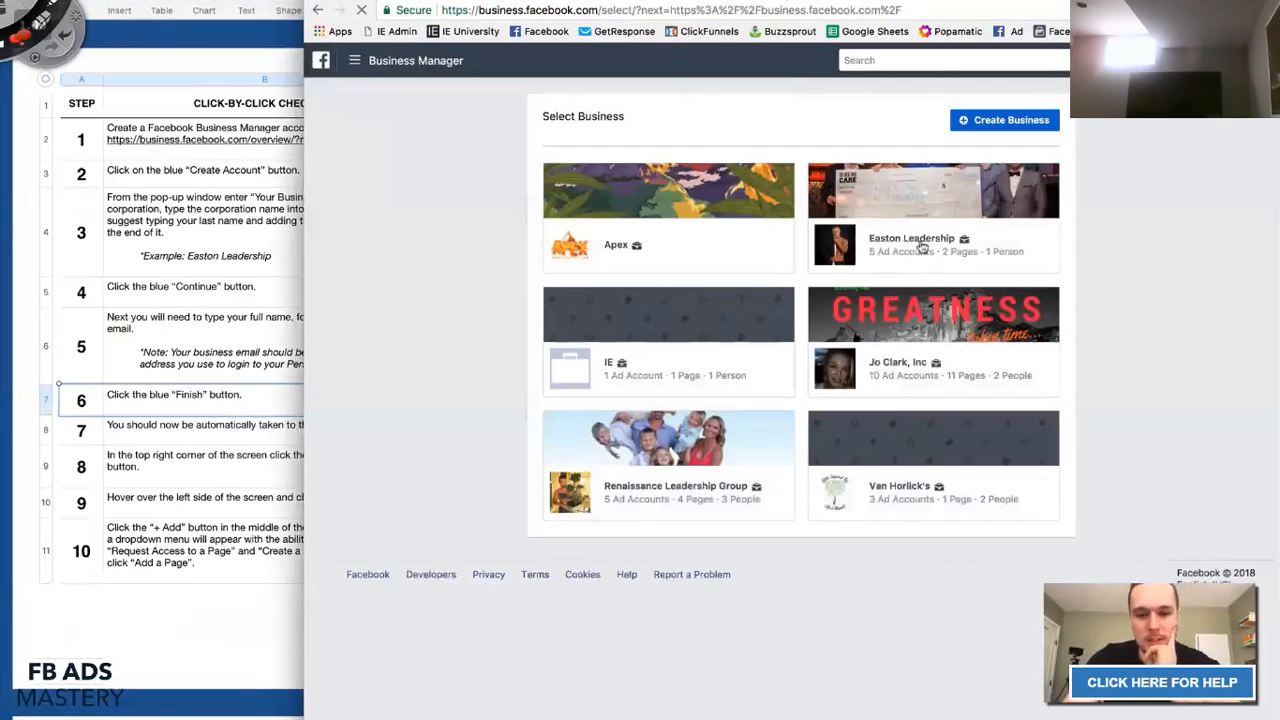
Open Easton Leadership and mark its ad accounts and Pages with red strokes, then clear them.
left_click(922, 247)
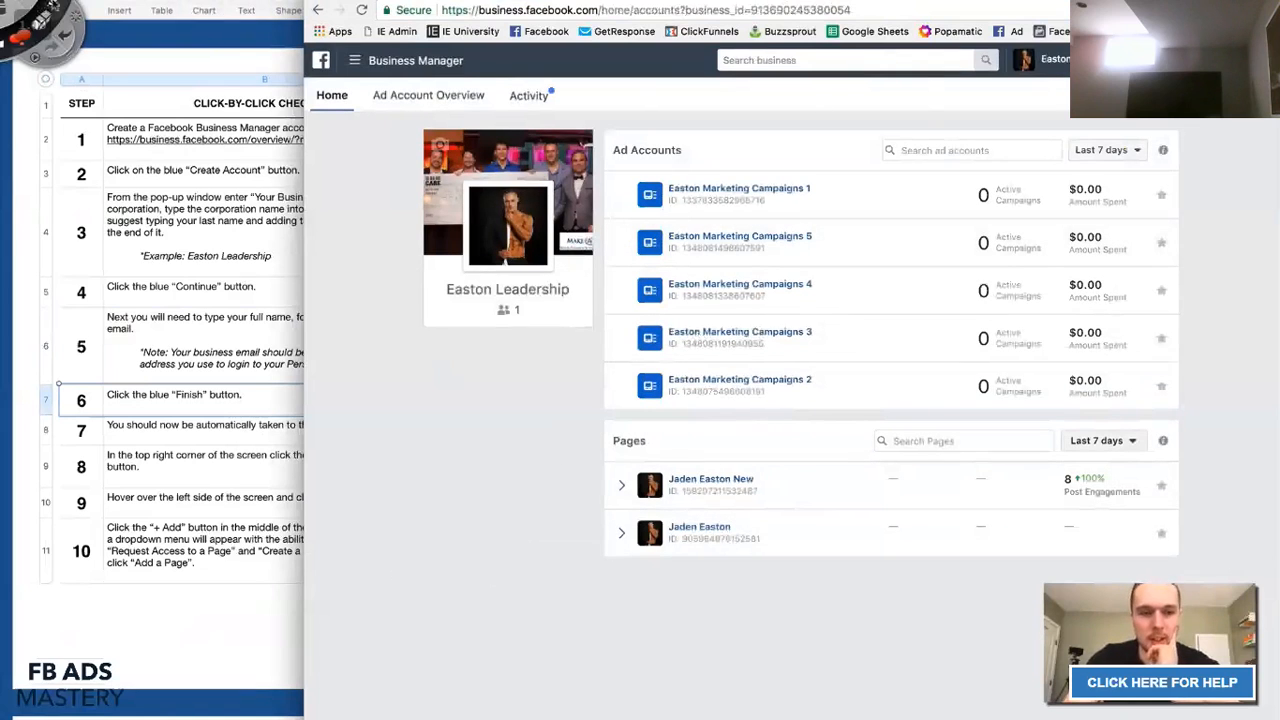
mouse_move(636, 177)
left_mouse_down()
mouse_move(1064, 195)
mouse_move(866, 257)
mouse_move(996, 377)
mouse_move(855, 378)
left_mouse_up()
mouse_move(655, 480)
left_mouse_down()
mouse_move(965, 507)
mouse_move(1106, 541)
mouse_move(670, 496)
mouse_move(948, 478)
left_mouse_up()
left_click_drag(606, 128, 612, 197)
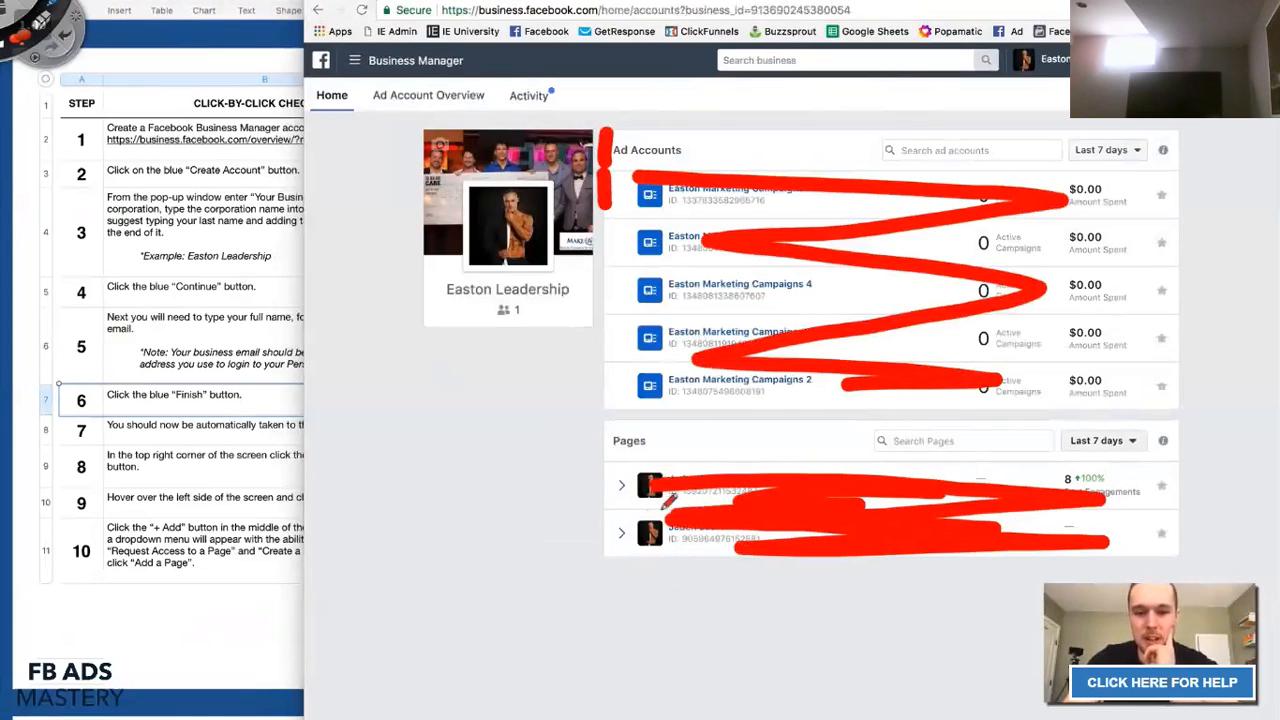
mouse_move(445, 428)
left_mouse_down()
mouse_move(452, 315)
mouse_move(466, 303)
left_mouse_up()
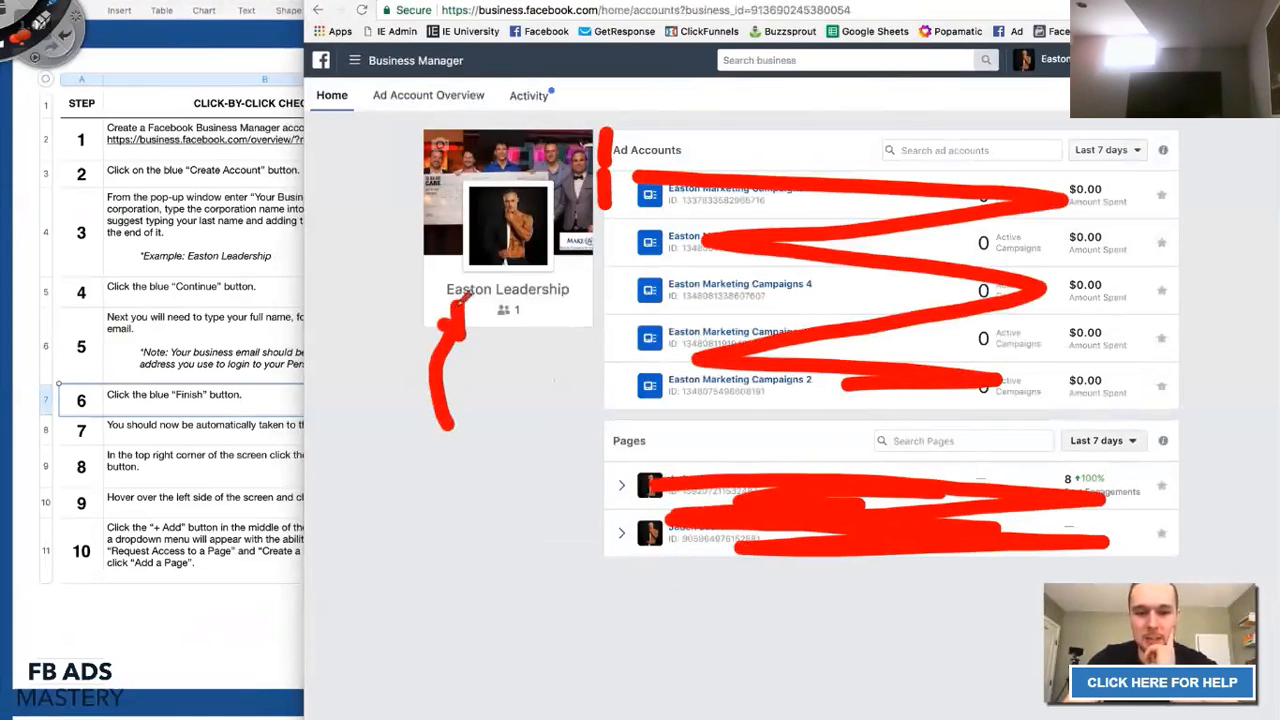
key("Escape")
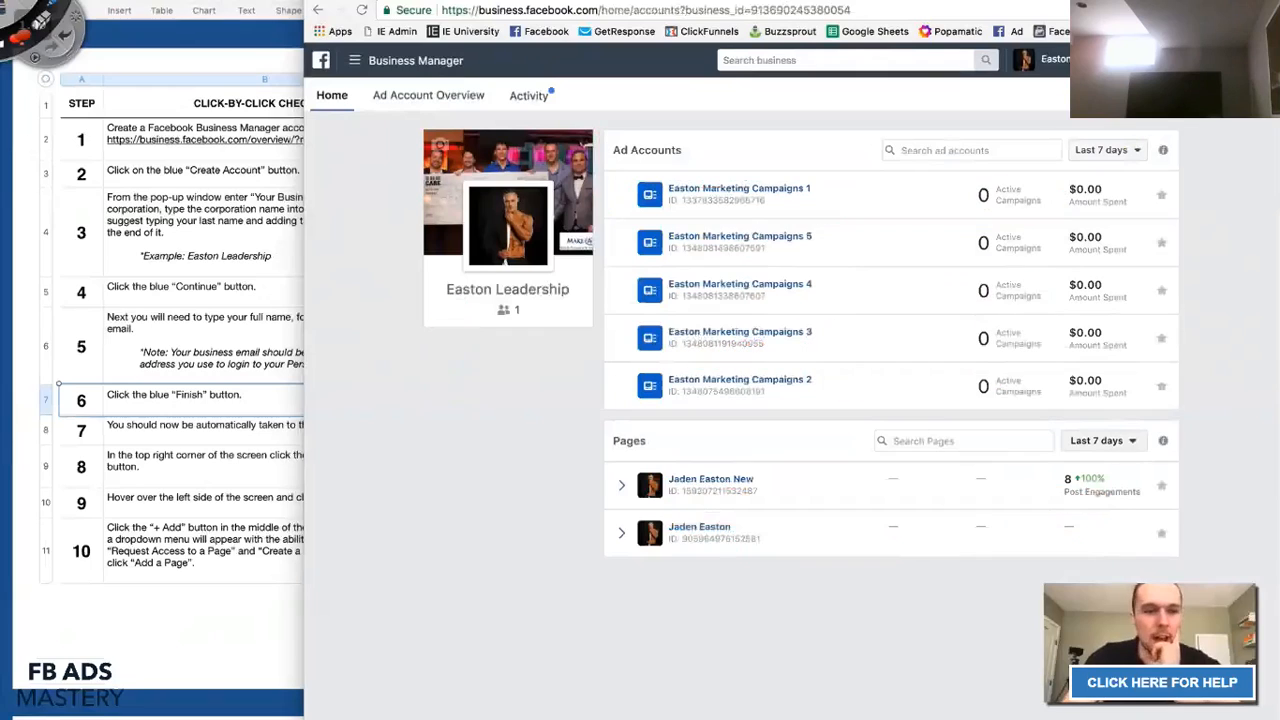
Review the step 8 row in the checklist, then return to the browser.
left_click(190, 496)
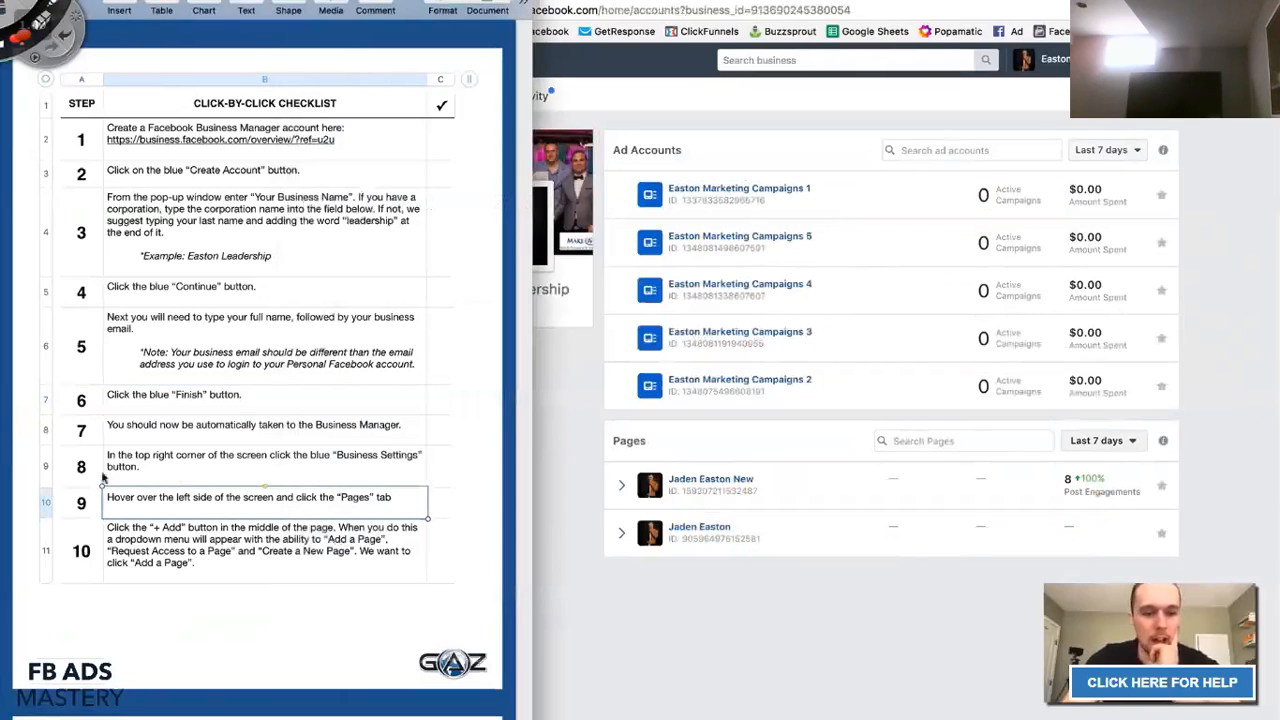
left_click_drag(80, 476, 184, 480)
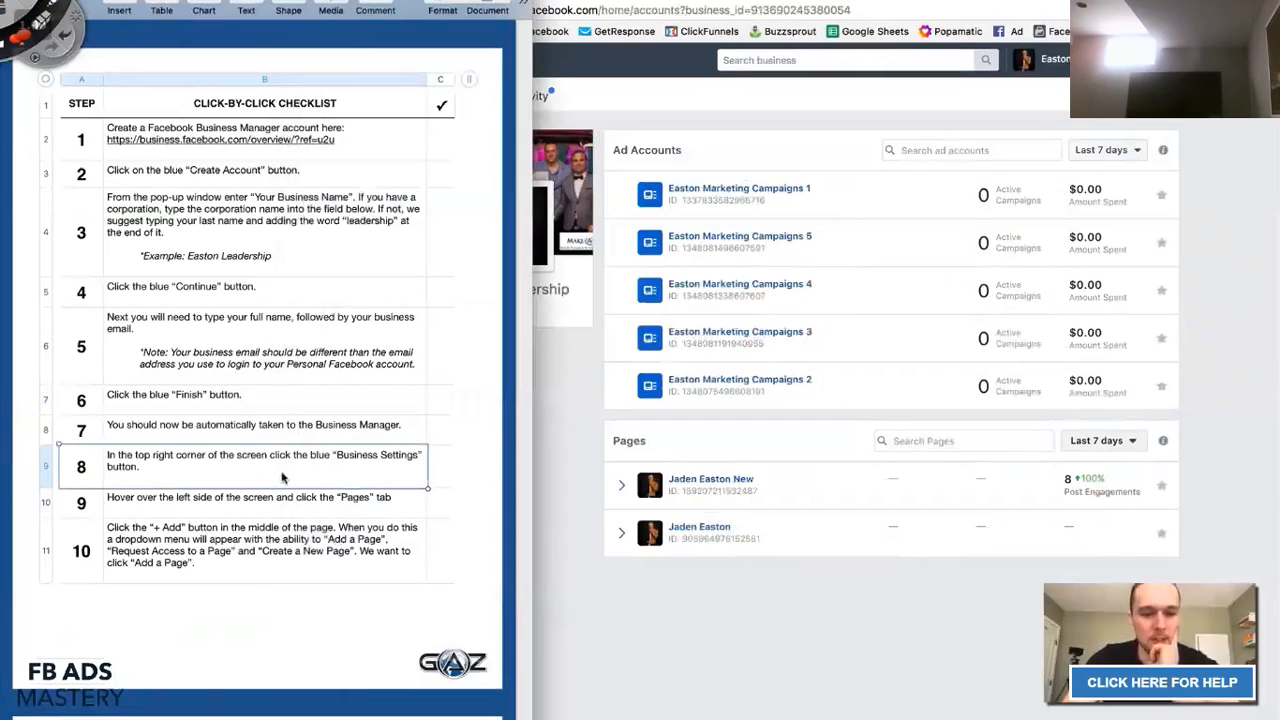
left_click(552, 486)
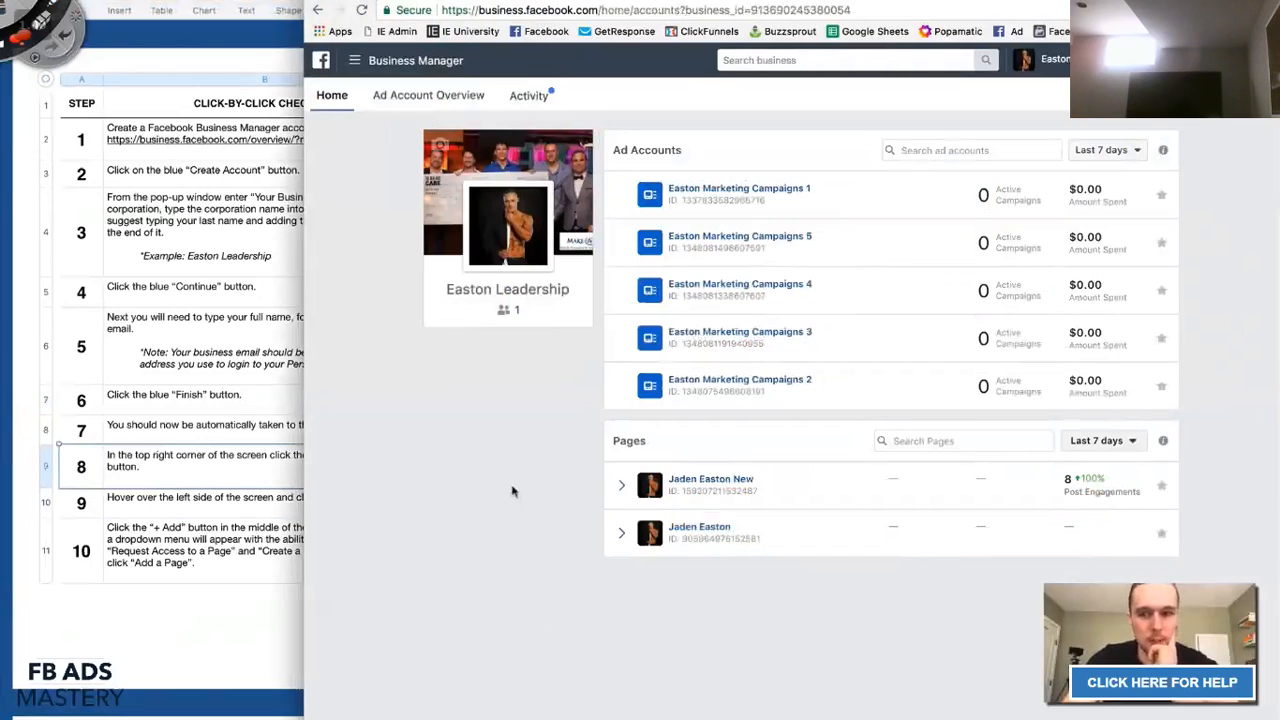
Open Business Settings and show the Pages section listing the business's two Pages.
left_click(1198, 98)
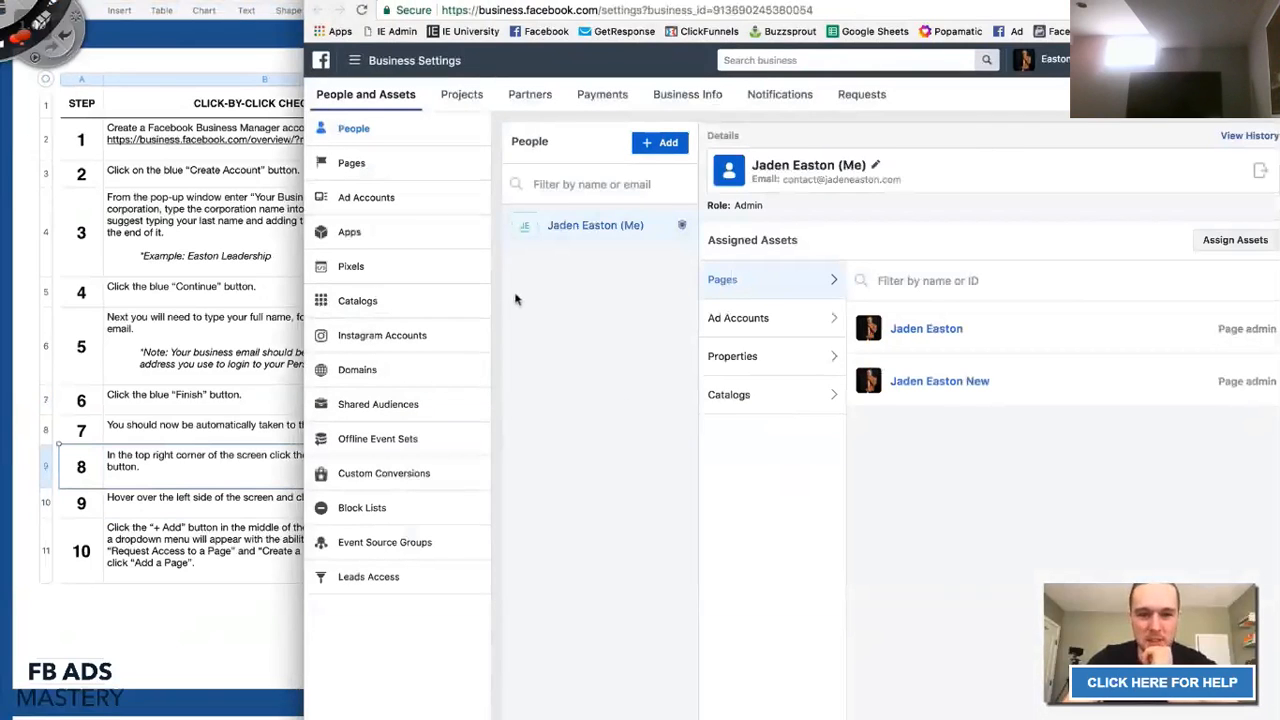
left_click(160, 505)
scroll(118, 507, "down", 3)
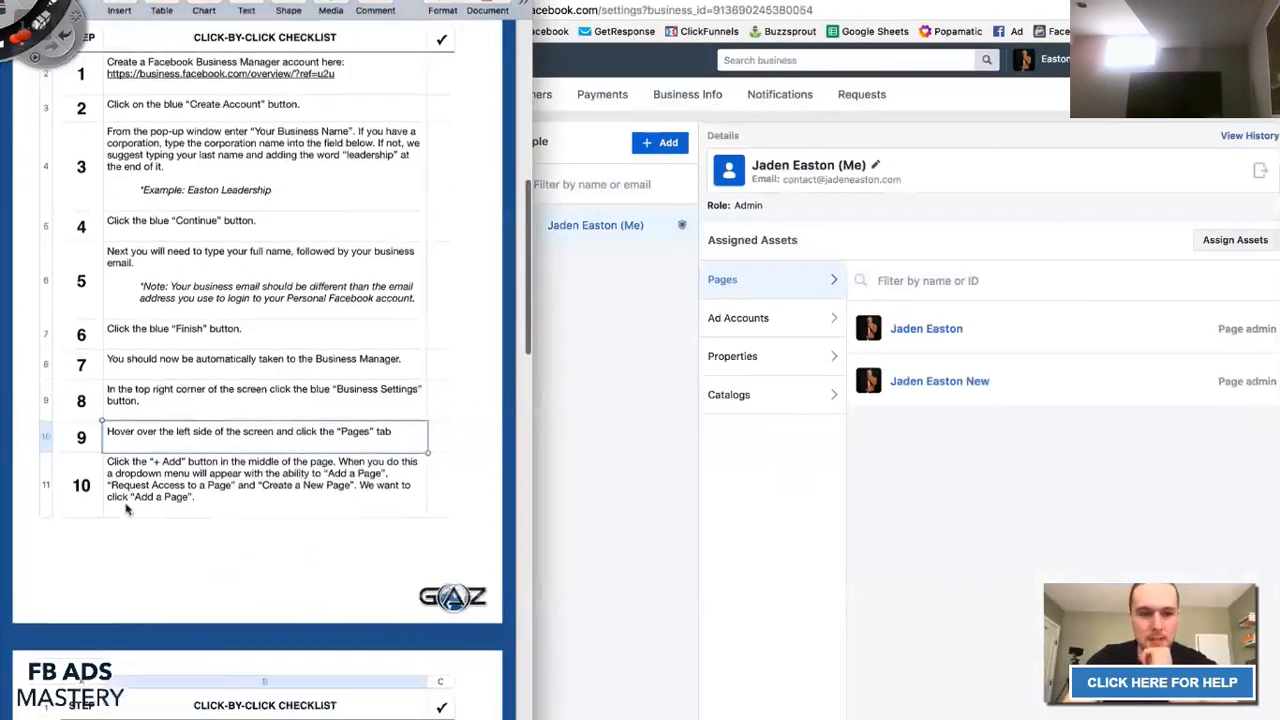
left_click(617, 449)
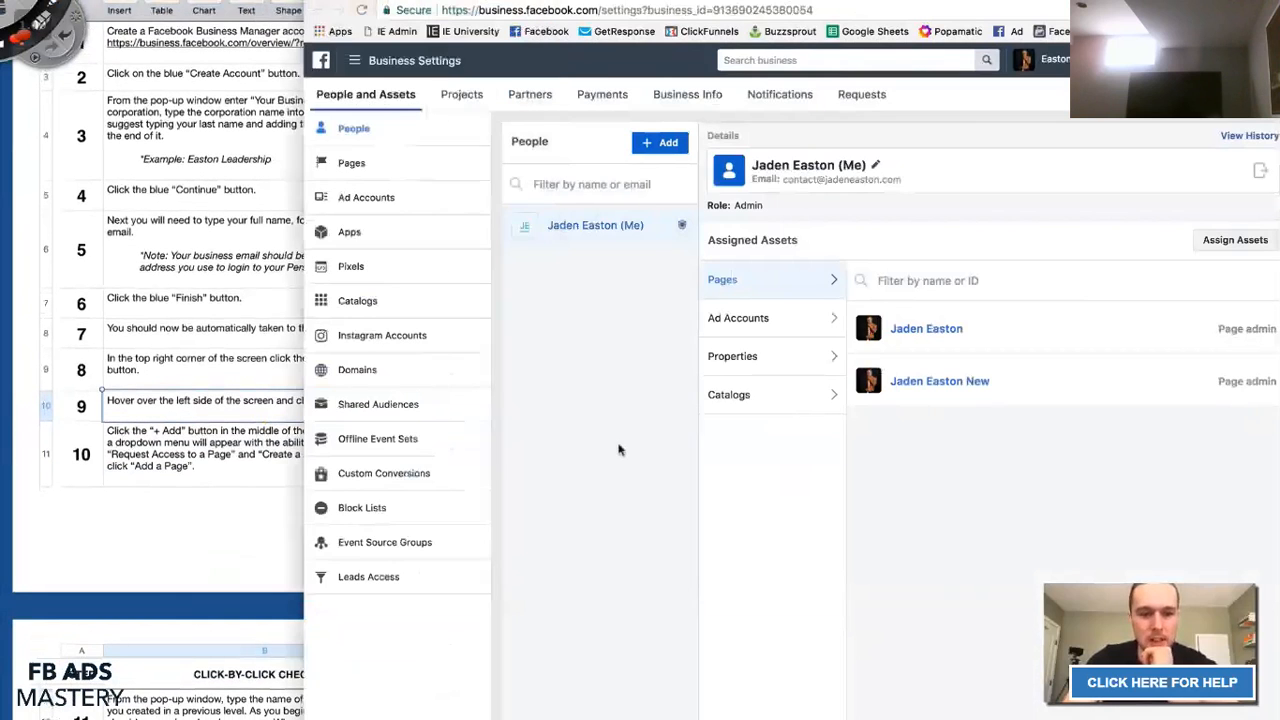
left_click(396, 167)
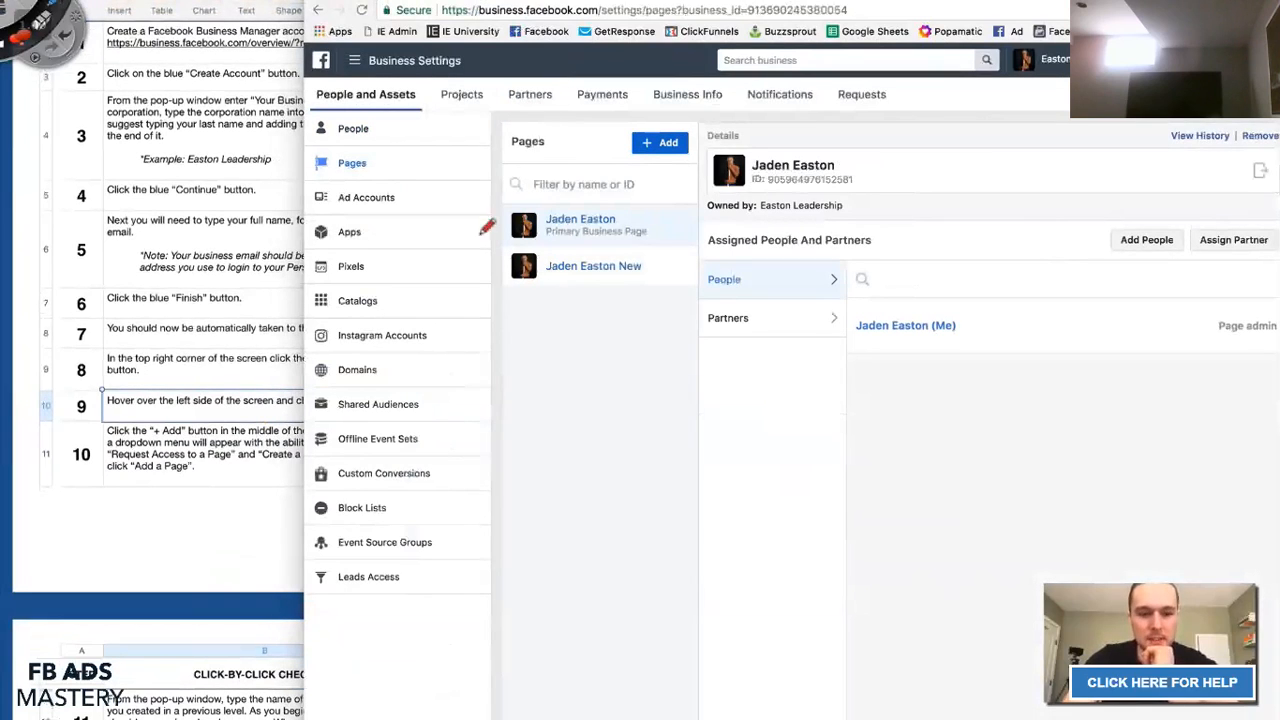
Sketch pen annotations marking where a new Page gets added, then clear them.
mouse_move(728, 408)
left_mouse_down()
mouse_move(728, 342)
mouse_move(973, 360)
mouse_move(736, 400)
left_mouse_up()
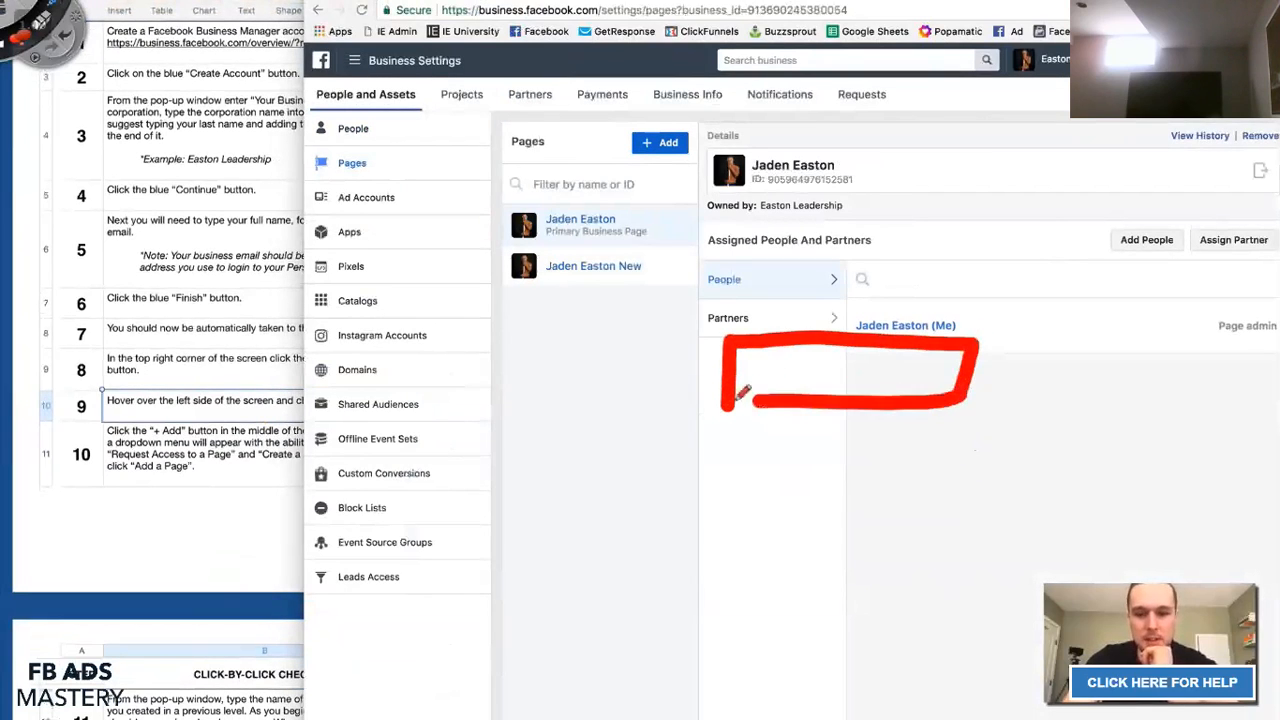
mouse_move(804, 348)
left_mouse_down()
mouse_move(816, 388)
mouse_move(802, 396)
mouse_move(892, 396)
left_mouse_up()
left_click(827, 388)
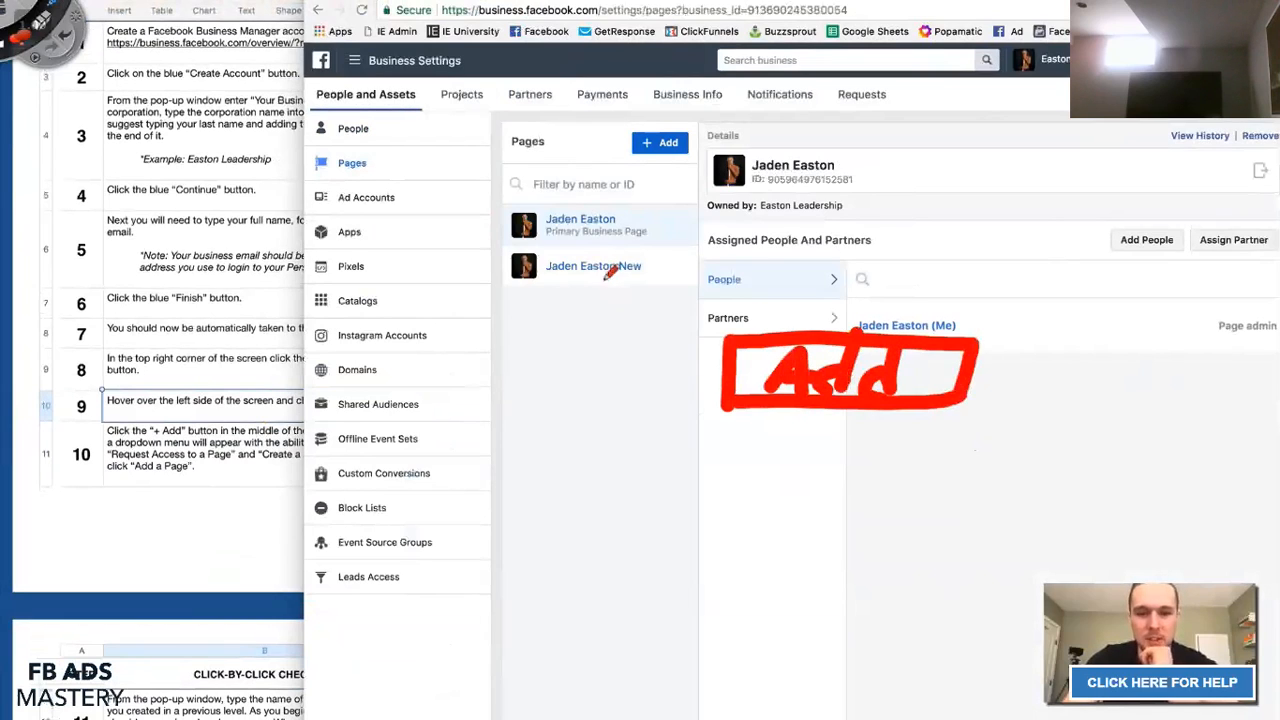
mouse_move(690, 148)
left_mouse_down()
mouse_move(700, 160)
mouse_move(606, 132)
mouse_move(708, 160)
mouse_move(690, 172)
left_mouse_up()
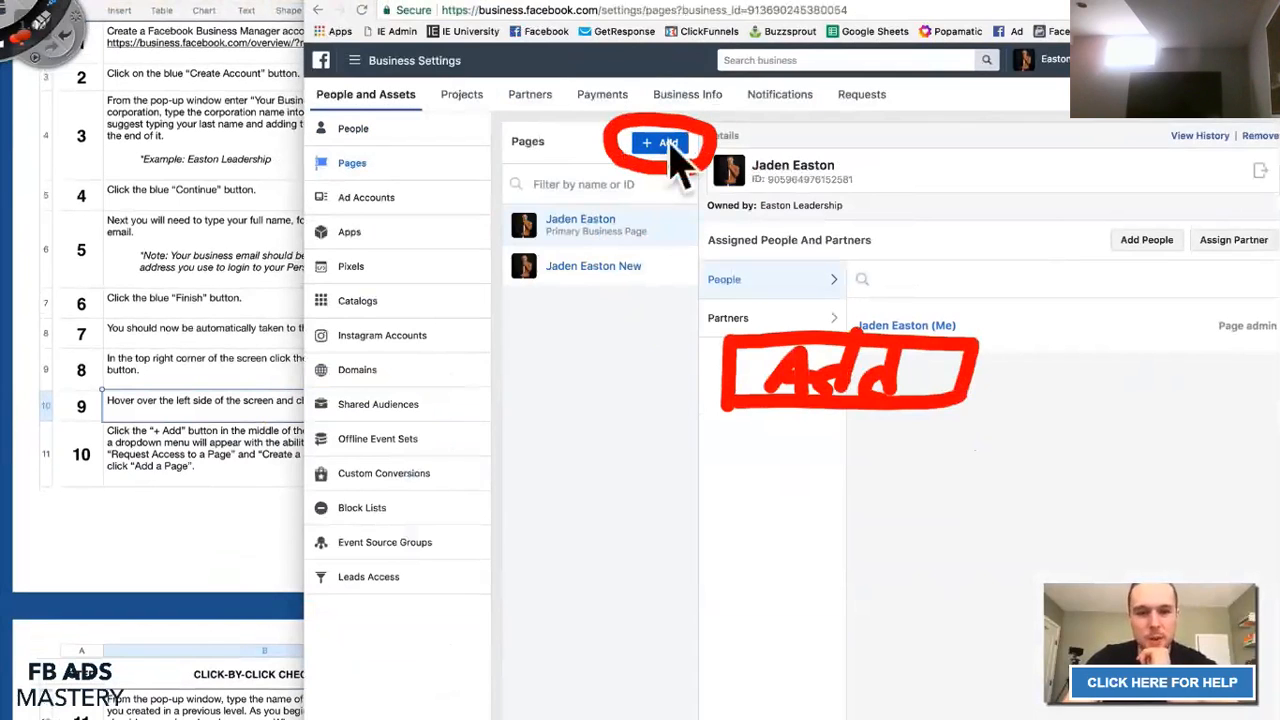
key("Escape")
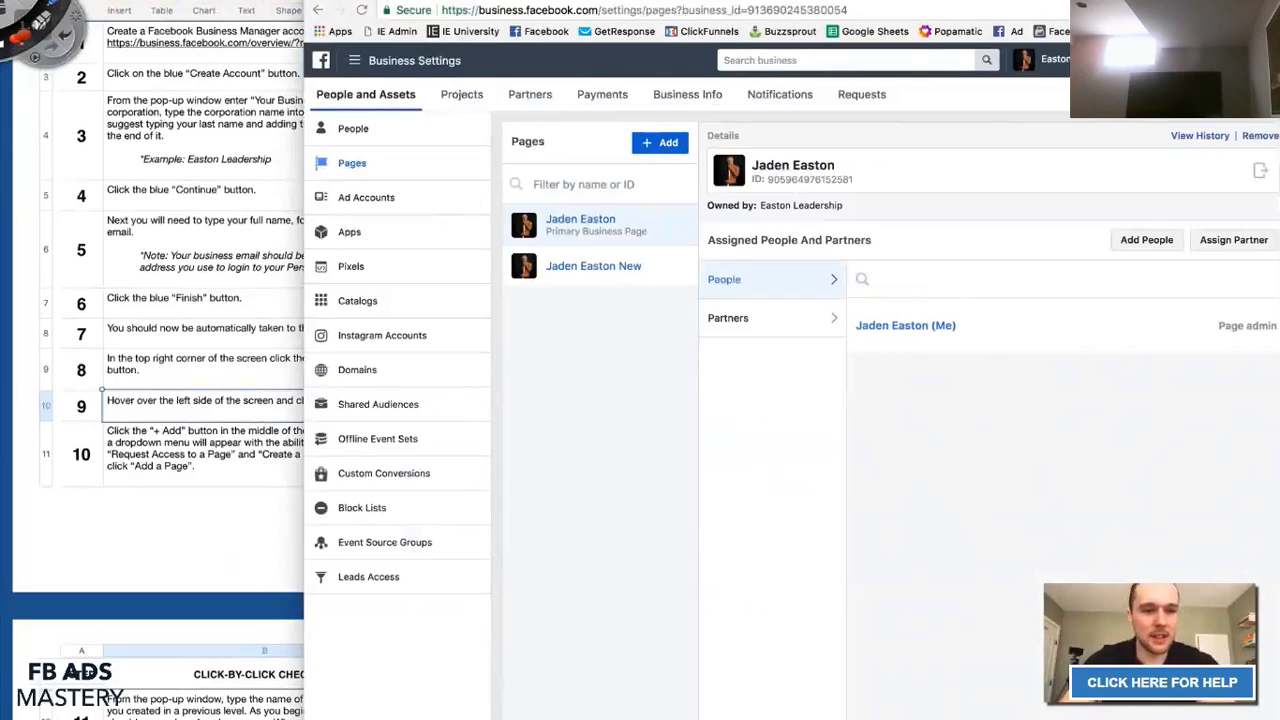
Annotate the Pages section, clear the marks, and show the Pages + Add choices.
mouse_move(256, 284)
left_mouse_down()
mouse_move(284, 200)
mouse_move(258, 216)
left_mouse_up()
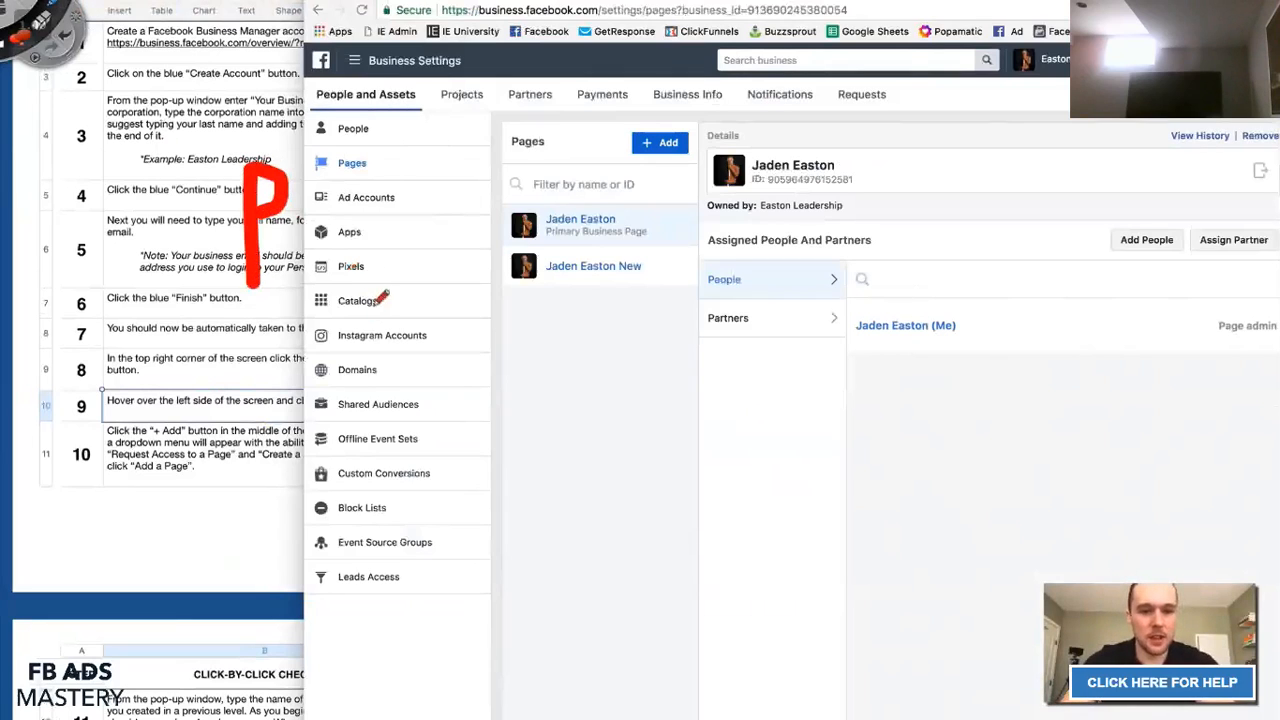
left_click_drag(378, 302, 392, 10)
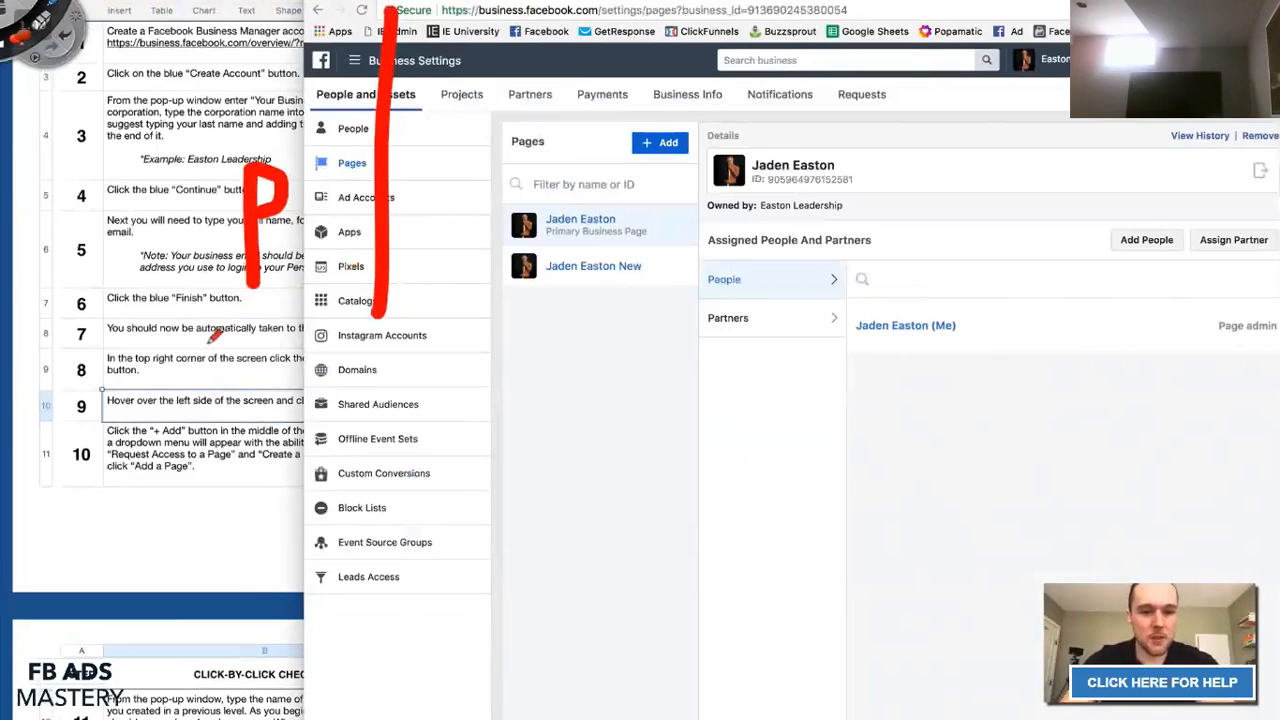
mouse_move(206, 285)
left_mouse_down()
mouse_move(212, 325)
mouse_move(404, 322)
mouse_move(440, 184)
mouse_move(485, 162)
mouse_move(462, 138)
mouse_move(495, 210)
mouse_move(425, 200)
mouse_move(455, 158)
mouse_move(495, 207)
mouse_move(483, 142)
mouse_move(466, 130)
left_mouse_up()
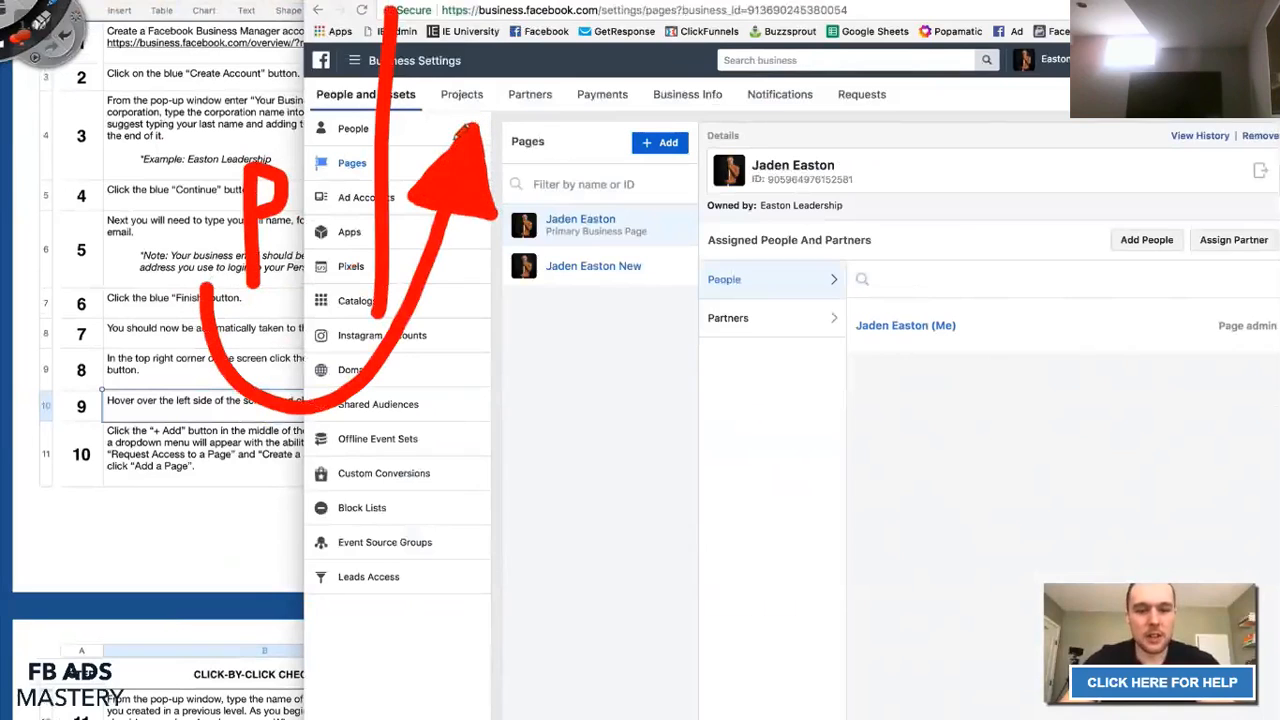
key("Escape")
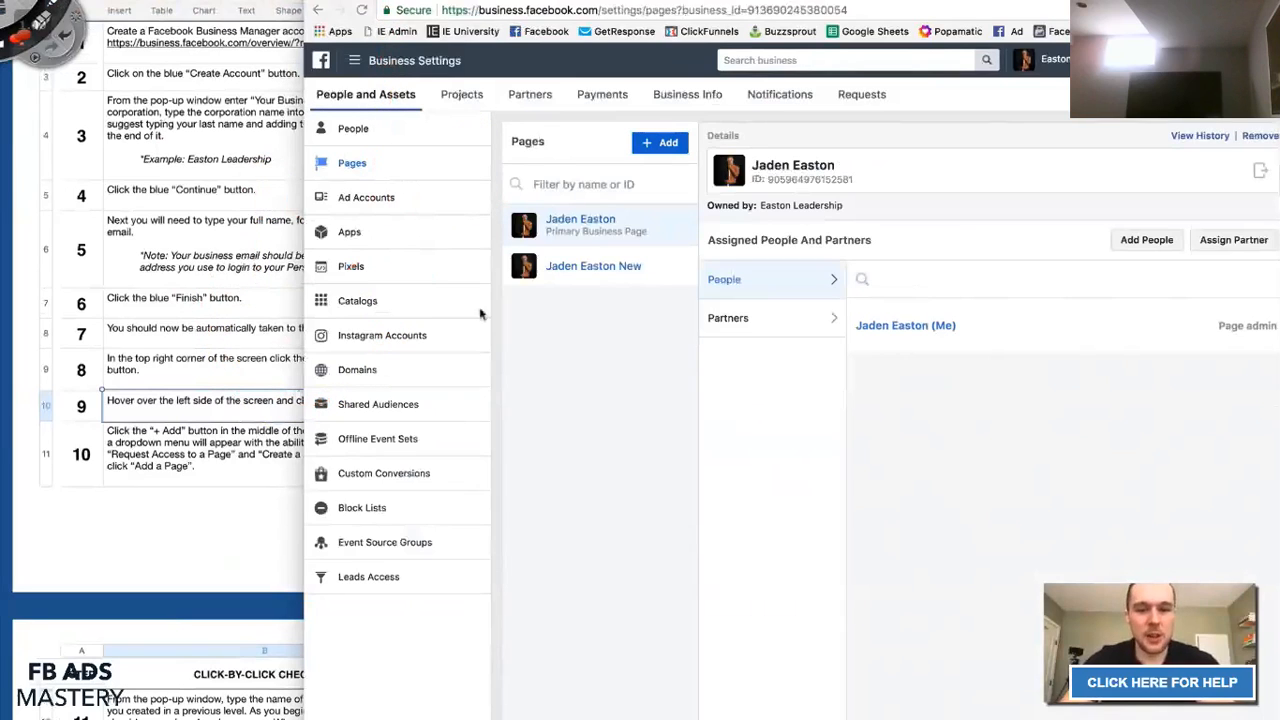
left_click(659, 143)
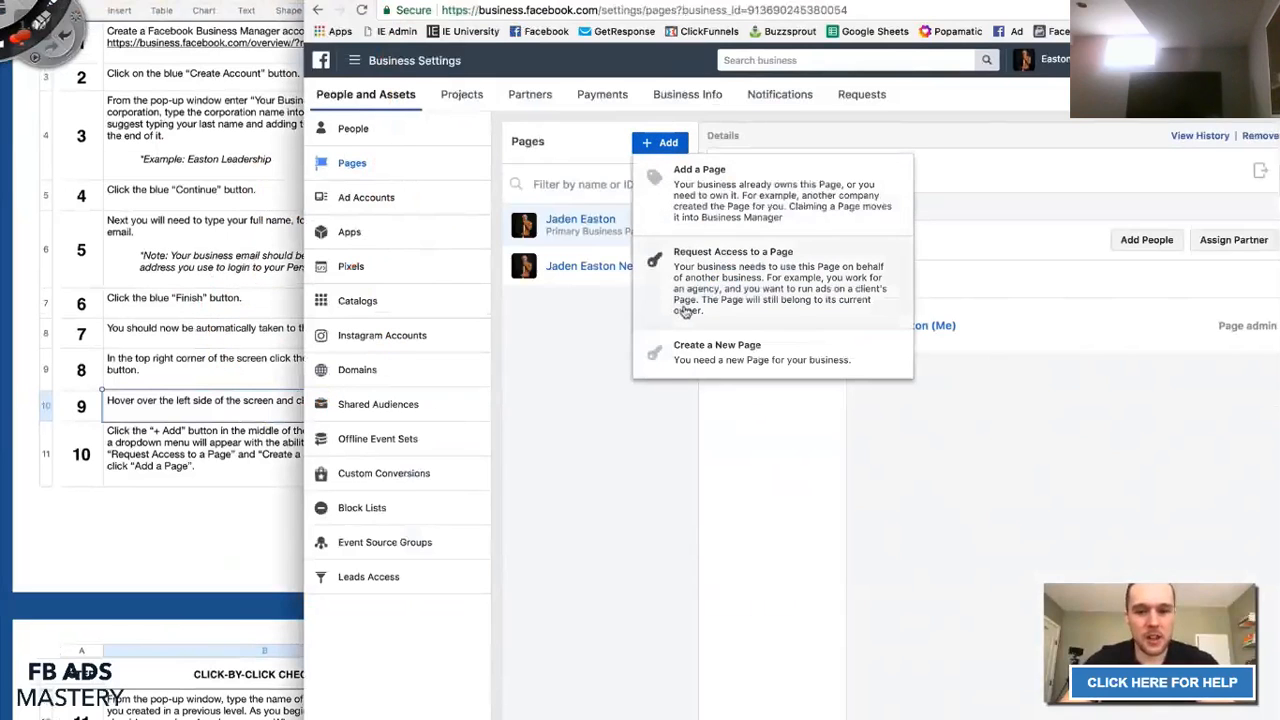
Try adding an existing Page by name; it's flagged as already in the business, so close the dialog.
left_click(701, 206)
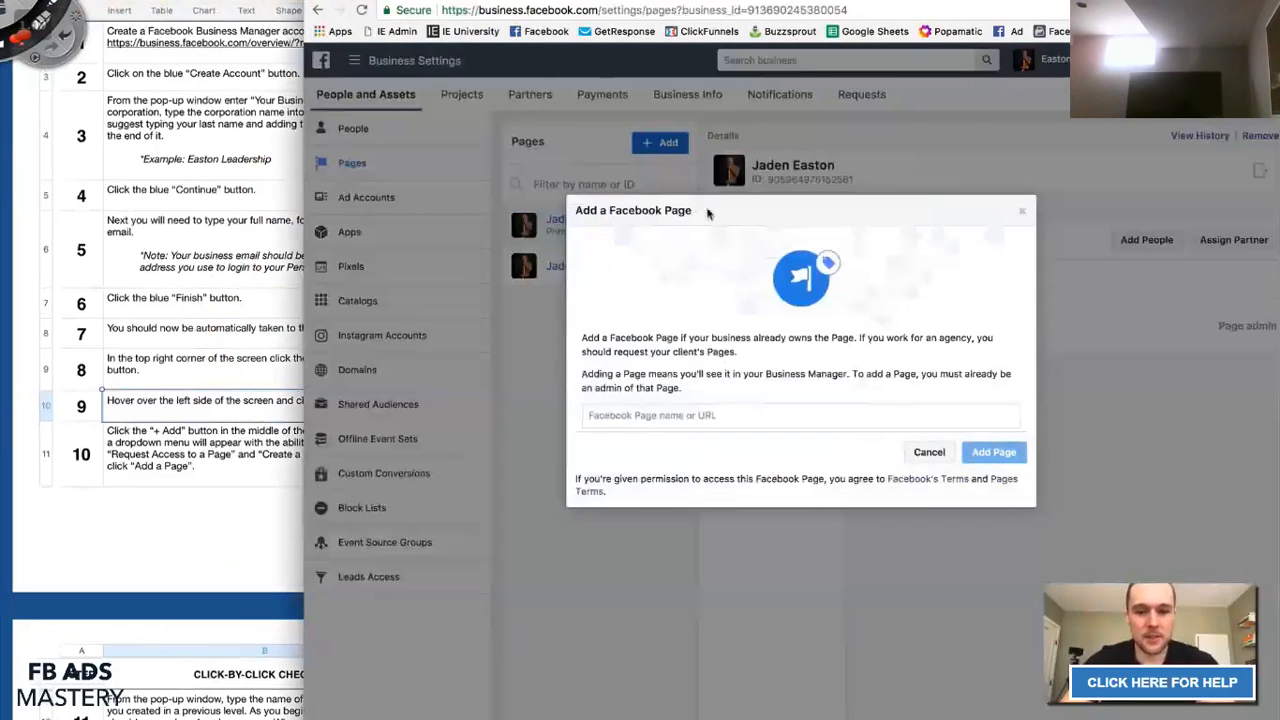
left_click(676, 427)
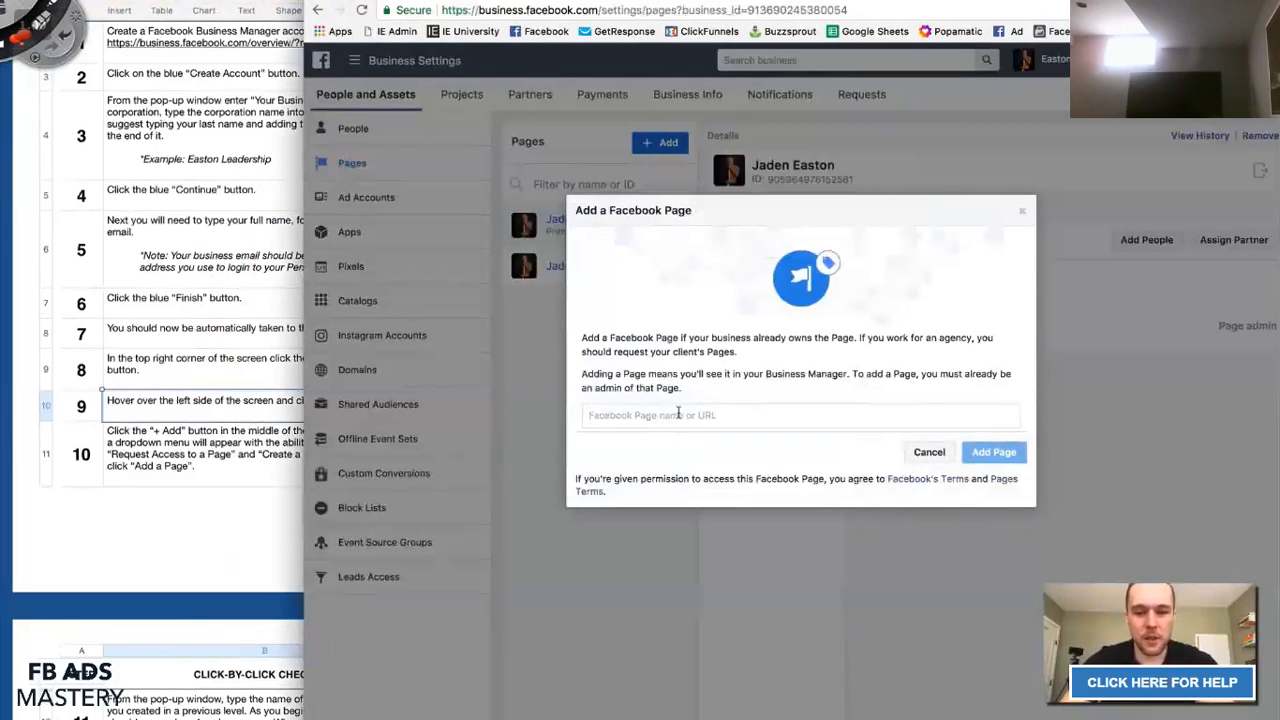
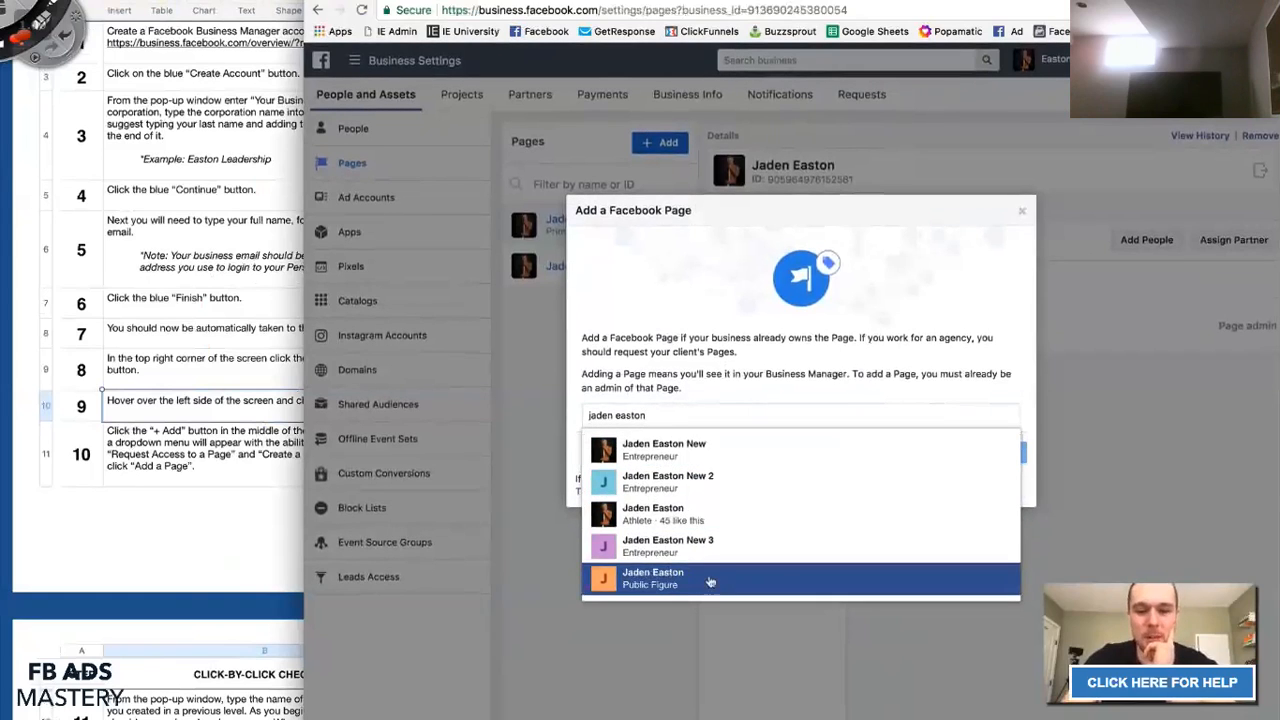
left_click(664, 452)
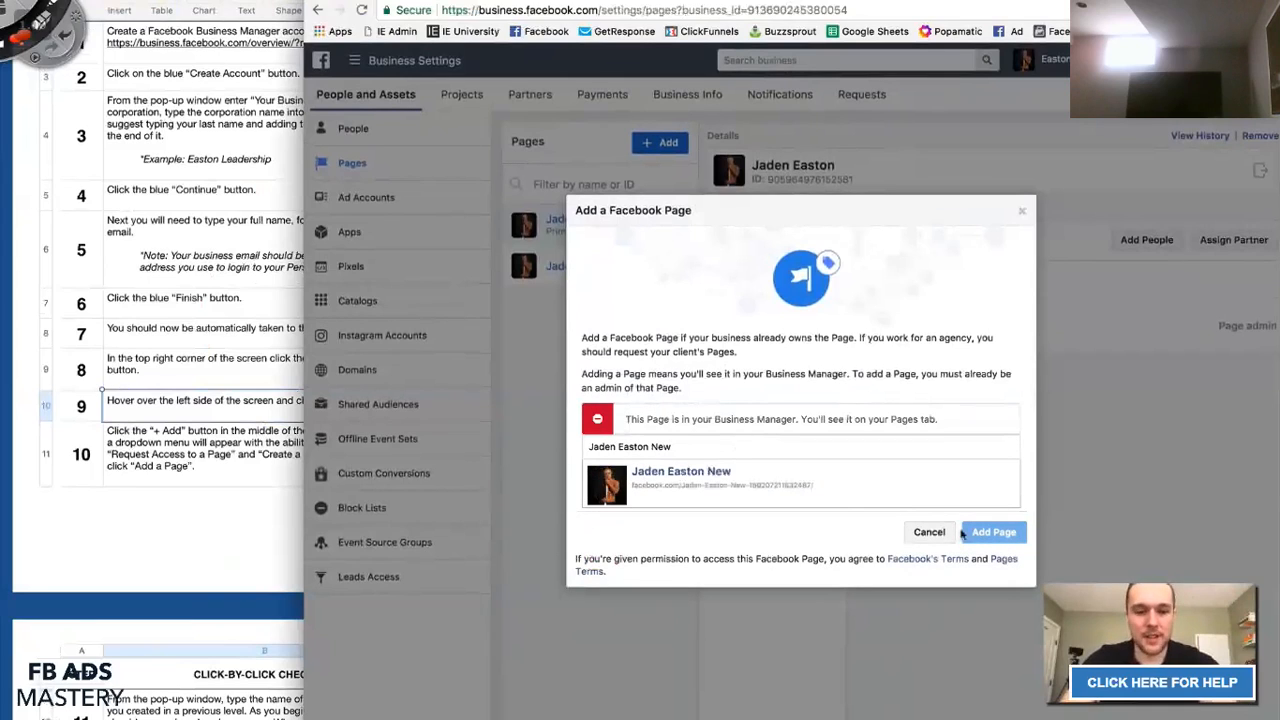
triple_click(623, 419)
left_click(623, 419)
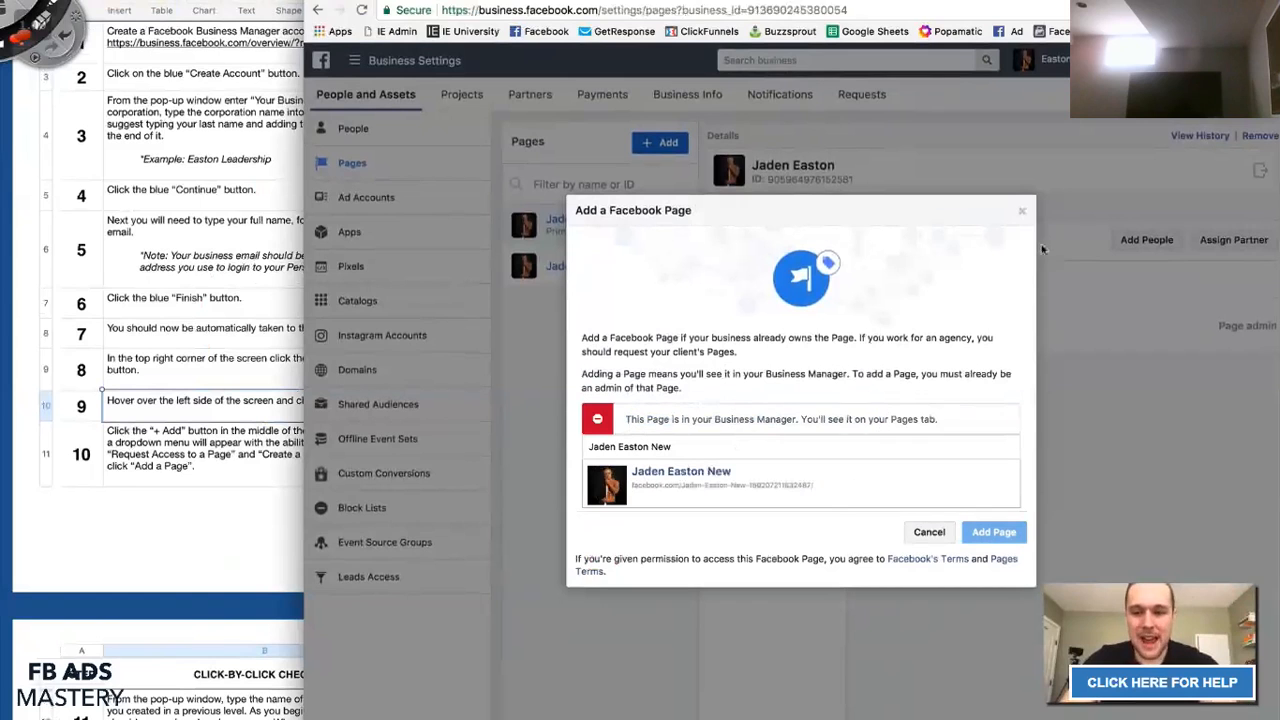
left_click(1022, 212)
Review checklist steps 11 and 12, then return to Business Settings.
left_click(172, 375)
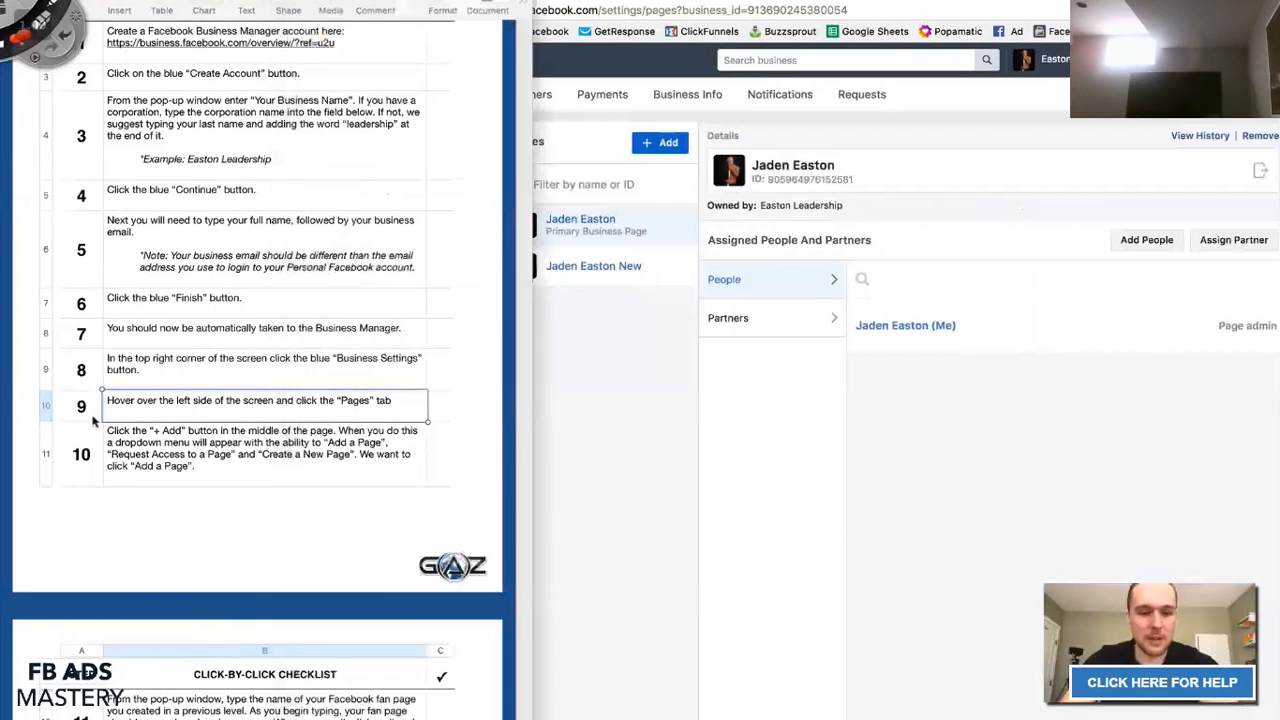
scroll(226, 465, "down", 5)
scroll(226, 465, "down", 3)
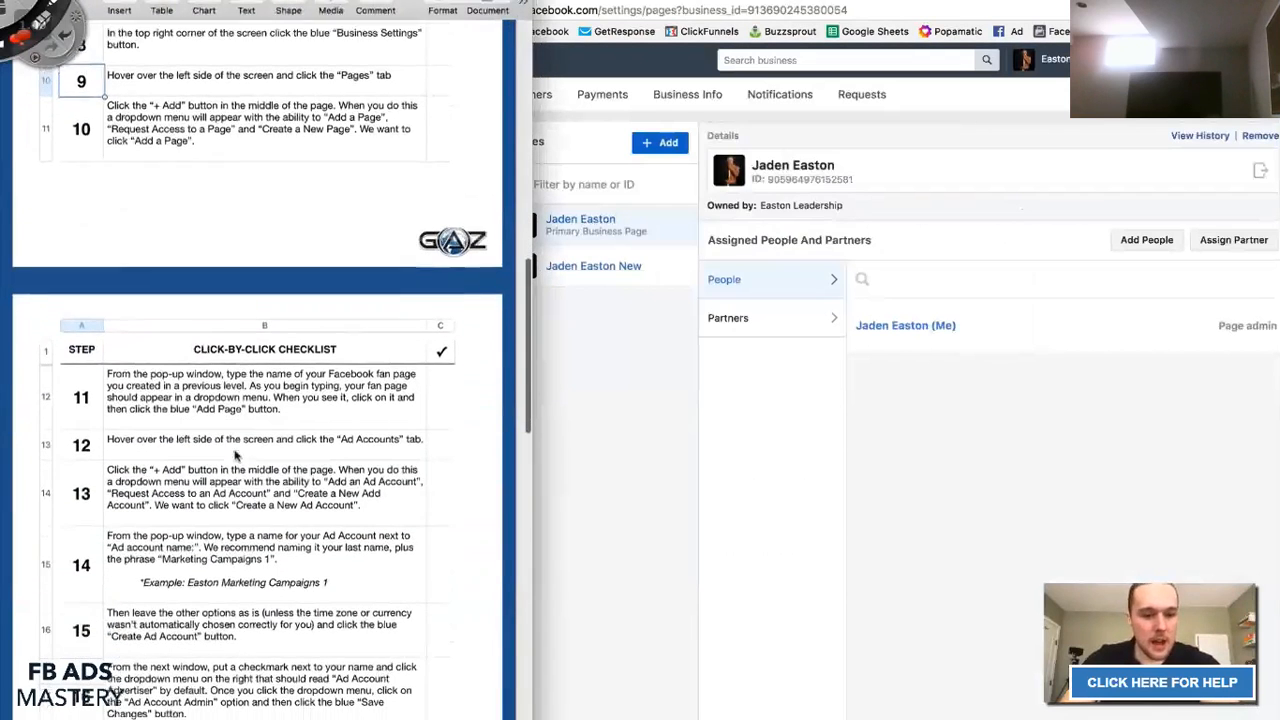
left_click(236, 382)
left_click_drag(80, 386, 443, 391)
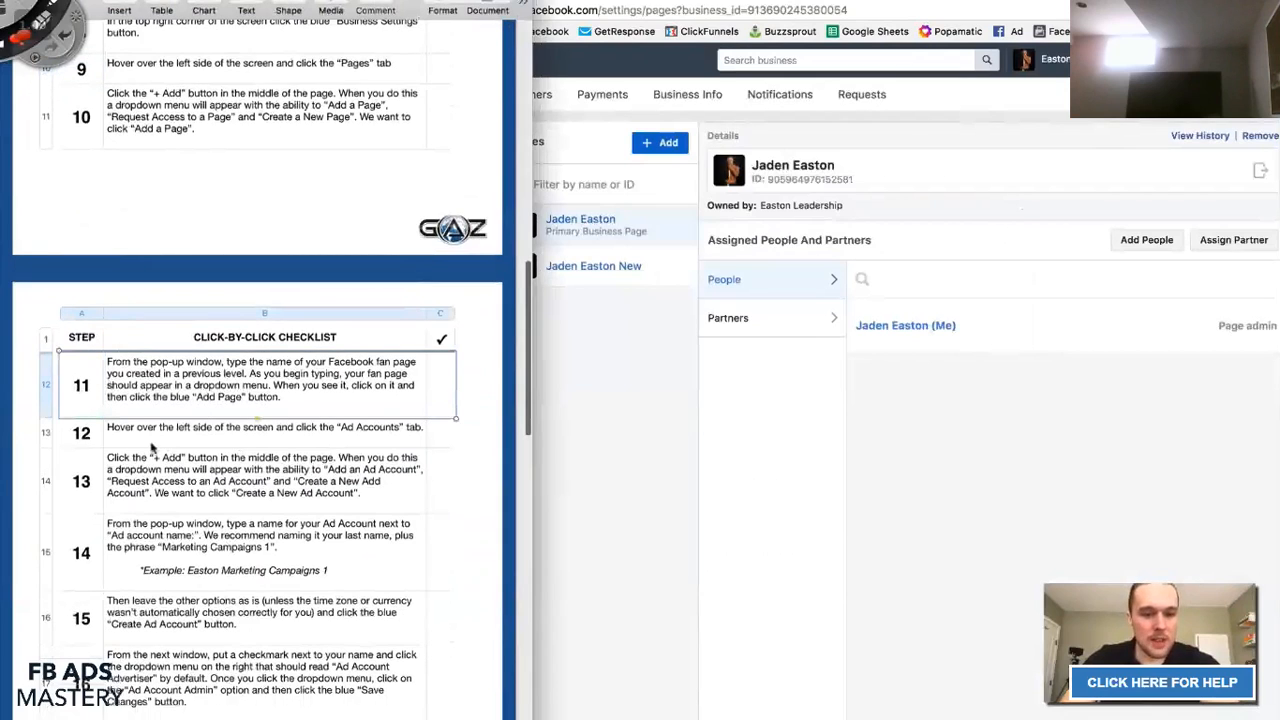
left_click_drag(80, 445, 420, 442)
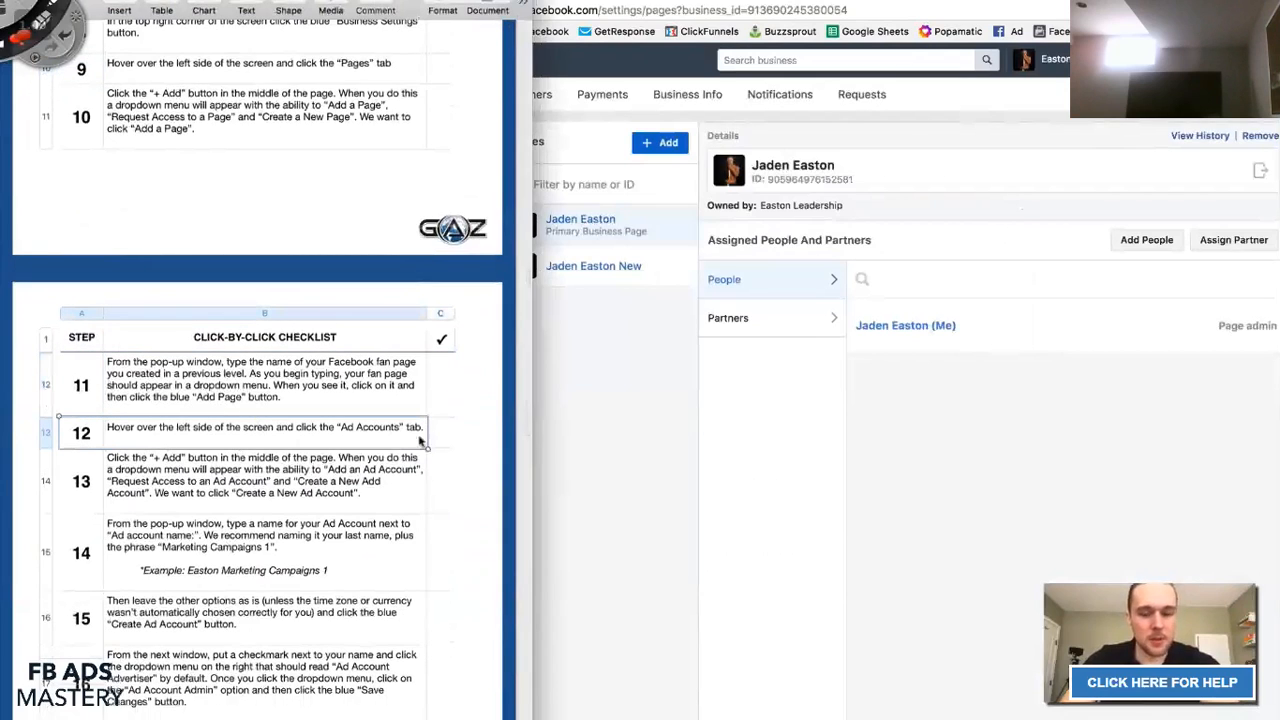
left_click(615, 428)
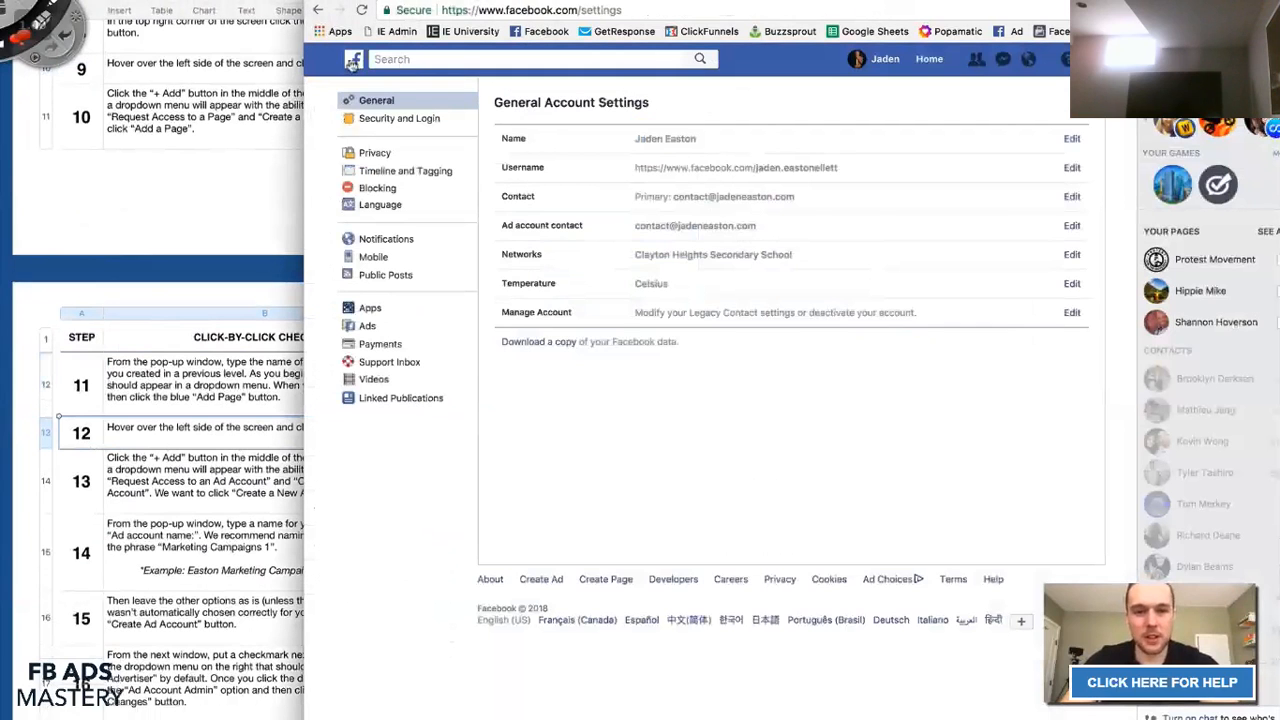
From the Facebook home feed, open the main profile Page from the managed Pages list.
left_click(352, 62)
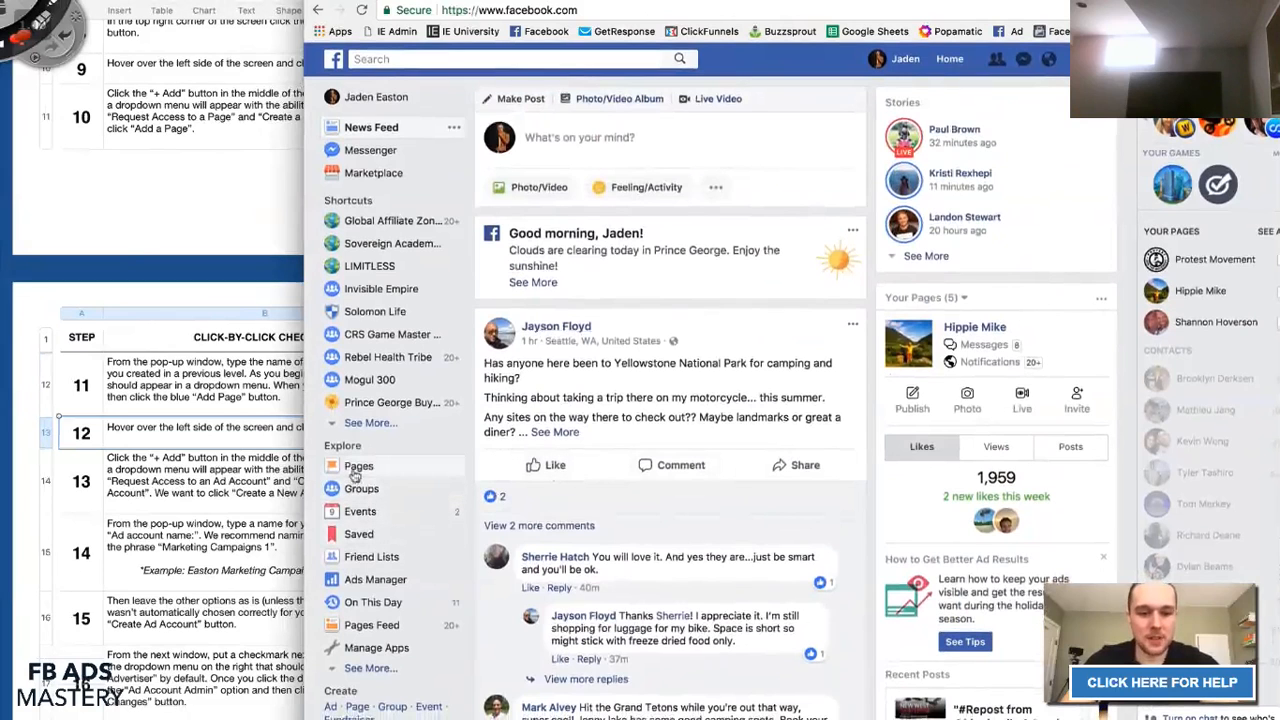
left_click(389, 474)
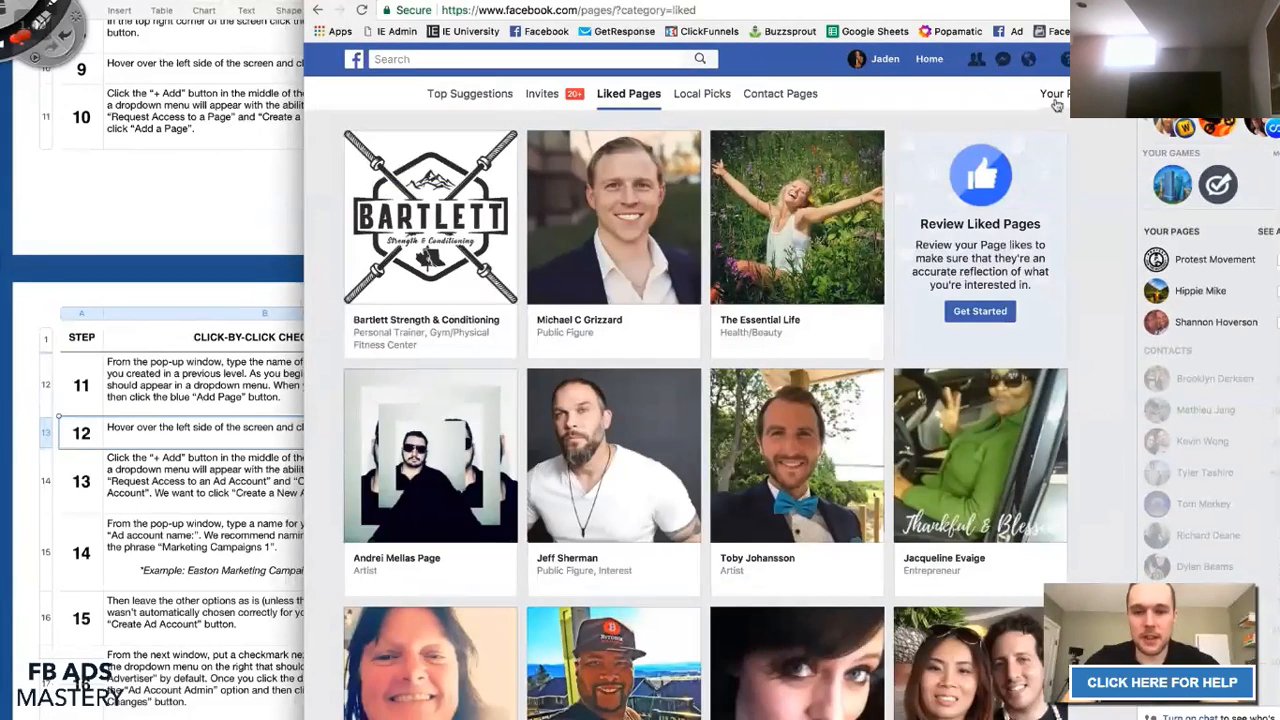
left_click(1055, 99)
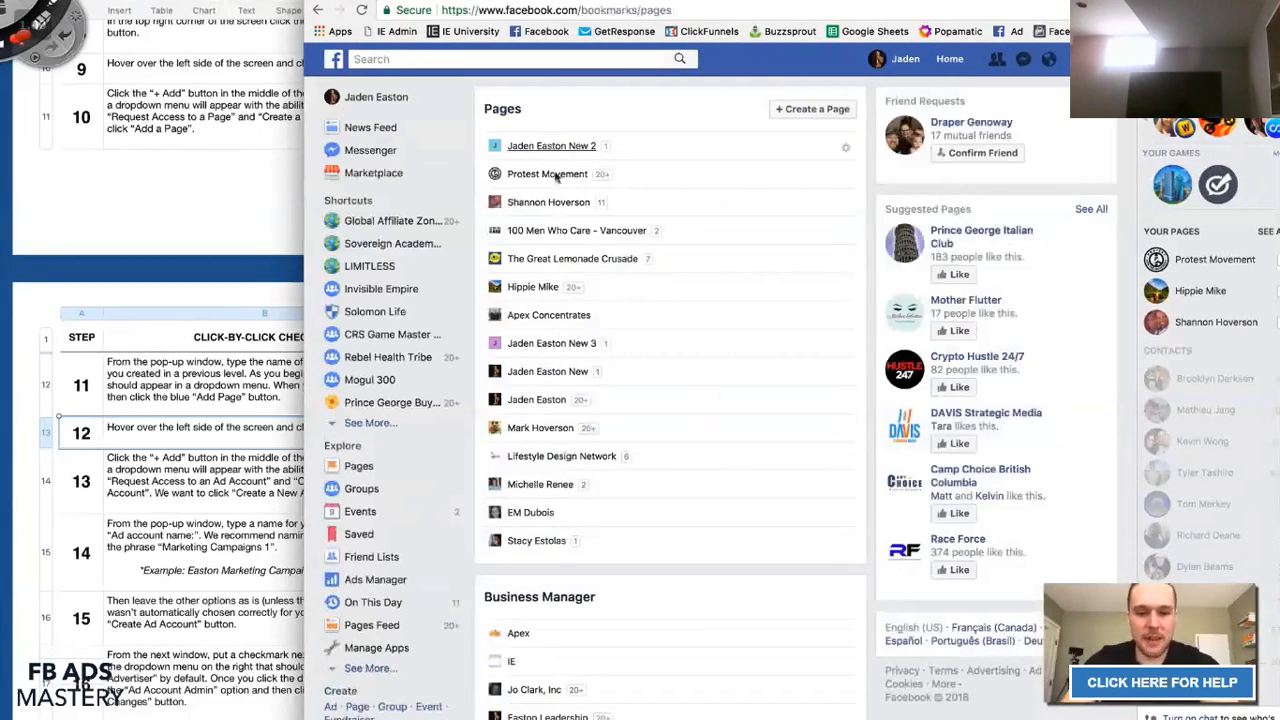
scroll(549, 507, "down", 1)
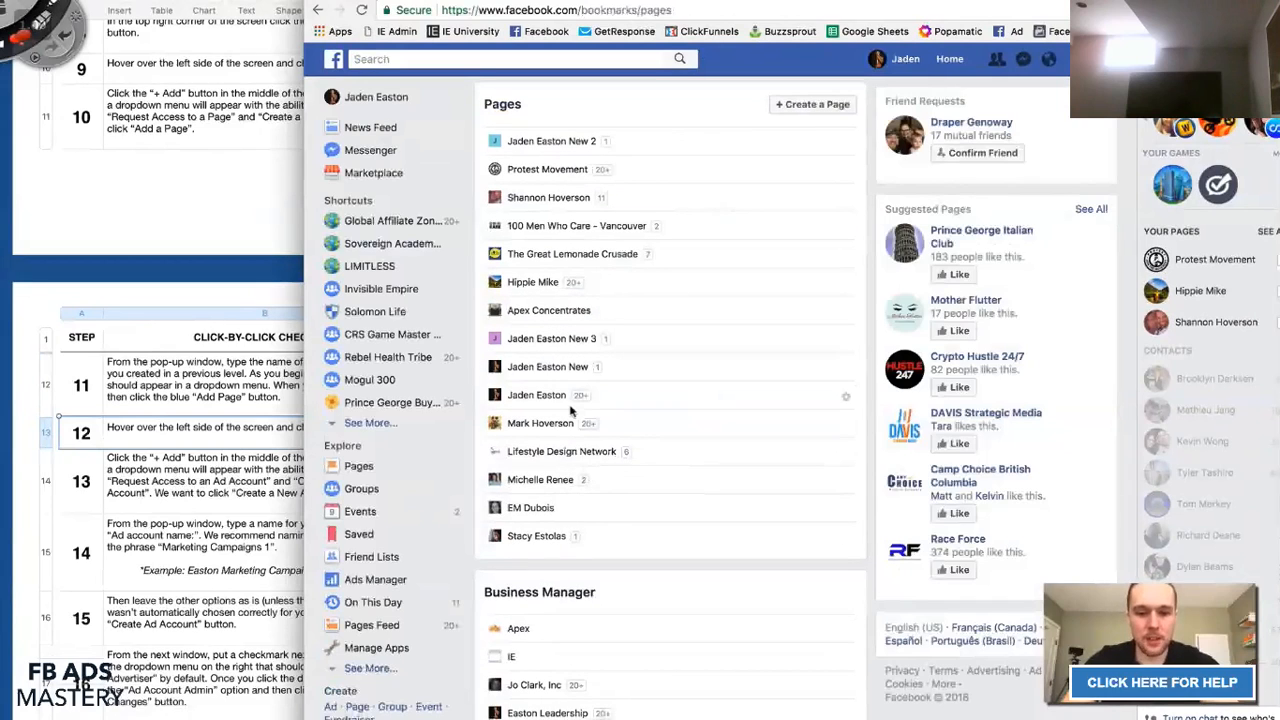
left_click(540, 396)
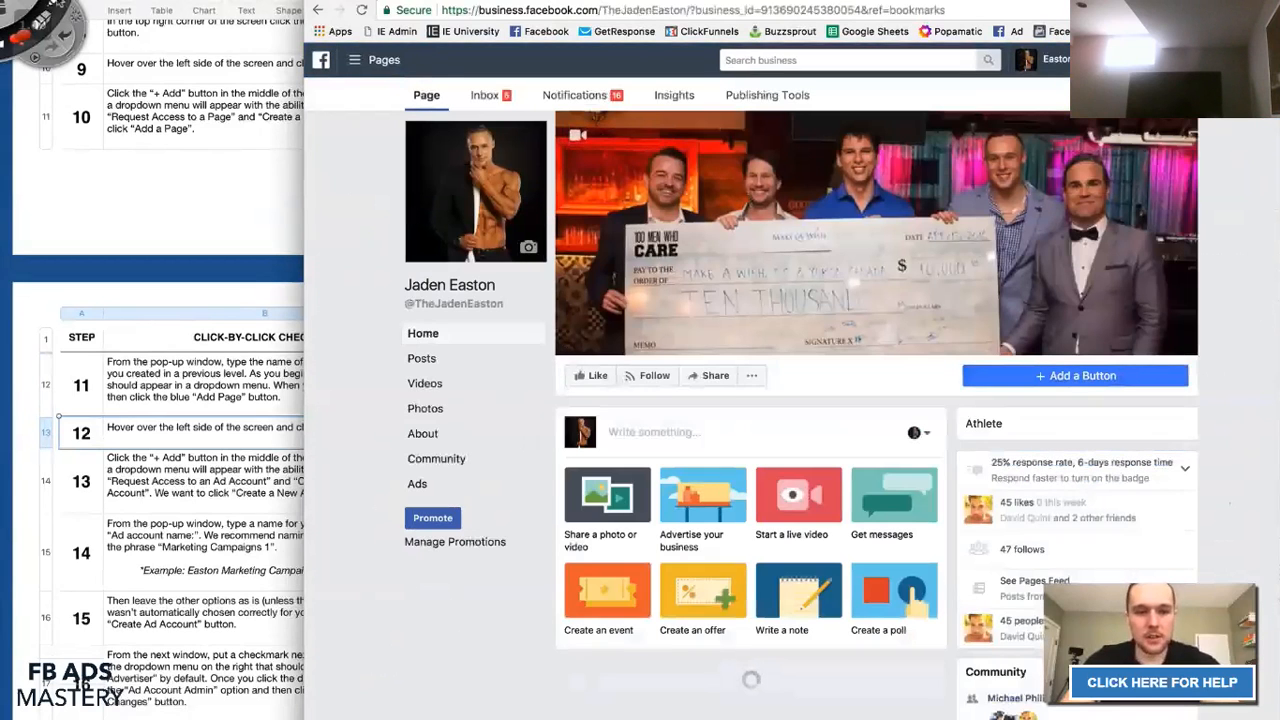
scroll(563, 357, "down", 5)
scroll(556, 347, "up", 5)
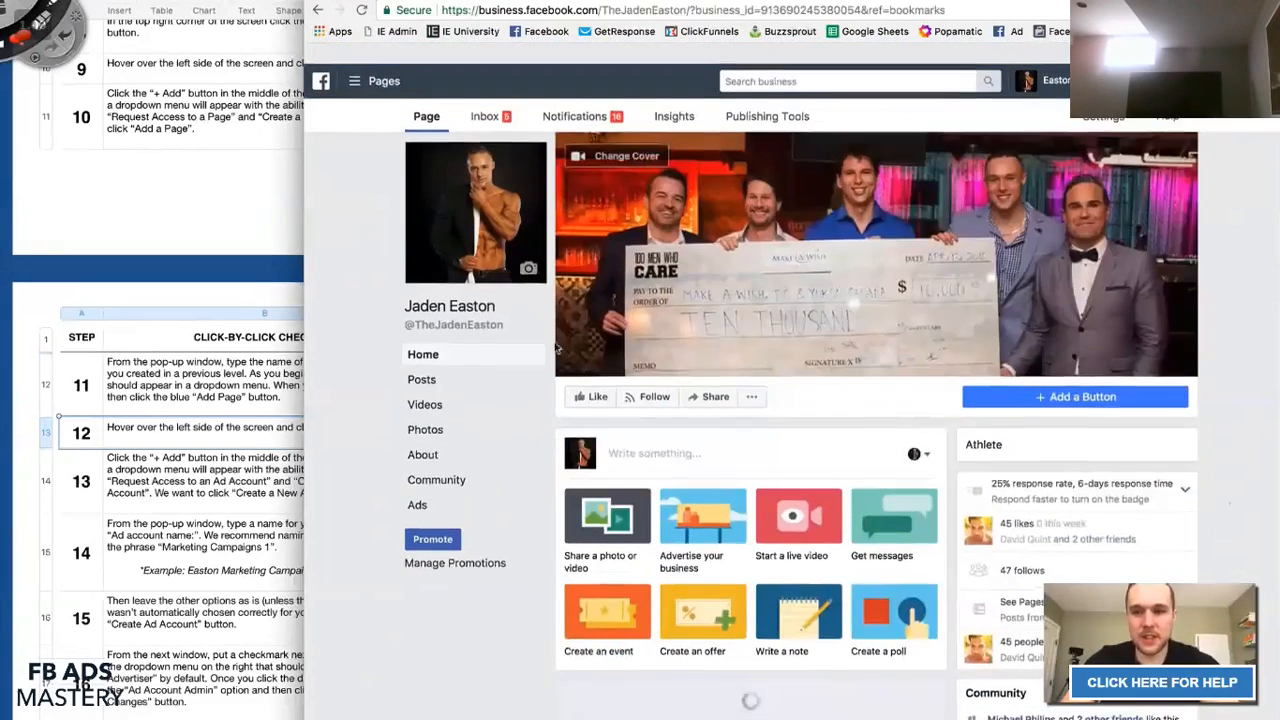
Check the business switcher list, then return to Business Manager home.
left_click(1045, 60)
scroll(1082, 235, "down", 3)
scroll(1085, 237, "up", 4)
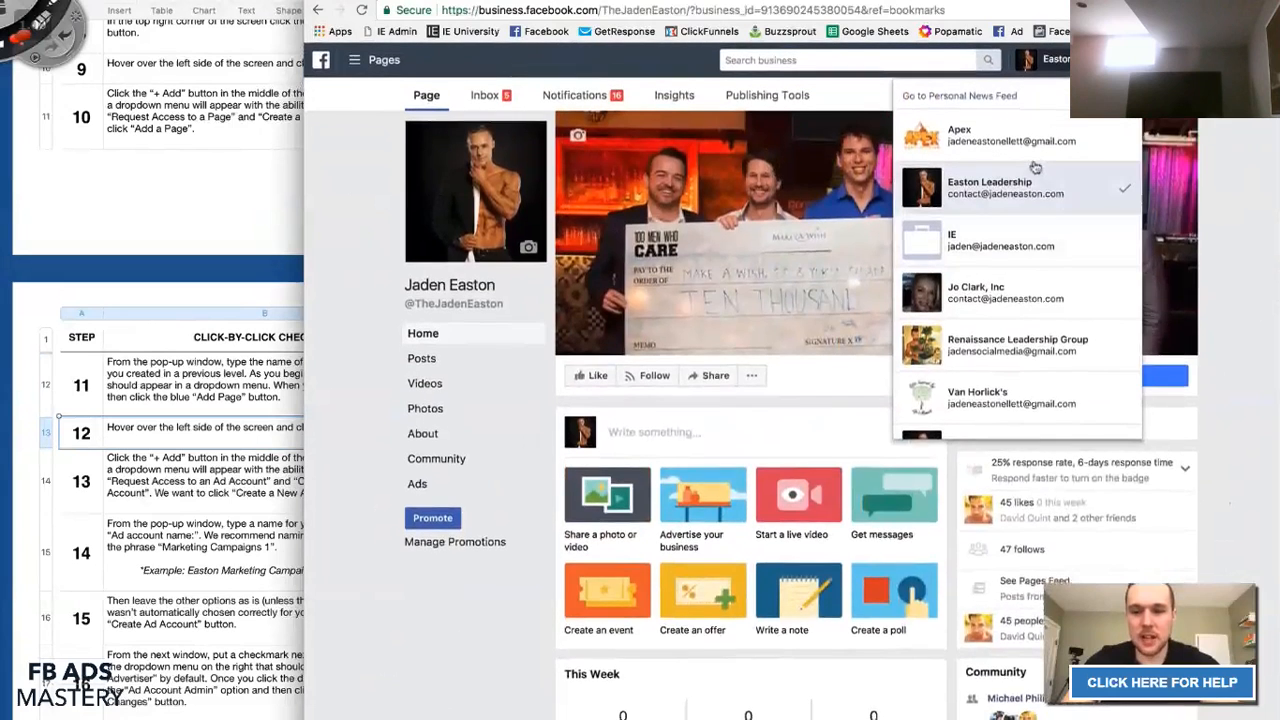
scroll(1045, 165, "down", 2)
scroll(1233, 318, "up", 2)
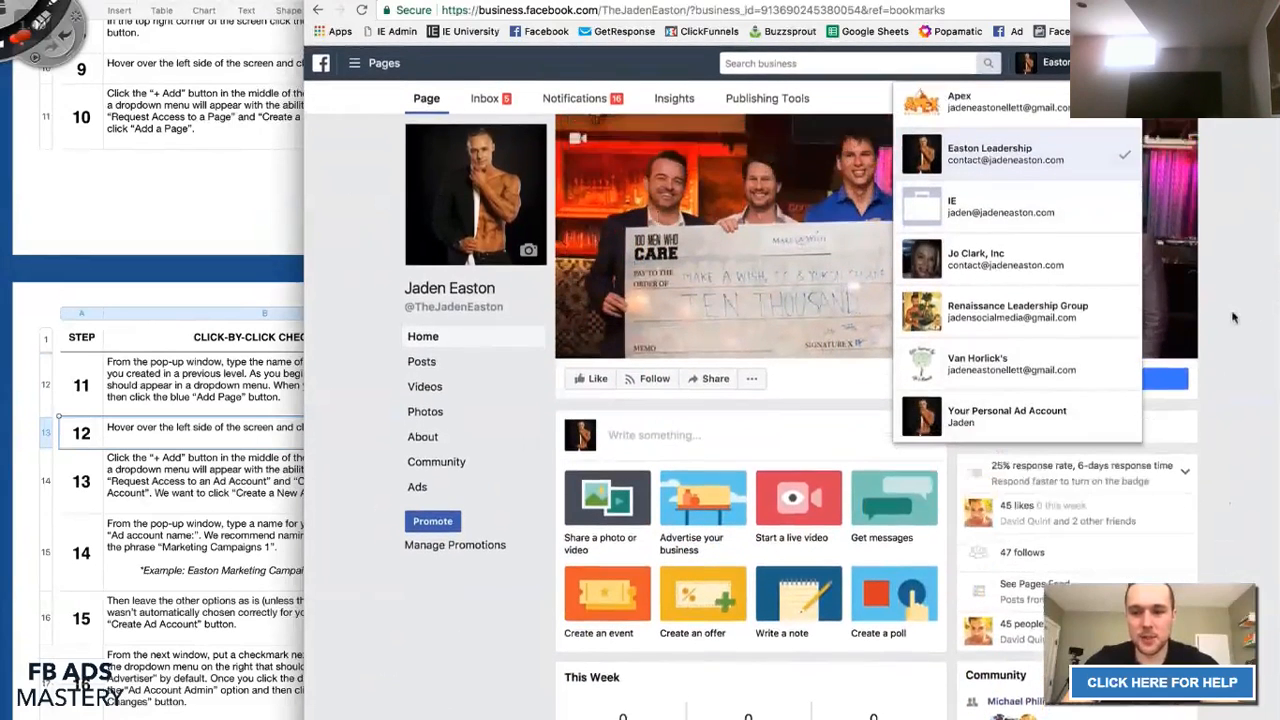
left_click(1233, 318)
left_click(321, 61)
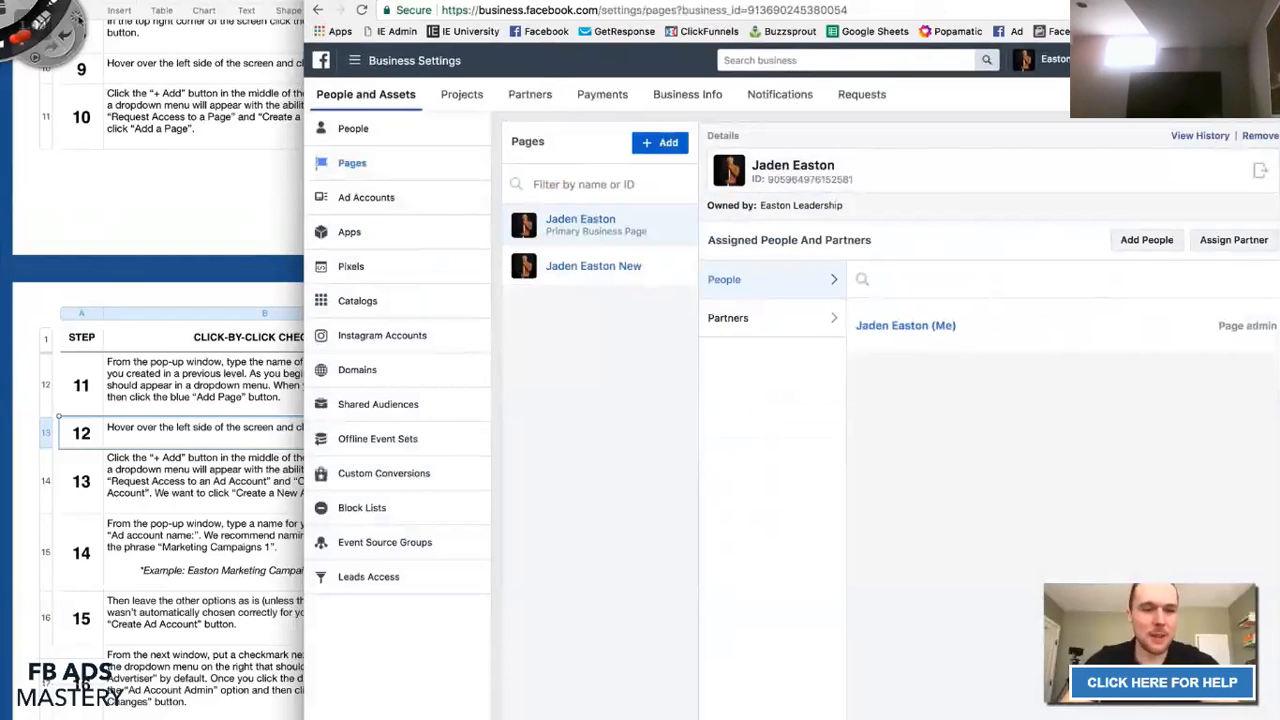
Mark the two listed Pages with red annotations and compare them against checklist step 12.
mouse_move(290, 380)
left_mouse_down()
mouse_move(272, 285)
mouse_move(295, 295)
left_mouse_up()
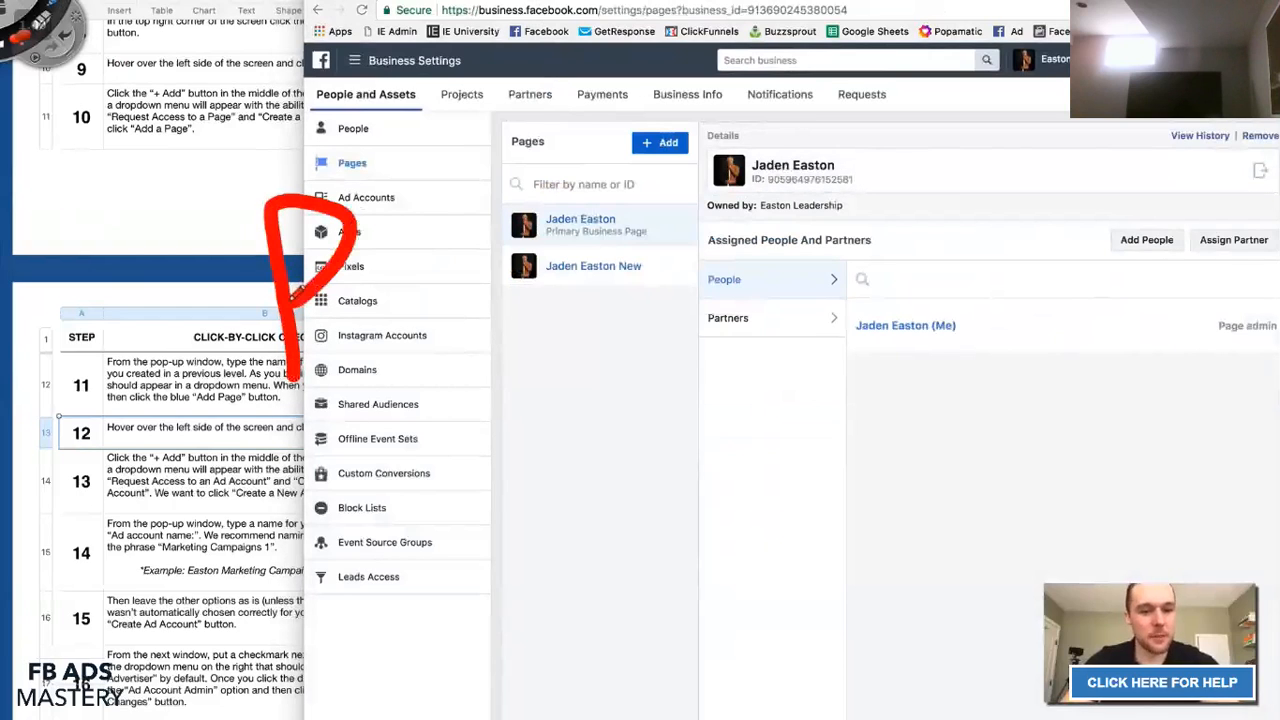
mouse_move(300, 354)
left_mouse_down()
mouse_move(357, 432)
mouse_move(586, 282)
mouse_move(600, 255)
mouse_move(575, 266)
left_mouse_up()
mouse_move(593, 118)
left_mouse_down()
mouse_move(600, 155)
mouse_move(578, 200)
mouse_move(590, 126)
left_mouse_up()
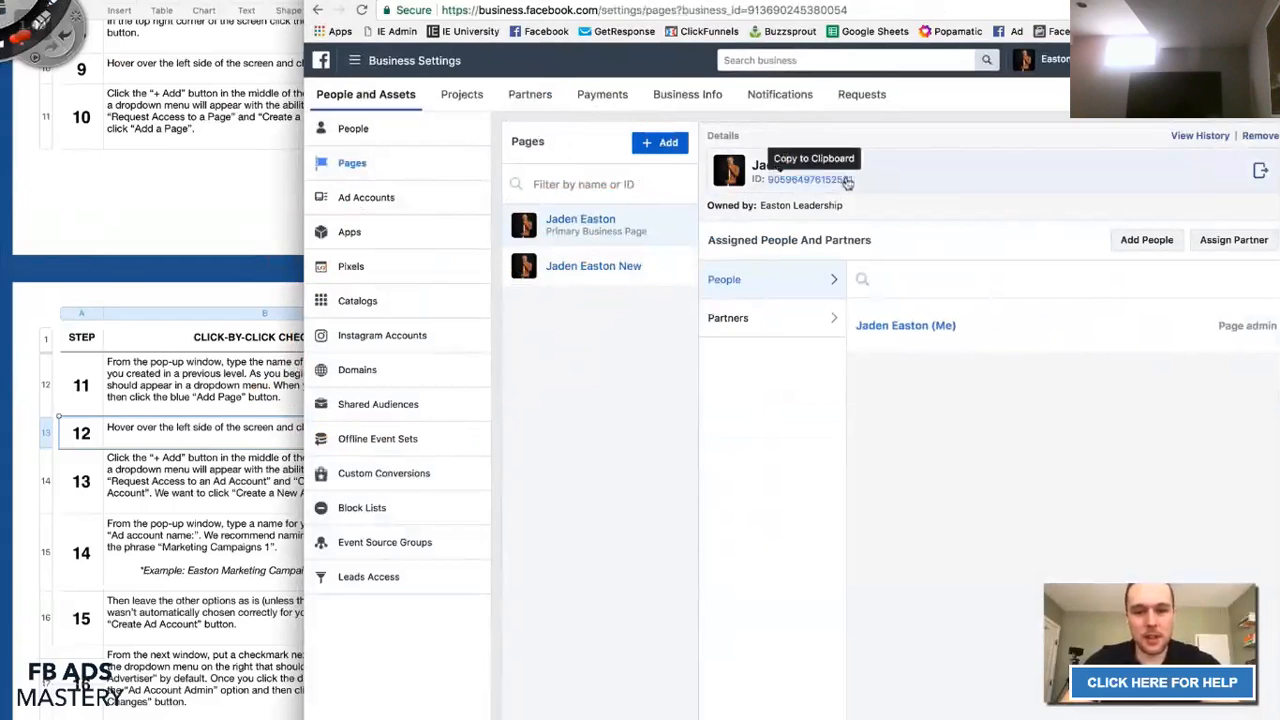
left_click(200, 428)
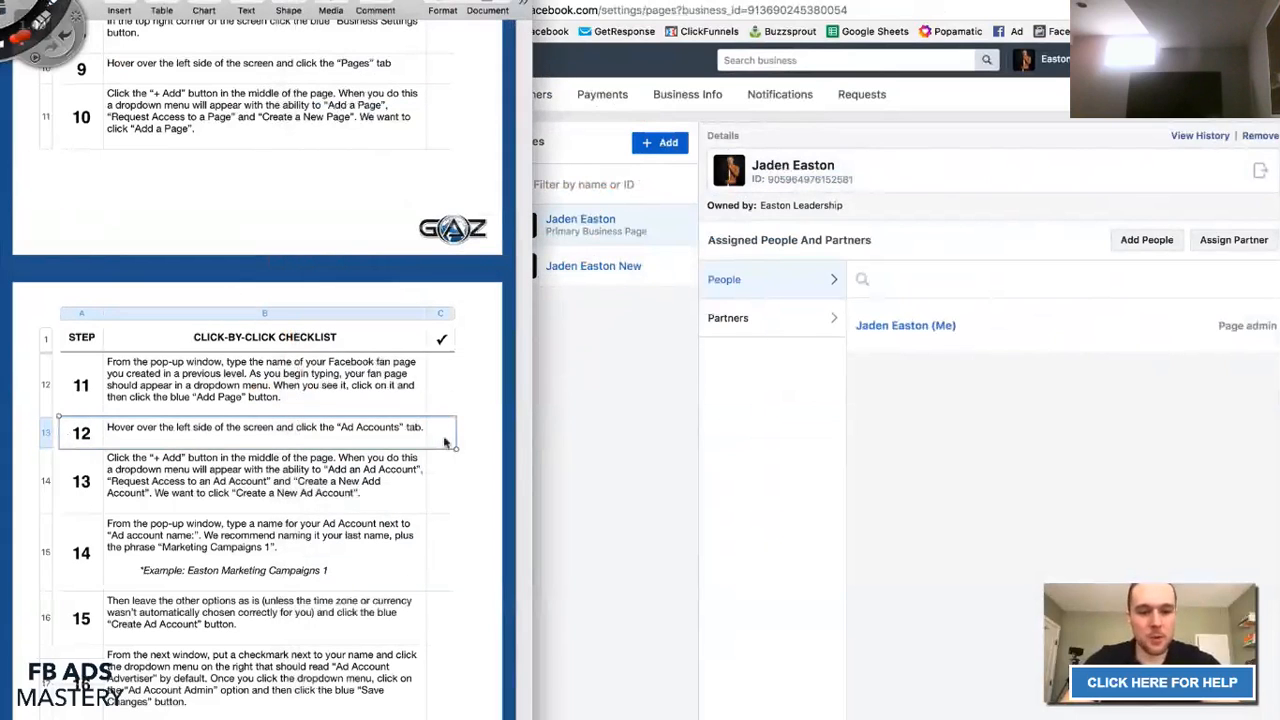
left_click(441, 433)
left_click(684, 348)
left_click(155, 445)
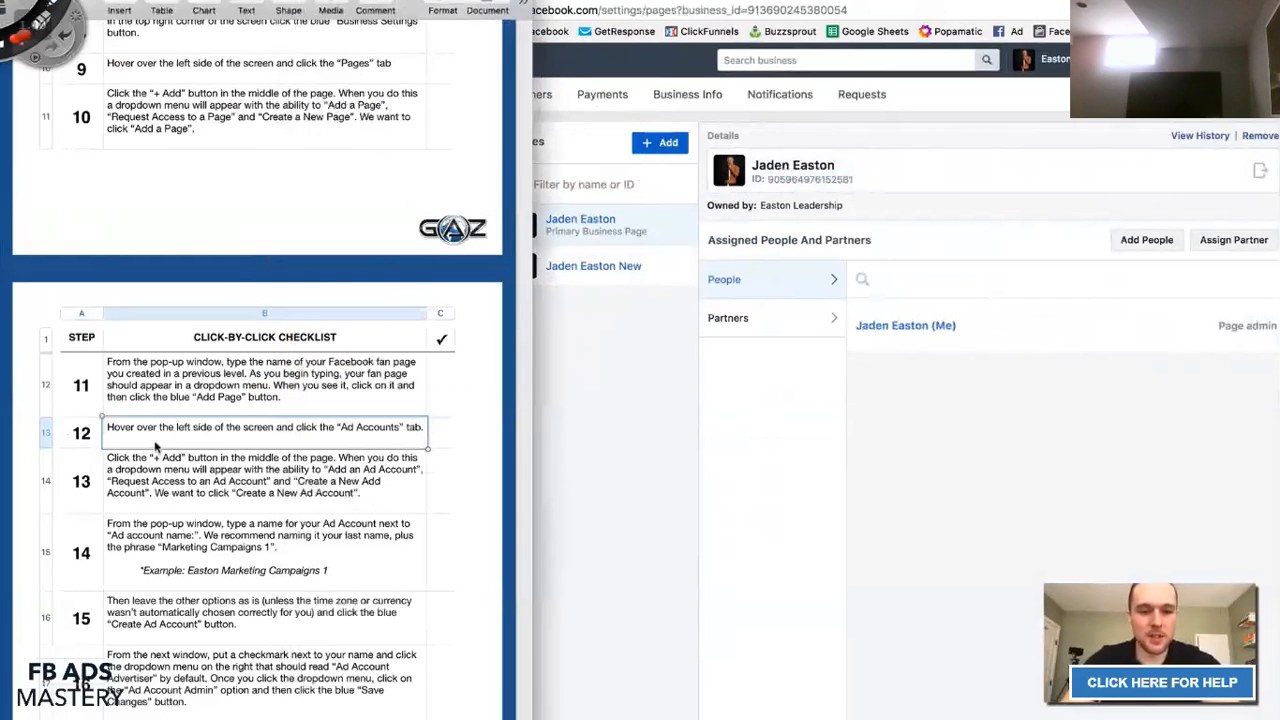
left_click(567, 429)
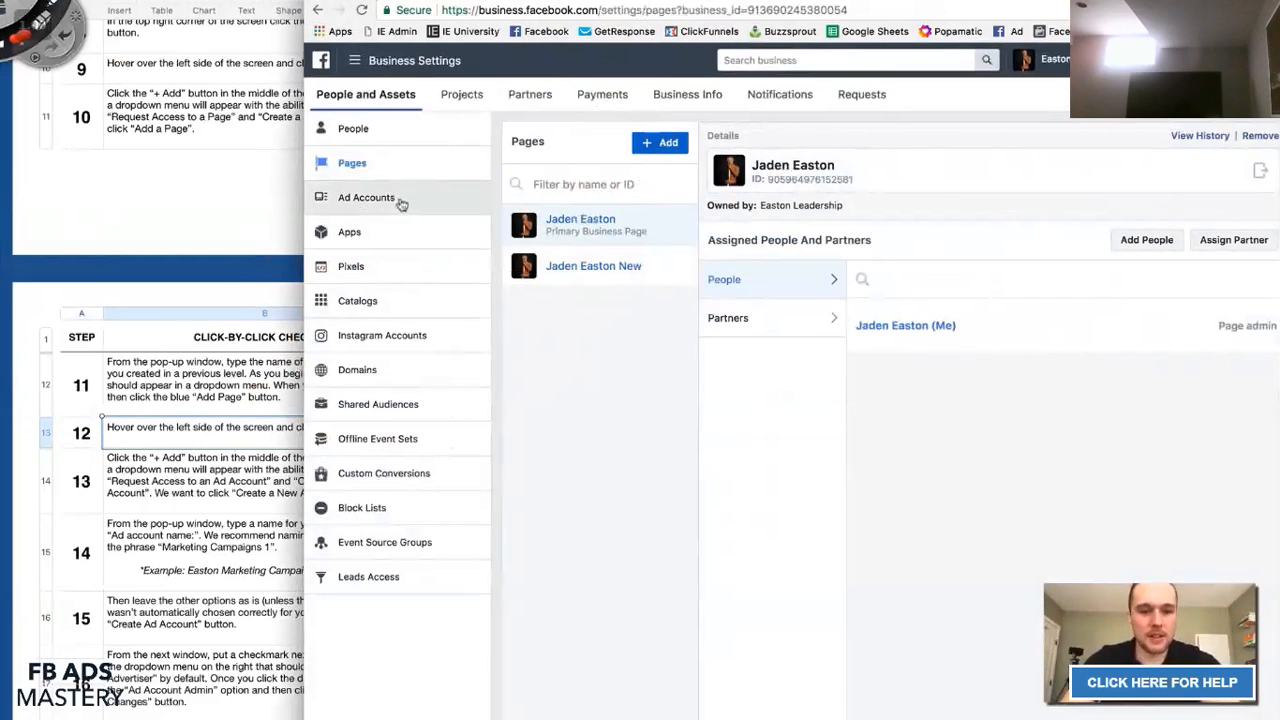
Open the Ad Accounts section and read checklist step 13.
left_click(352, 200)
left_click(178, 467)
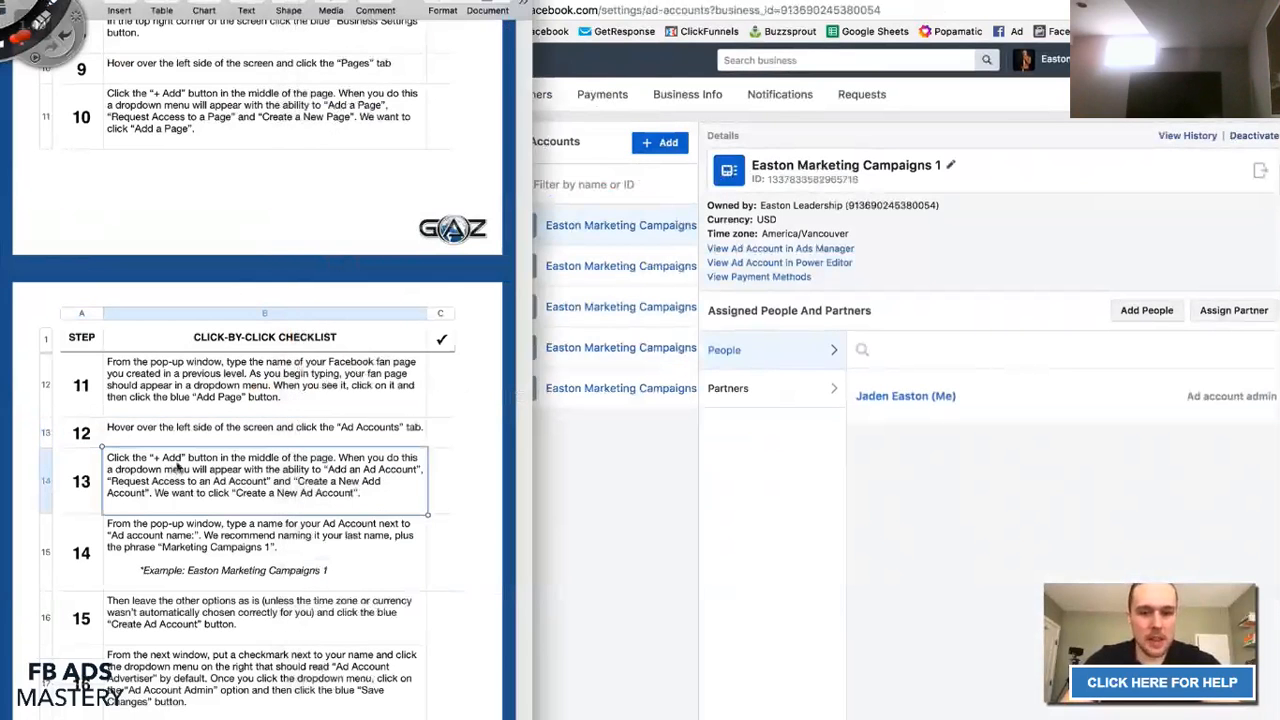
scroll(178, 467, "down", 3)
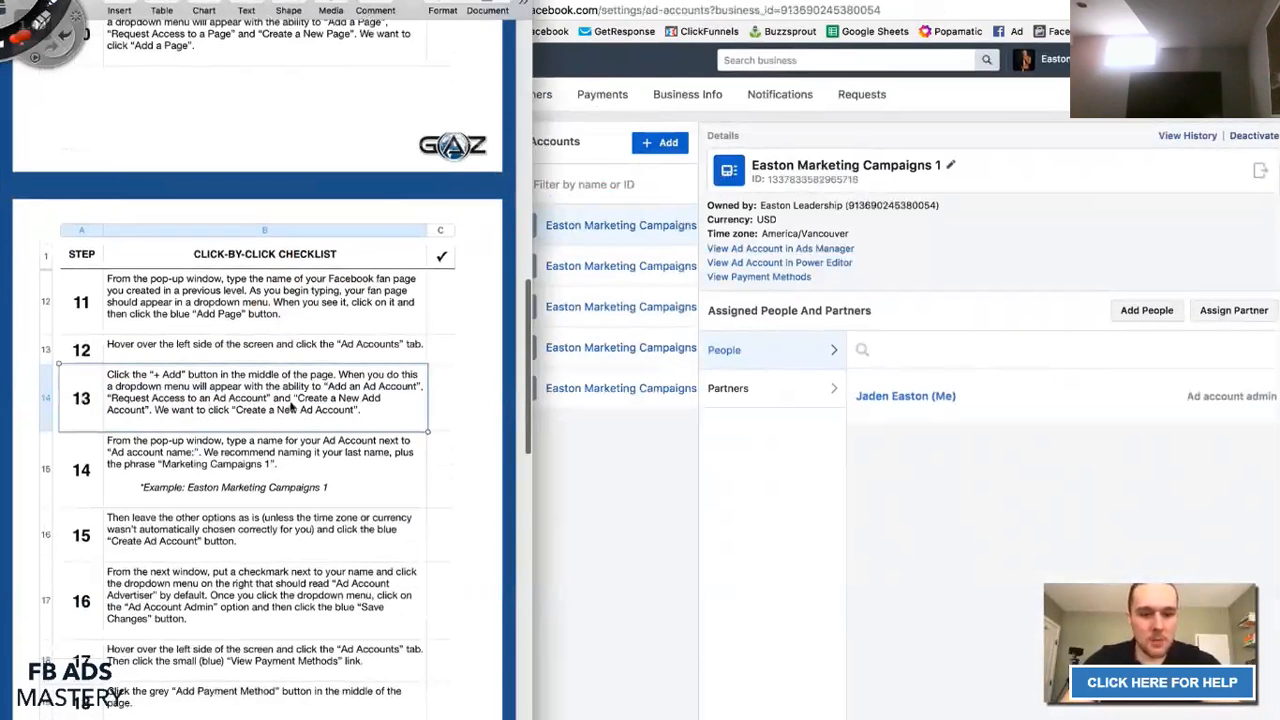
left_click(565, 470)
Mark up the assigned-people area, clear the marks, and show the add-ad-account options.
mouse_move(720, 398)
left_mouse_down()
mouse_move(716, 296)
mouse_move(1036, 388)
mouse_move(724, 386)
left_mouse_up()
mouse_move(680, 178)
left_mouse_down()
mouse_move(606, 120)
mouse_move(662, 190)
mouse_move(684, 170)
left_mouse_up()
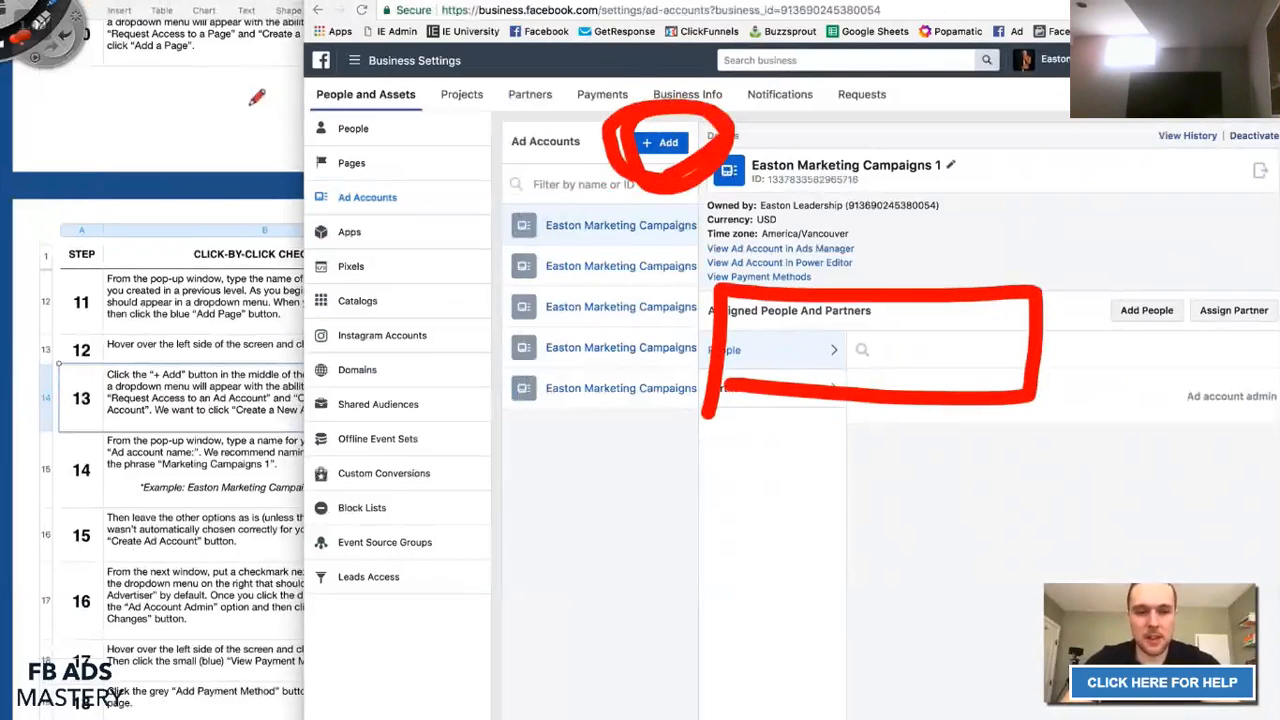
left_click(8, 14)
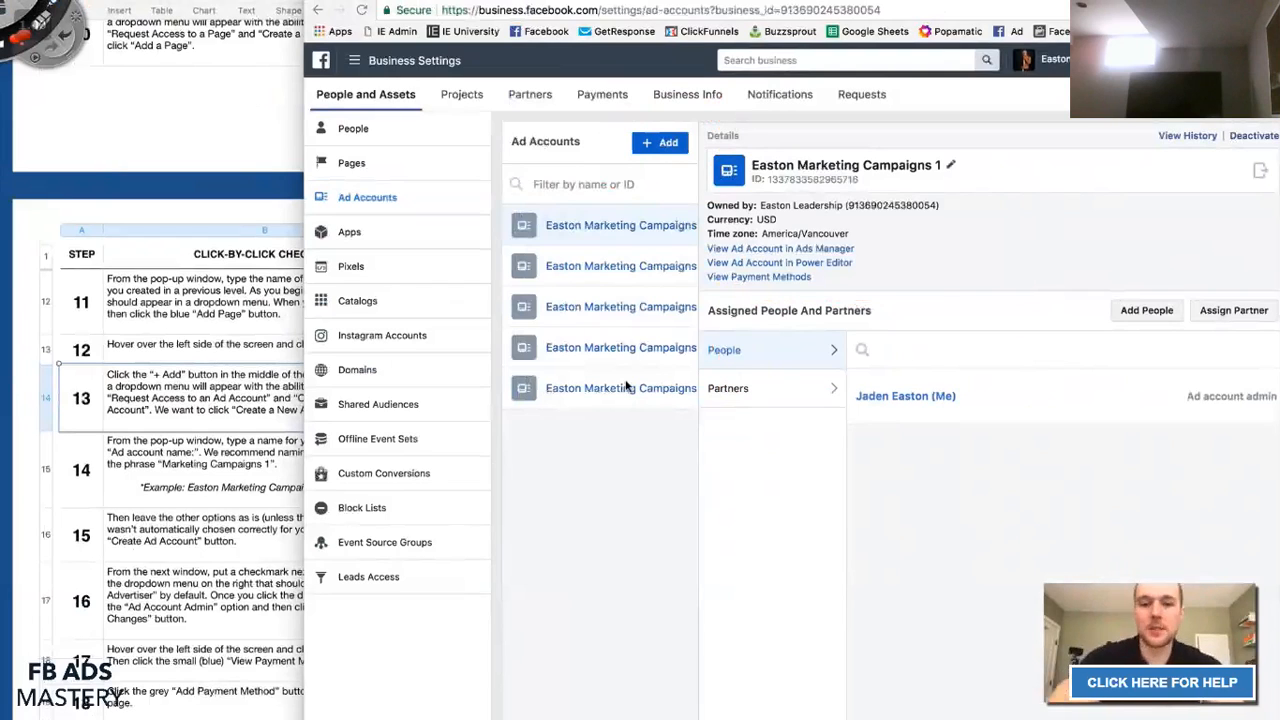
left_click(651, 145)
Start creating a new ad account and read checklist step 14.
left_click(651, 145)
left_click(651, 145)
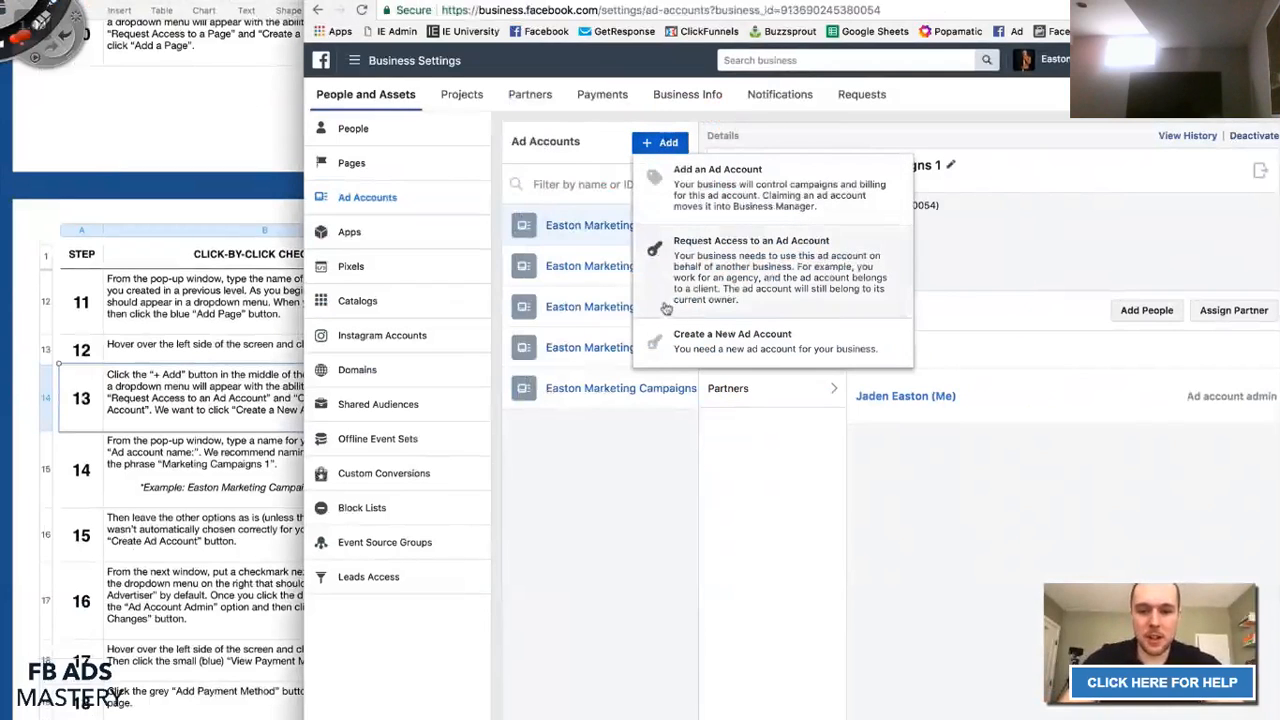
left_click(668, 345)
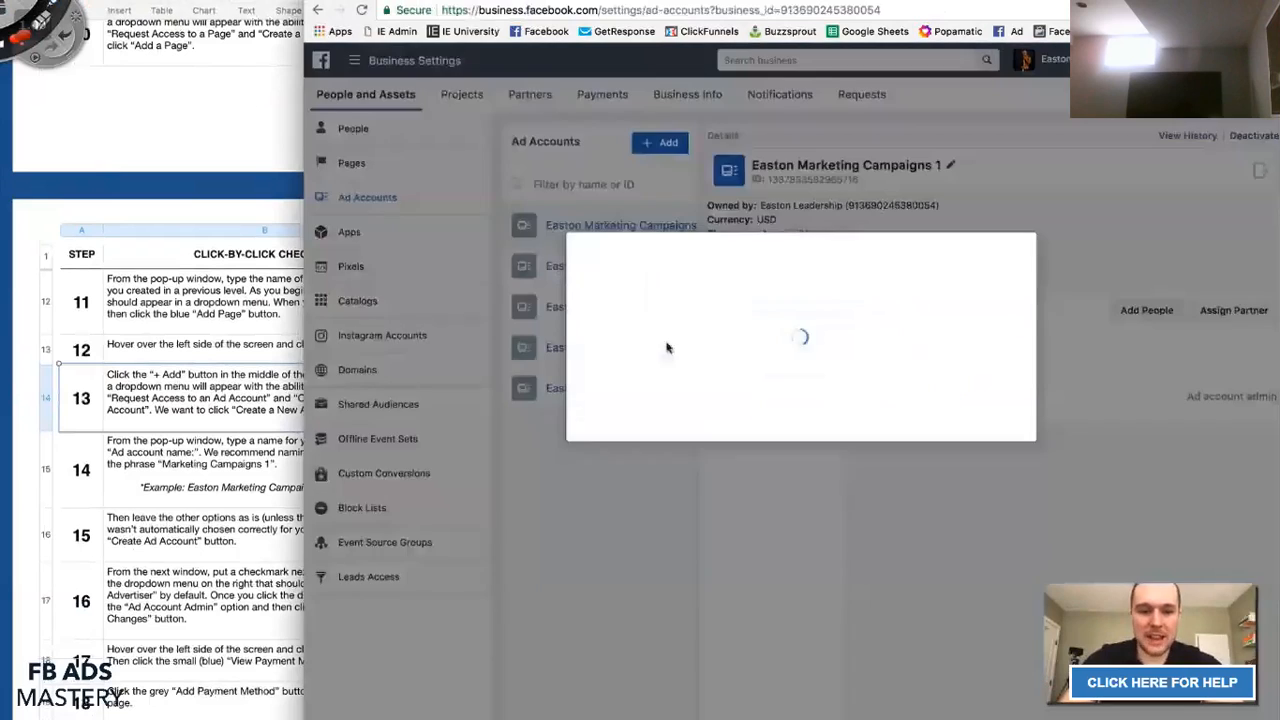
left_click(70, 400)
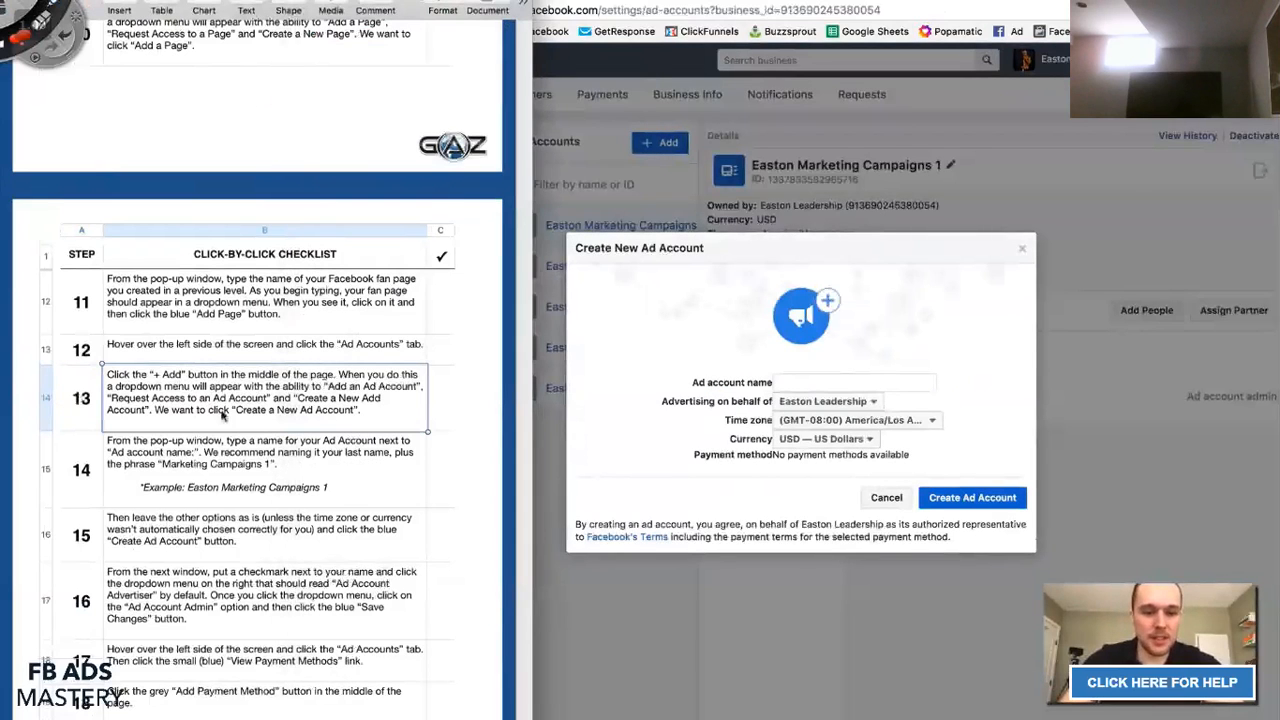
left_click(250, 462)
scroll(255, 456, "down", 5)
scroll(255, 456, "down", 1)
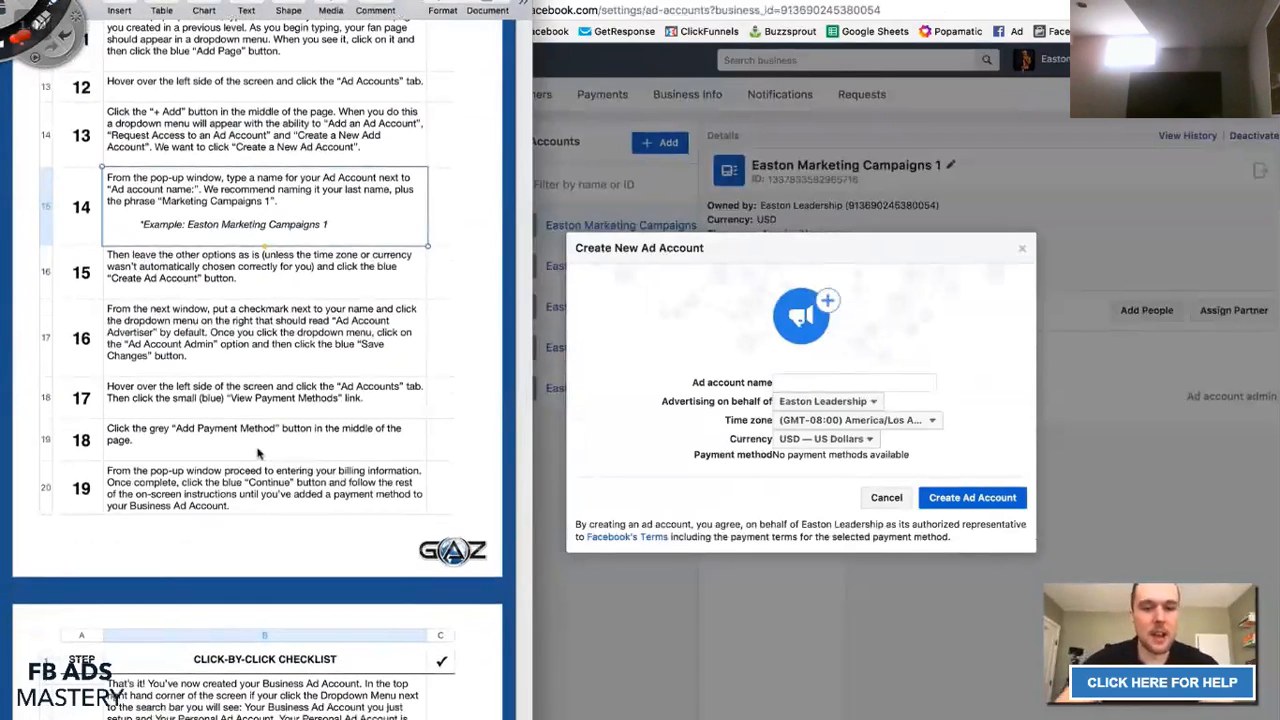
Enter 'Easton Marke' as the ad account name and review checklist step 15.
left_click(870, 383)
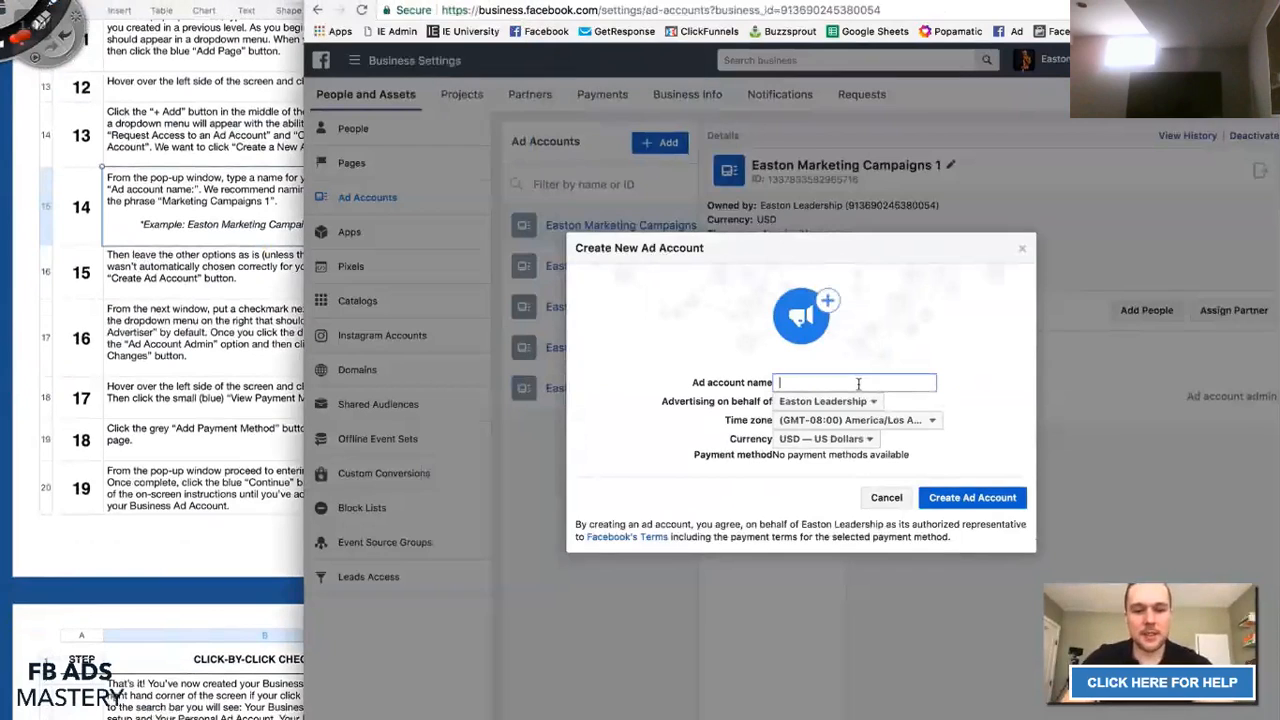
type("Easton Marketing Campaigns 1")
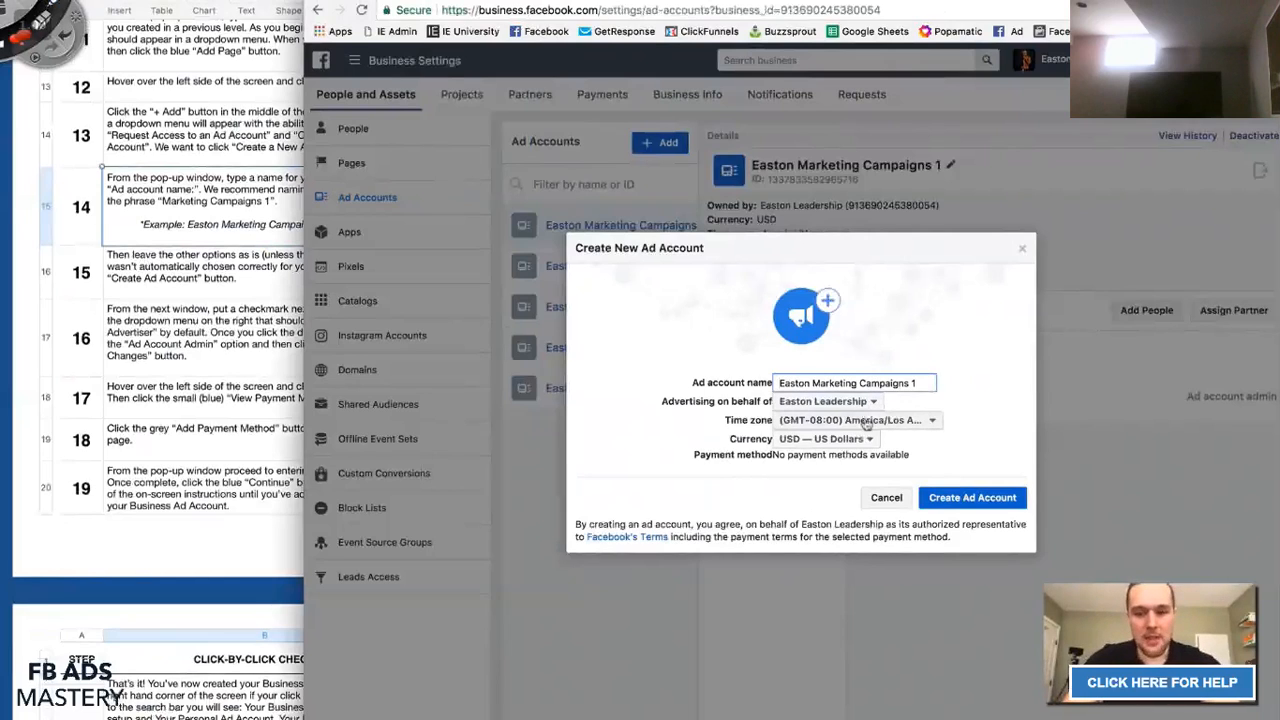
left_click(208, 238)
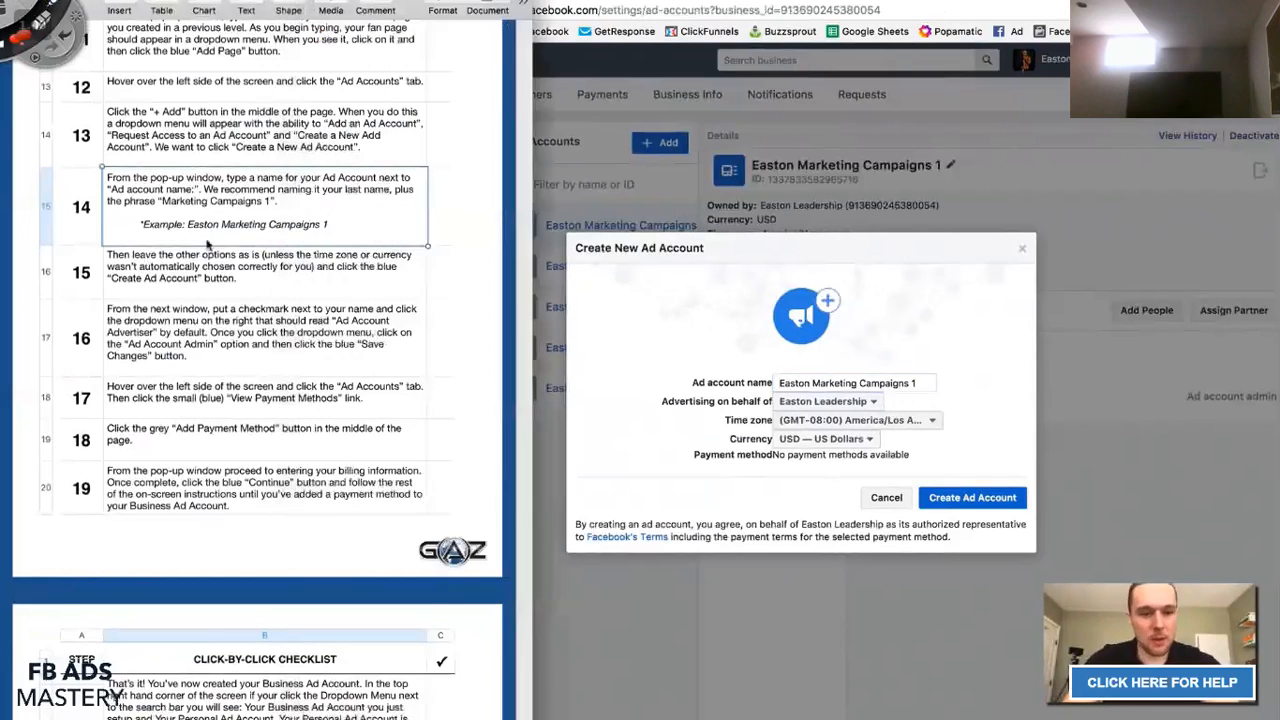
left_click(129, 265)
left_click(87, 270, "shift")
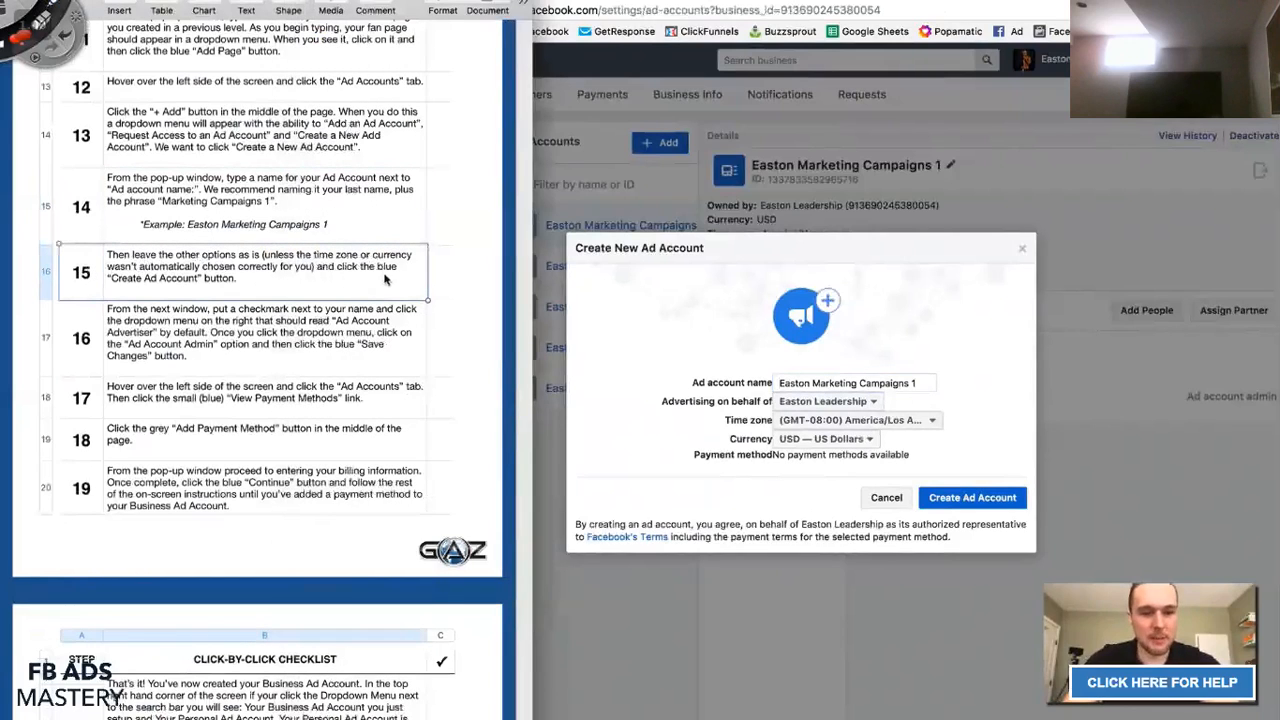
left_click(703, 442)
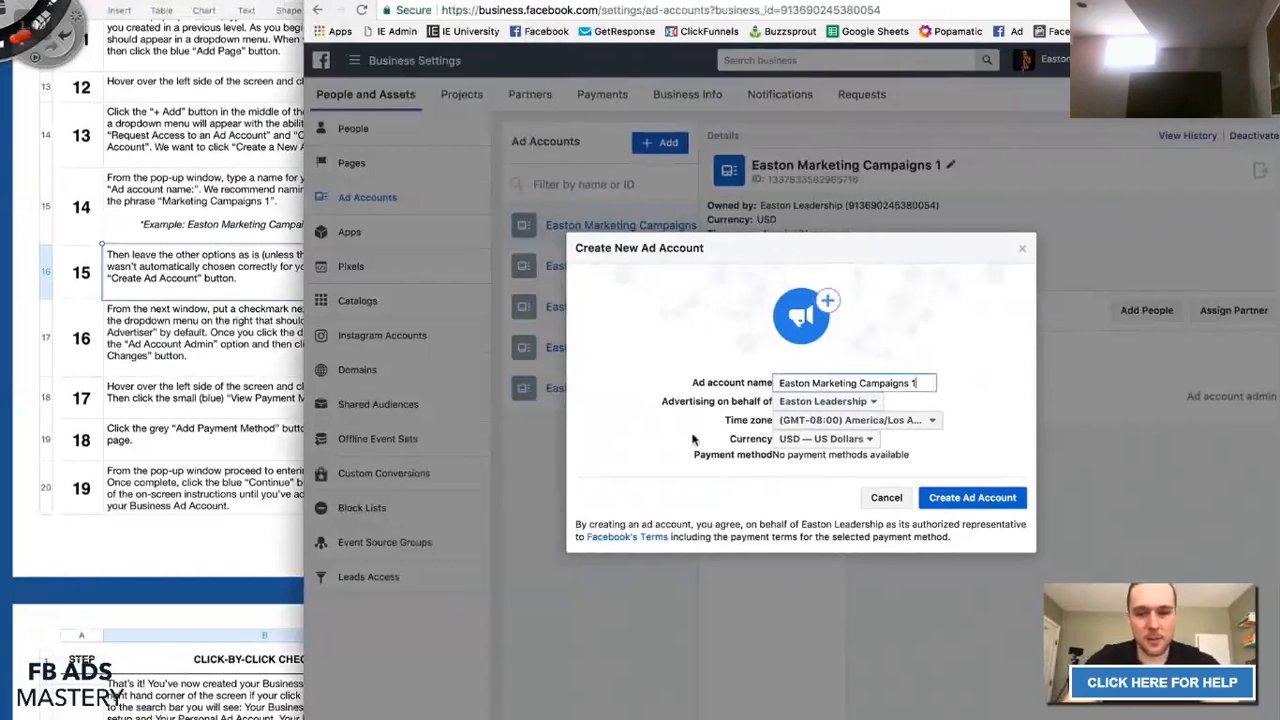
Set the time zone to America/Vancouver and the currency to CAD — Canadian Dollar.
left_click(850, 430)
left_click(850, 428)
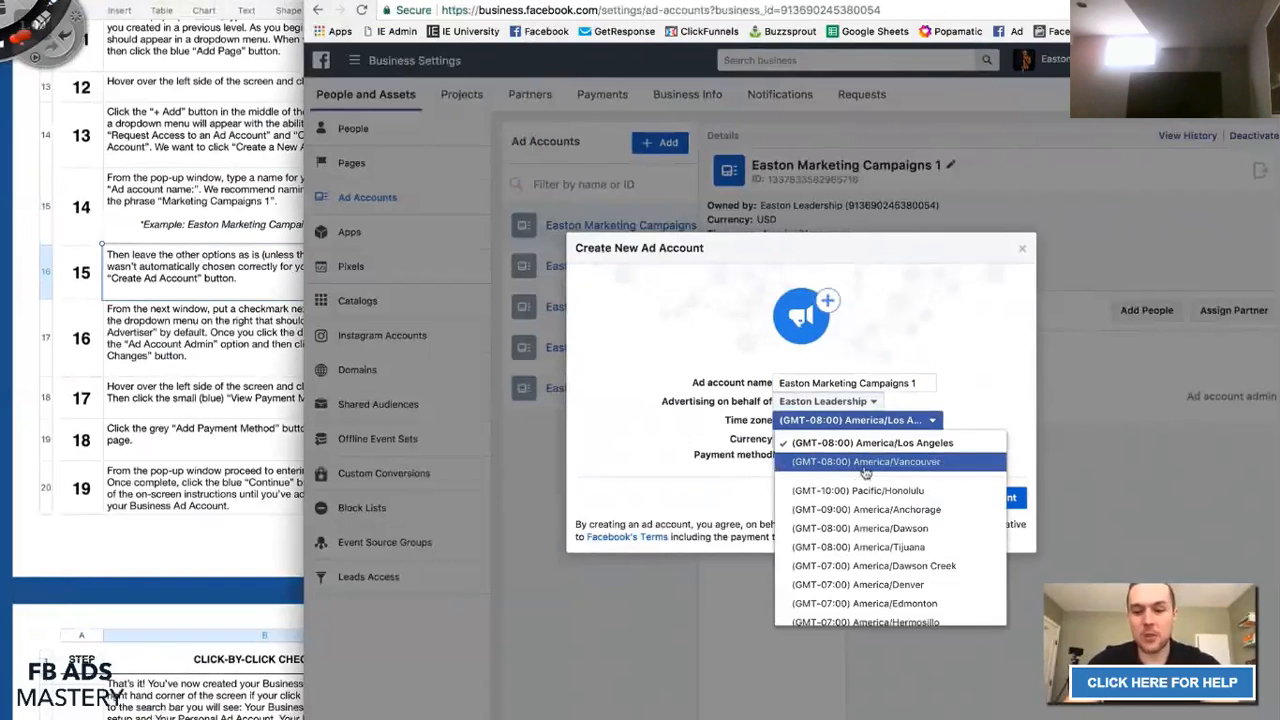
left_click(865, 465)
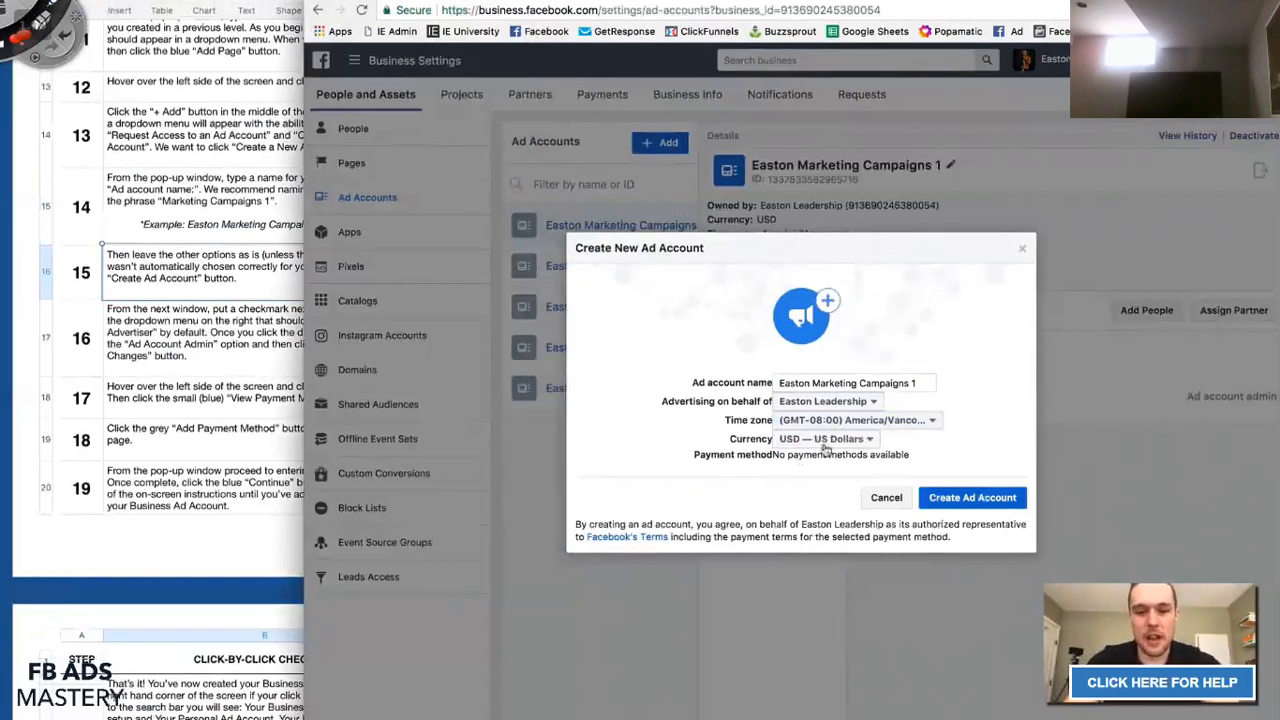
left_click(825, 444)
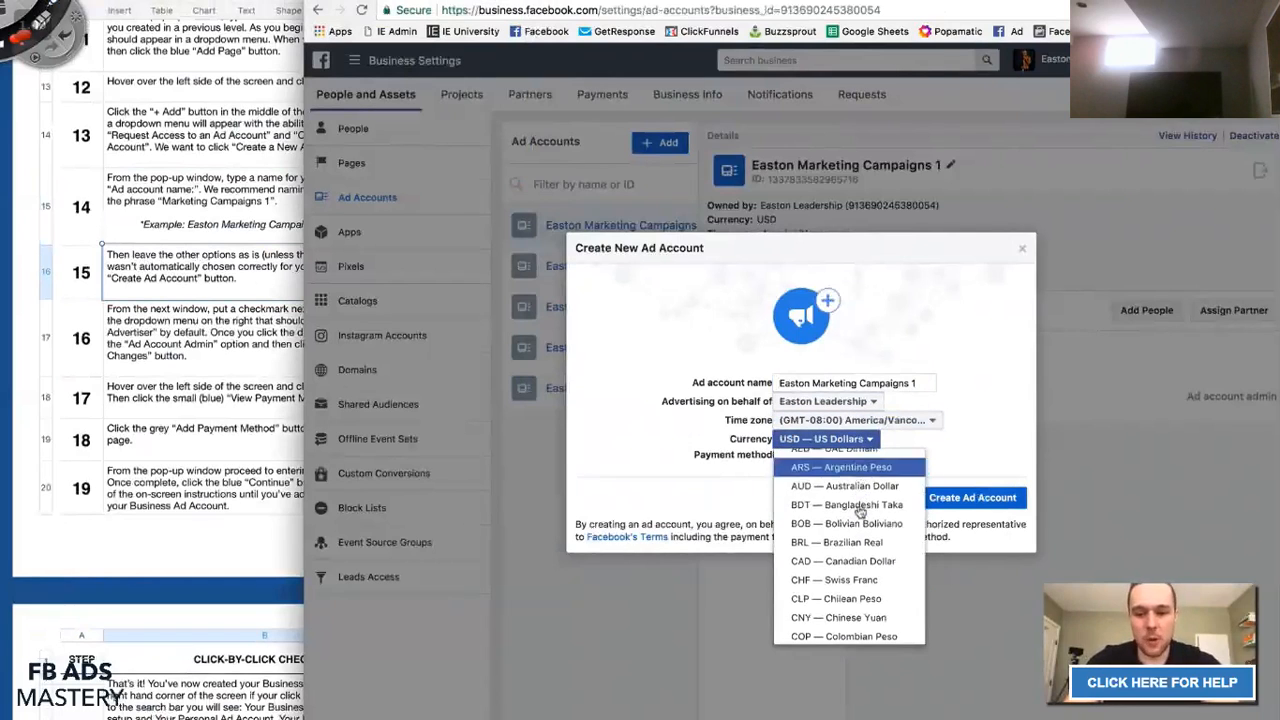
scroll(835, 505, "down", 1)
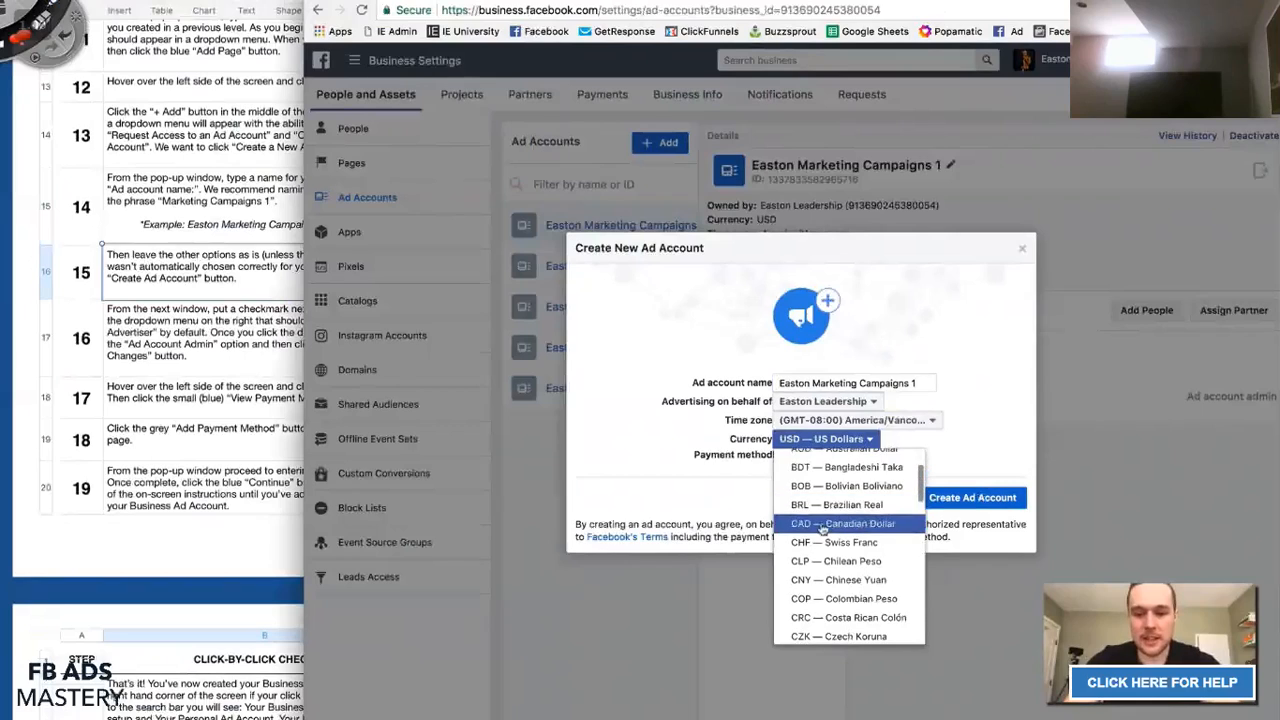
left_click(822, 524)
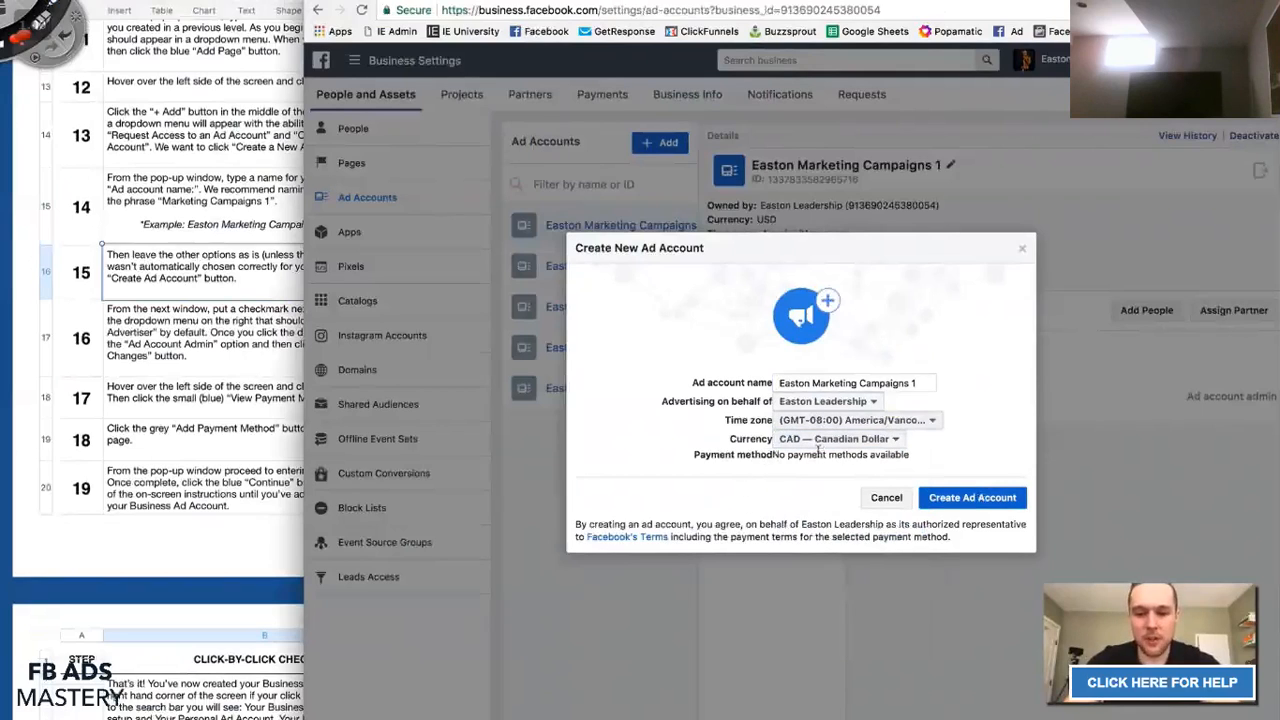
Highlight the payment method line, then close the dialog without creating the account.
mouse_move(697, 458)
left_mouse_down()
mouse_move(918, 464)
mouse_move(692, 456)
left_mouse_up()
left_click(722, 455)
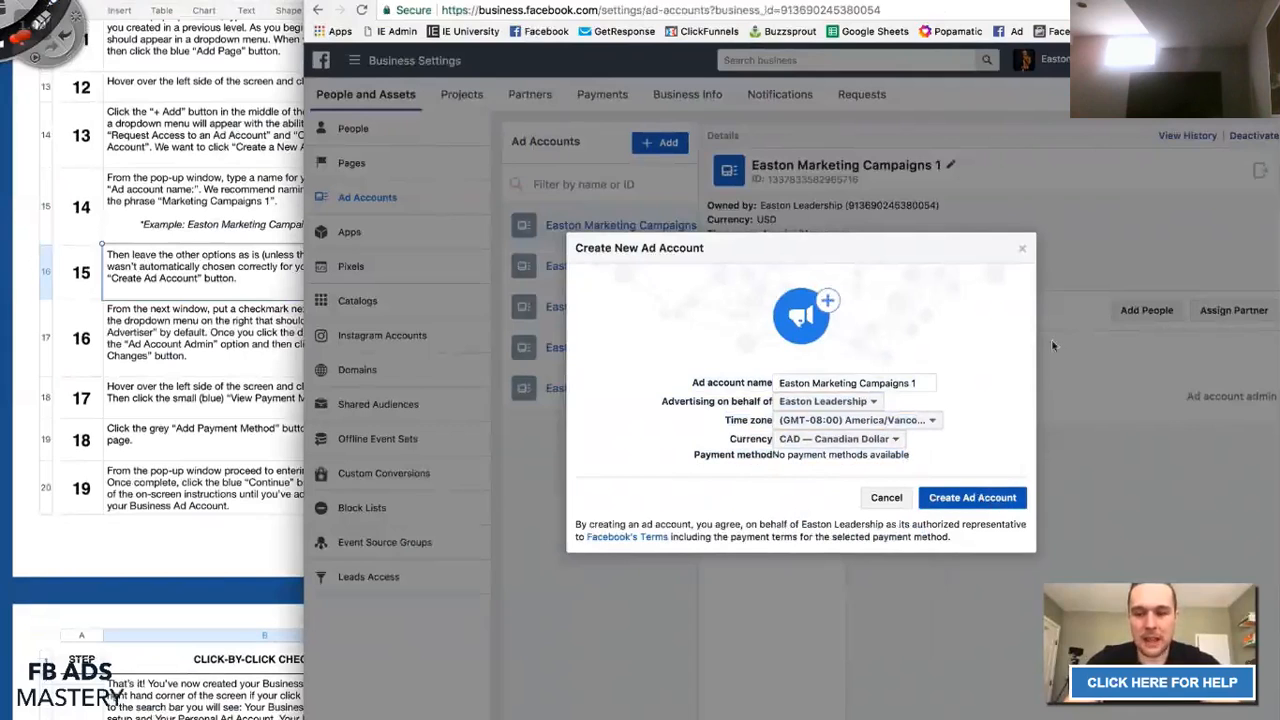
left_click(1022, 248)
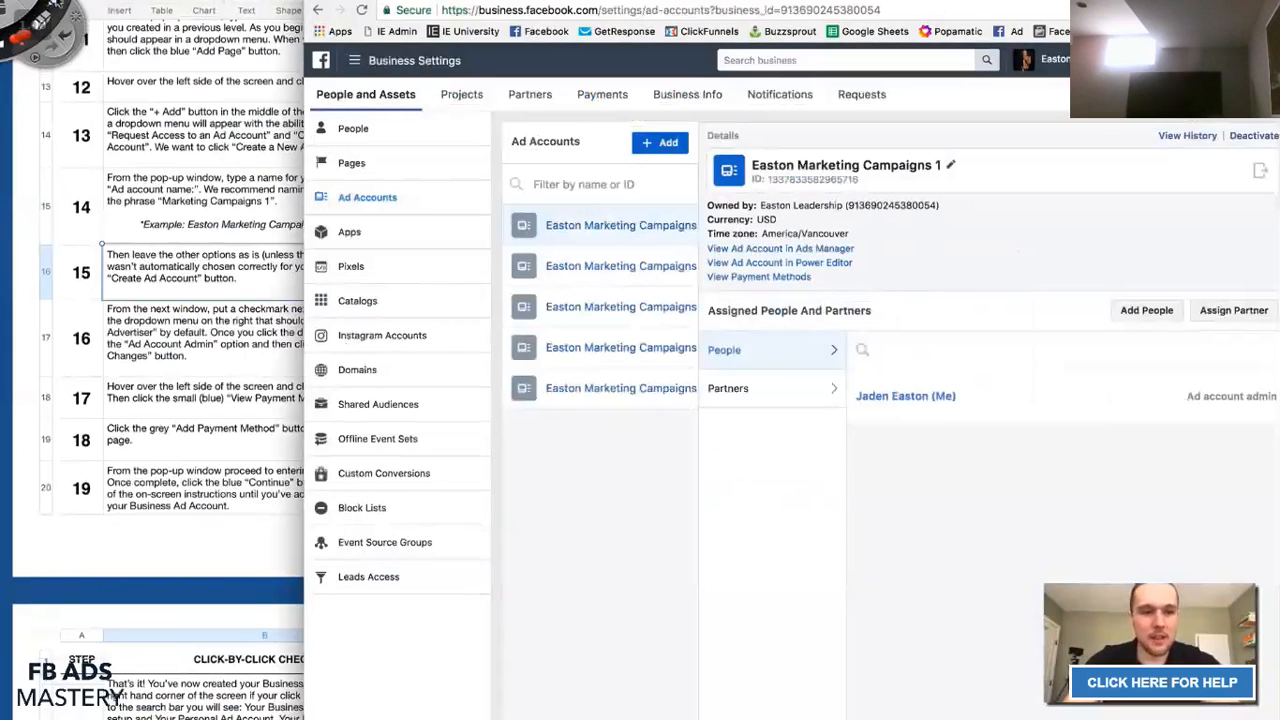
Switch to the Van Horlick's business and open its Pages, then its Ad Accounts section.
left_click(1045, 59)
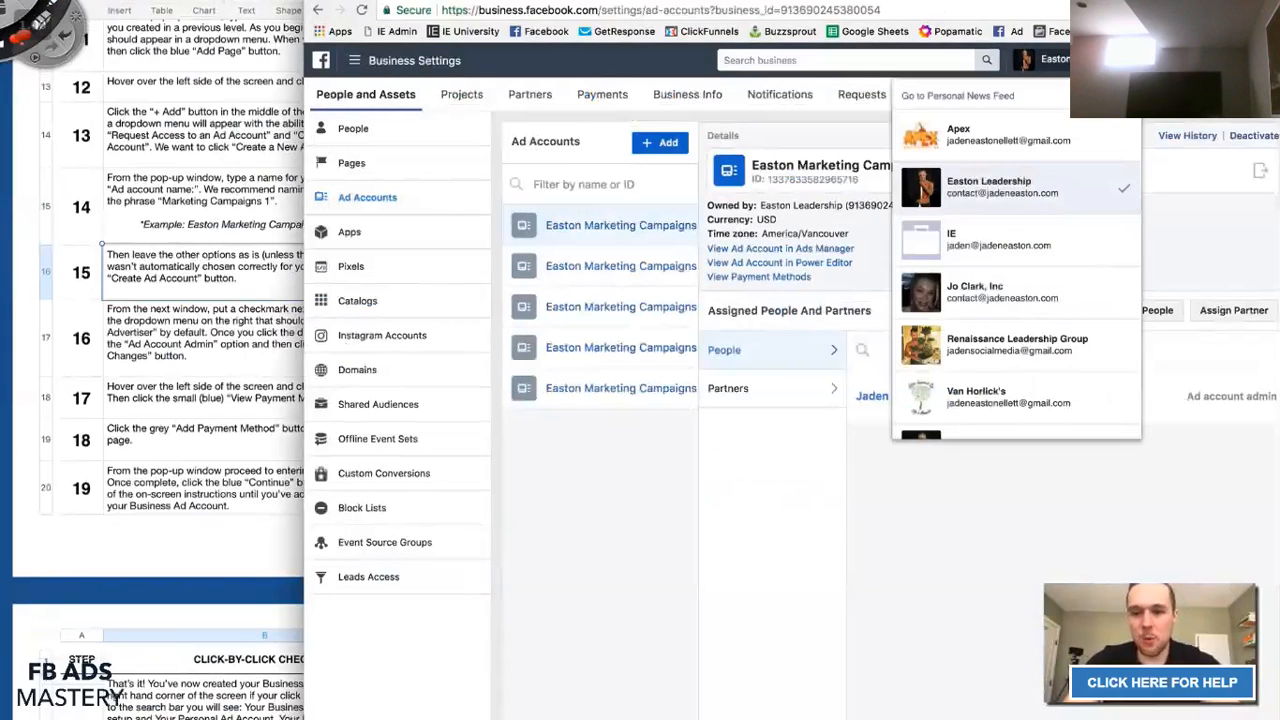
left_click(178, 300)
scroll(178, 300, "down", 1)
left_click(178, 293)
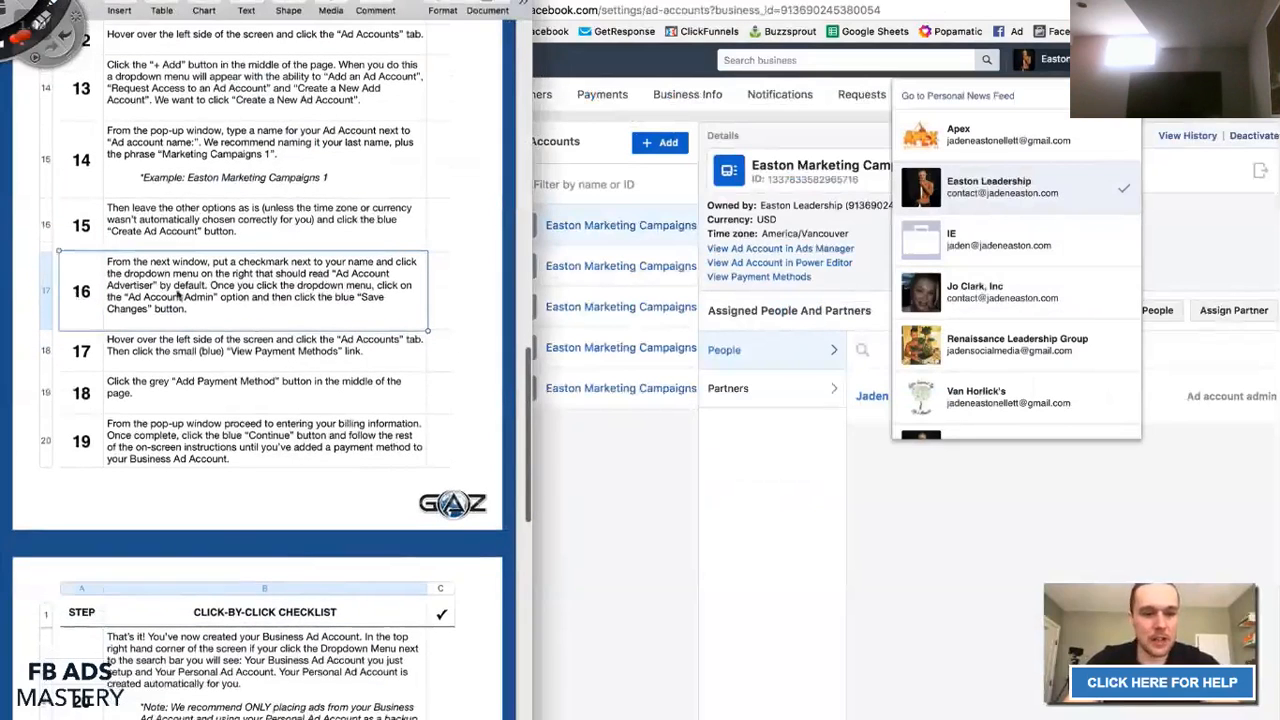
left_click(1050, 232)
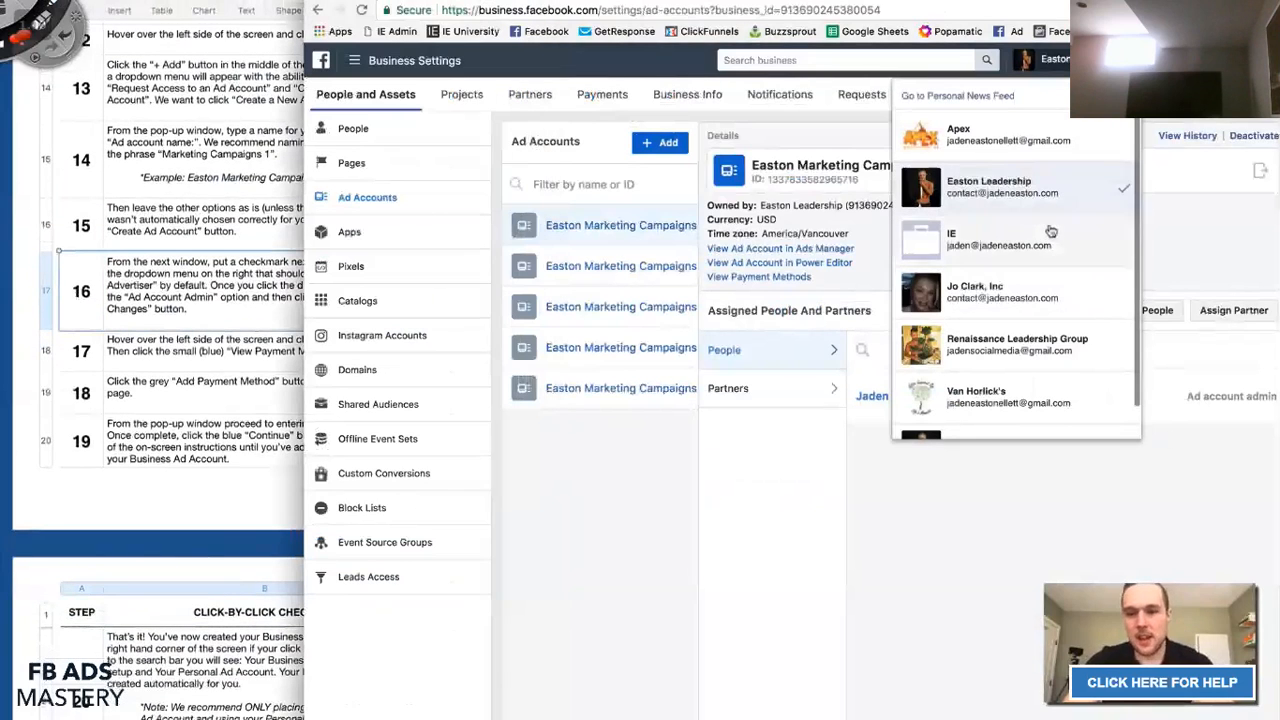
scroll(1050, 232, "down", 1)
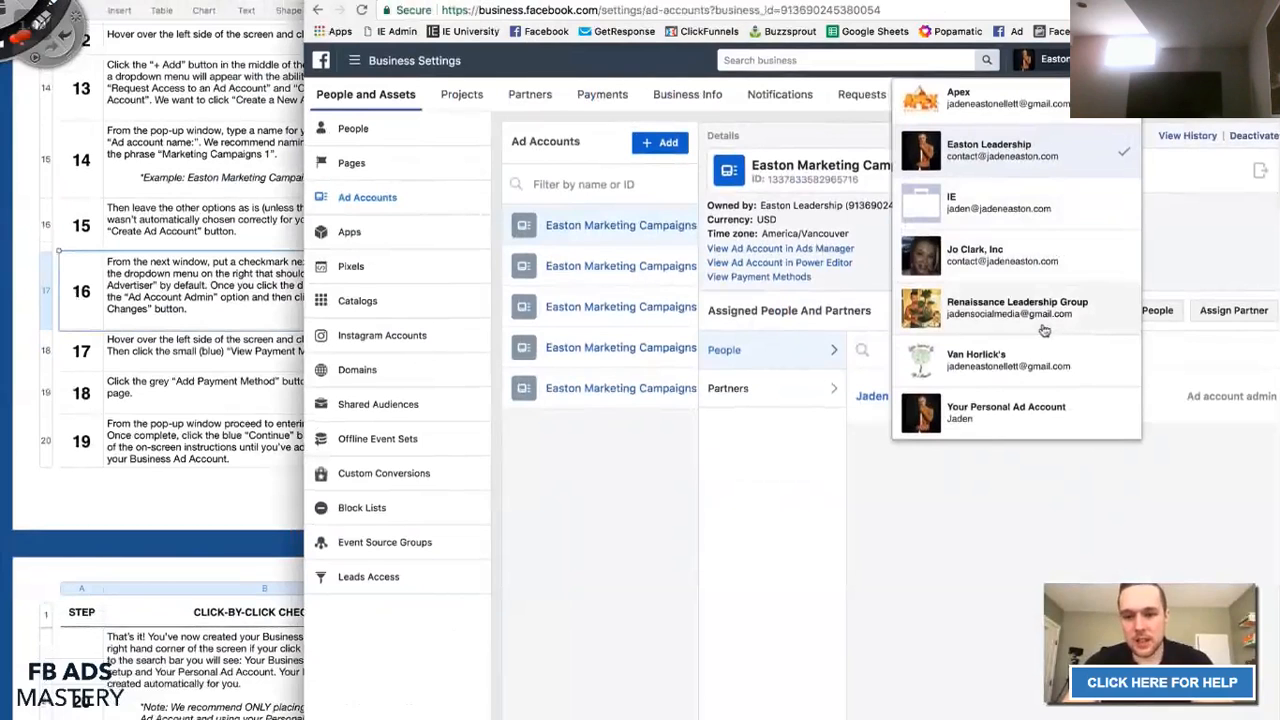
left_click(1000, 98)
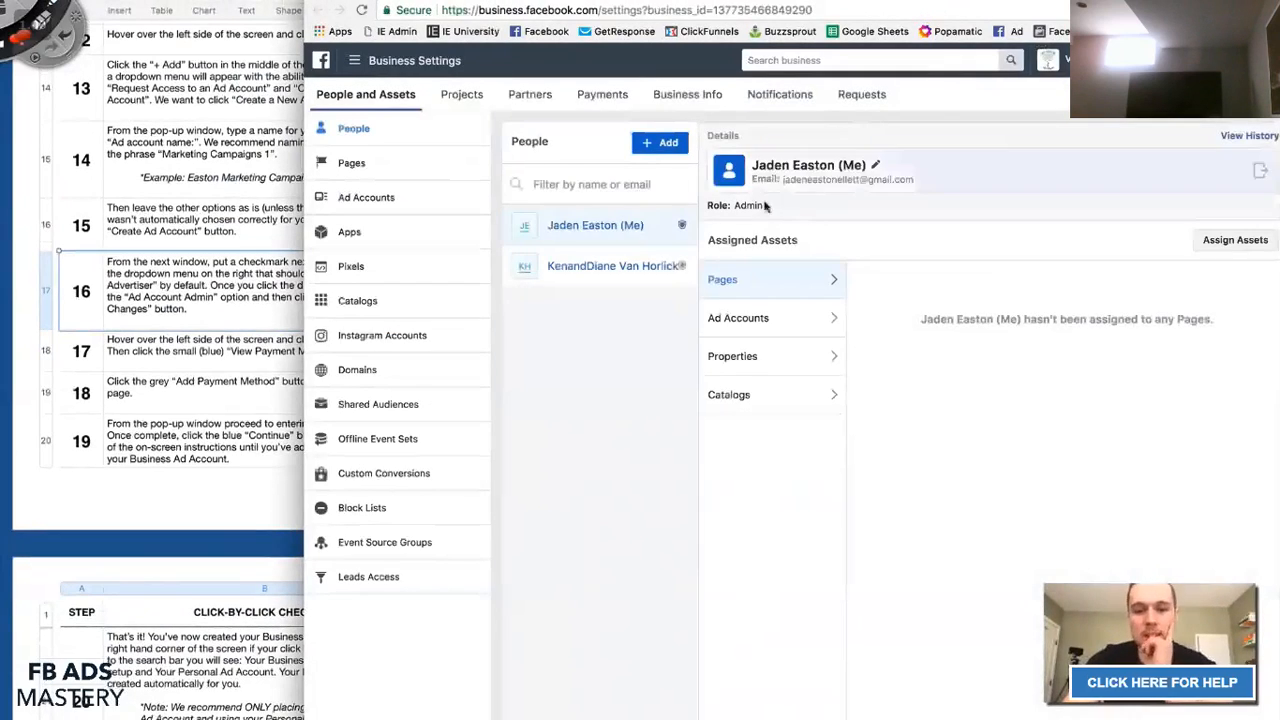
left_click(372, 163)
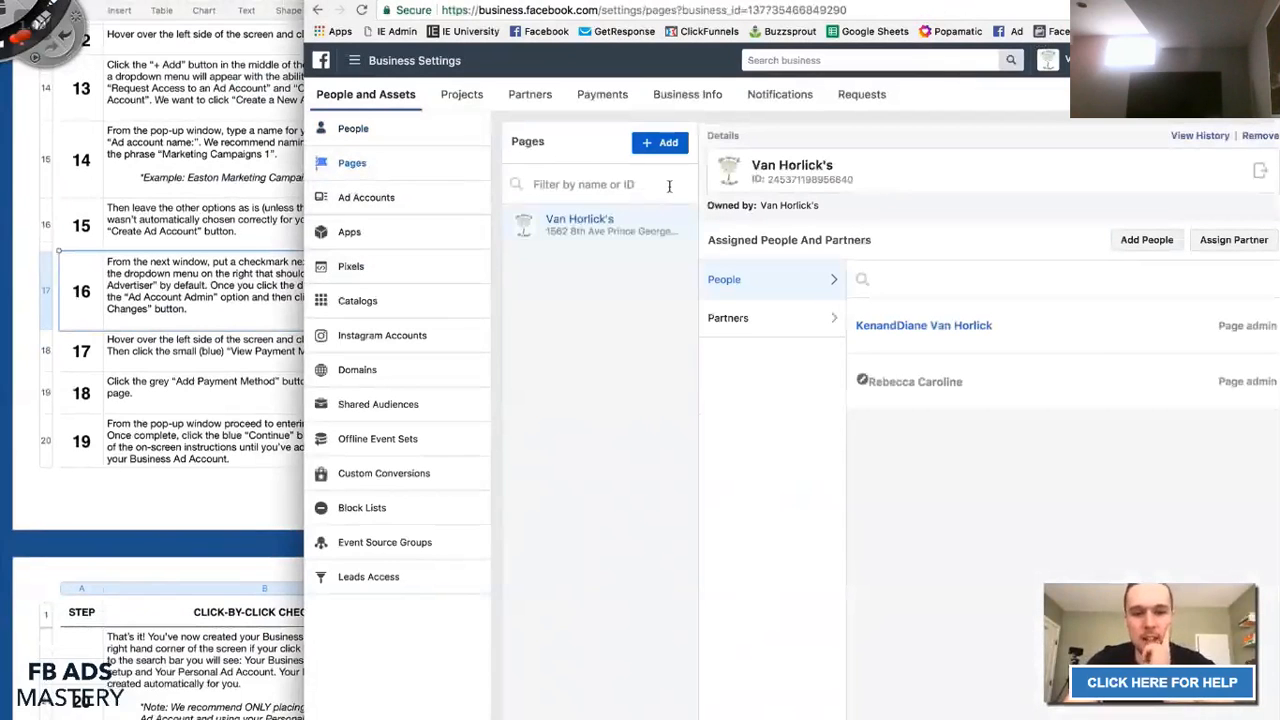
left_click(422, 211)
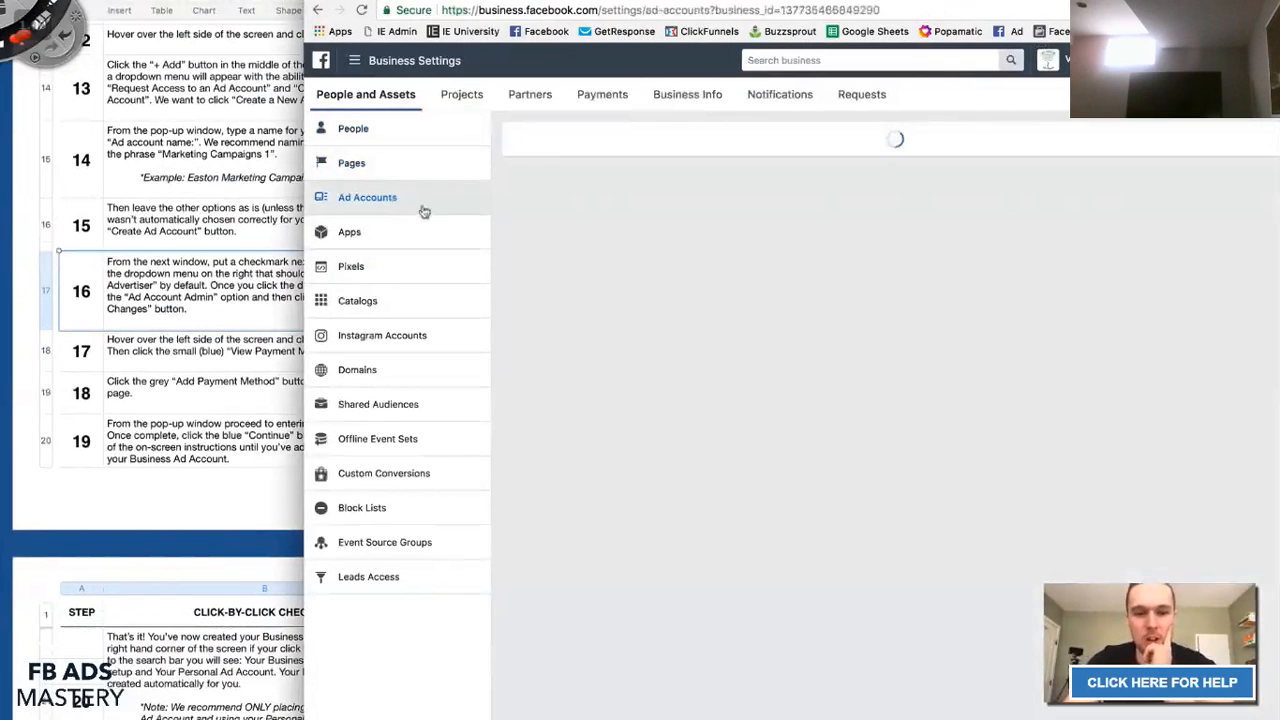
Create a new ad account named Van Horlick's 3.
left_click(663, 143)
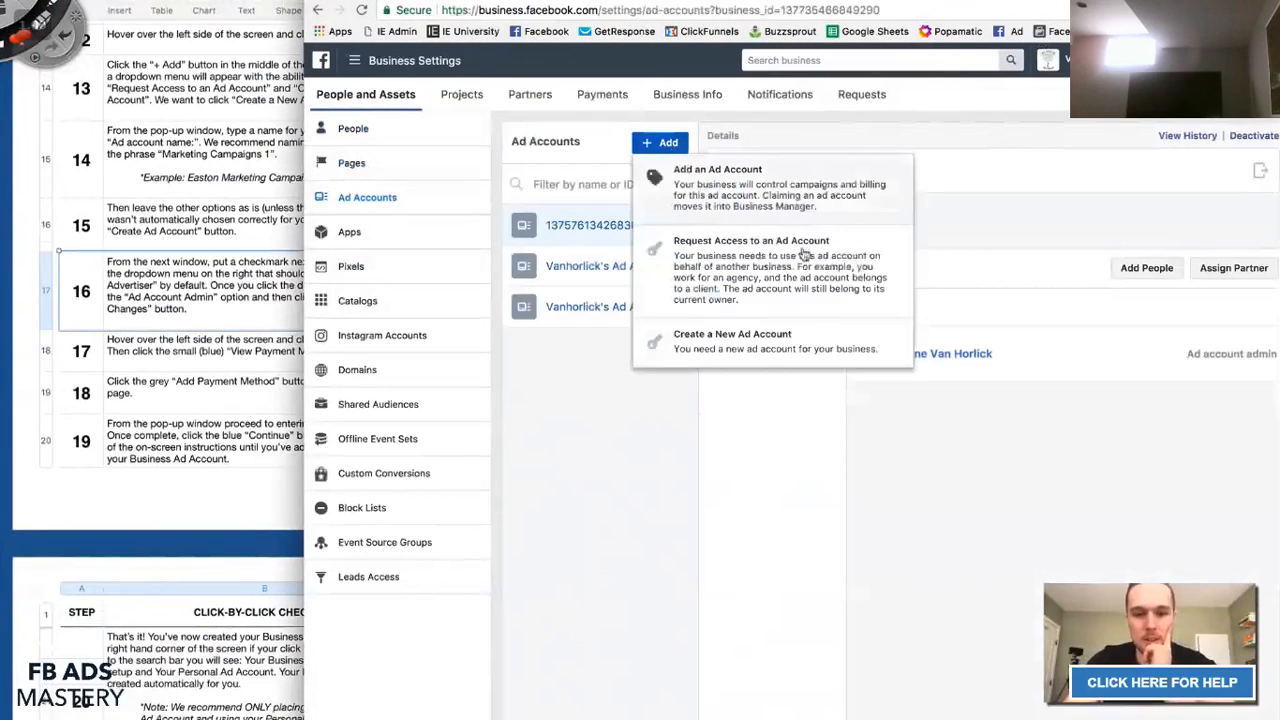
left_click(744, 347)
left_click(813, 380)
type("Van")
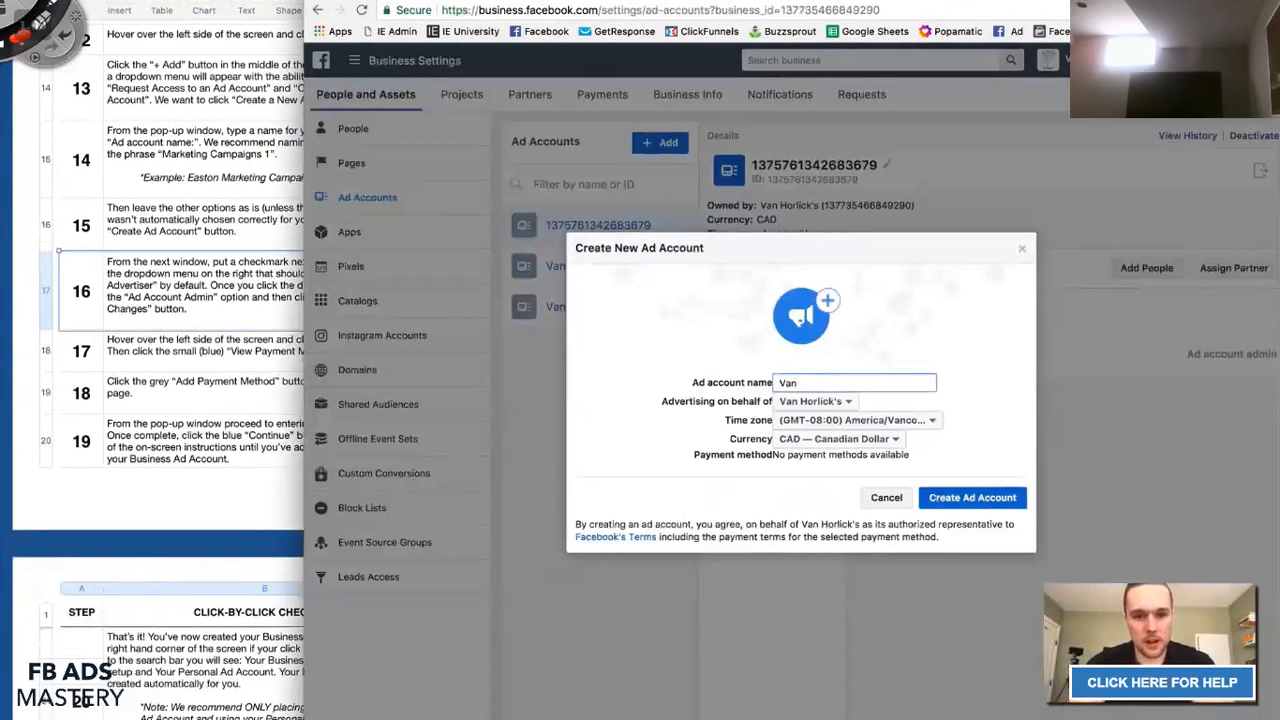
type(" Horlick's")
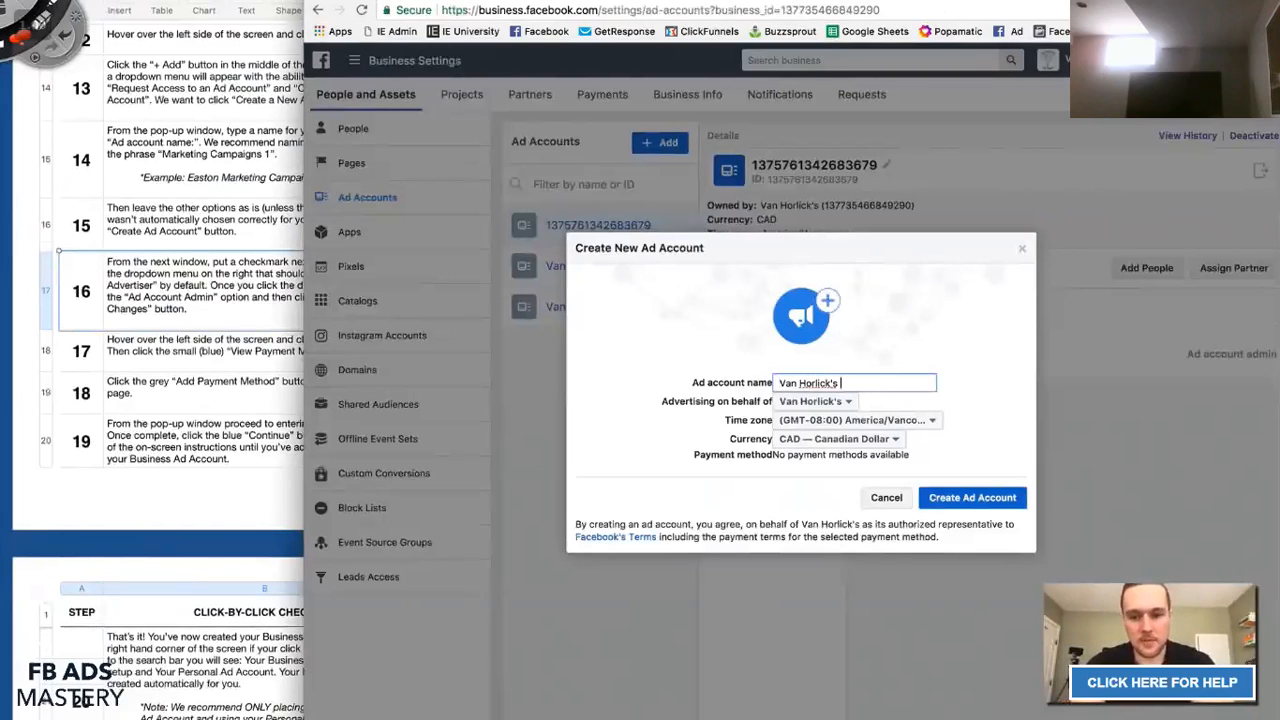
left_click(975, 504)
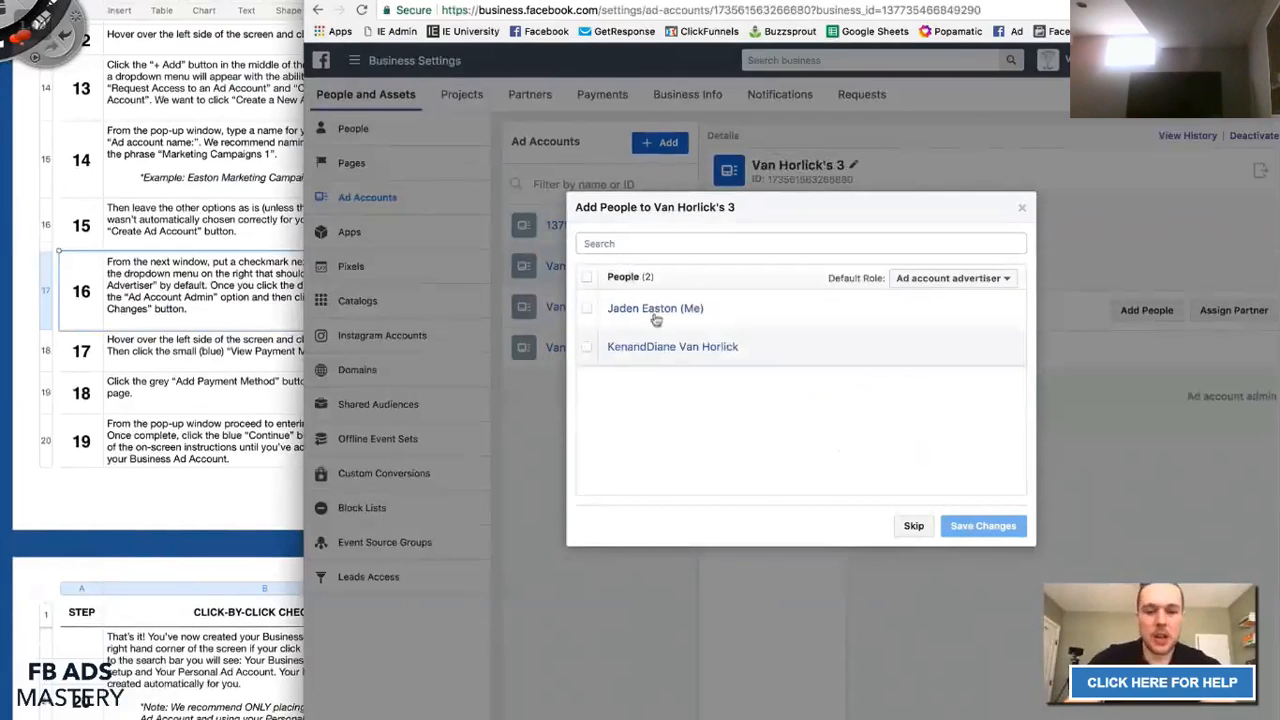
Give yourself access to Van Horlick's 3 with the Ad account admin role.
left_click(587, 310)
left_click(920, 312)
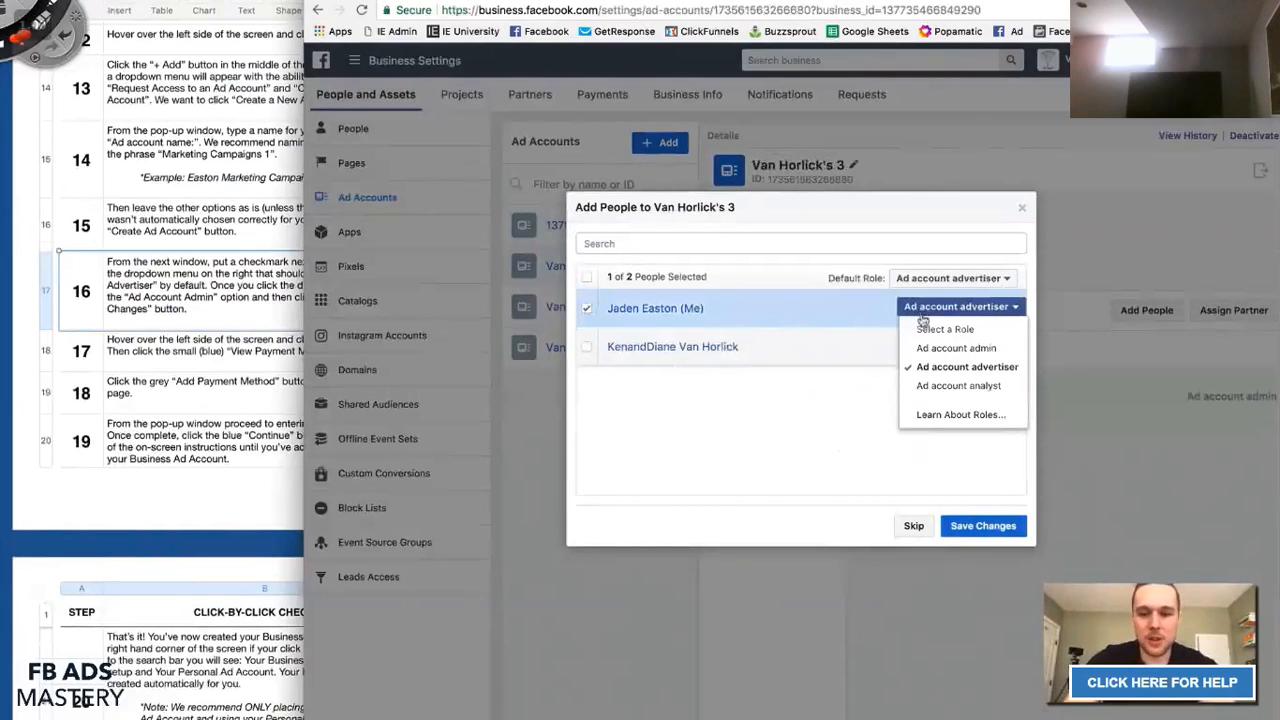
left_click(926, 348)
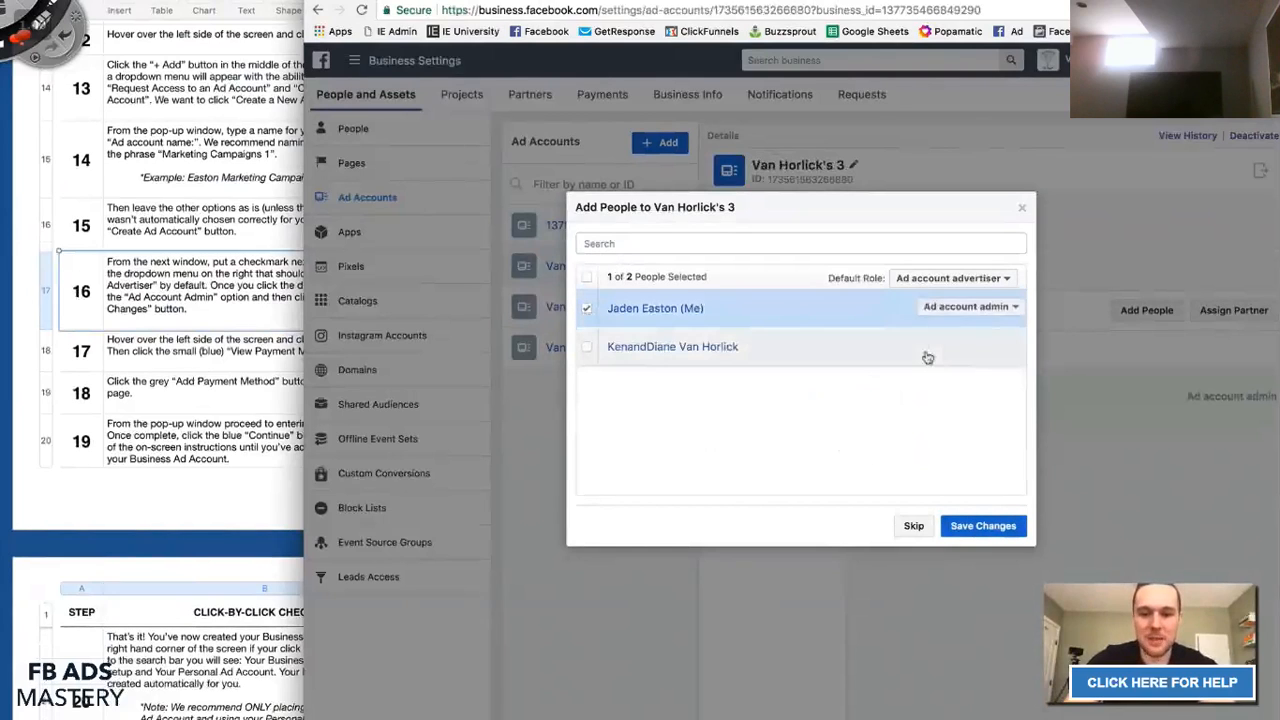
left_click(935, 316)
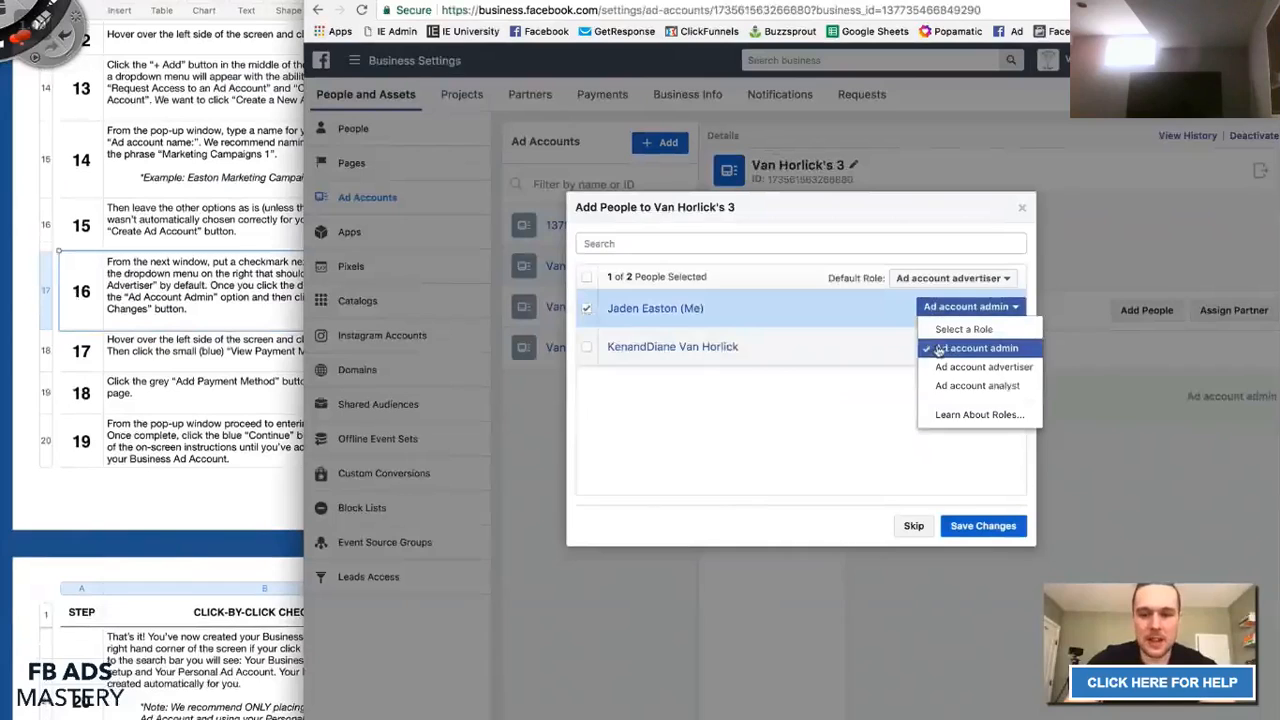
left_click(970, 348)
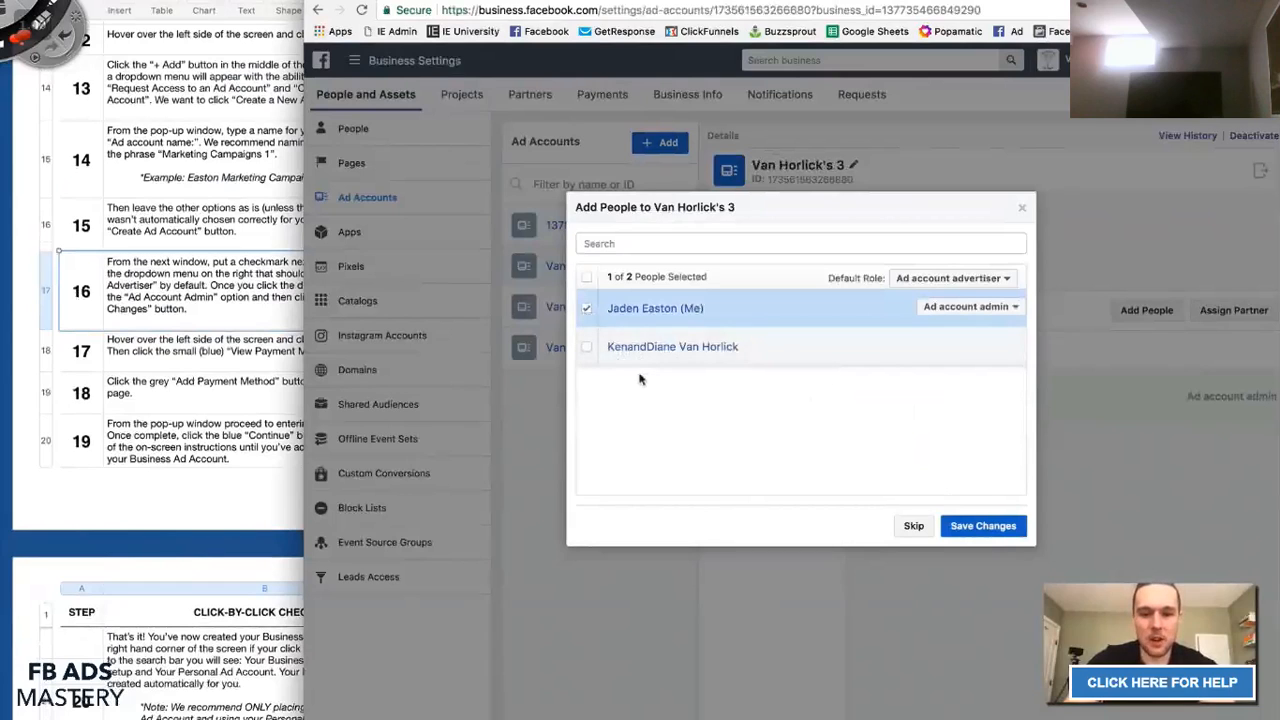
Tick the other person as advertiser, untick them again, and close Add People.
left_click(586, 347)
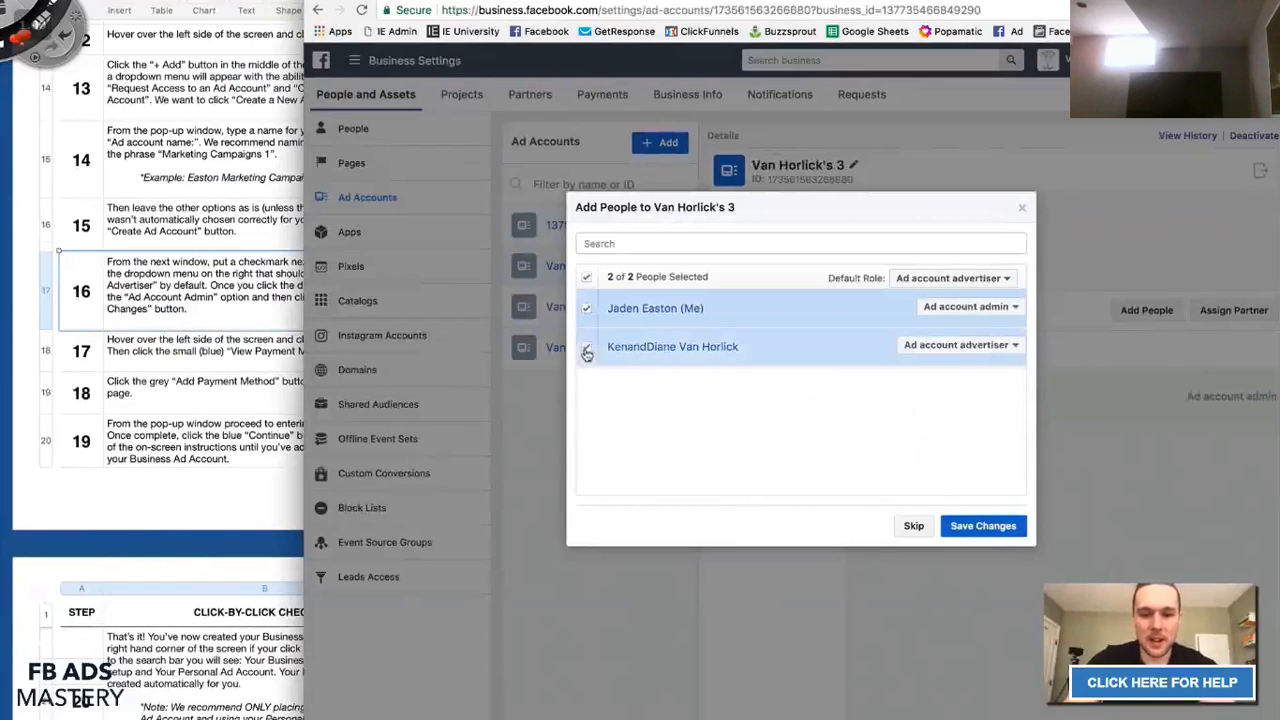
left_click(954, 347)
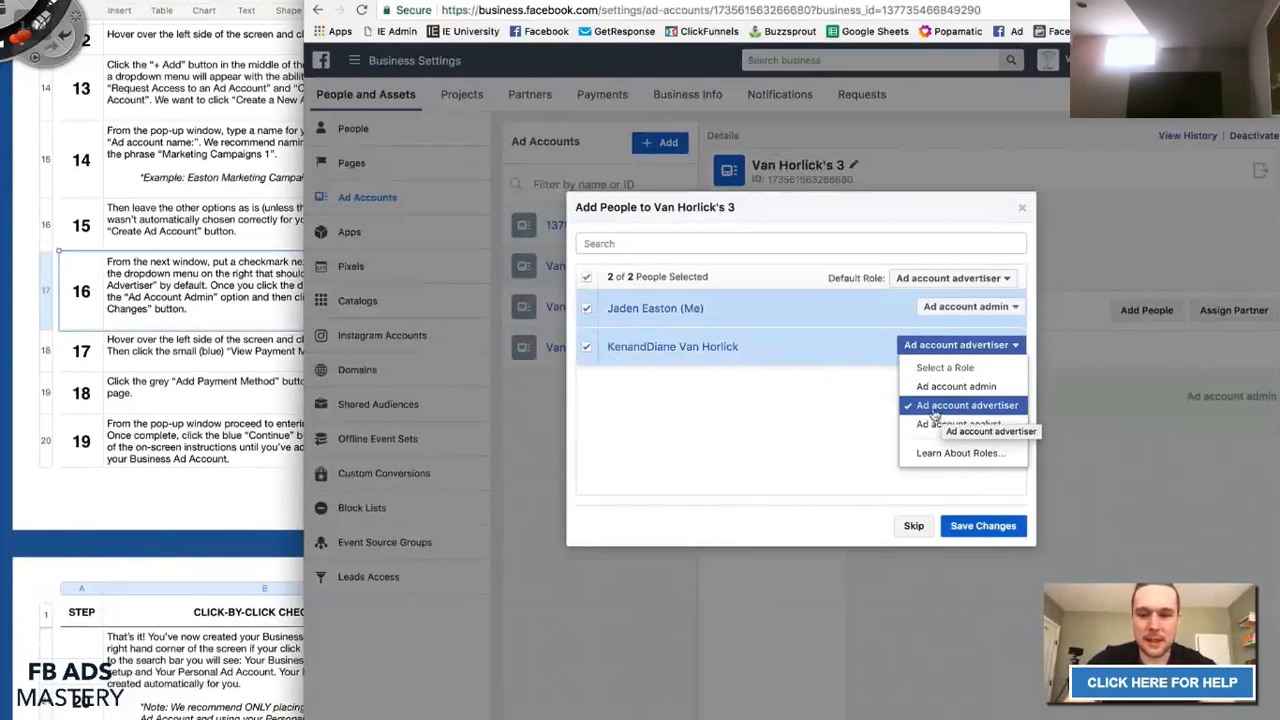
left_click(838, 415)
left_click(583, 348)
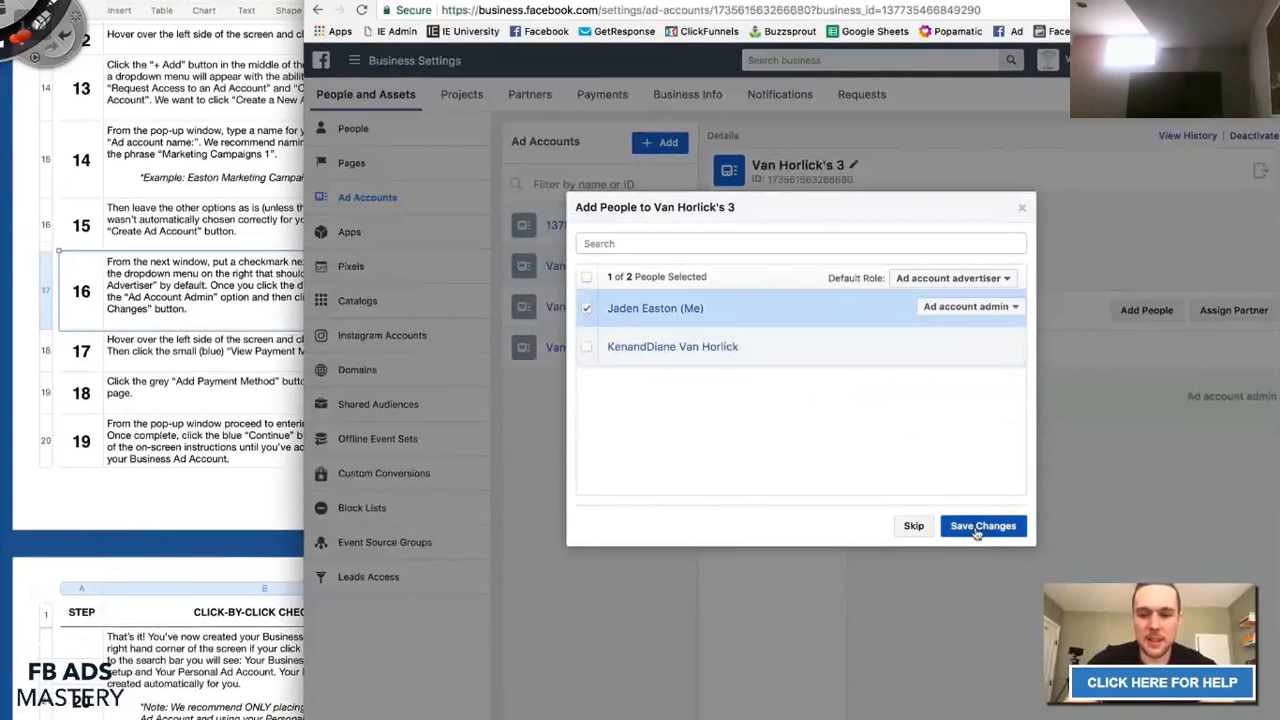
left_click(1023, 212)
Switch back to Easton Leadership and view Easton Marketing Campaigns 1's account details.
left_click(1047, 60)
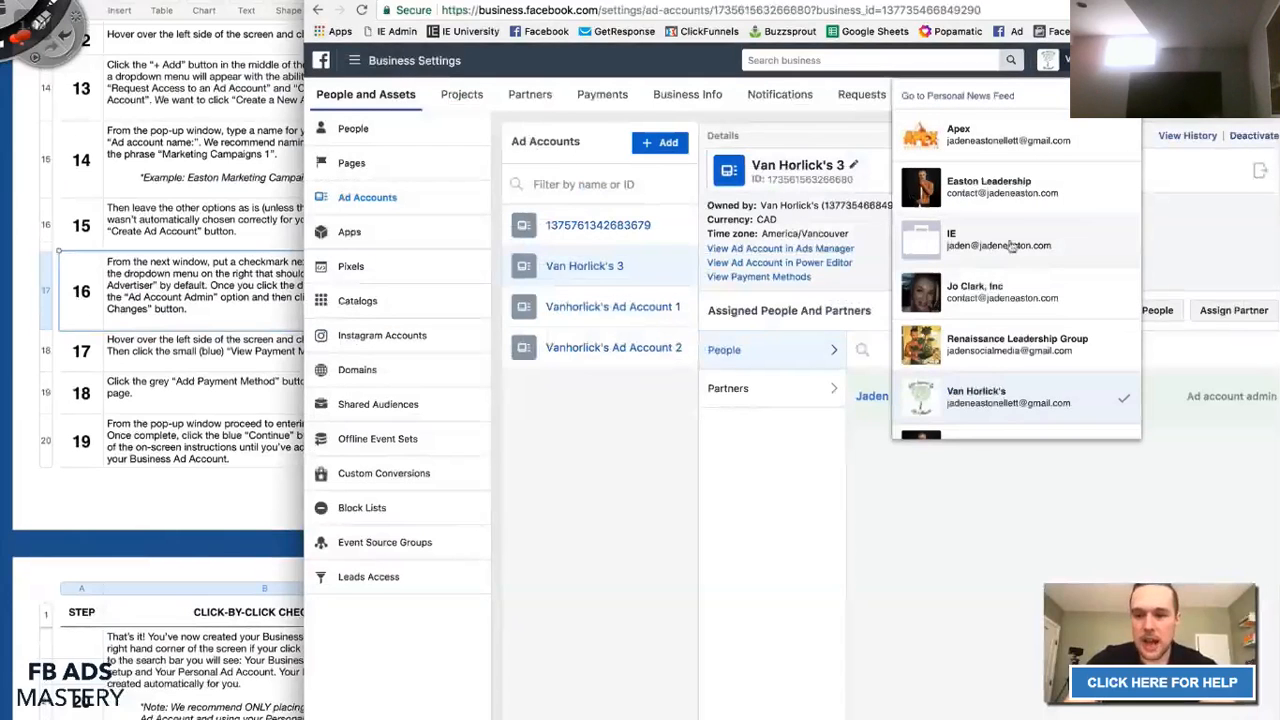
left_click(1019, 198)
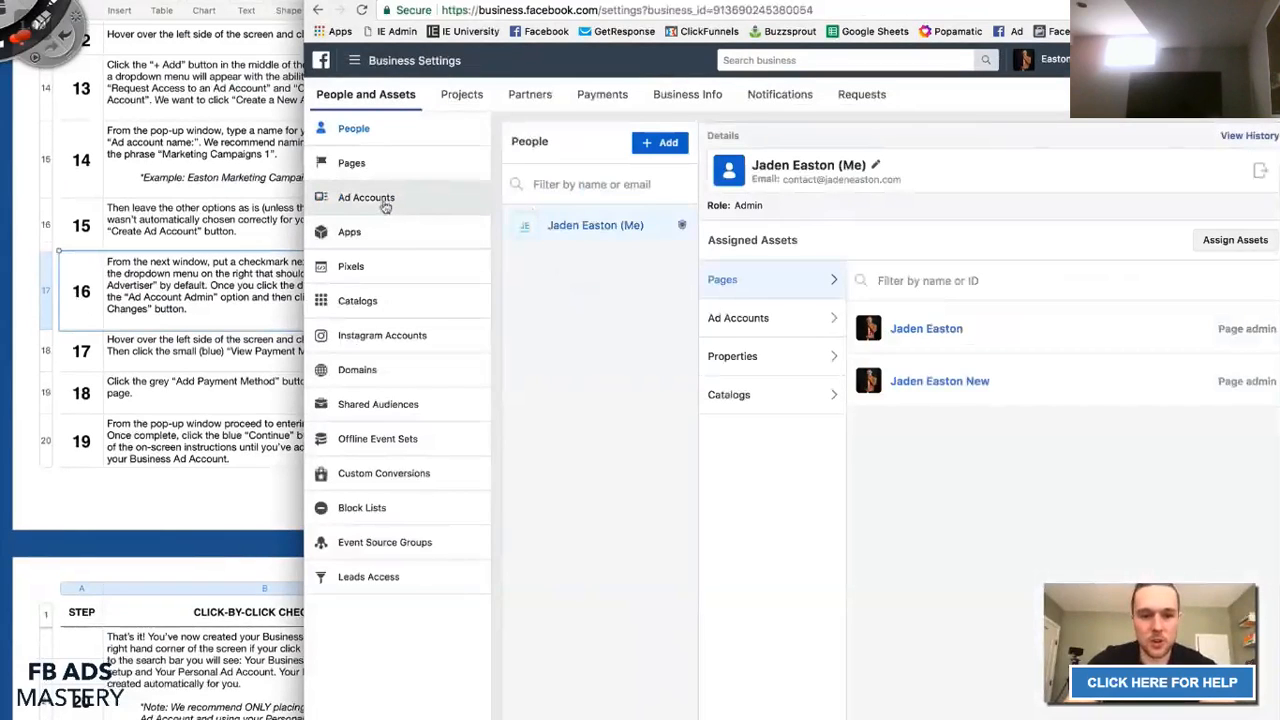
left_click(381, 202)
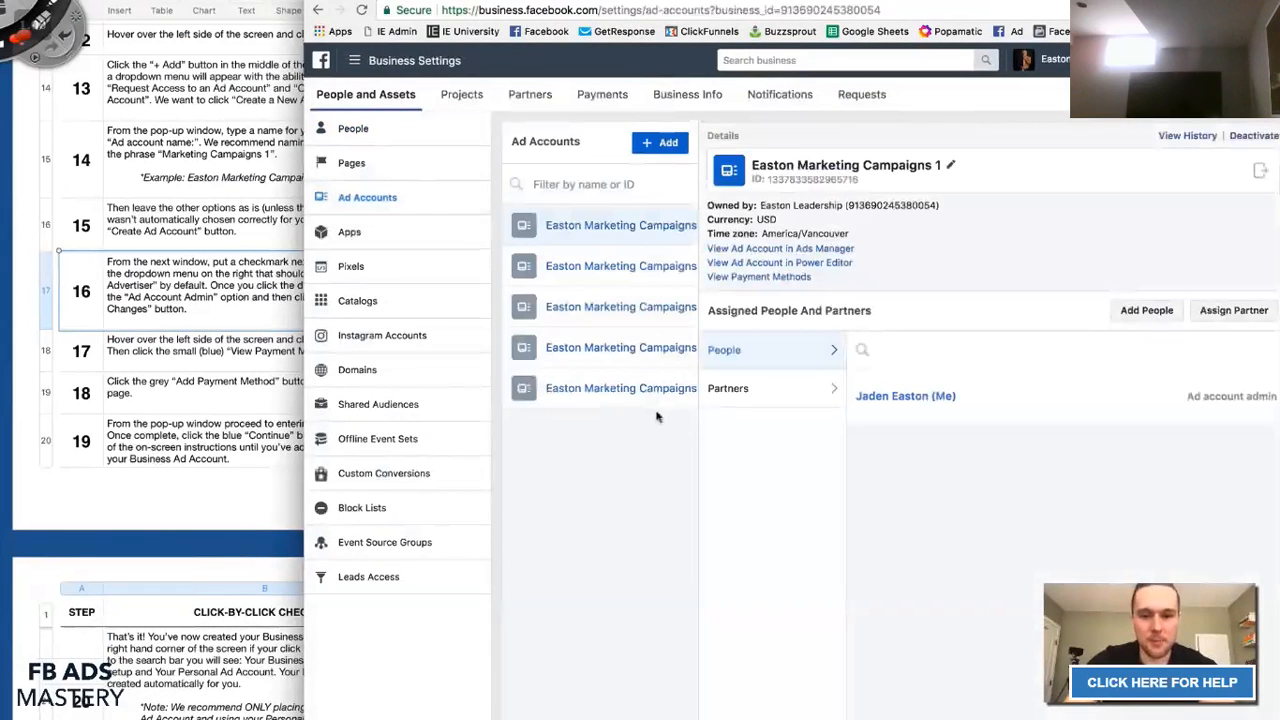
left_click(620, 397)
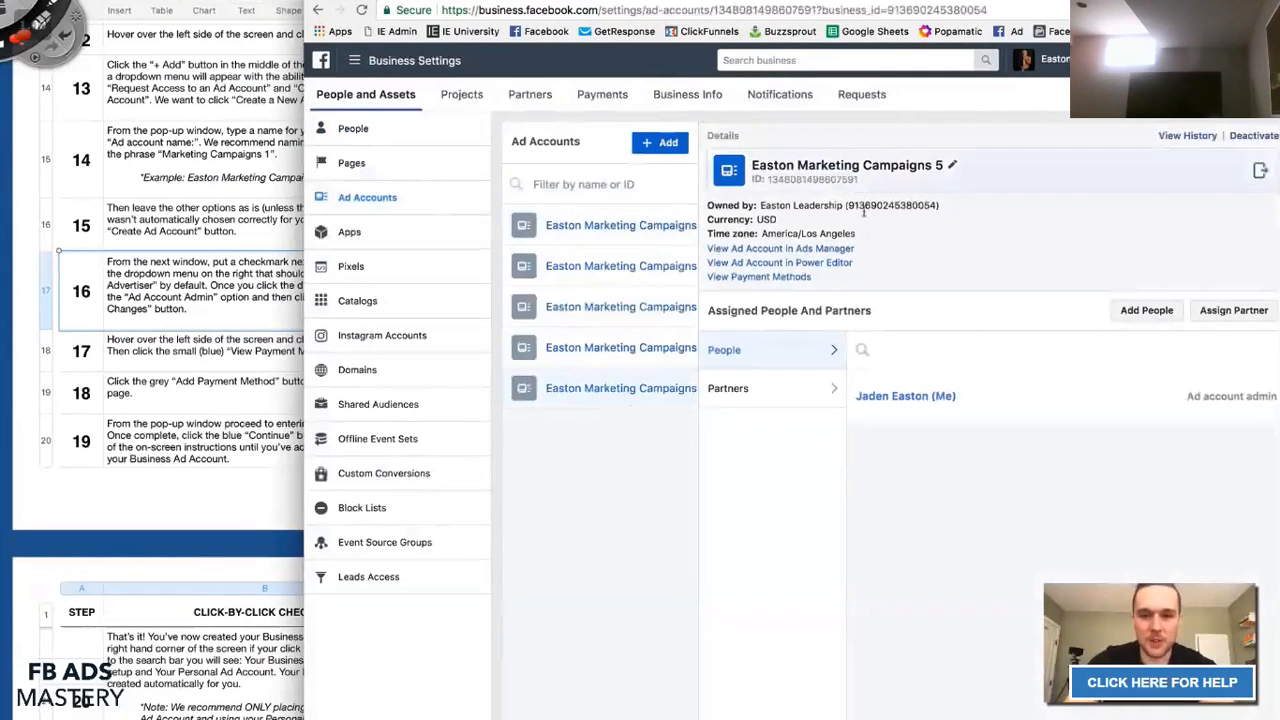
left_click(636, 229)
Read checklist step 17 against the ad account details.
left_click(265, 311)
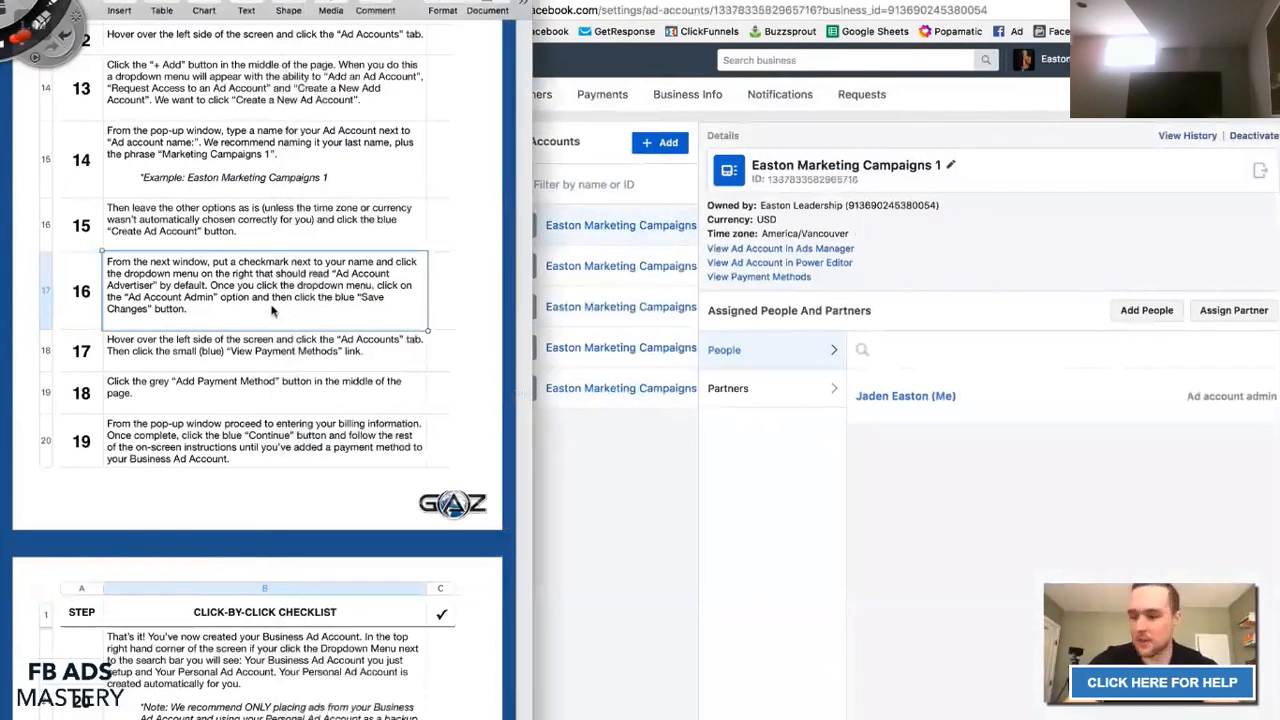
scroll(247, 360, "down", 1)
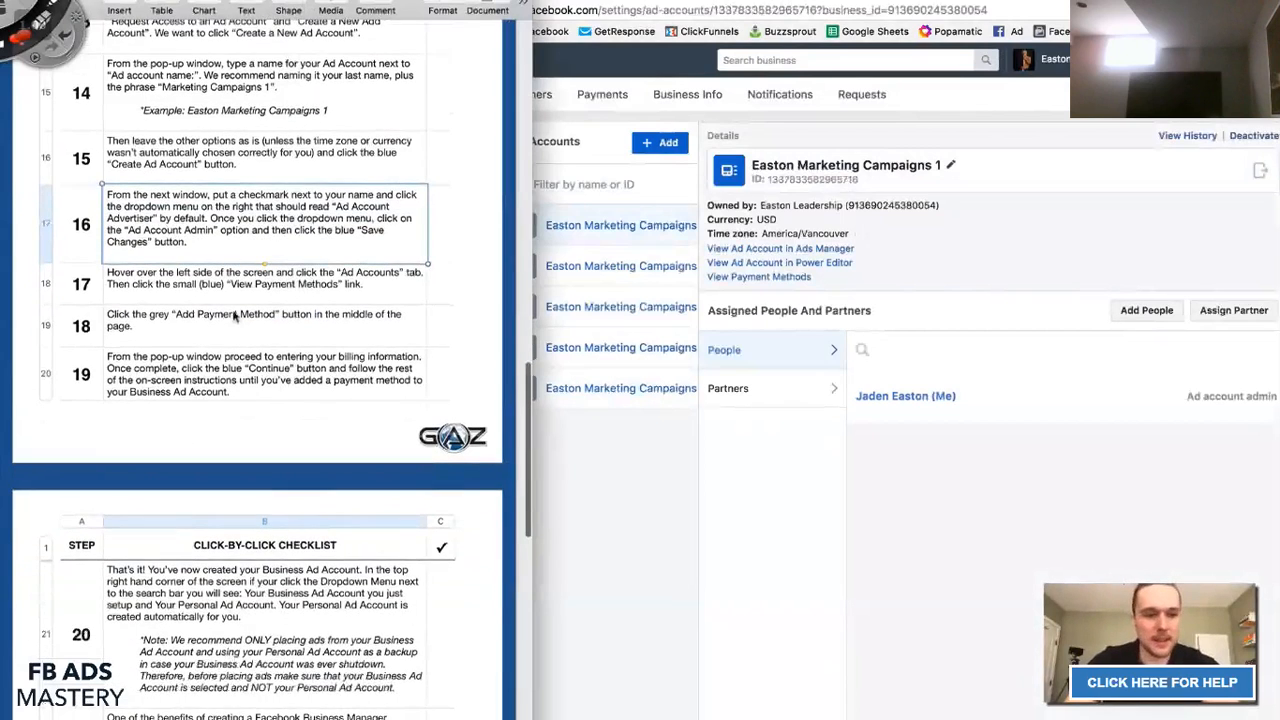
scroll(247, 360, "down", 1)
left_click(155, 258)
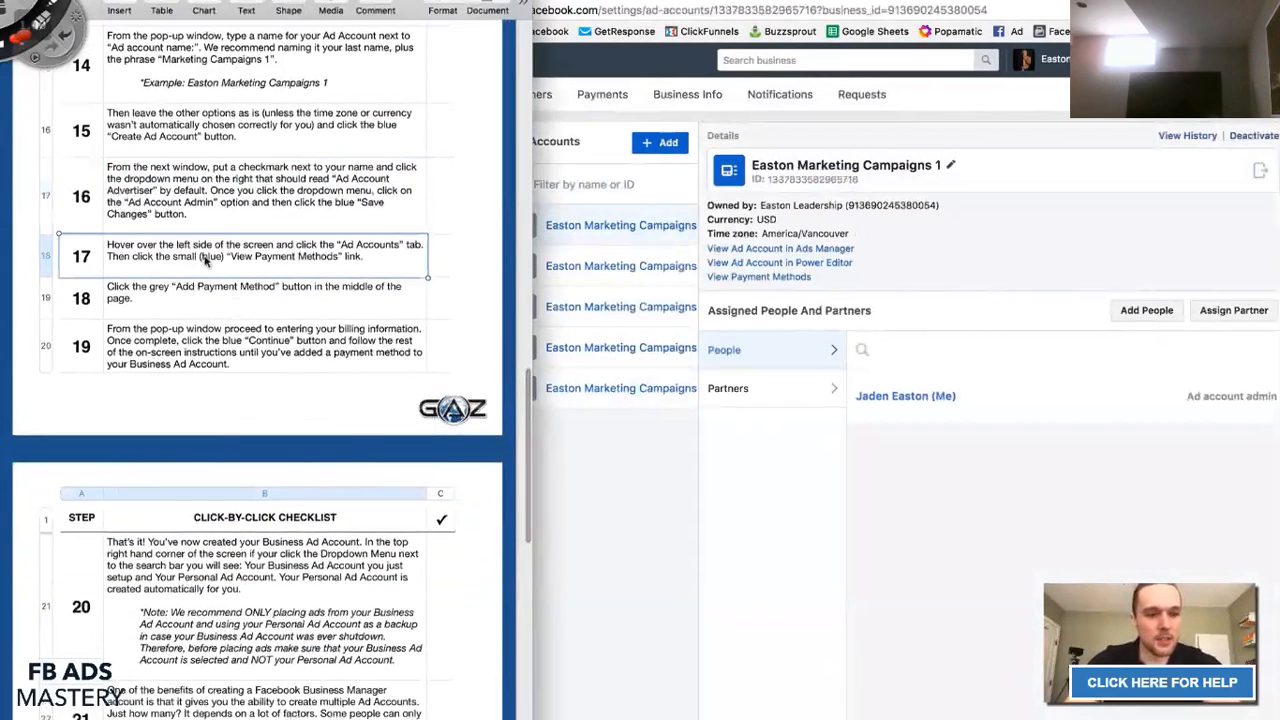
left_click(233, 268)
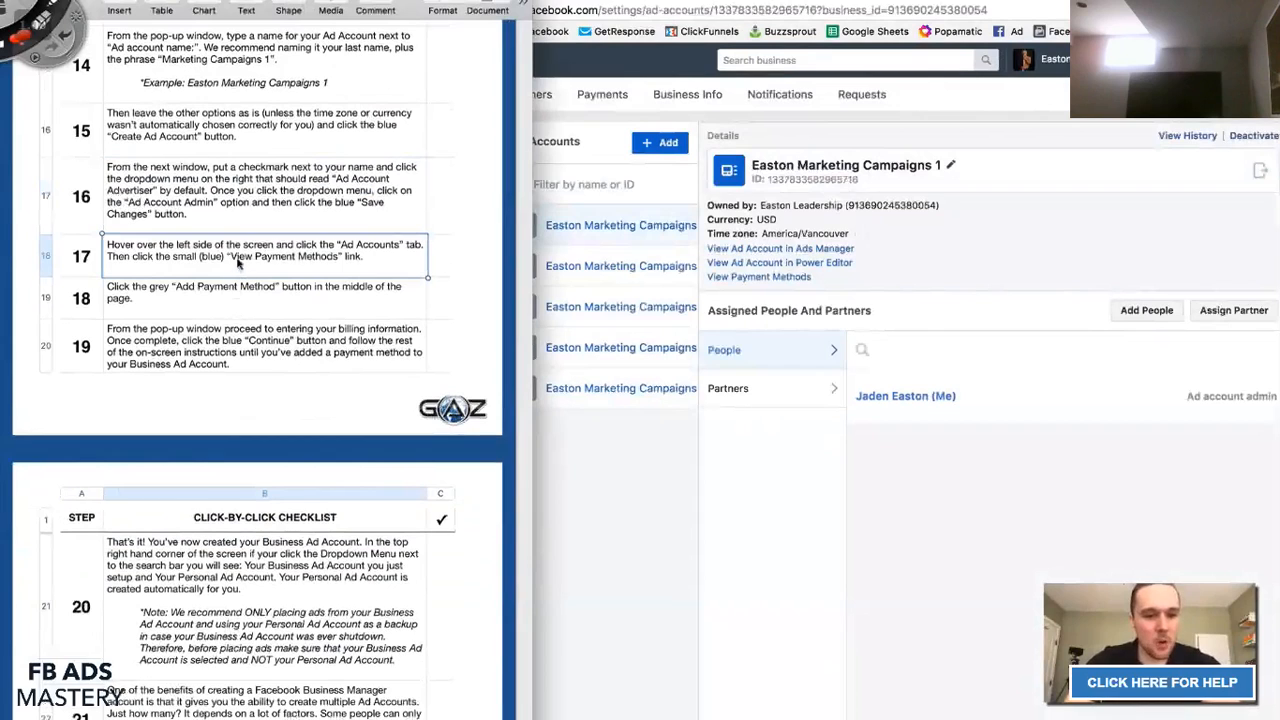
left_click(689, 506)
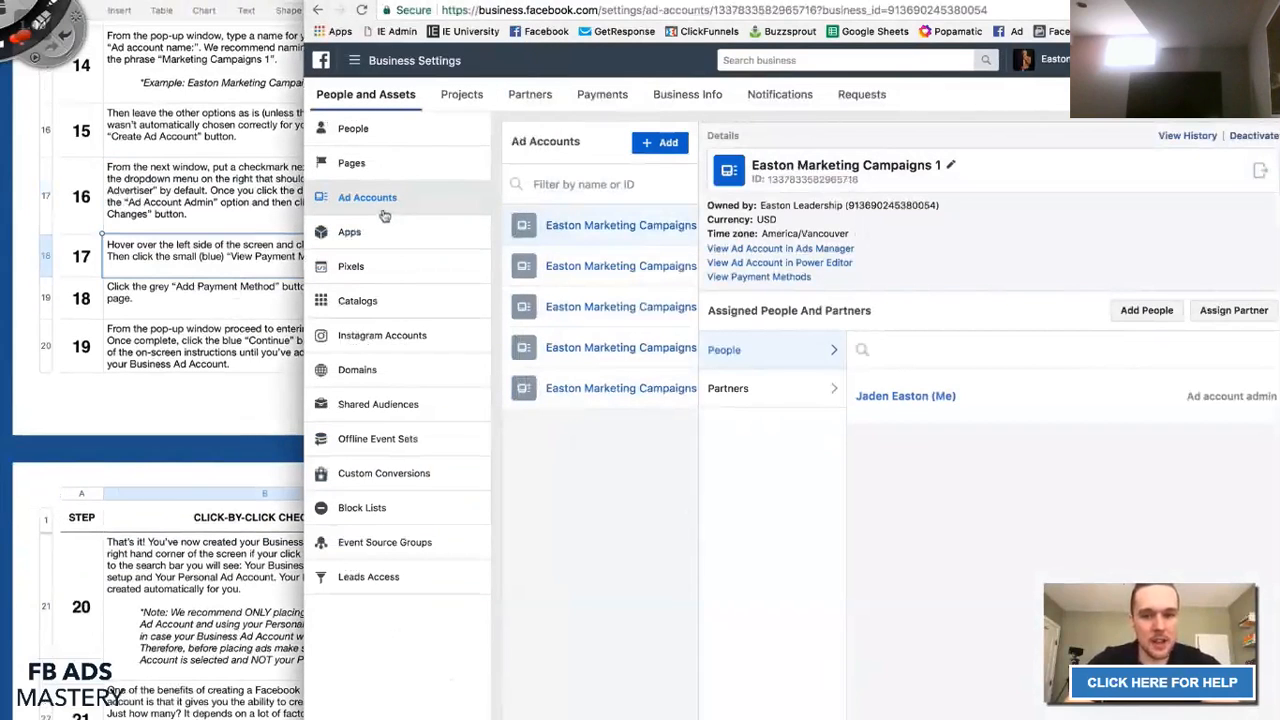
Review checklist step 18 and return to Business Settings.
left_click(152, 272)
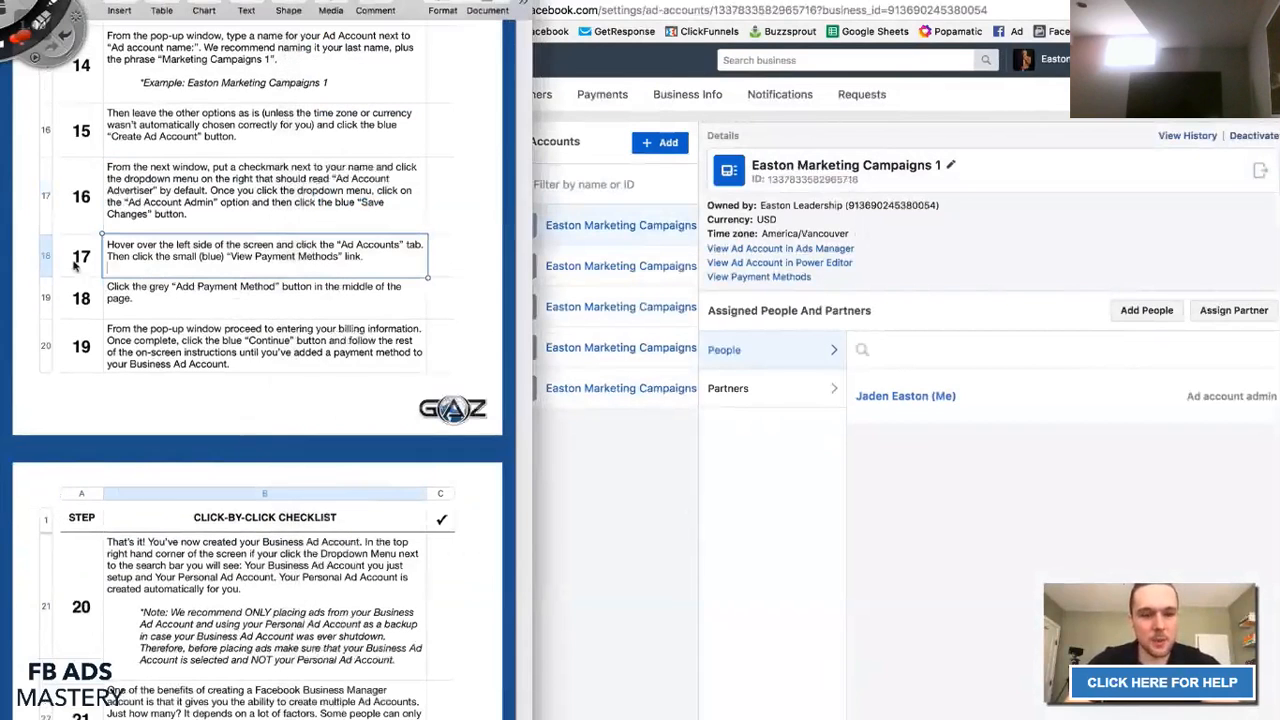
left_click(630, 536)
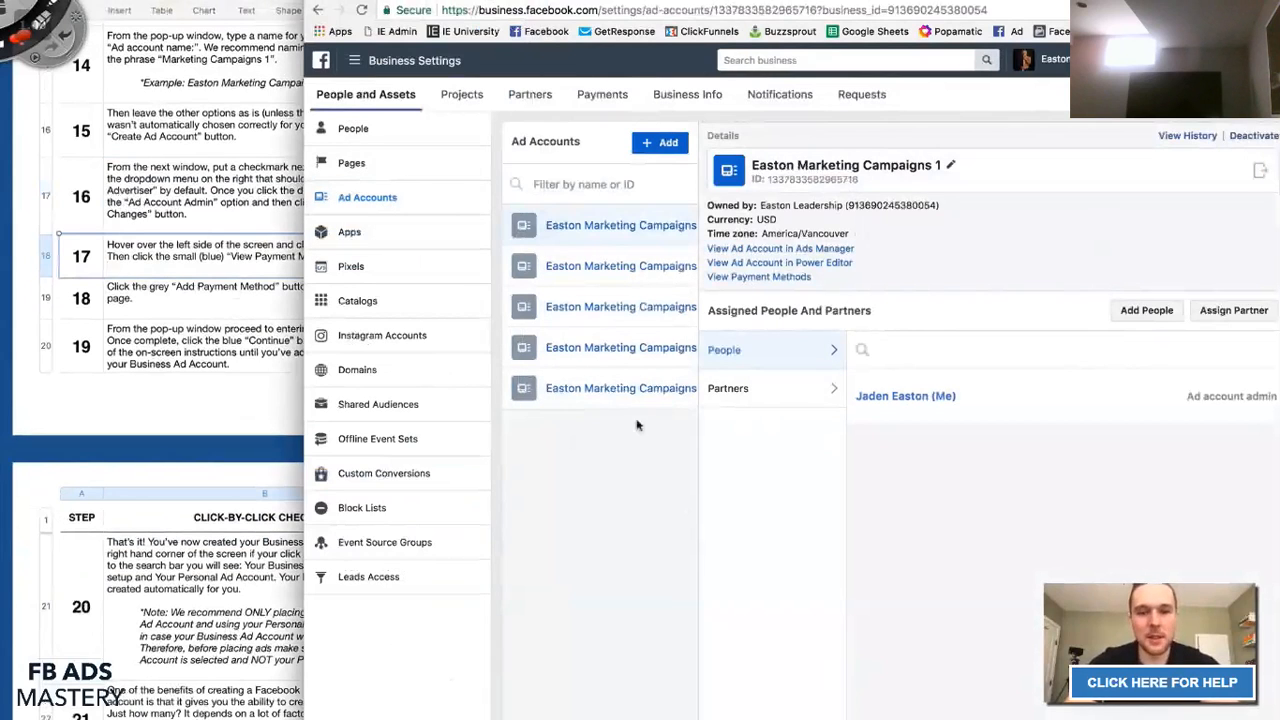
left_click(202, 328)
left_click(128, 300)
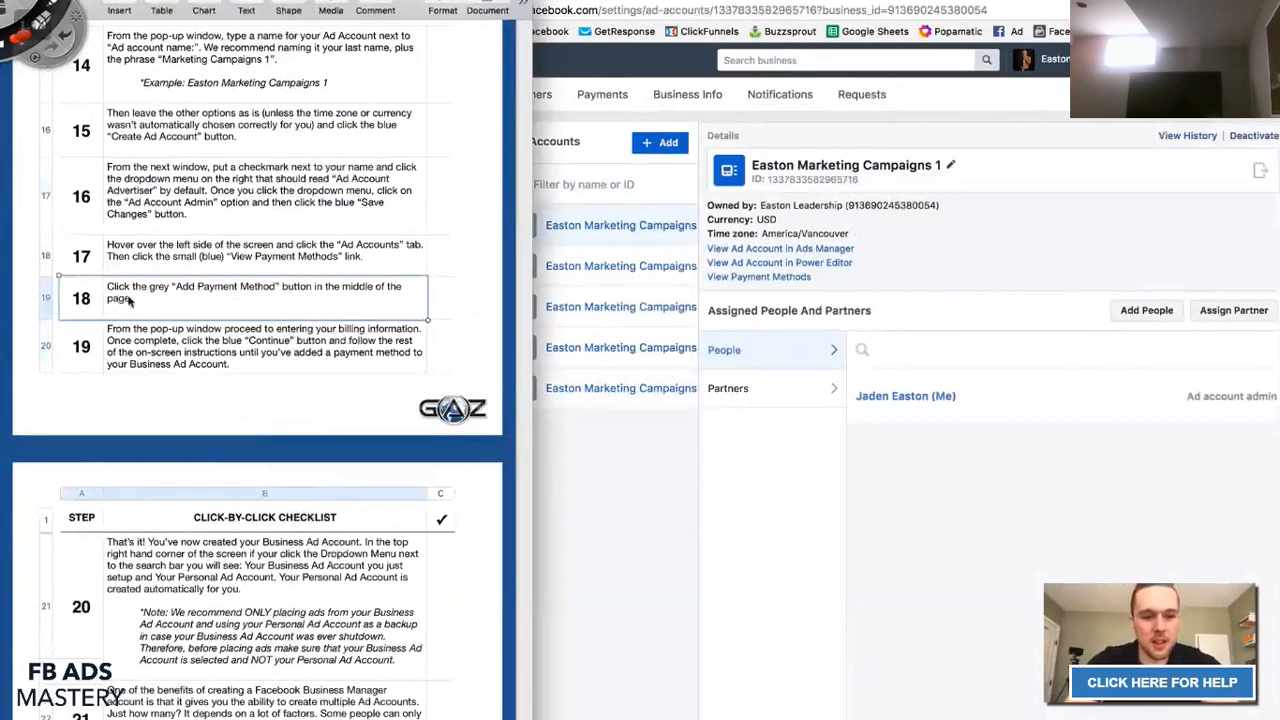
left_click(660, 528)
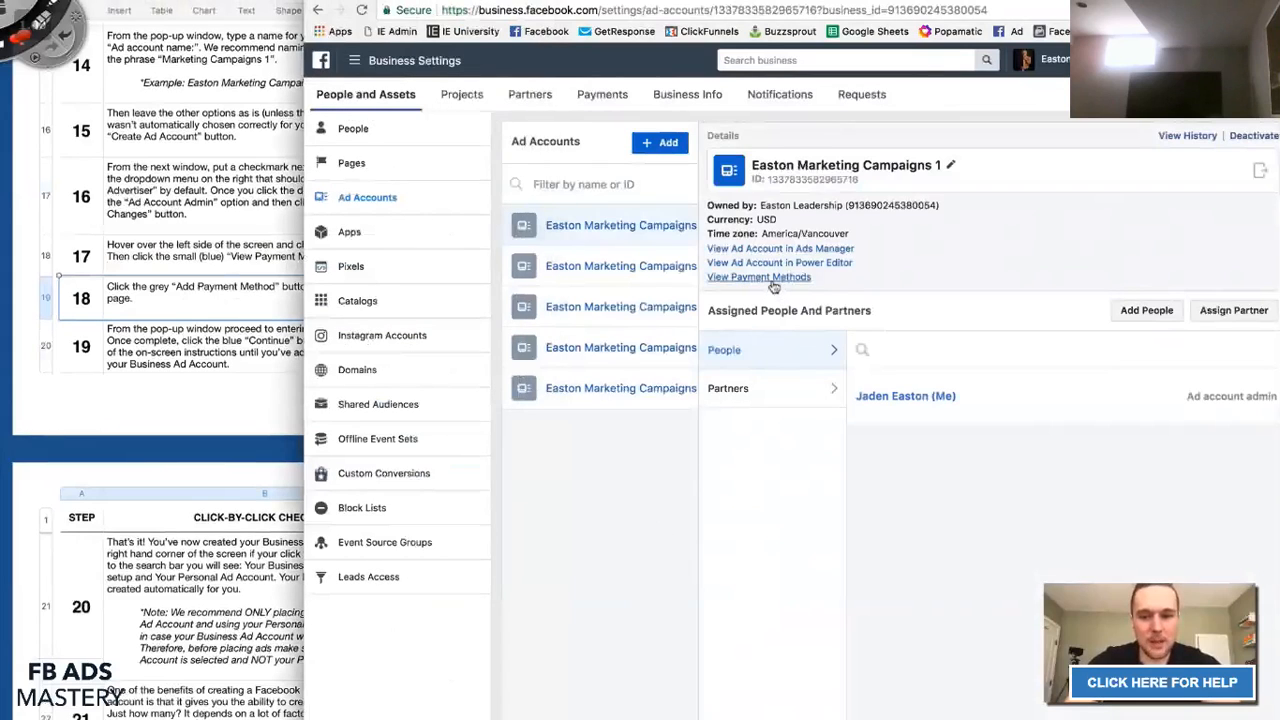
Open the ad account's payment methods while reviewing checklist step 18.
left_click(773, 278)
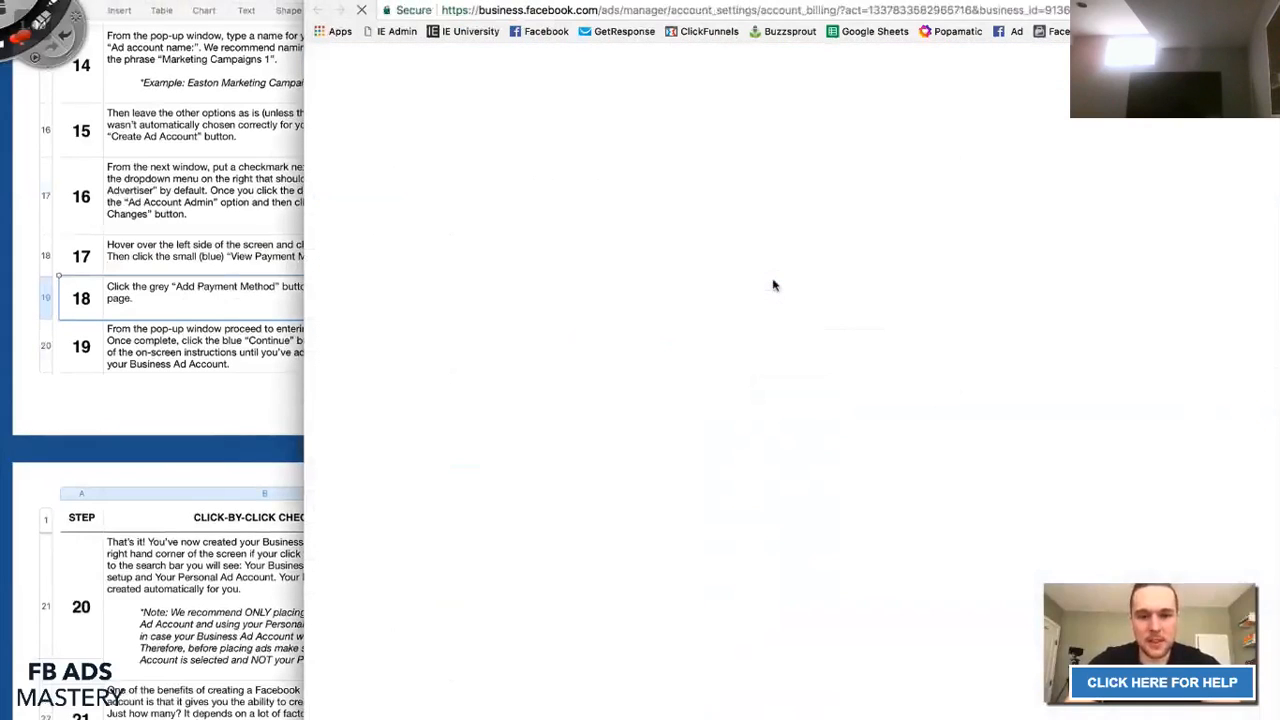
left_click(78, 297)
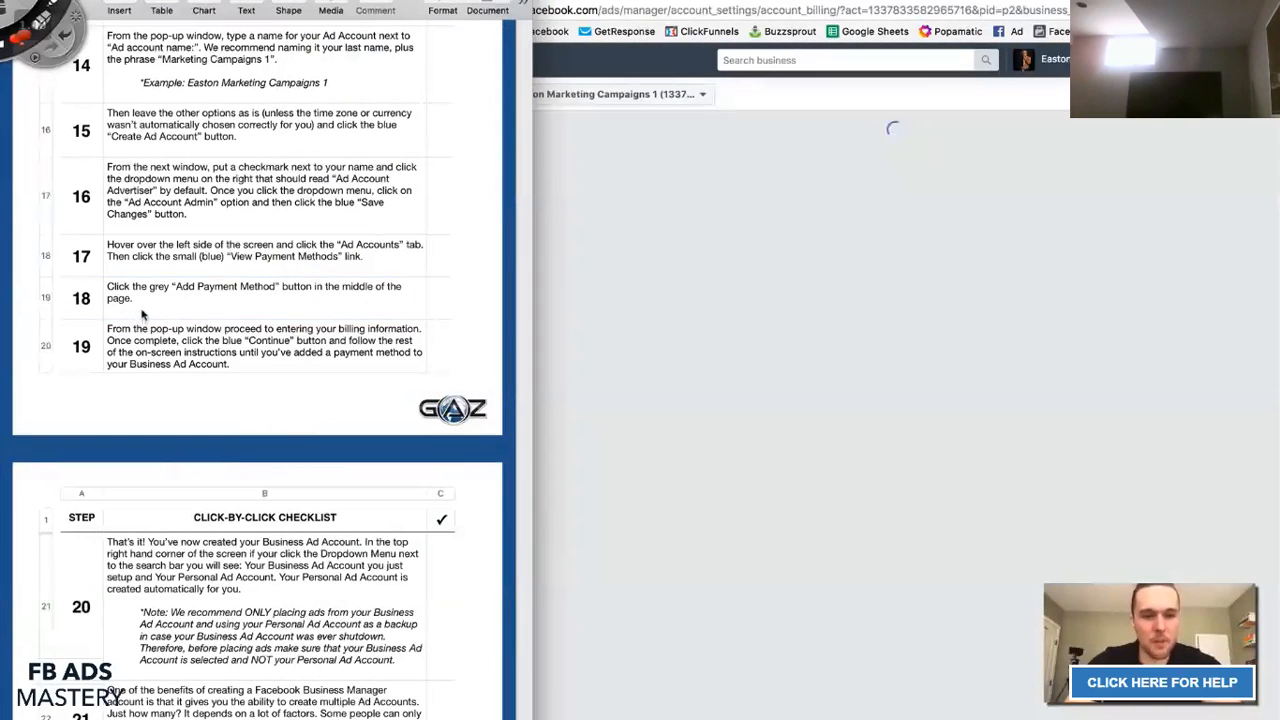
left_click(145, 318)
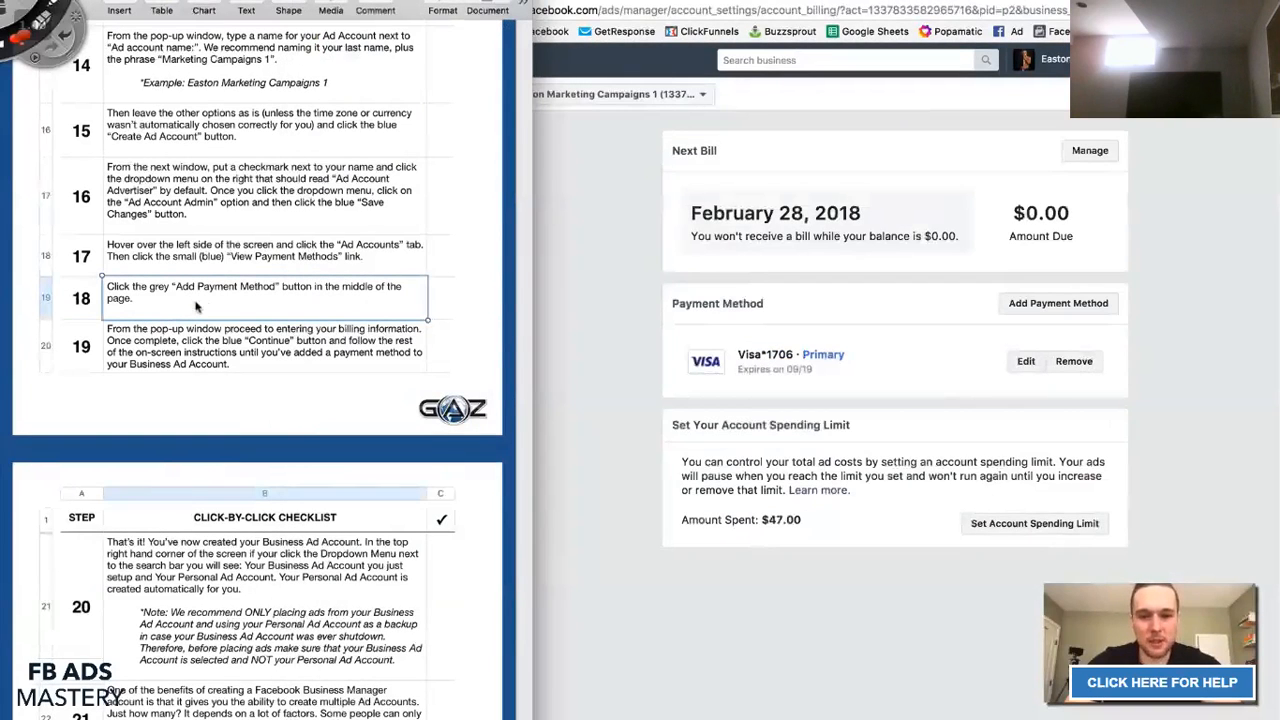
scroll(200, 300, "down", 4)
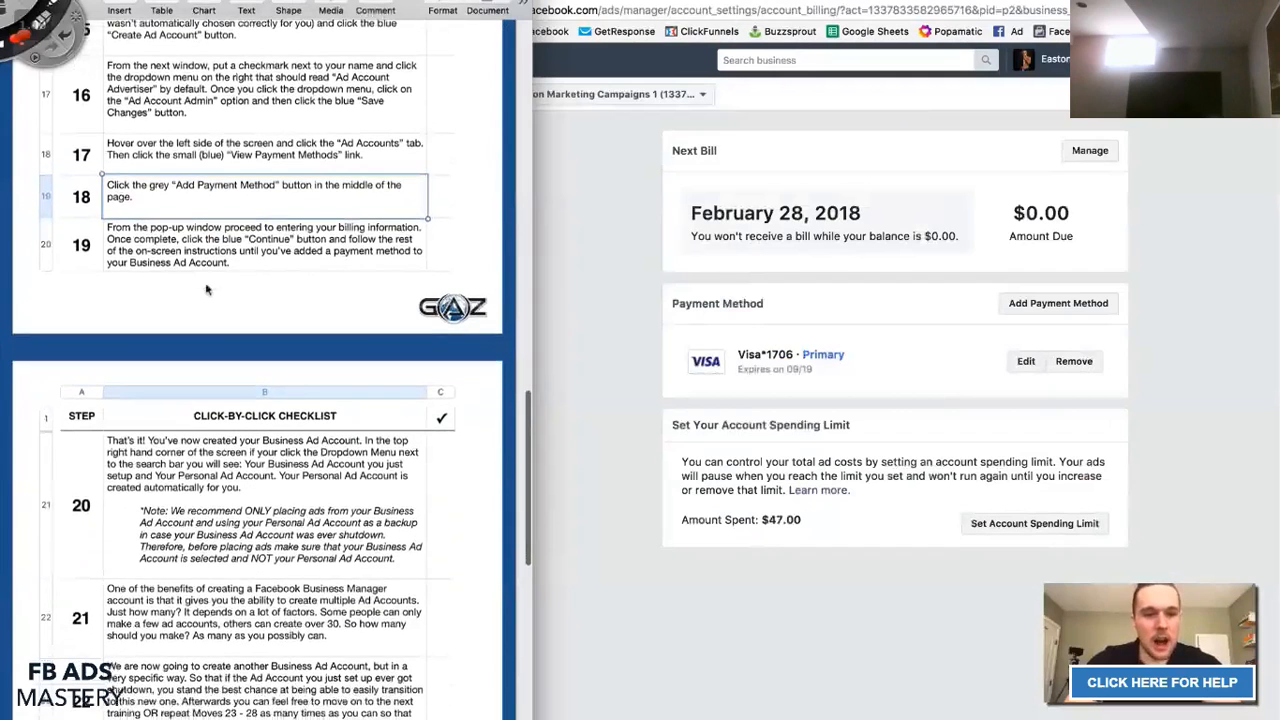
left_click(240, 158)
left_click(158, 200)
left_click(934, 278)
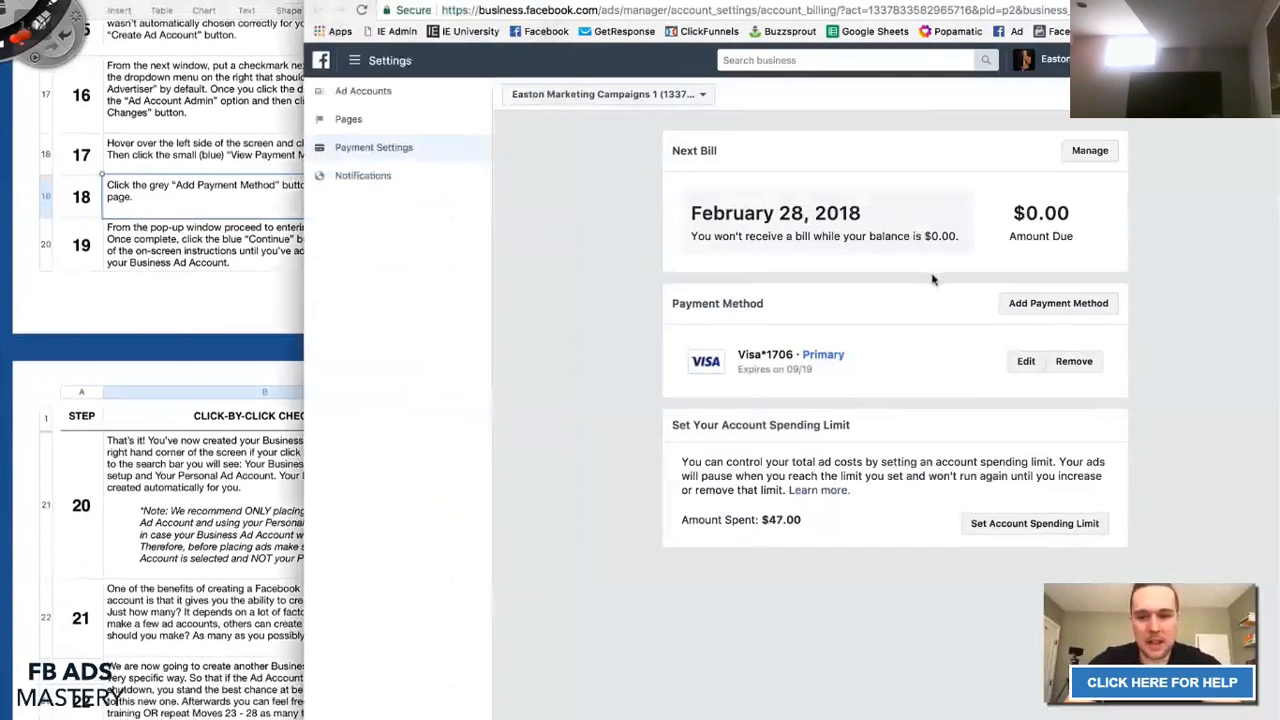
Show the add-payment form and mark Credit or Debit Card over PayPal and Ad Coupon.
left_click(1004, 303)
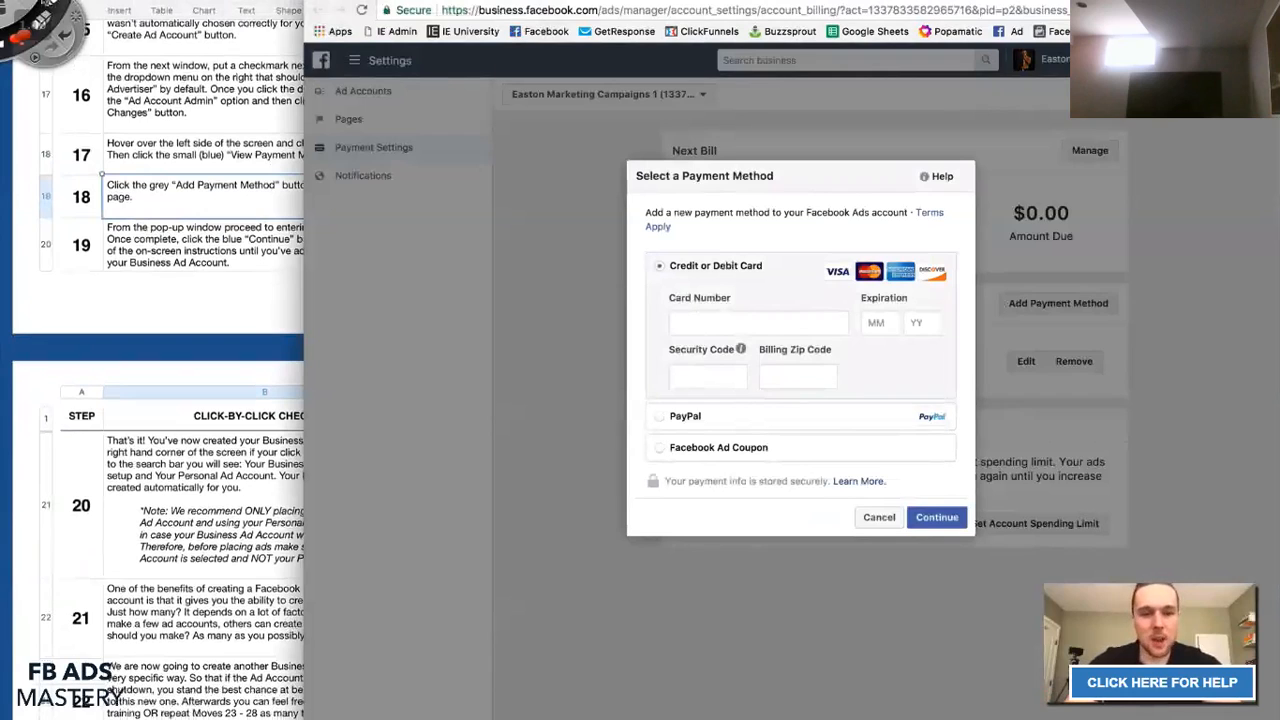
left_click_drag(635, 282, 798, 282)
left_click(647, 426)
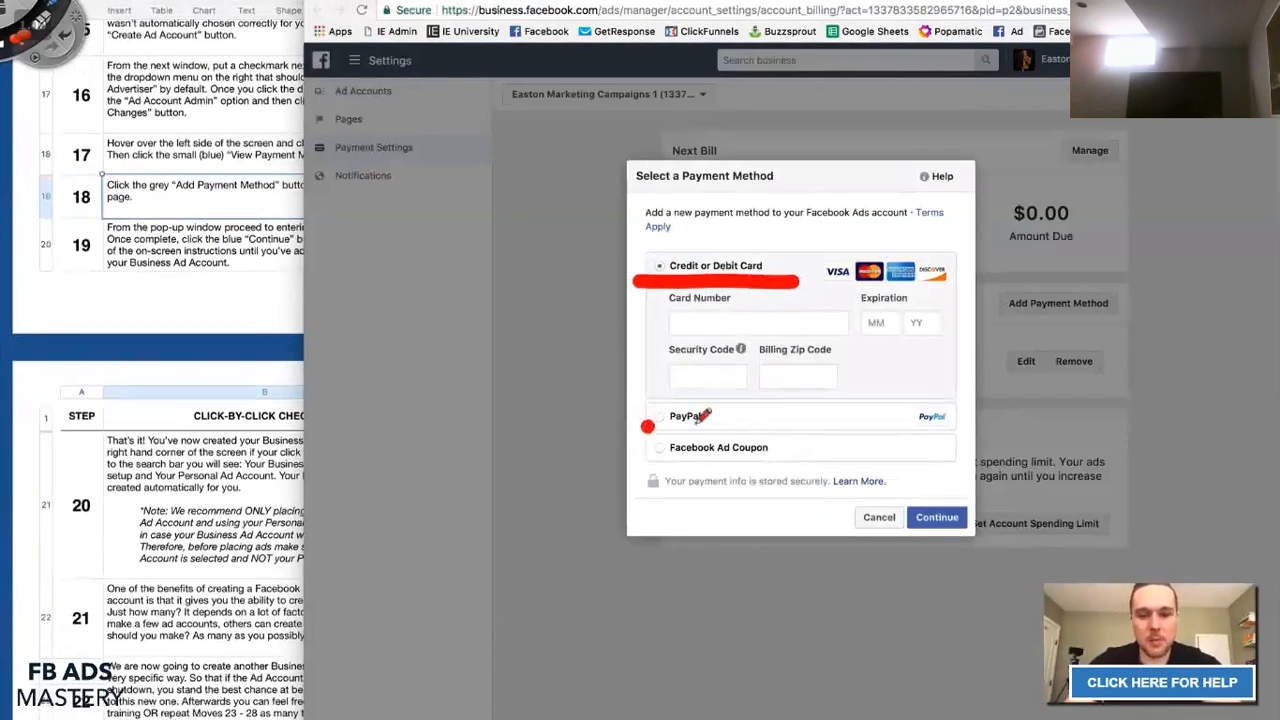
left_click_drag(642, 424, 744, 425)
left_click_drag(634, 455, 895, 456)
left_click_drag(632, 460, 966, 458)
mouse_move(652, 420)
left_mouse_down()
mouse_move(958, 412)
mouse_move(938, 422)
mouse_move(655, 416)
mouse_move(941, 415)
mouse_move(952, 398)
mouse_move(683, 404)
mouse_move(648, 430)
mouse_move(932, 420)
left_mouse_up()
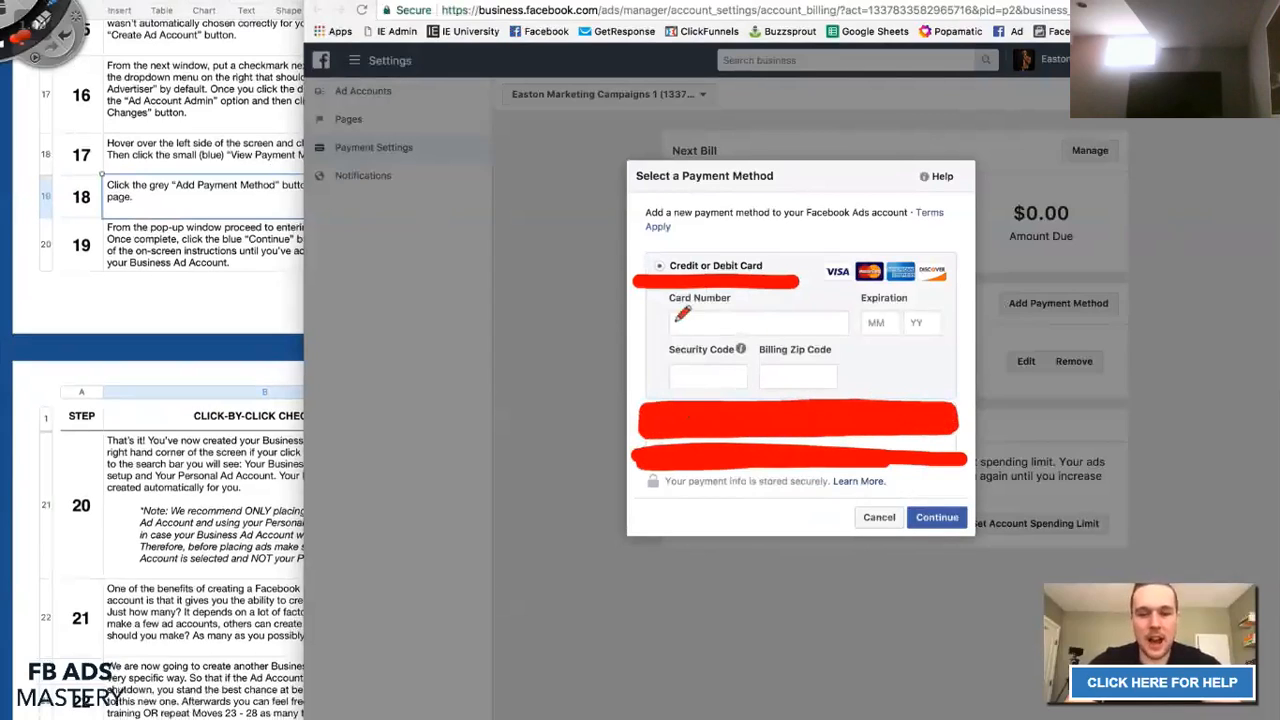
mouse_move(648, 268)
left_mouse_down()
mouse_move(670, 238)
mouse_move(808, 246)
mouse_move(776, 276)
mouse_move(766, 266)
left_mouse_up()
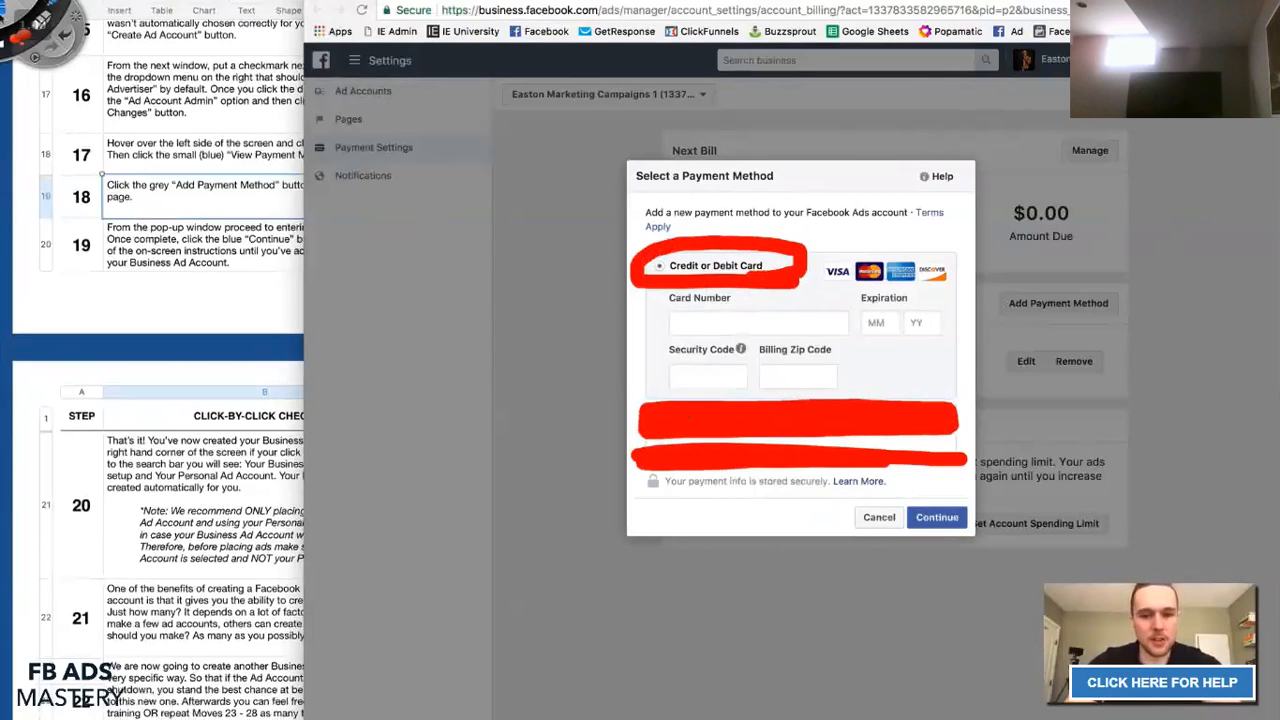
left_click(78, 14)
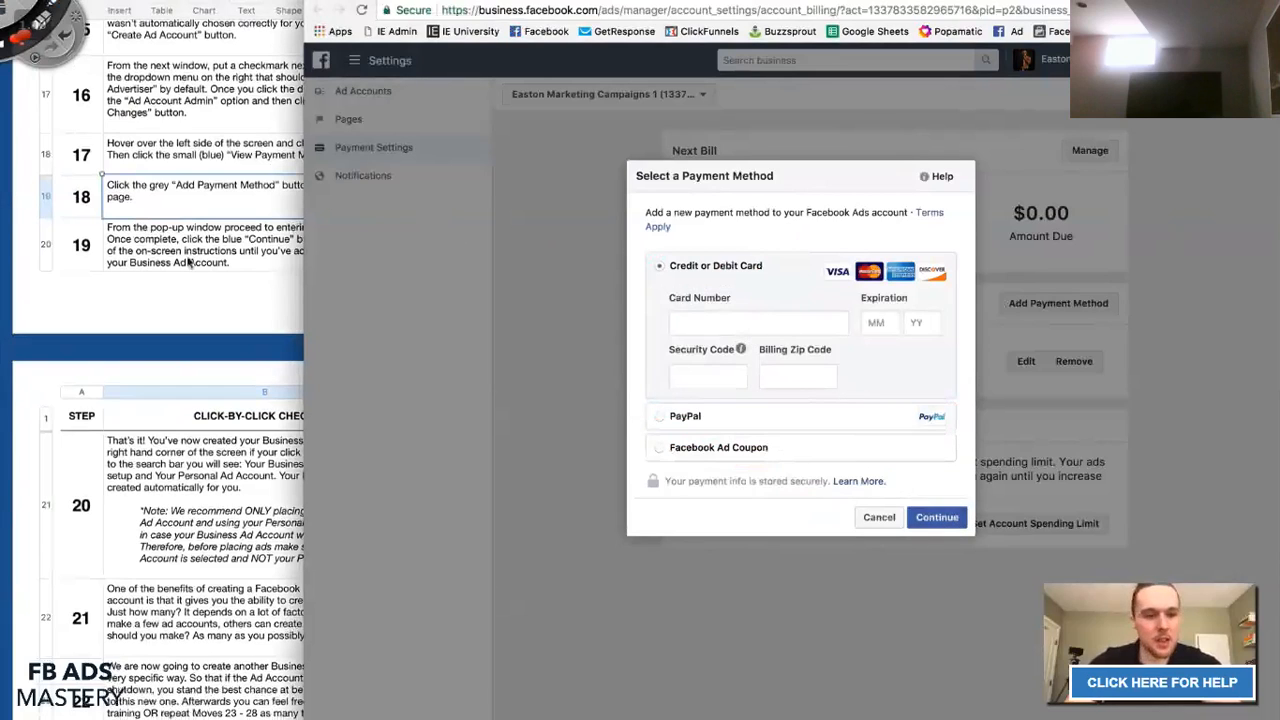
Review checklist step 19, then cancel the payment method form without adding anything.
left_click(262, 222)
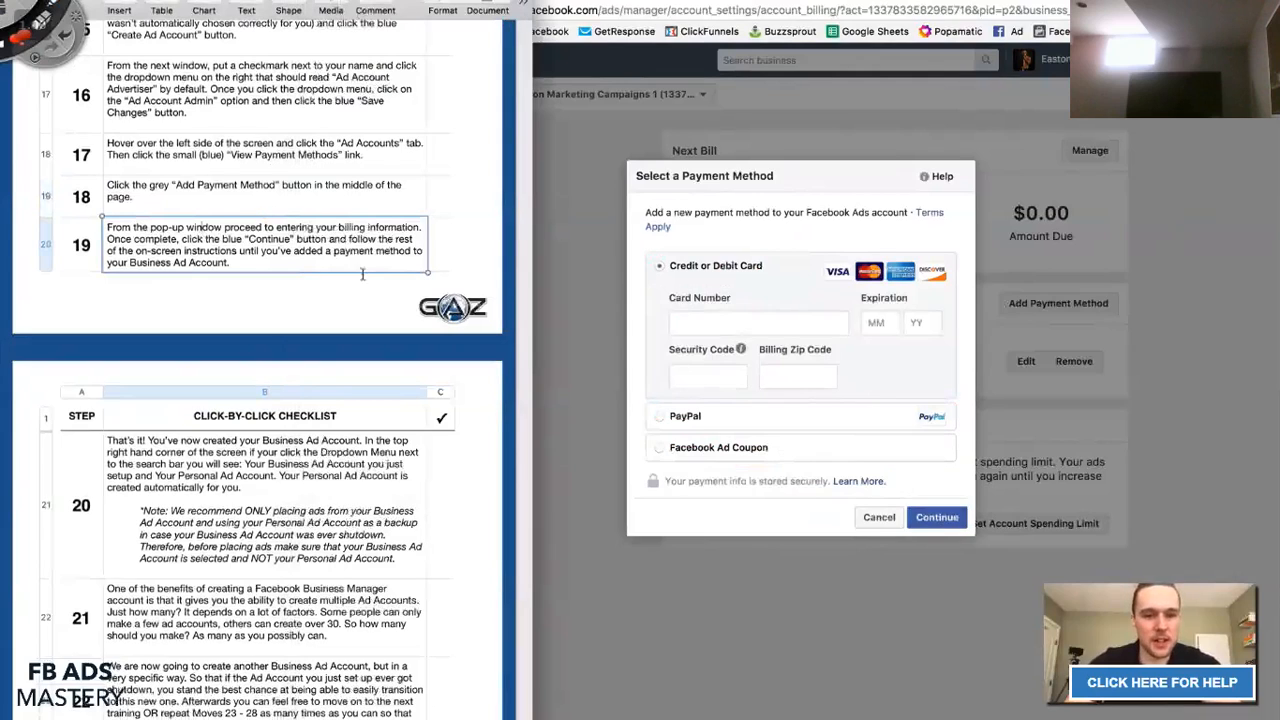
scroll(362, 275, "down", 2)
scroll(362, 275, "up", 3)
scroll(361, 275, "down", 3)
scroll(362, 280, "up", 4)
scroll(362, 280, "down", 5)
scroll(362, 281, "up", 3)
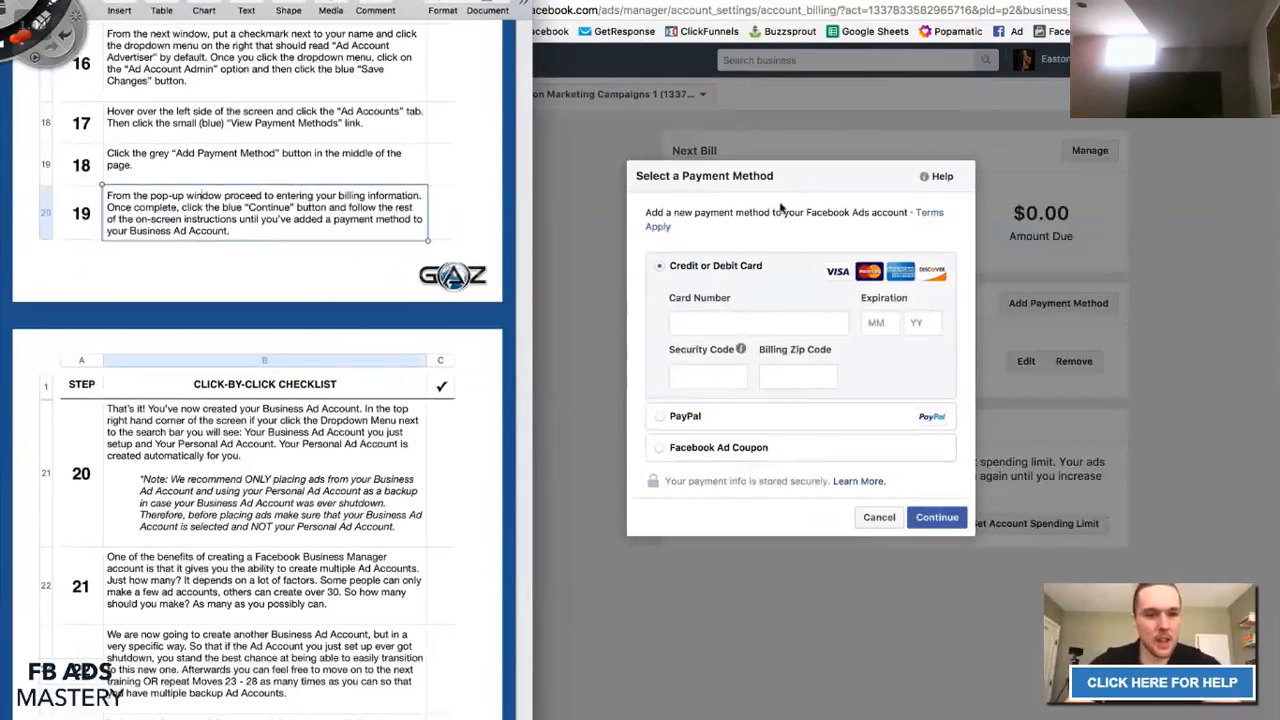
left_click(879, 518)
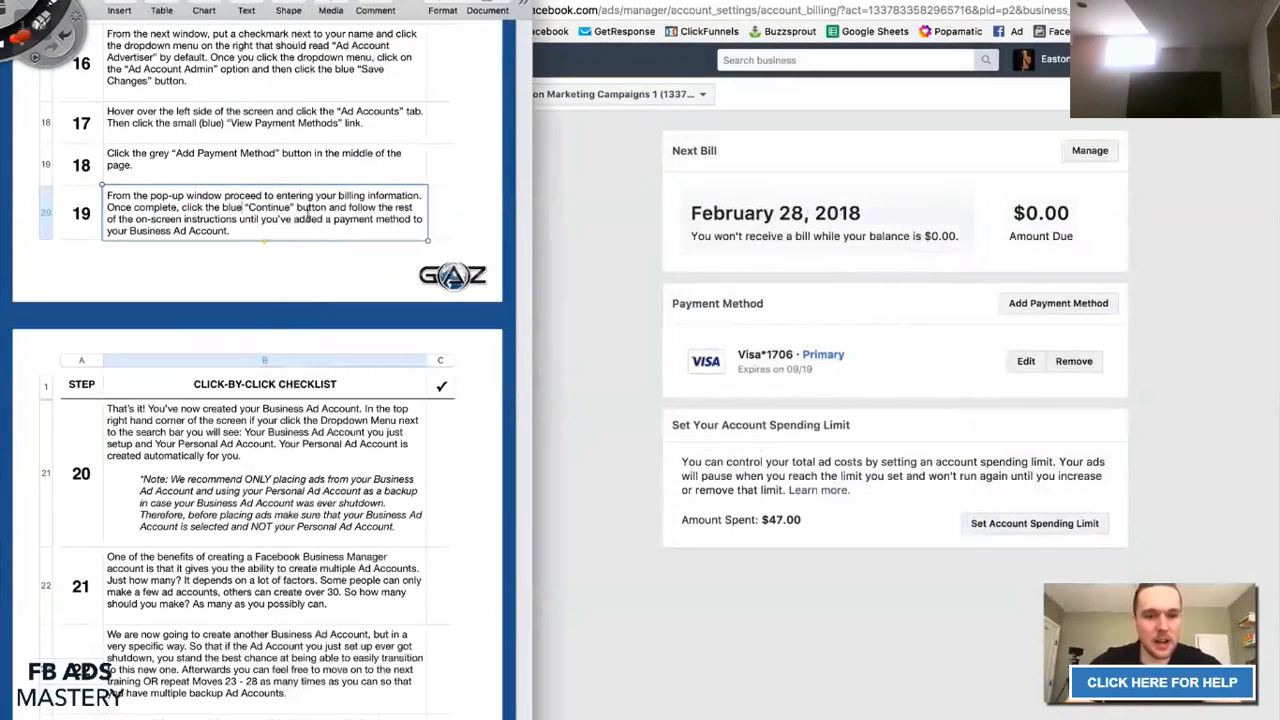
scroll(309, 217, "down", 5)
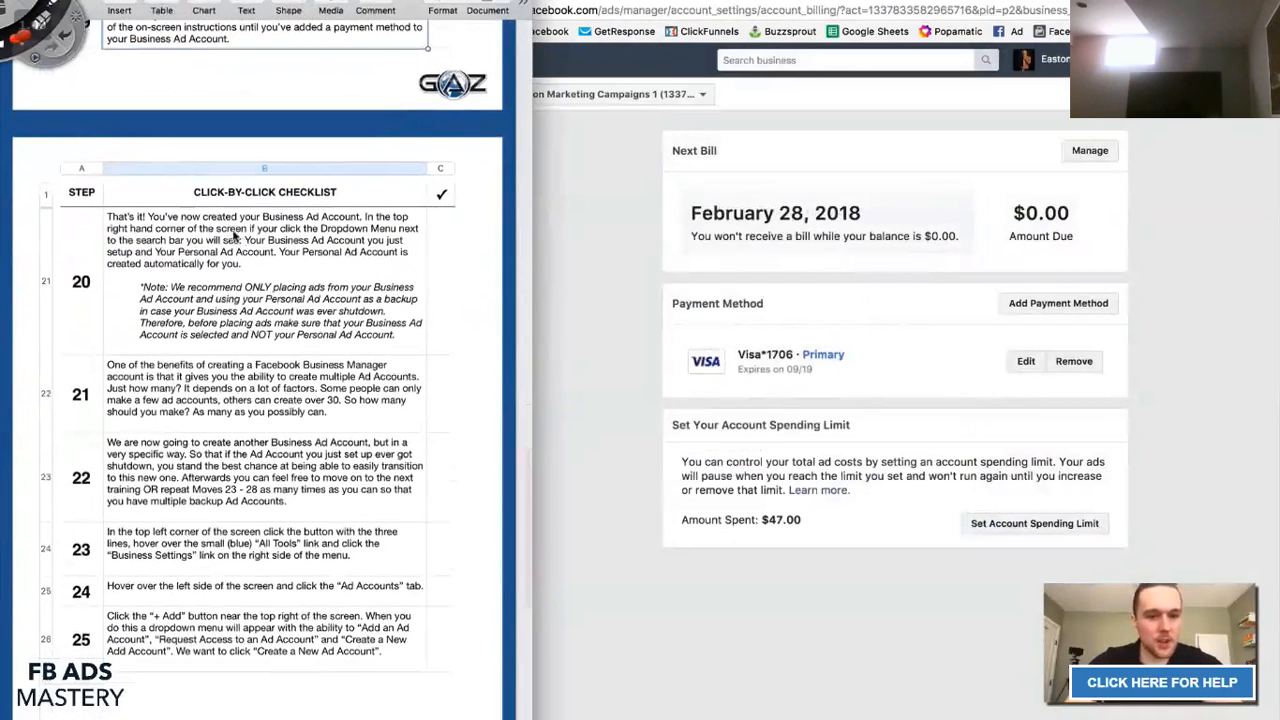
left_click(642, 190)
left_click(1050, 60)
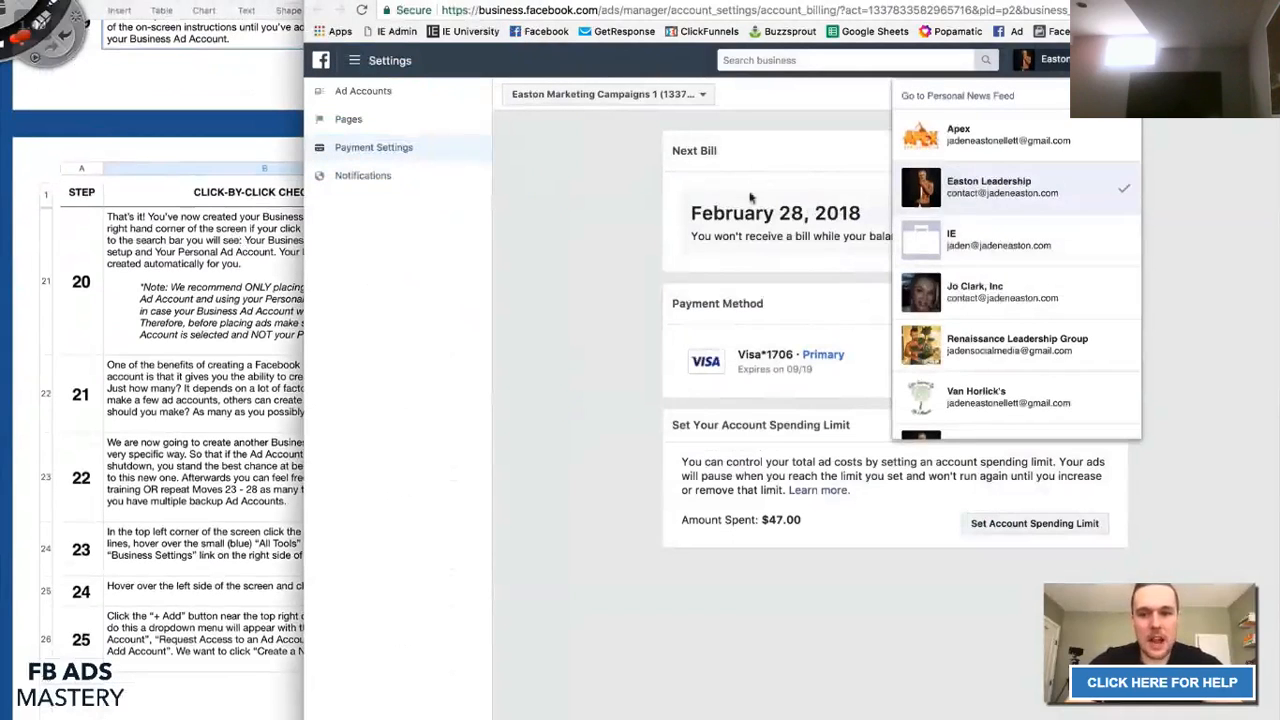
left_click(591, 233)
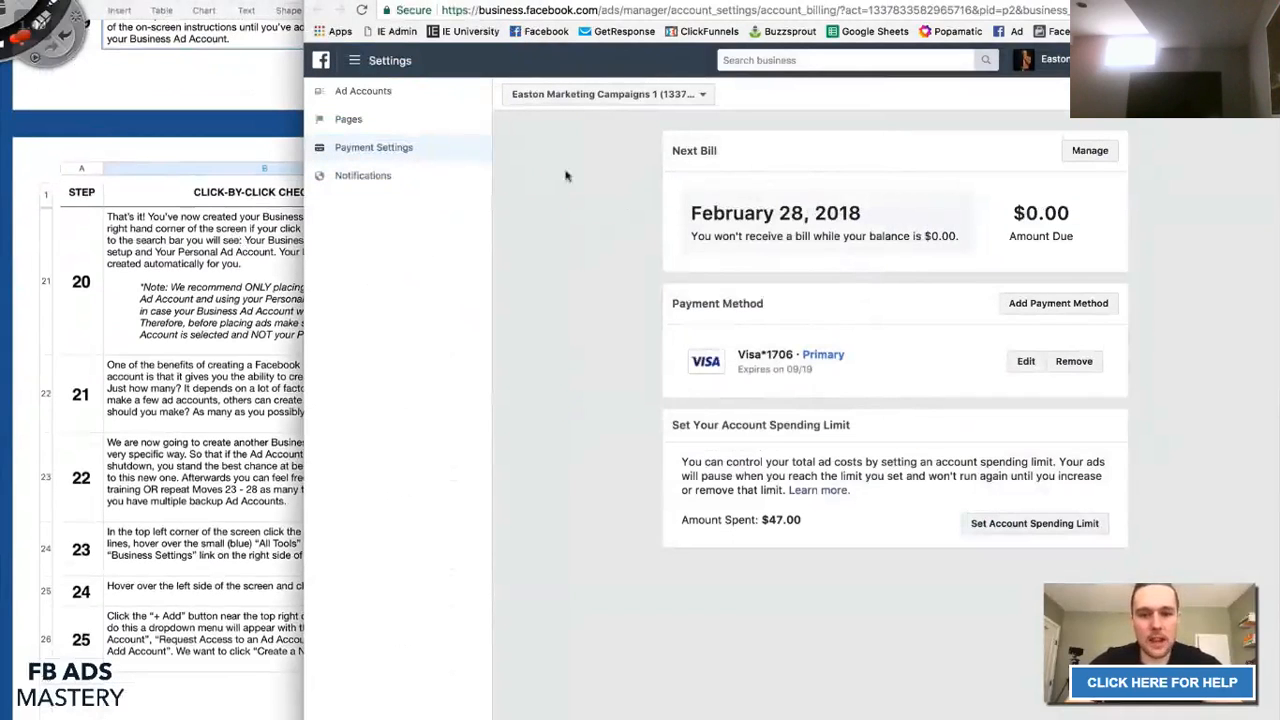
left_click(67, 246)
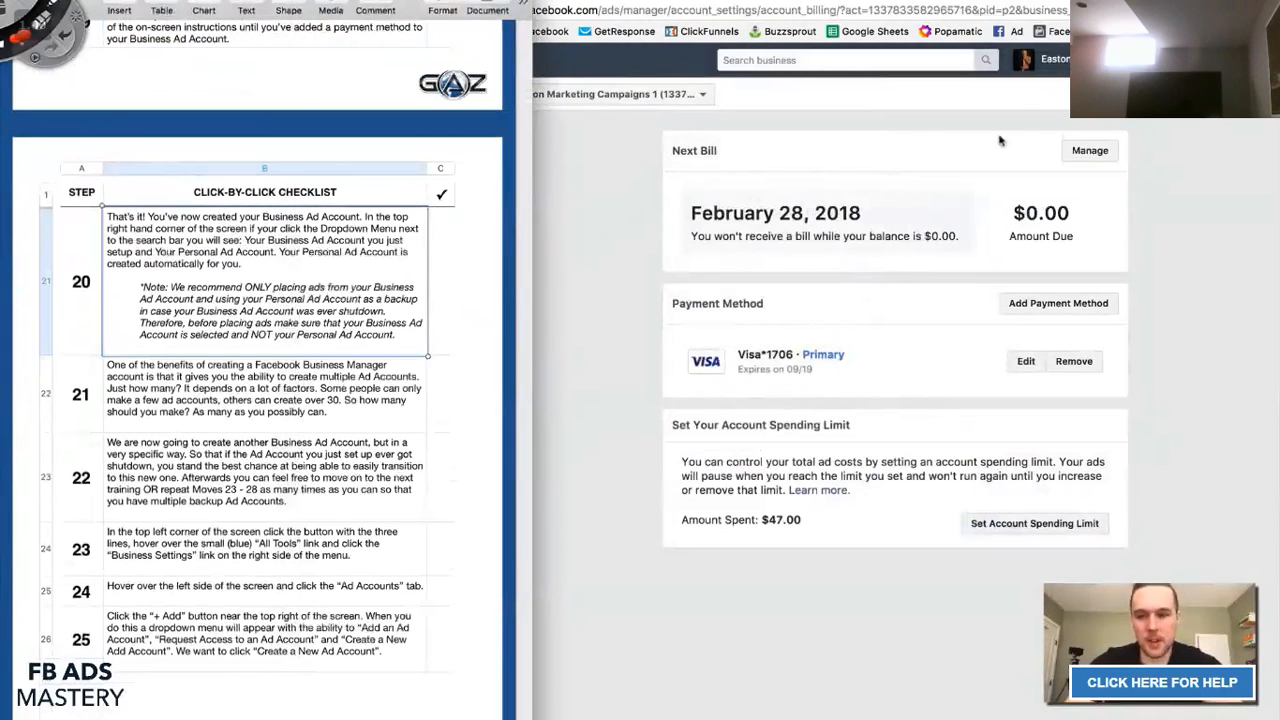
left_click(999, 141)
left_click(1045, 59)
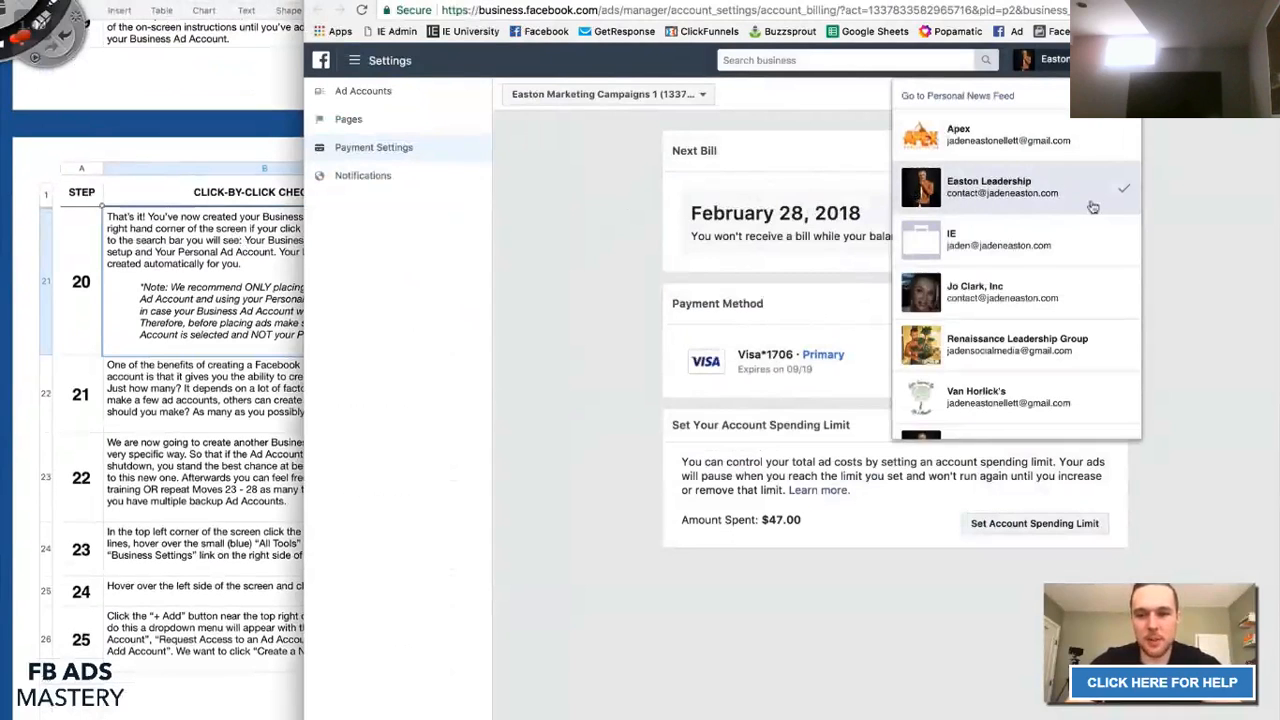
scroll(1090, 210, "down", 1)
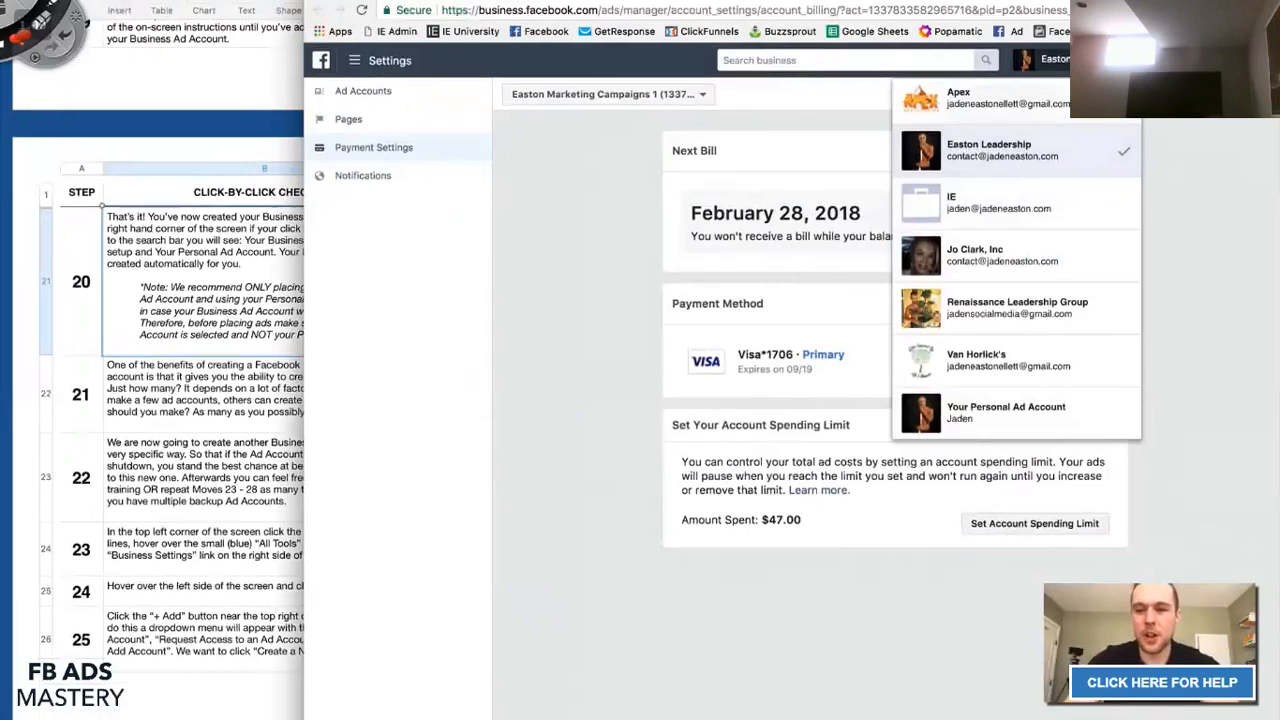
left_click(1000, 150)
left_click(1040, 60)
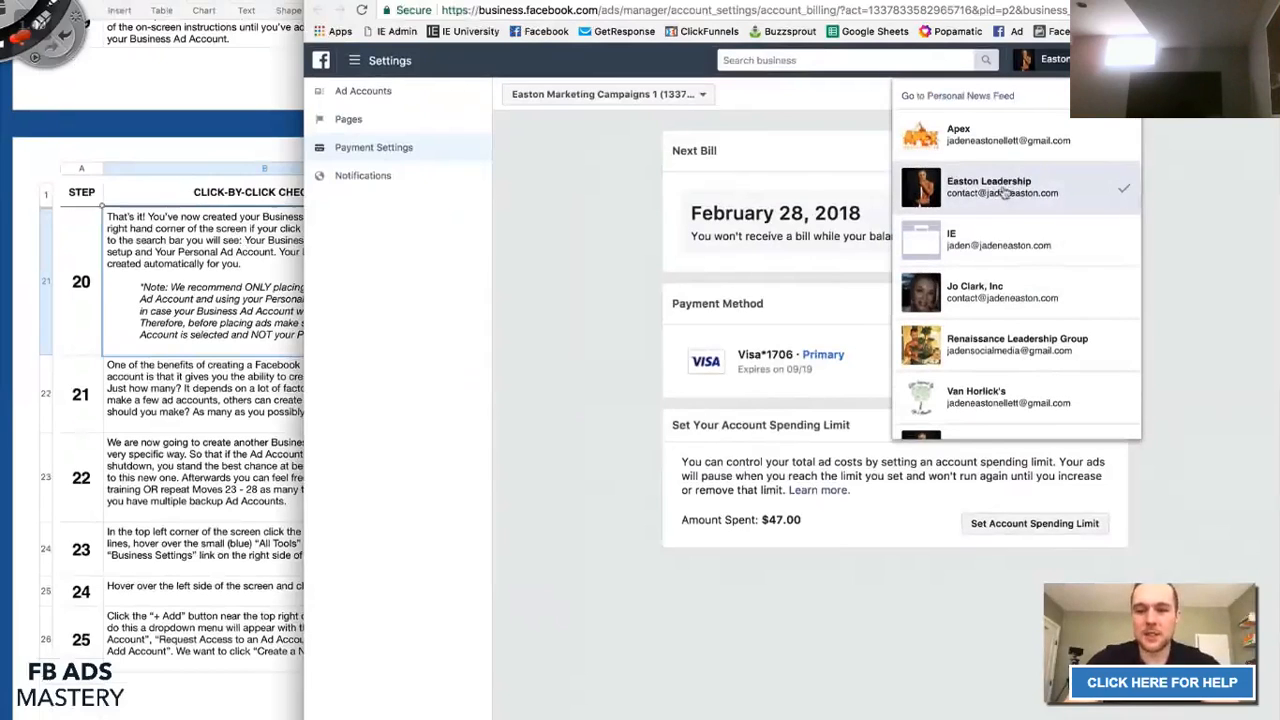
left_click(1045, 60)
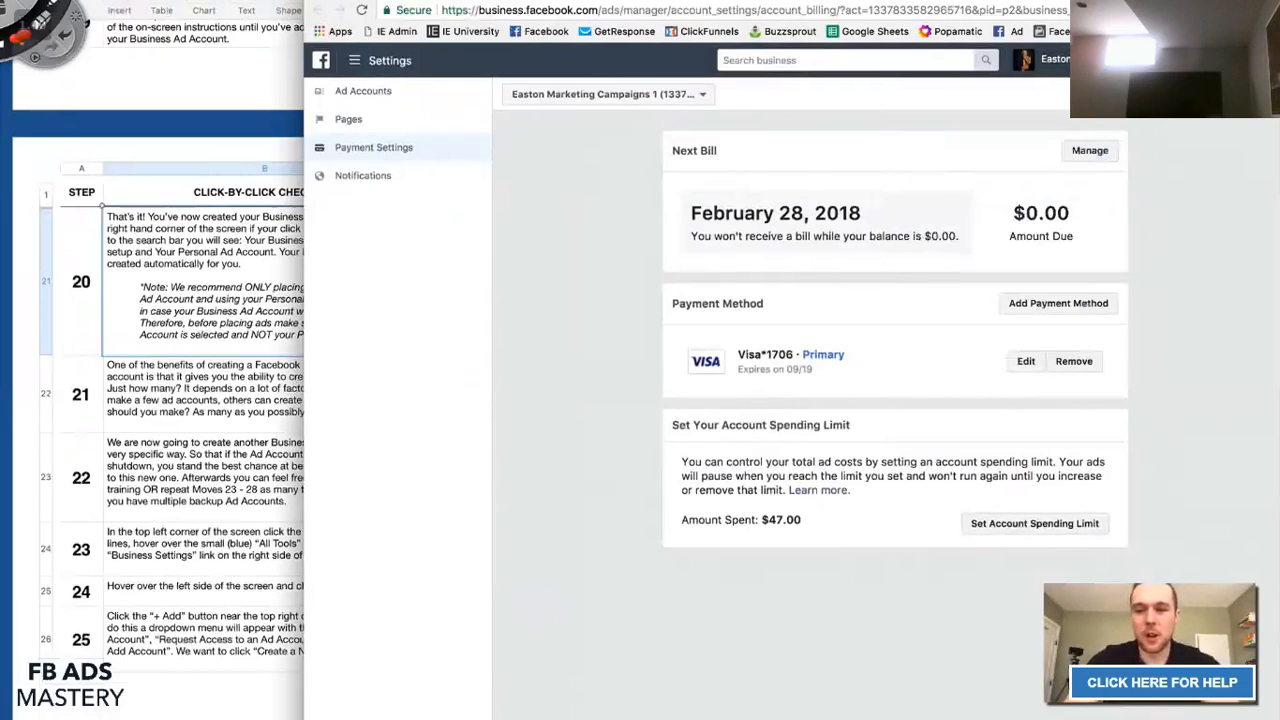
left_click(1045, 60)
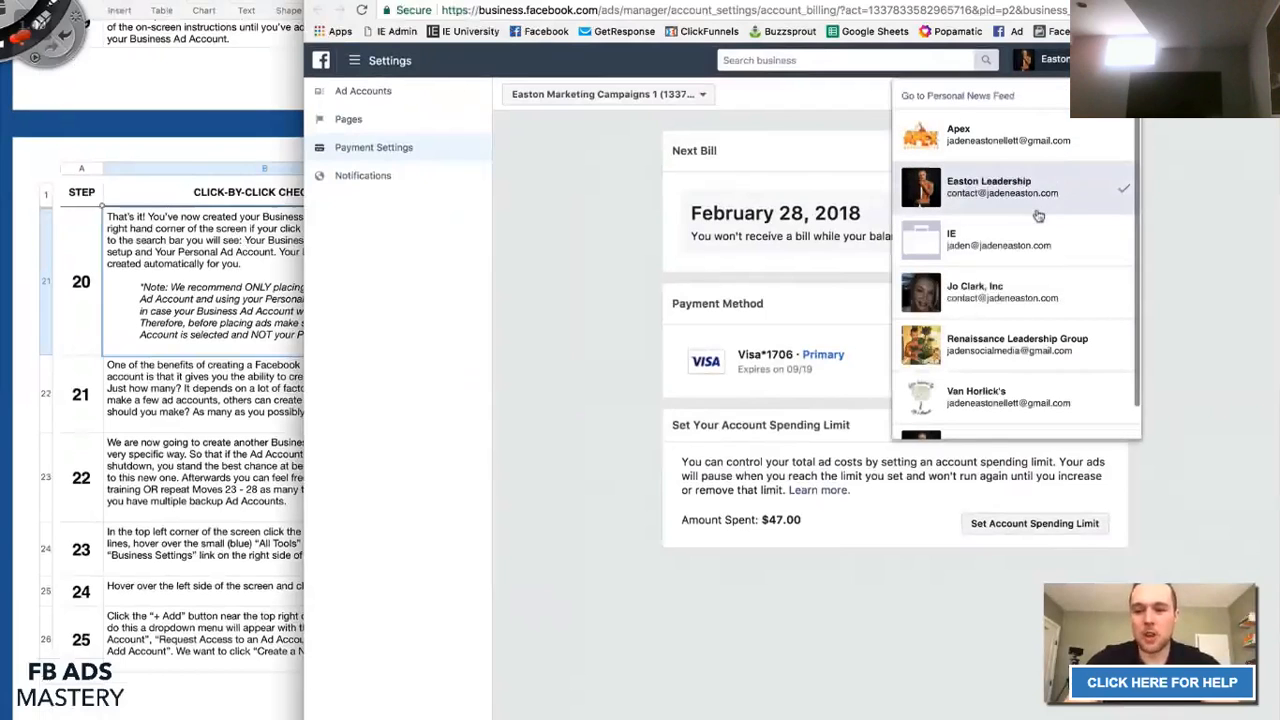
scroll(1037, 210, "down", 1)
left_click(1045, 60)
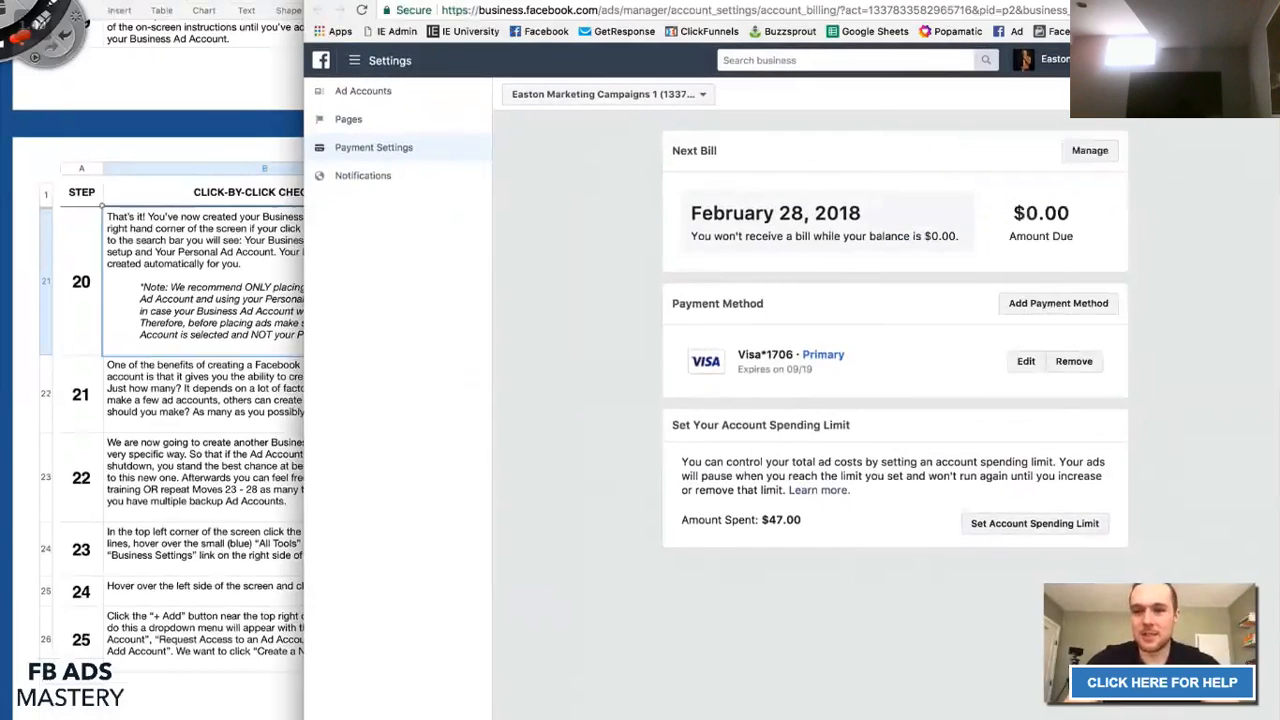
left_click(1045, 60)
scroll(1075, 352, "down", 1)
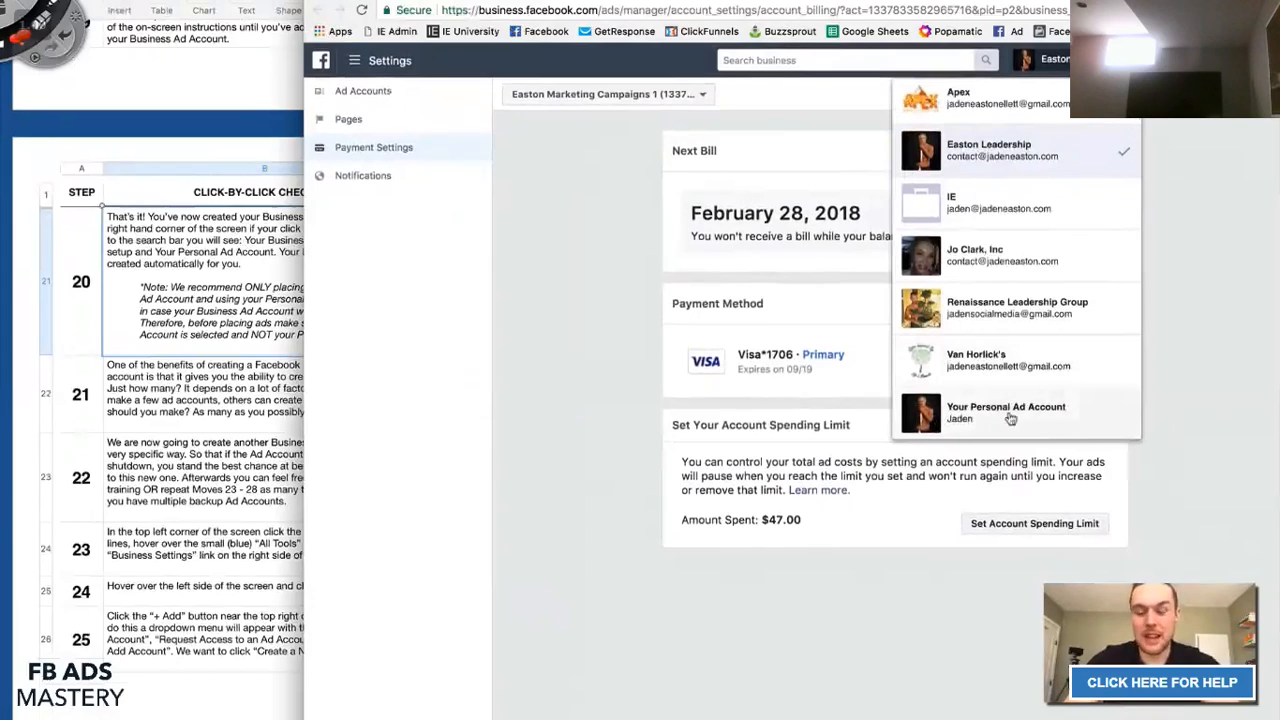
left_click(1197, 358)
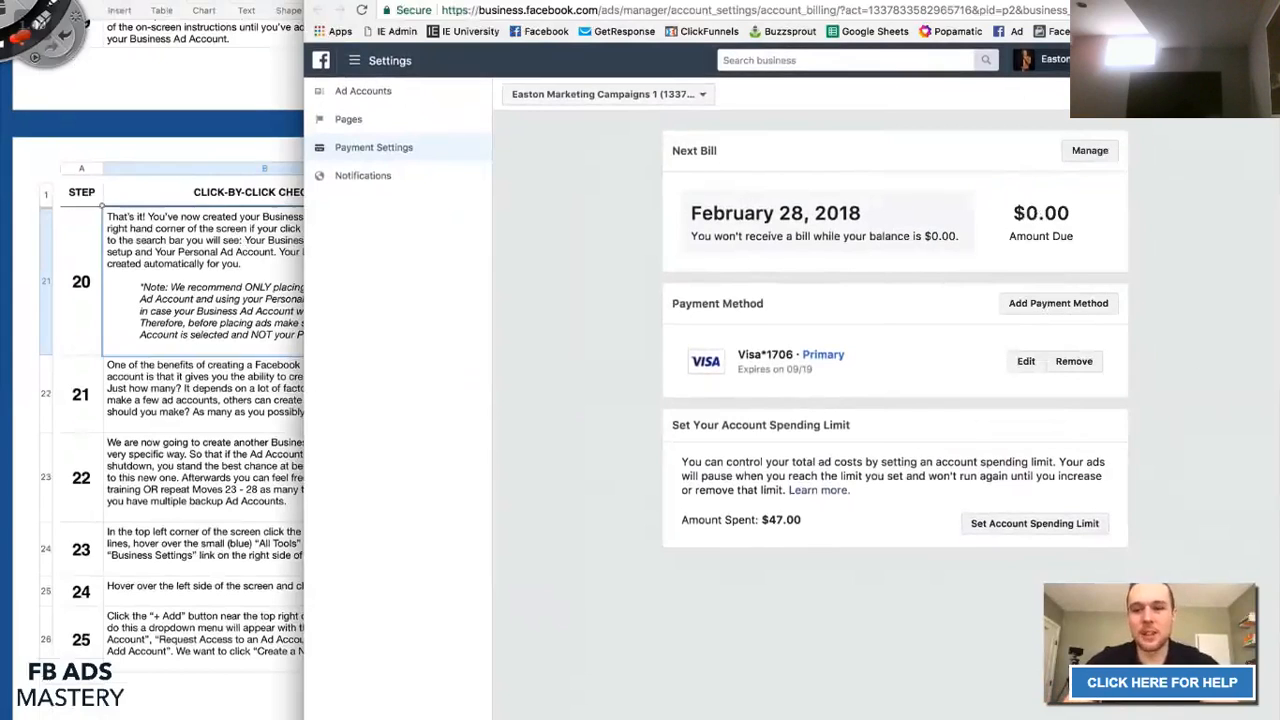
left_click(1045, 60)
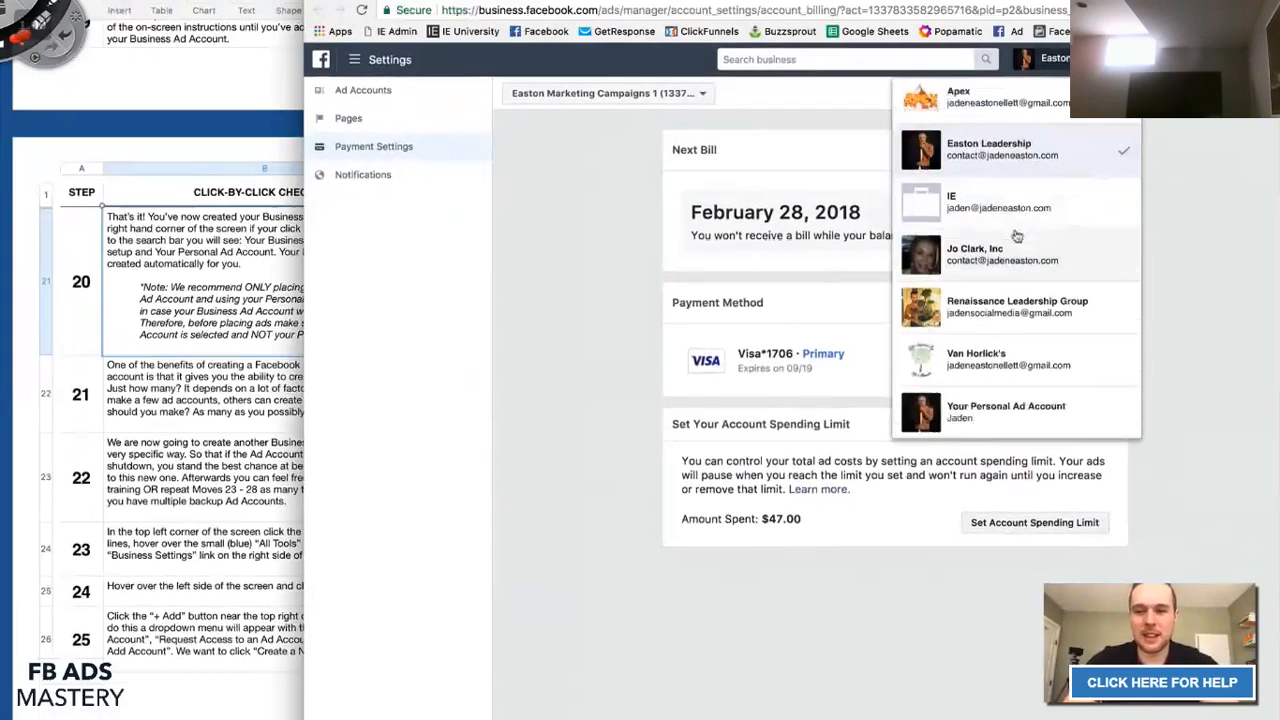
left_click(290, 340)
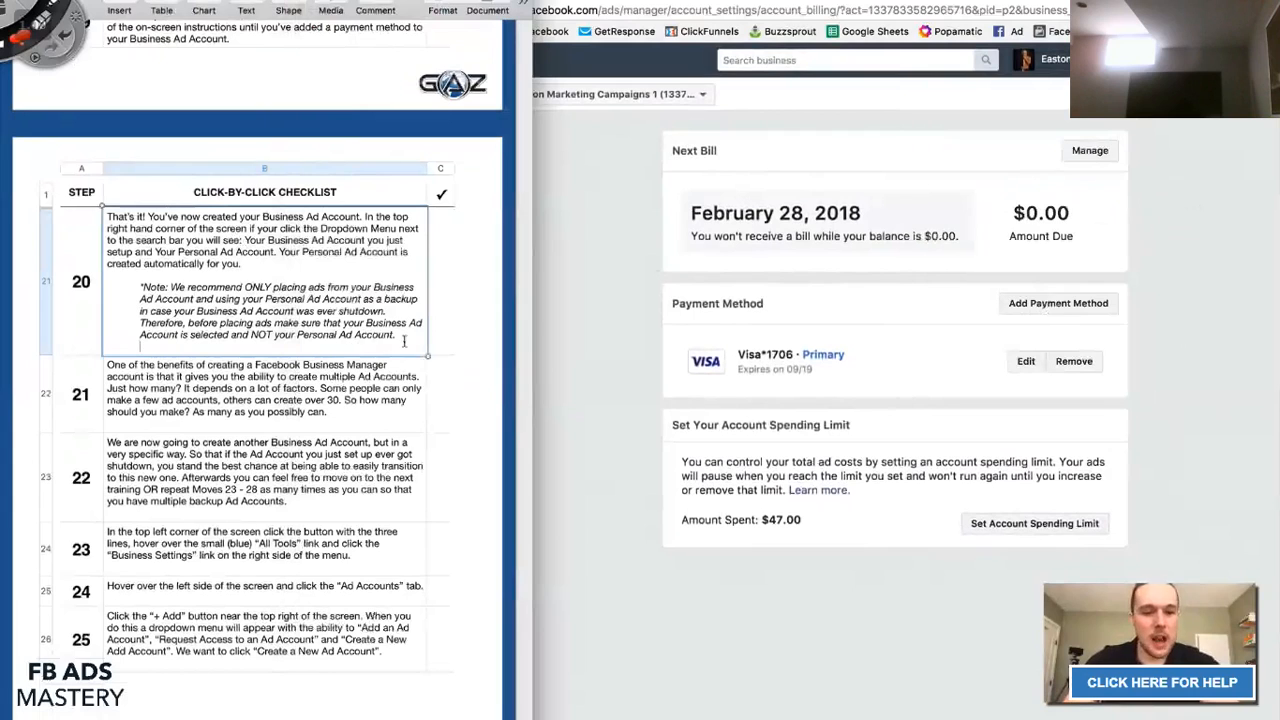
Review the step 20 and step 21 notes in the checklist.
left_click_drag(405, 341, 100, 214)
left_click(142, 238)
scroll(300, 320, "down", 3)
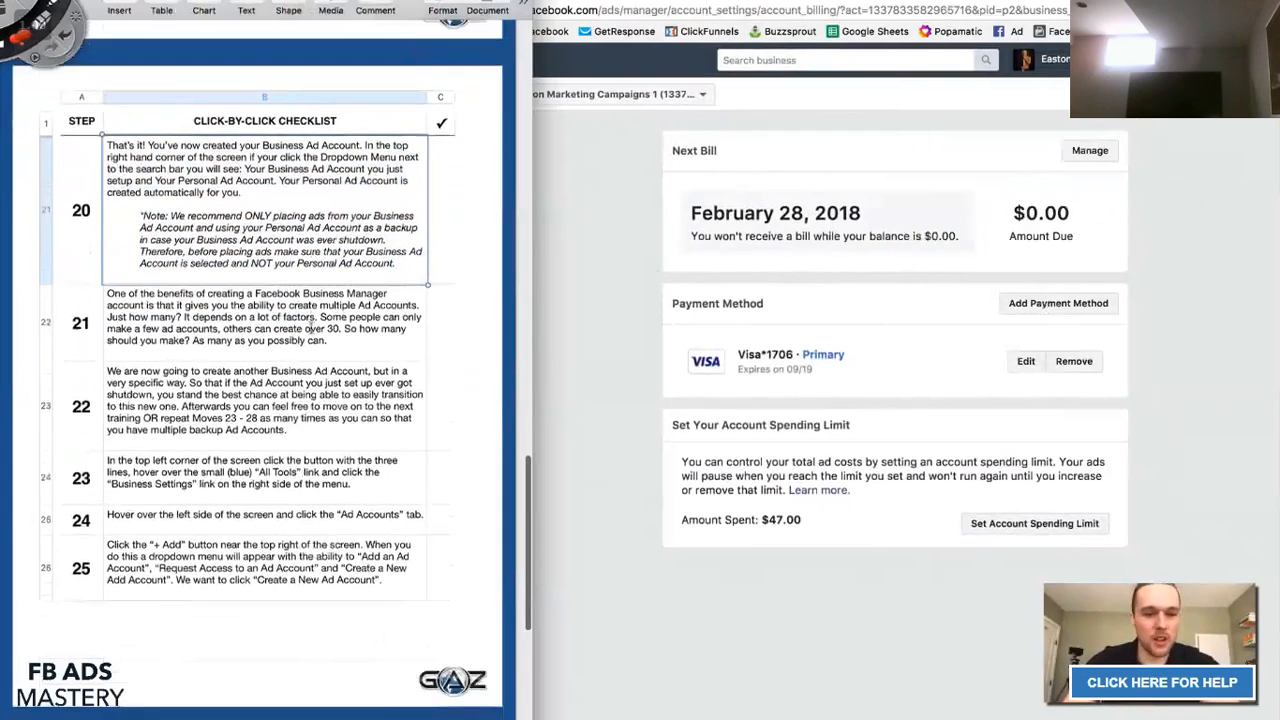
scroll(311, 327, "down", 5)
left_click(112, 185)
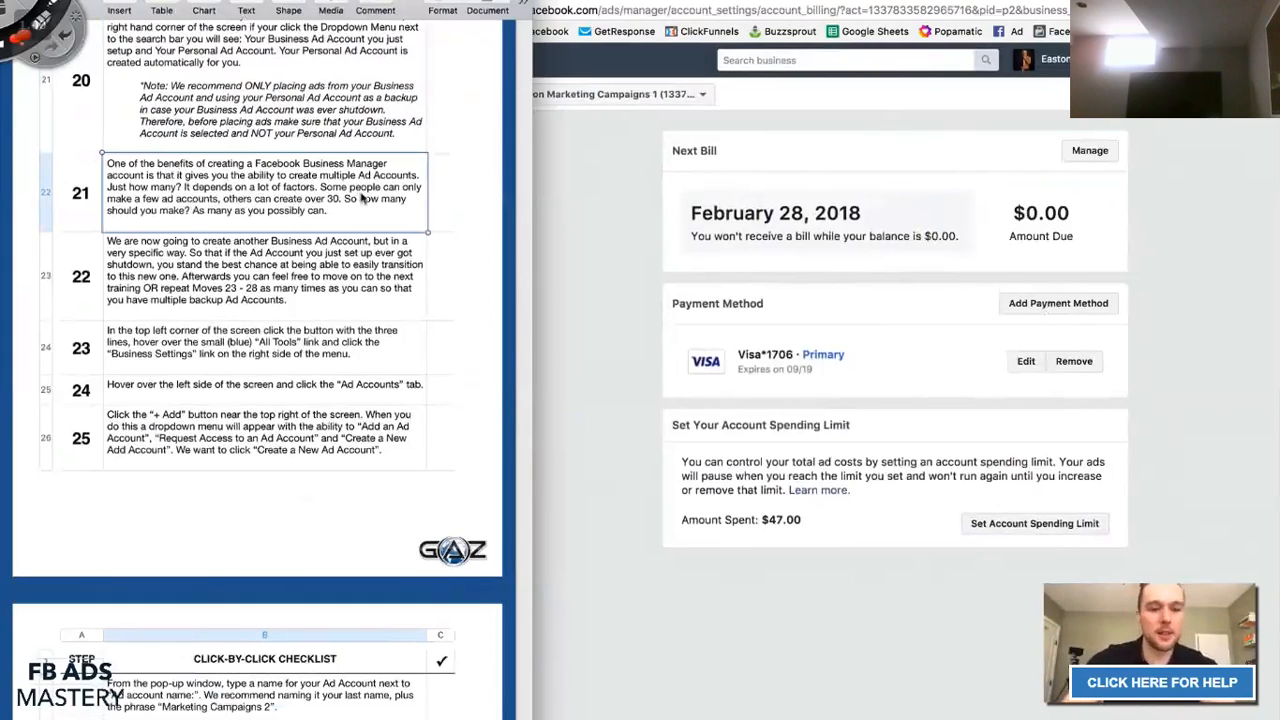
Highlight 'Moves 23 - 28' in step 22, then return to the Facebook settings page.
left_click(101, 275)
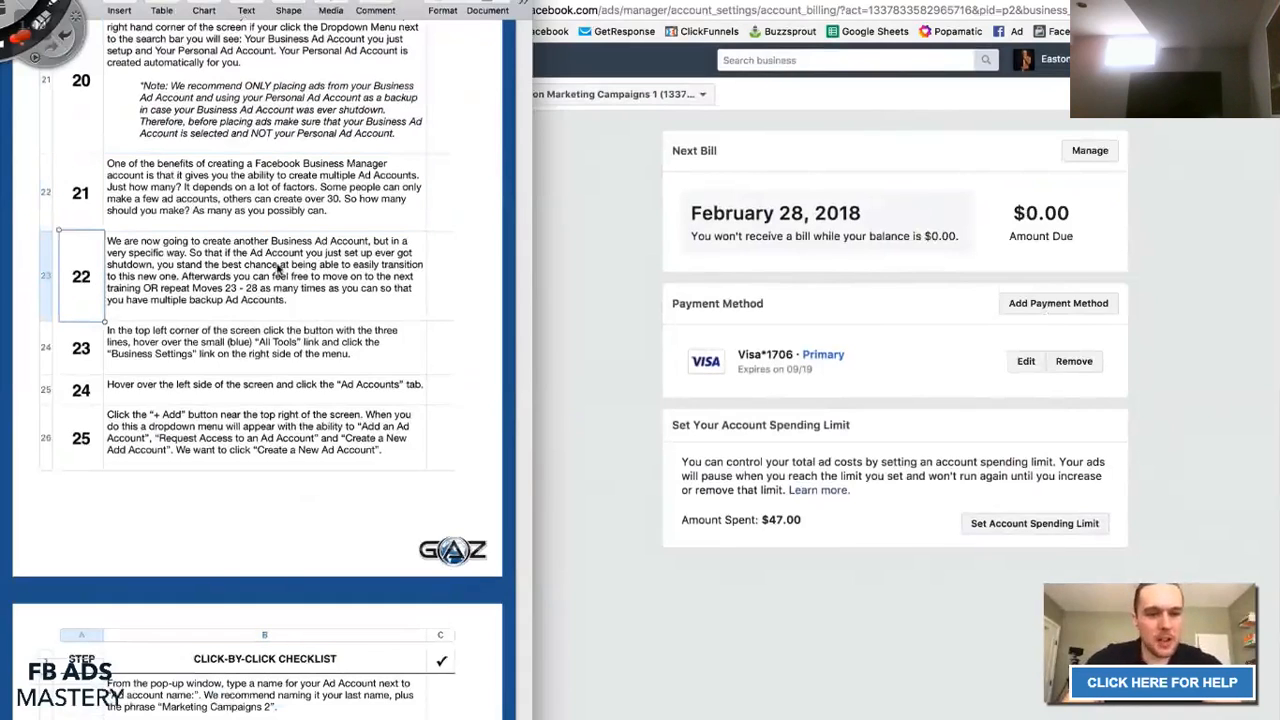
left_click(186, 257)
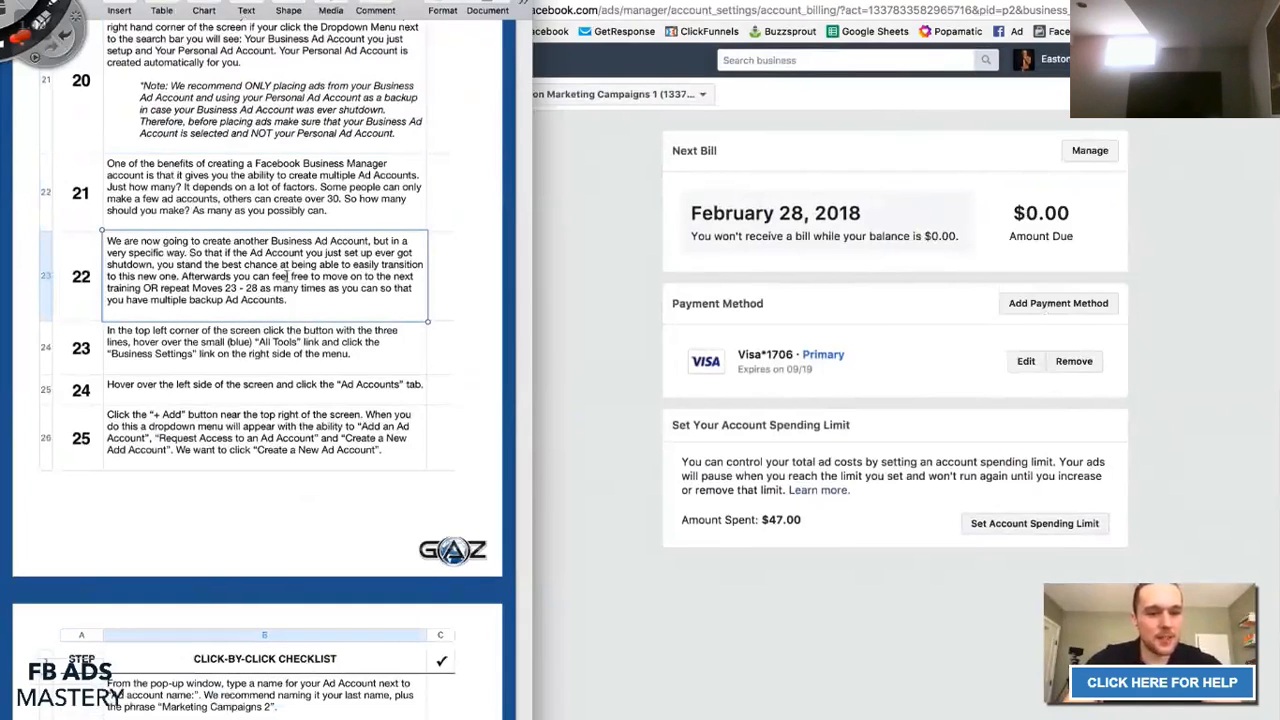
left_click_drag(181, 276, 298, 289)
left_click(247, 284)
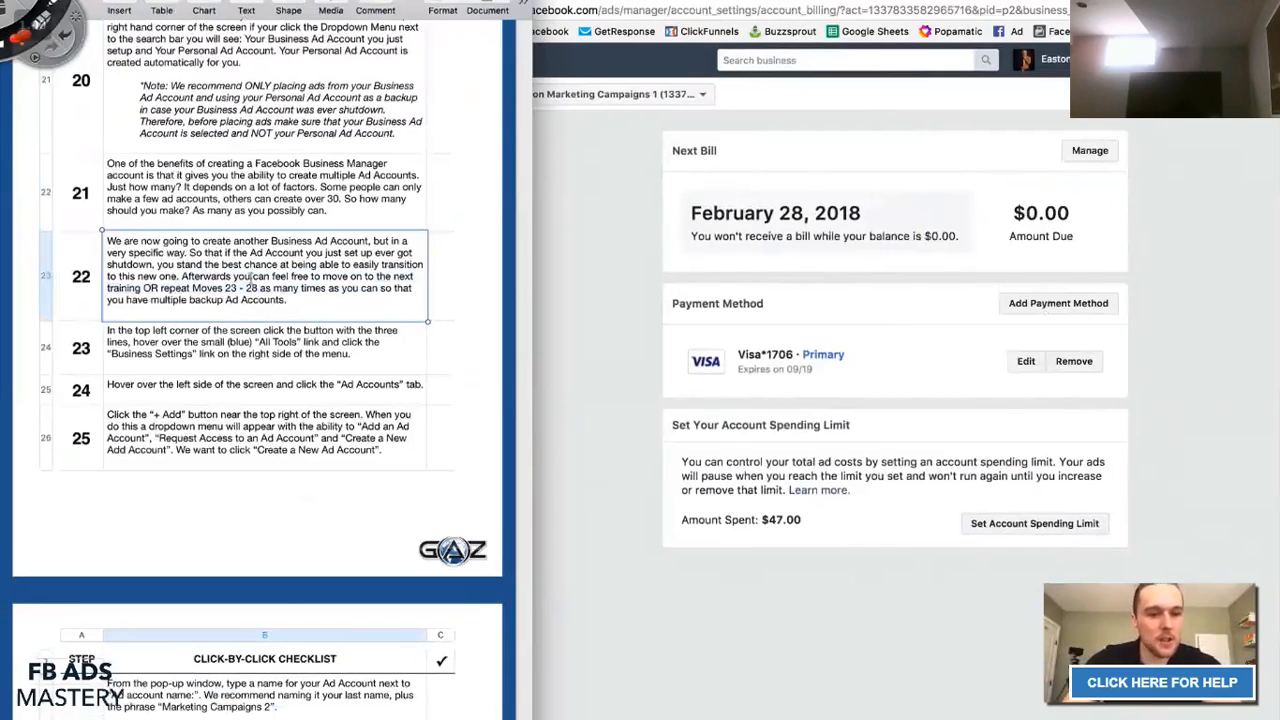
left_click_drag(192, 288, 259, 288)
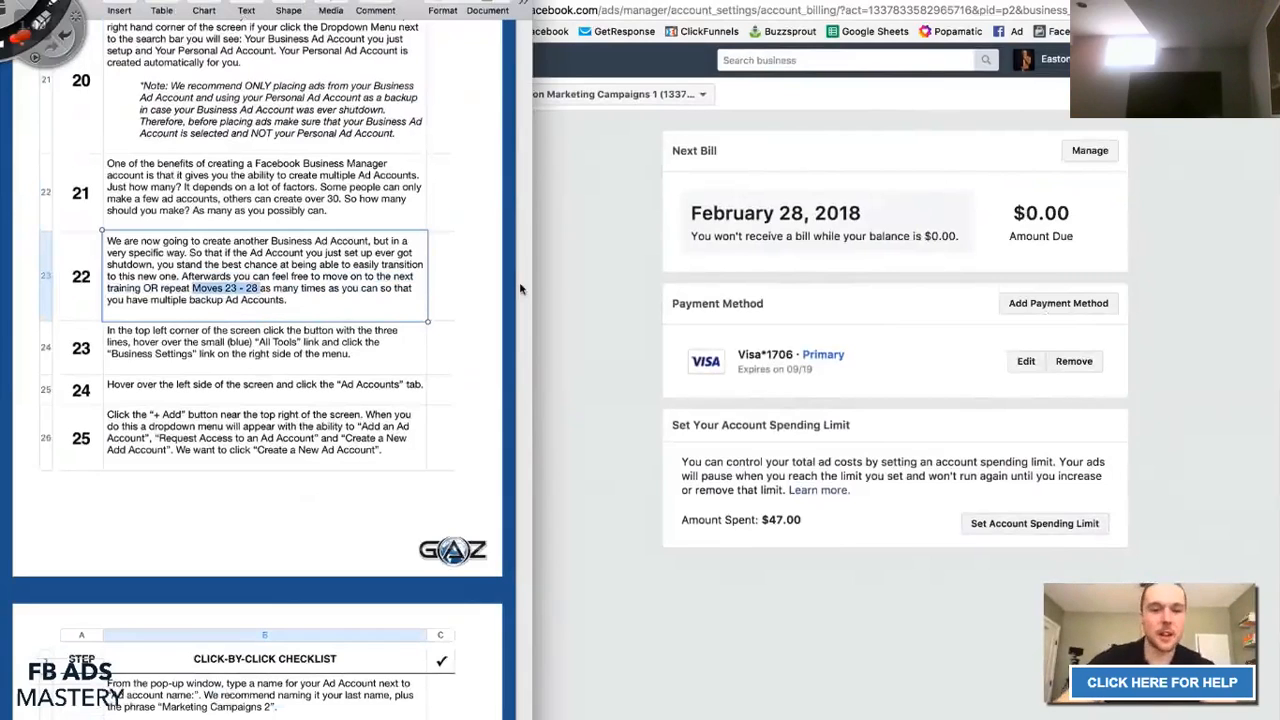
left_click(557, 289)
scroll(265, 340, "down", 1)
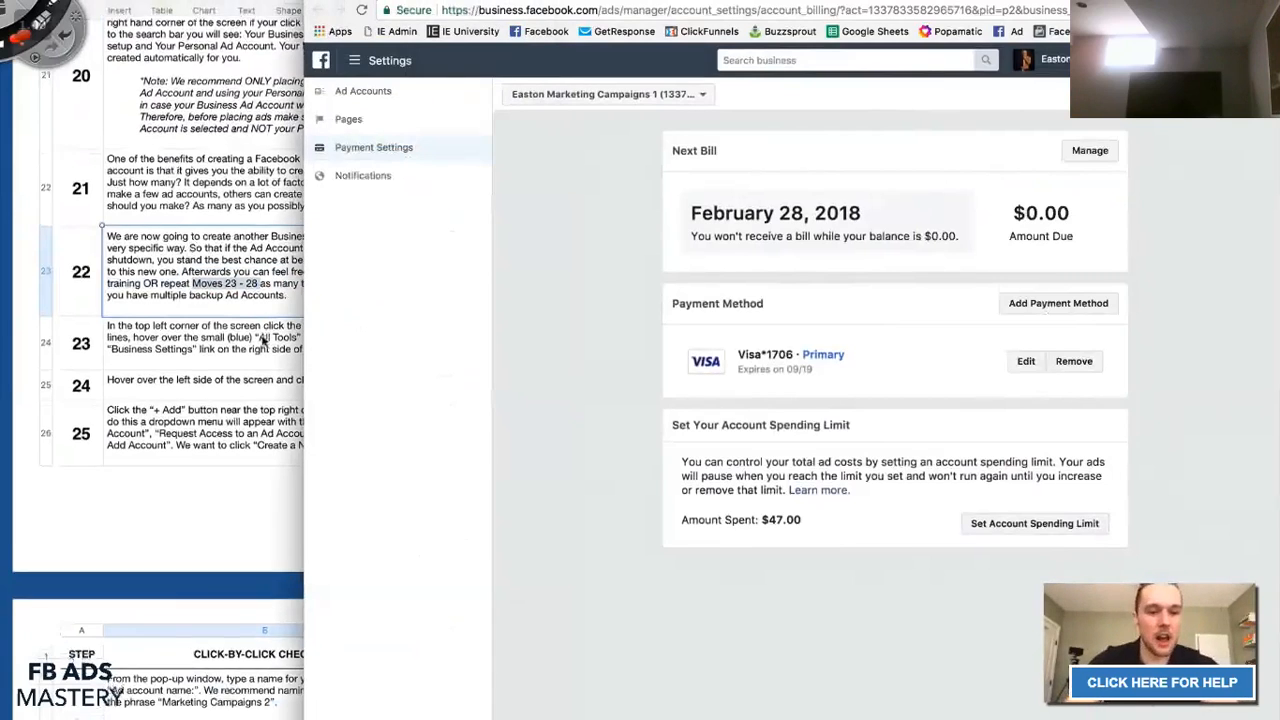
Go to Business Settings through the All Tools menu.
scroll(263, 340, "down", 1)
left_click(253, 290)
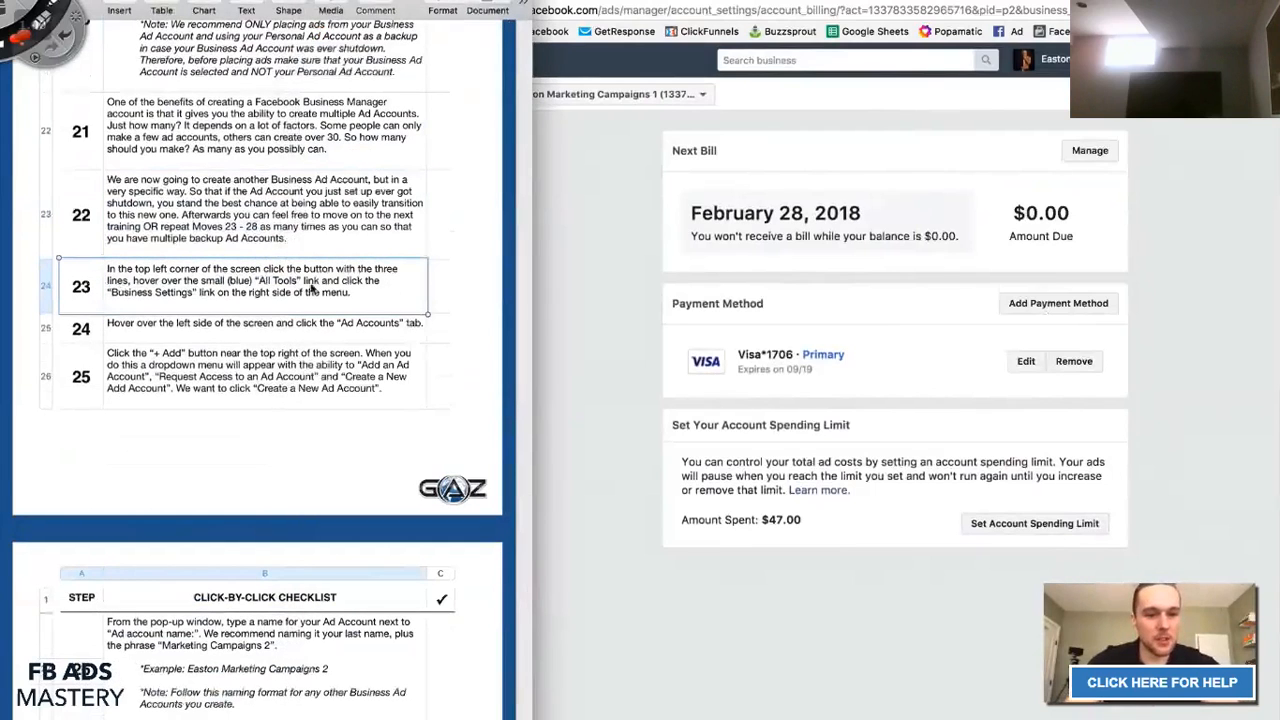
left_click(590, 263)
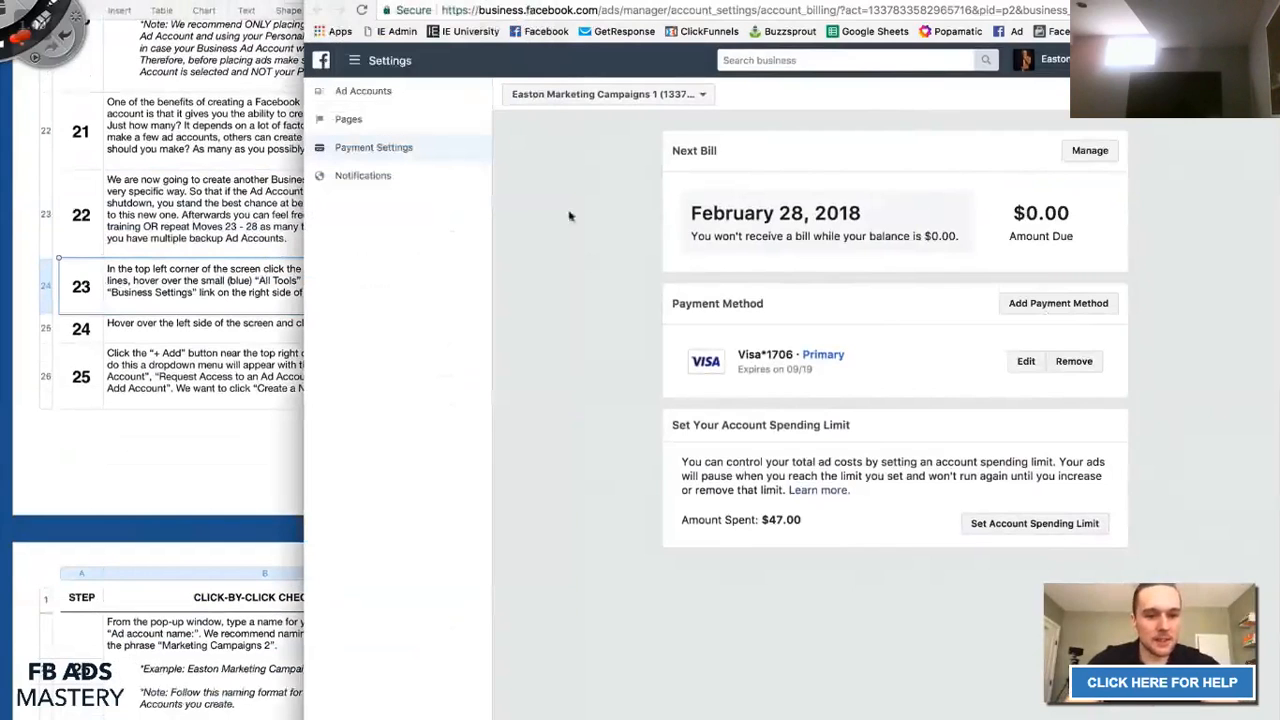
left_click(358, 62)
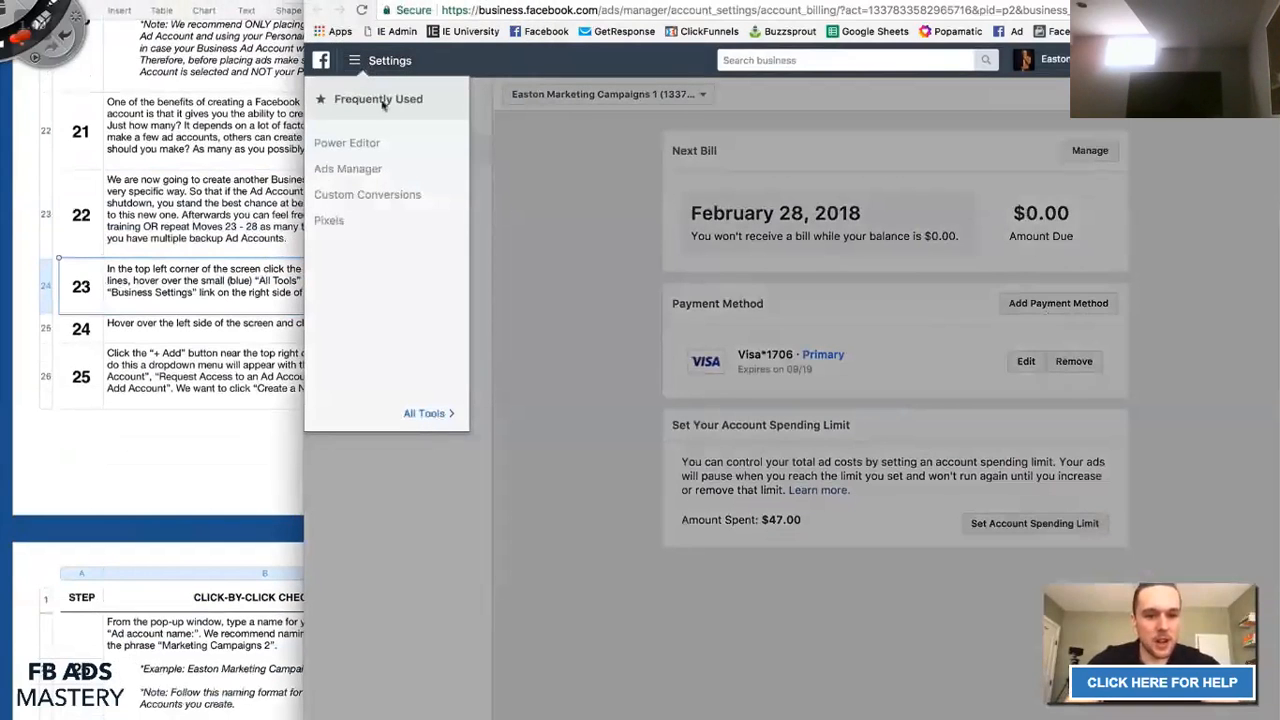
mouse_move(418, 418)
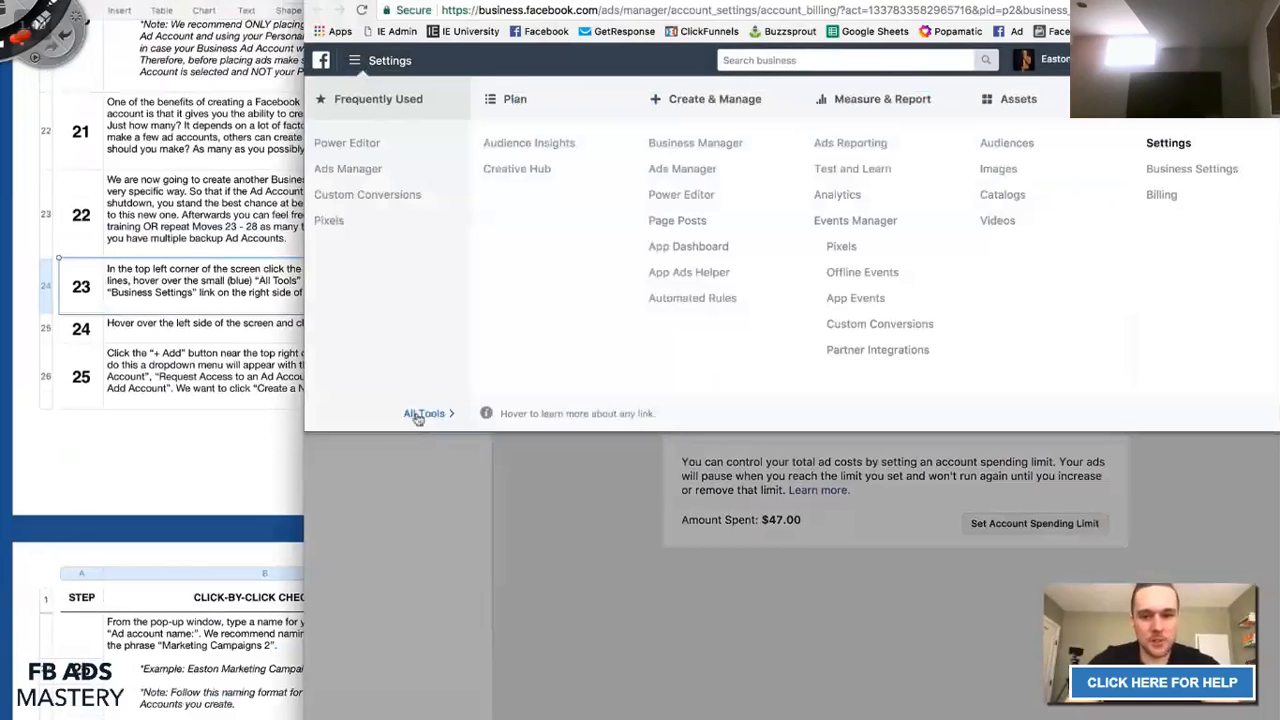
left_click(1203, 171)
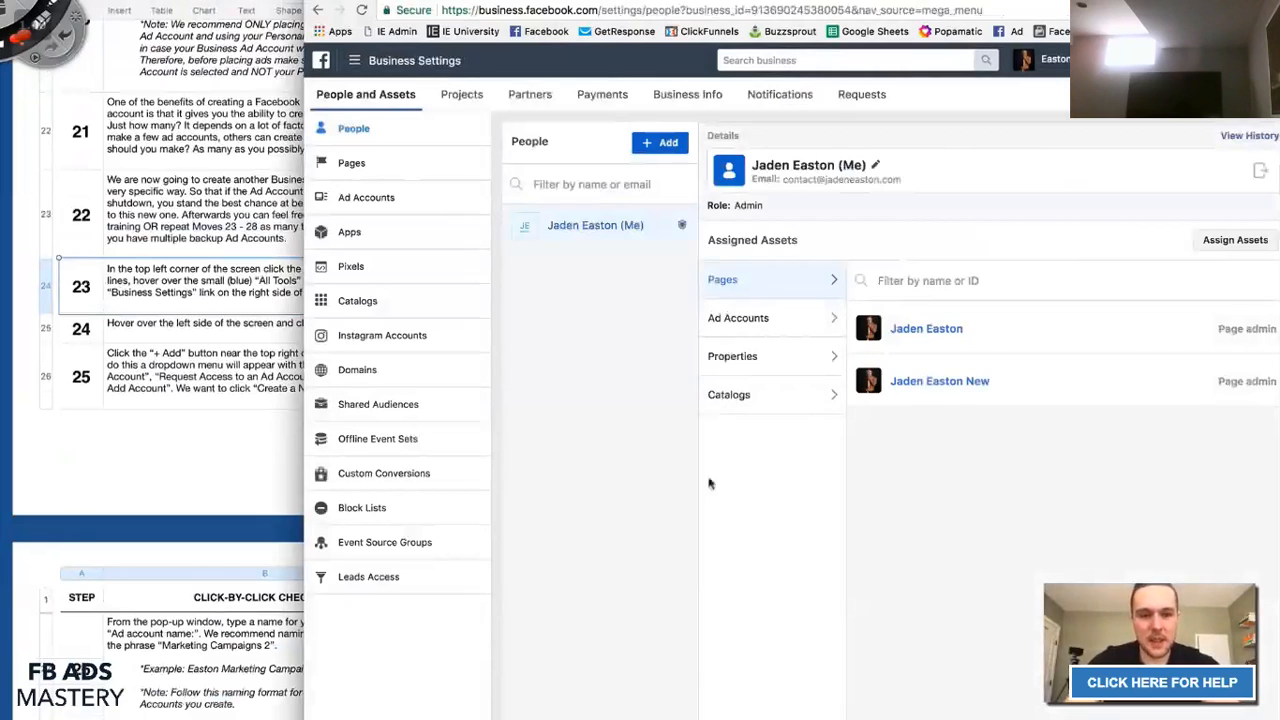
Check step 25 in the checklist, then list the business's ad accounts.
left_click(118, 372)
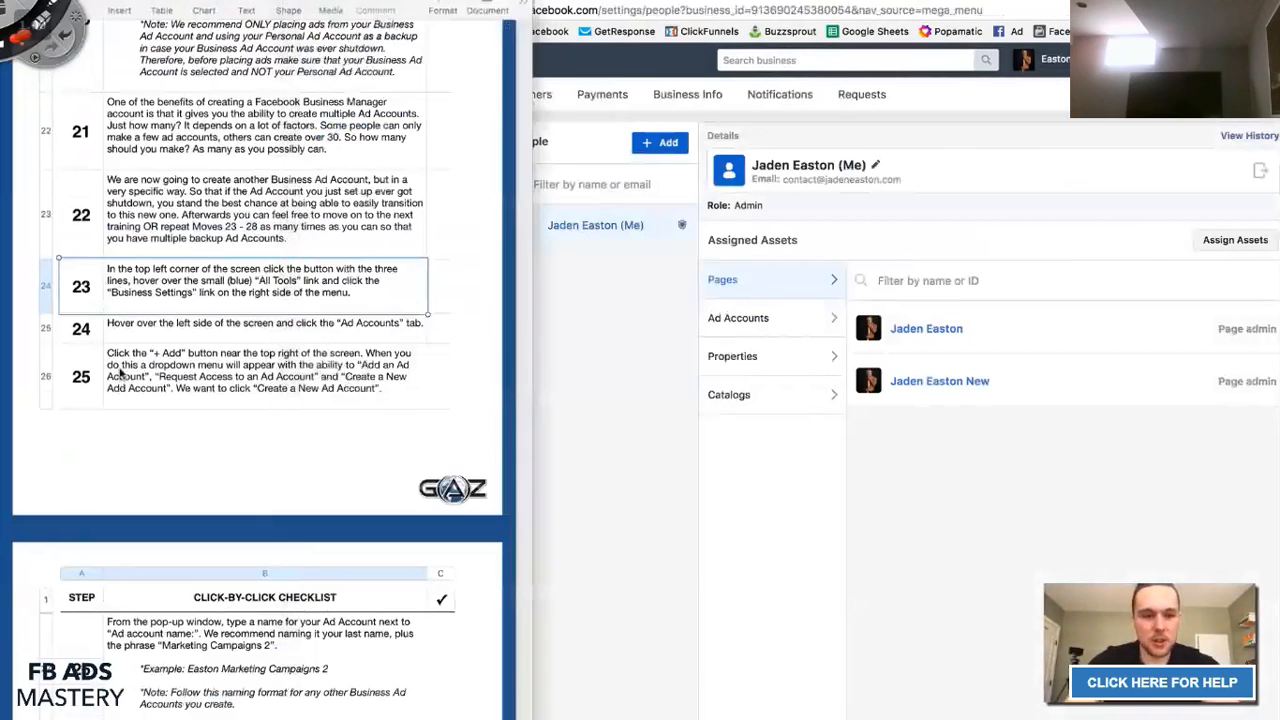
left_click(118, 372)
scroll(118, 372, "down", 3)
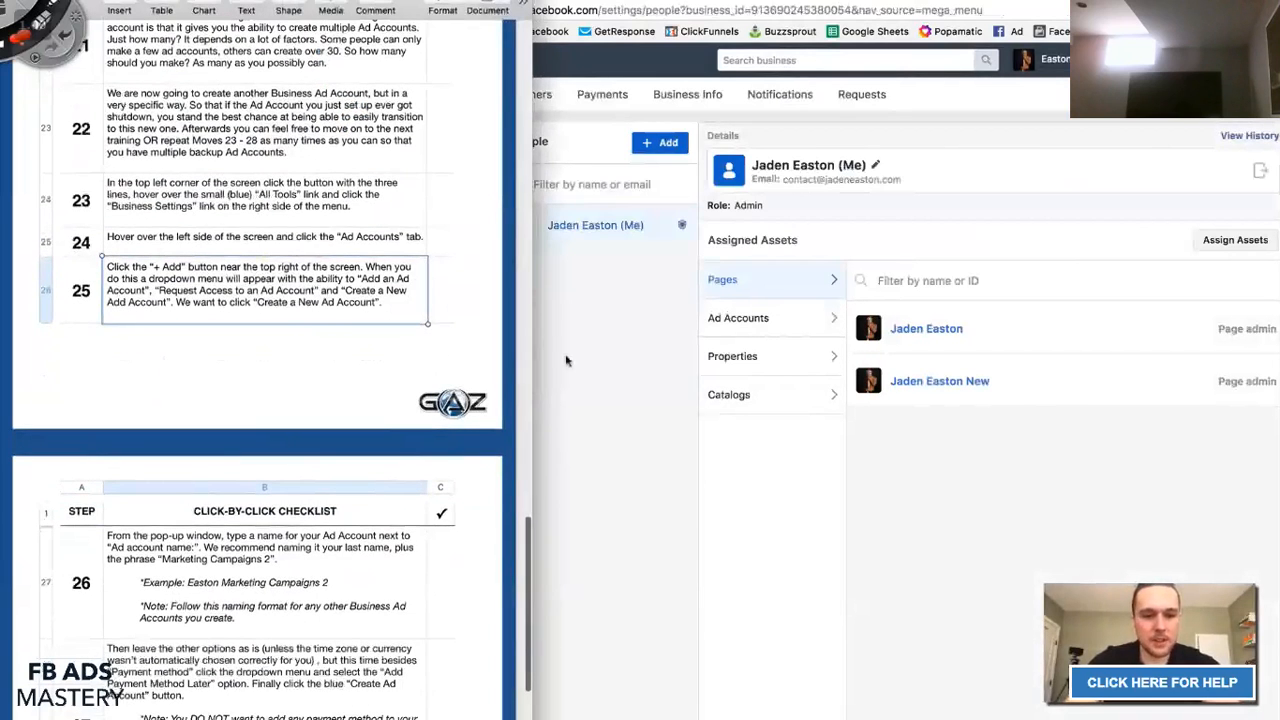
left_click(566, 360)
left_click(392, 199)
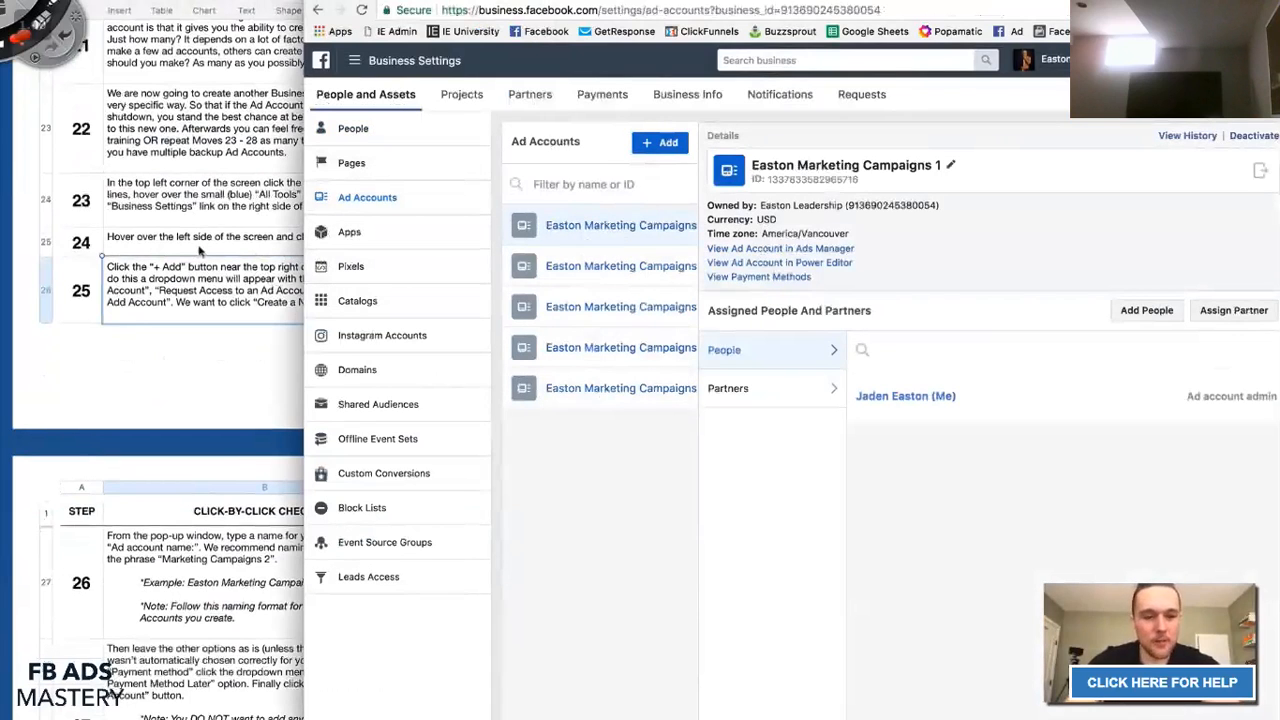
Start creating a new ad account from the + Add menu in Business Settings.
left_click(225, 296)
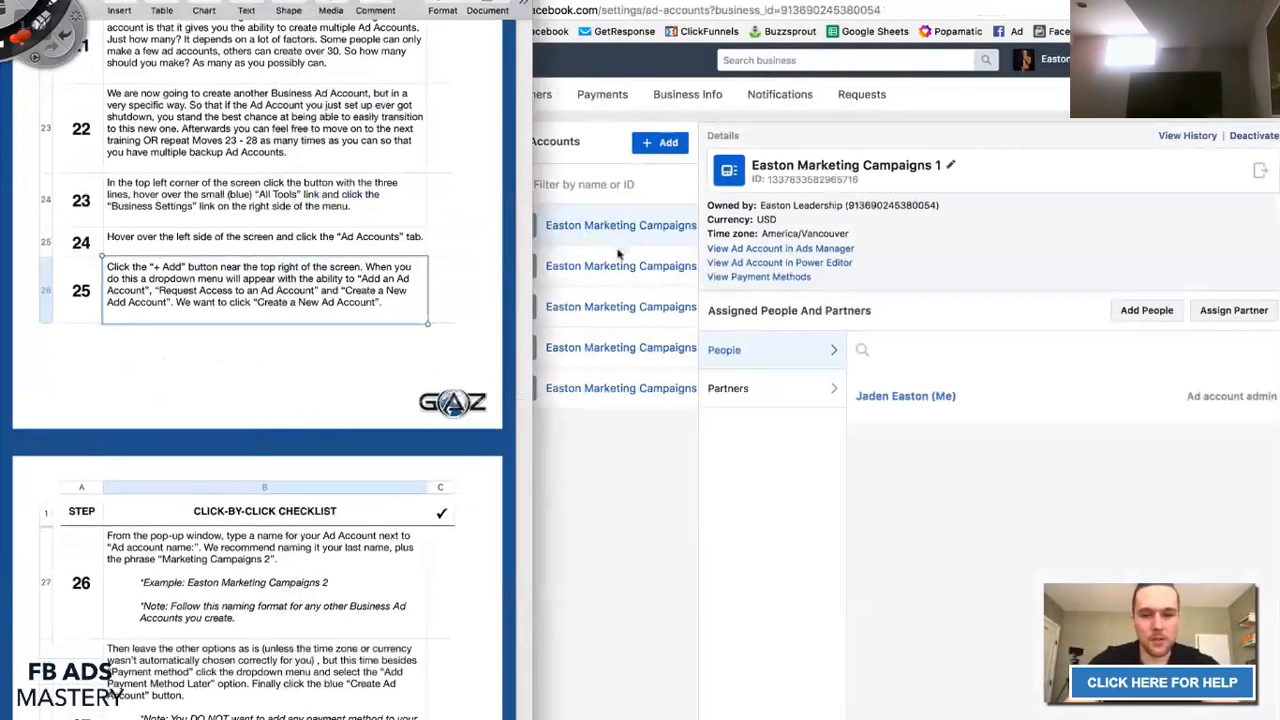
scroll(336, 296, "down", 3)
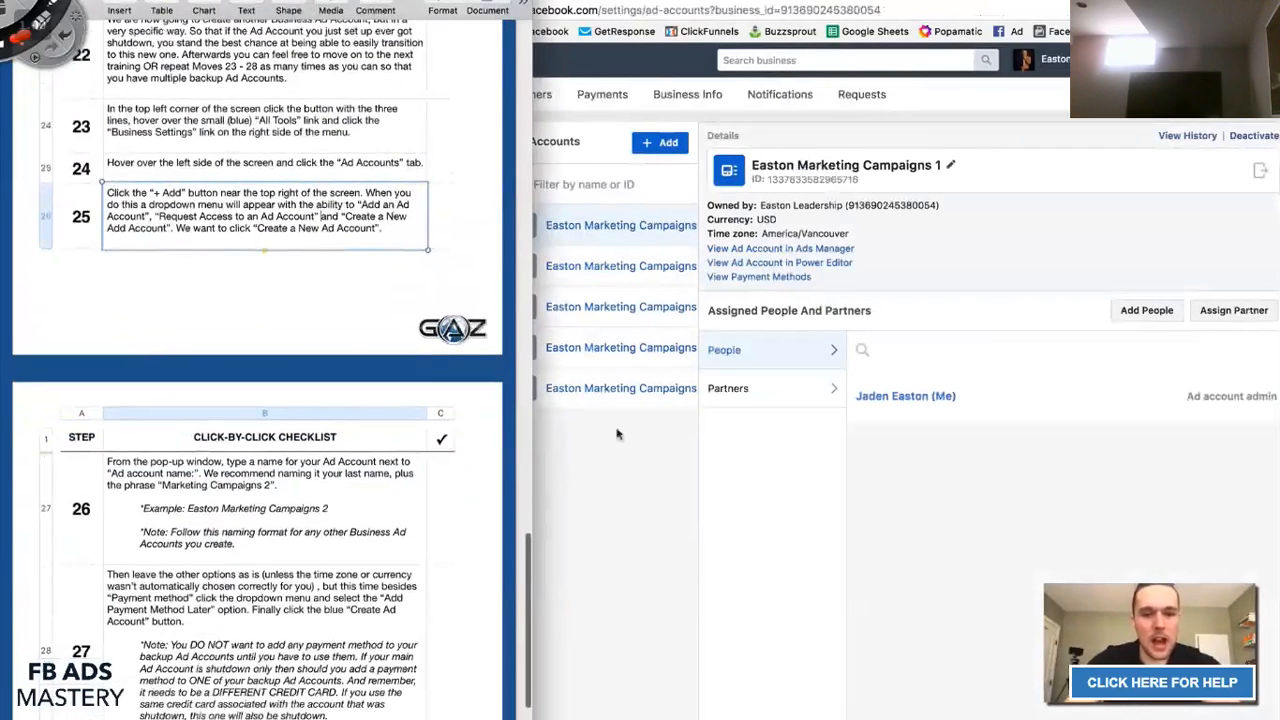
left_click(634, 482)
left_click(660, 142)
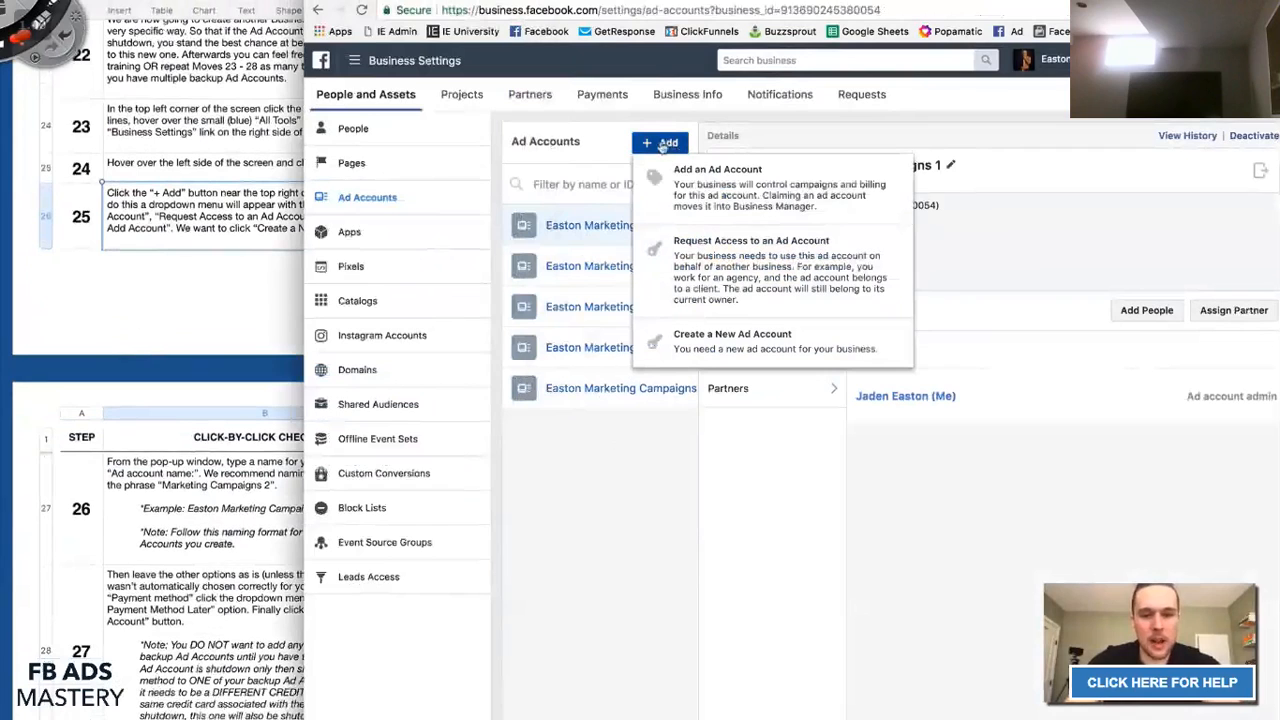
left_click(715, 357)
Name it Easton Marketing Campaigns 2 with America/Vancouver time zone and CAD currency.
left_click(817, 382)
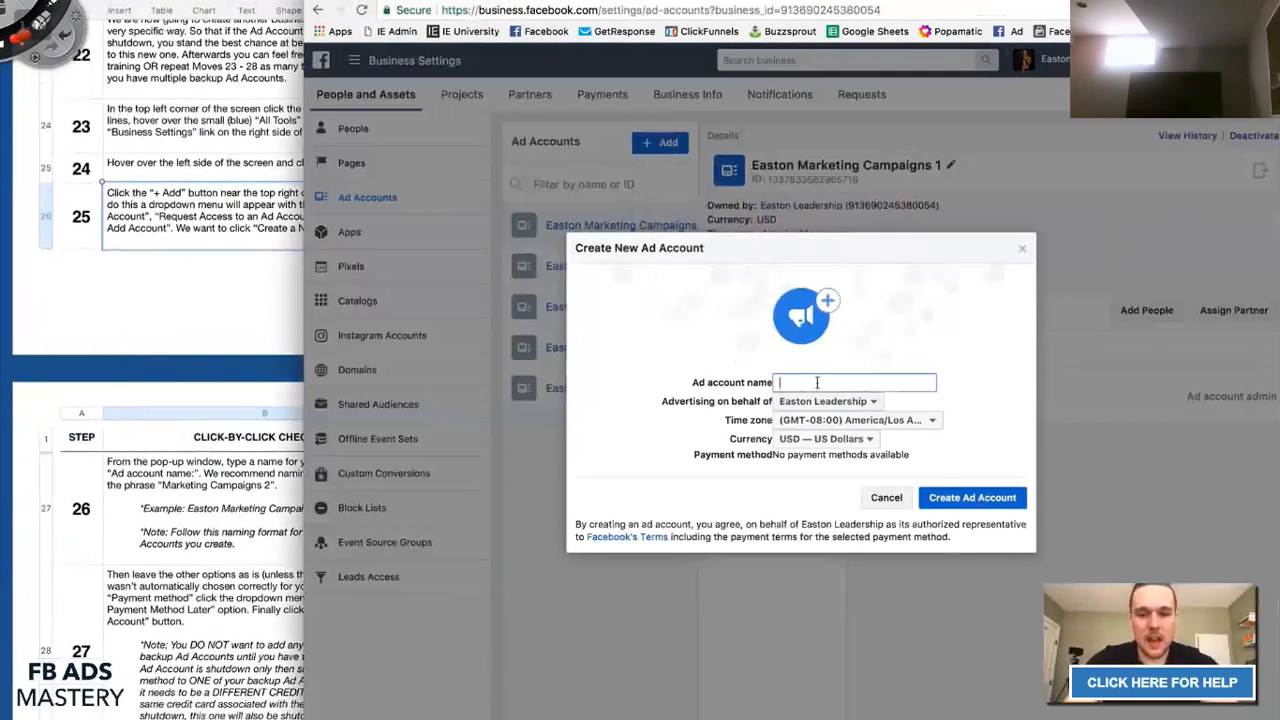
left_click(178, 227)
scroll(213, 298, "down", 5)
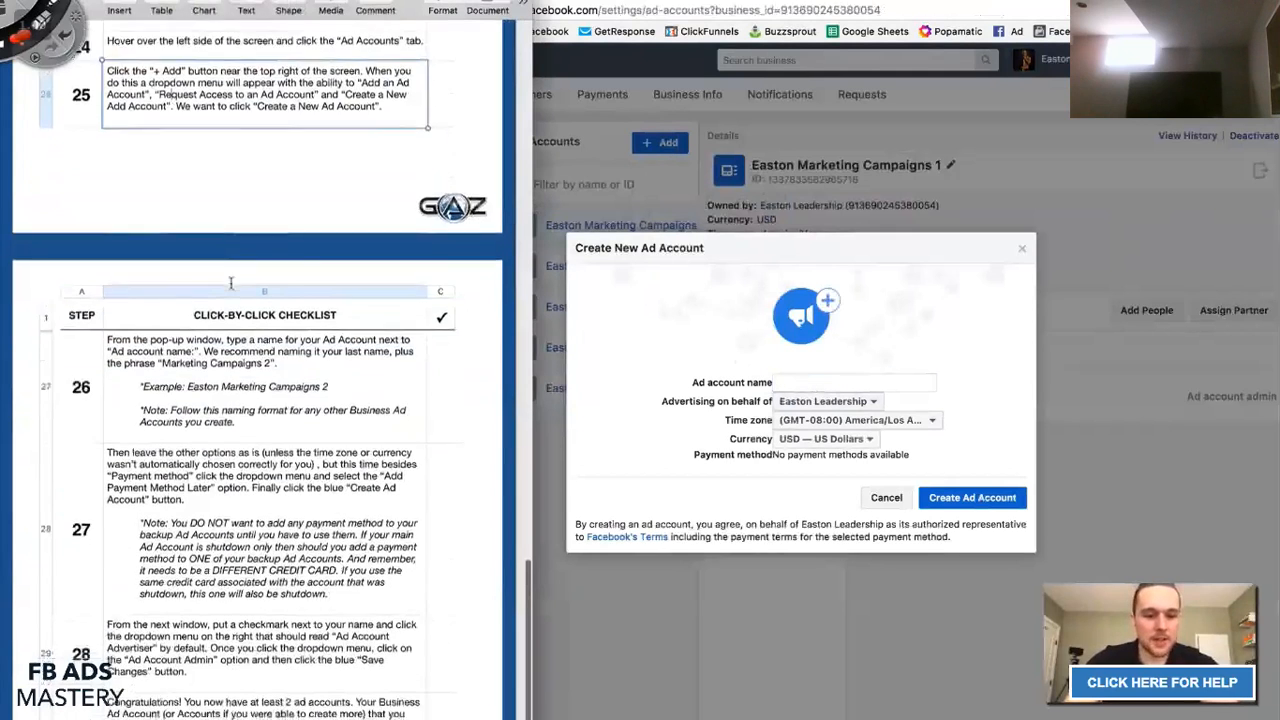
left_click(785, 383)
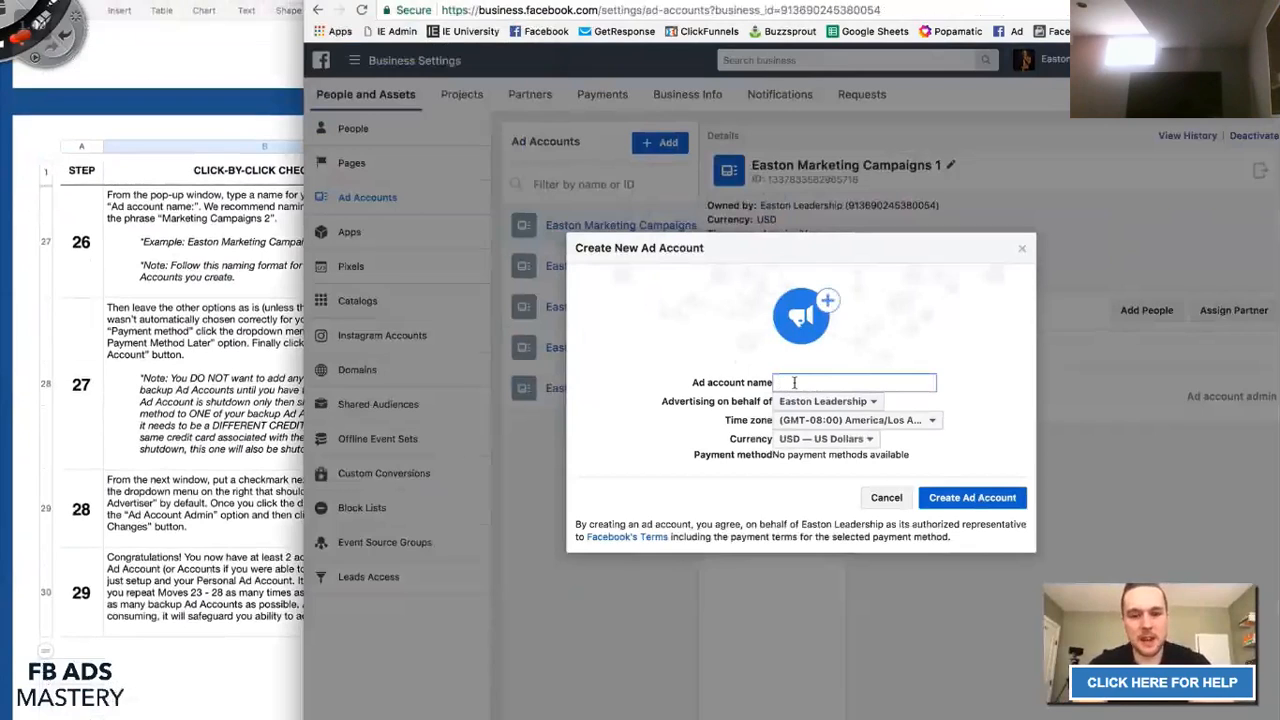
type("Easton")
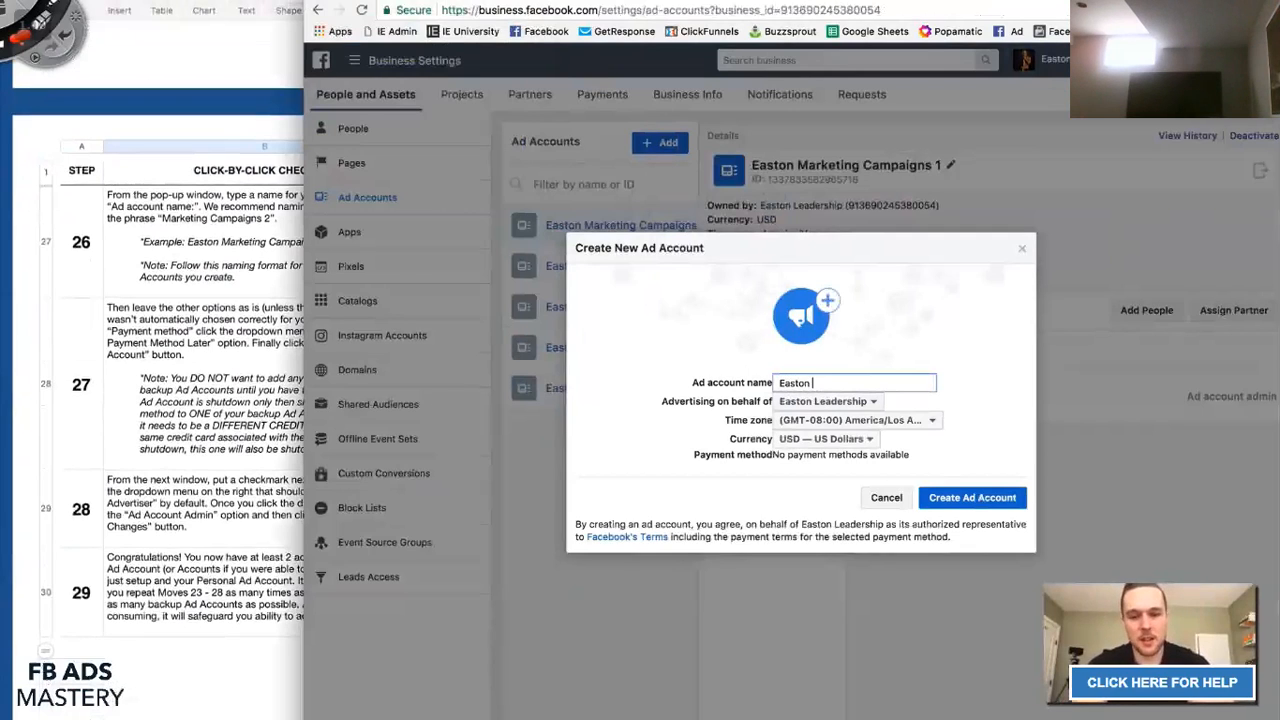
type(" Marketing Campaigns 2")
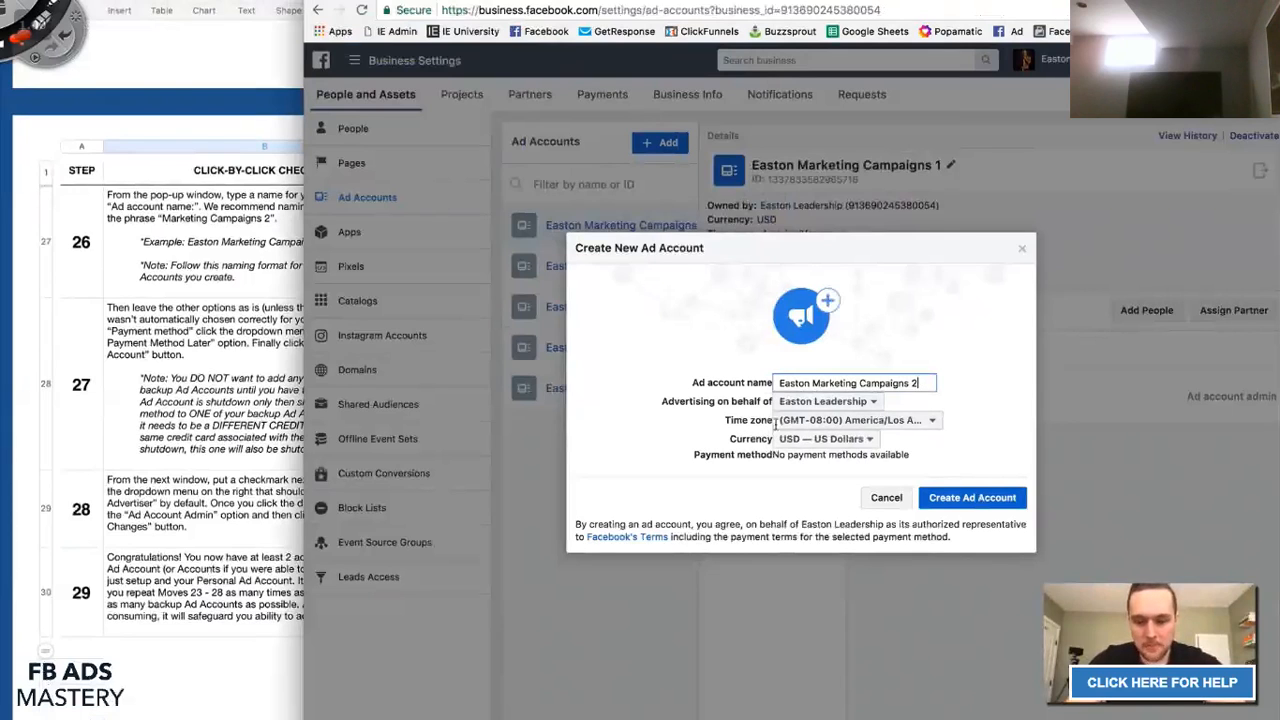
left_click(820, 420)
left_click(833, 446)
left_click(832, 440)
left_click(828, 543)
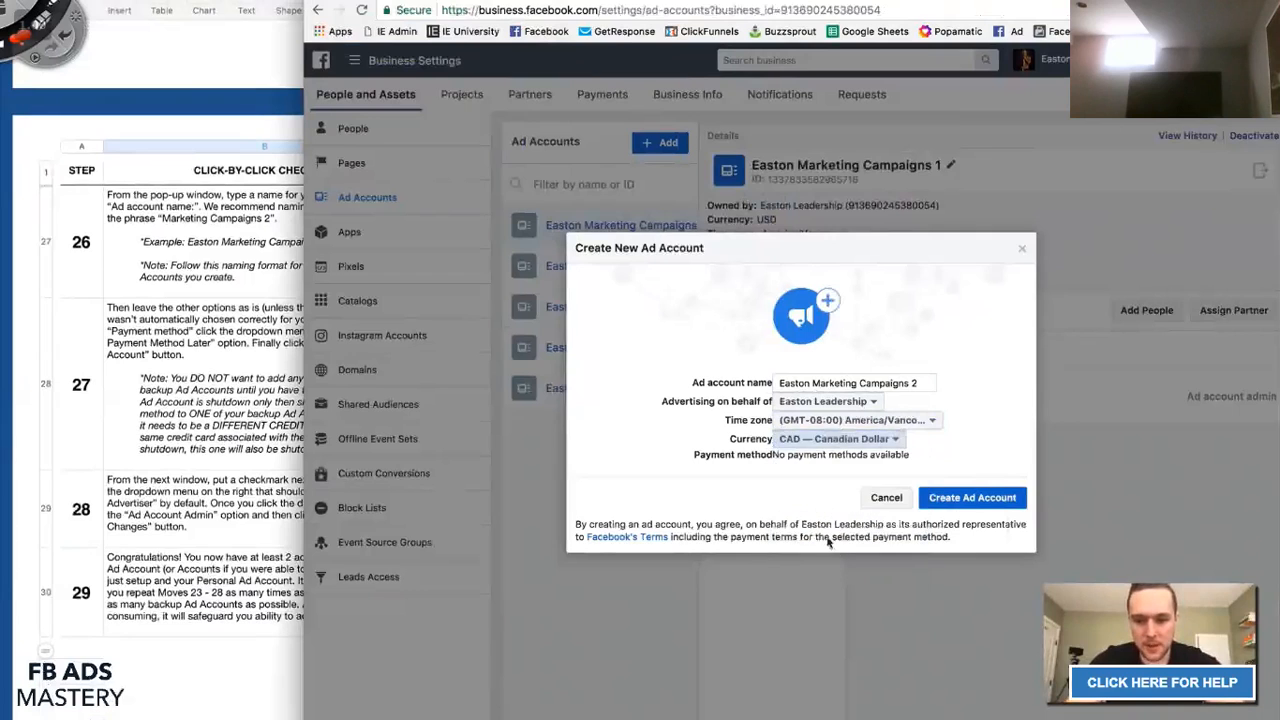
left_click(203, 352)
scroll(258, 347, "up", 1)
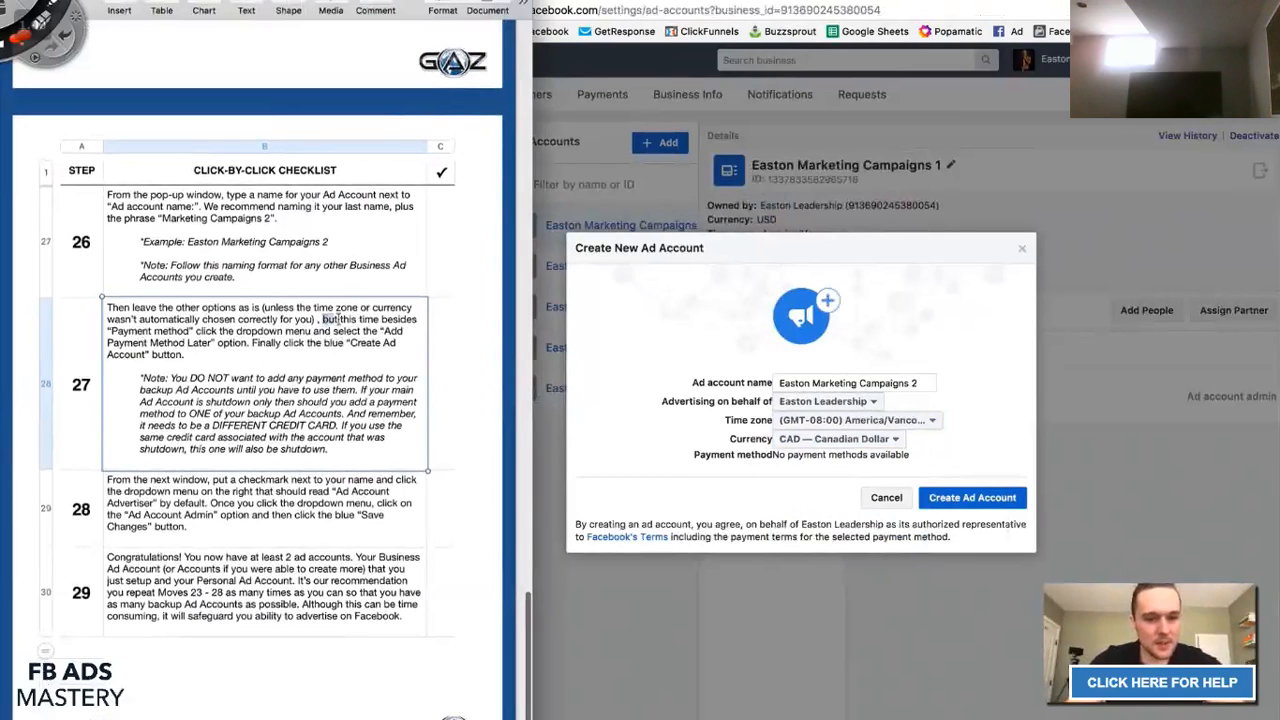
left_click_drag(335, 318, 392, 332)
left_click(390, 332)
left_click(673, 451)
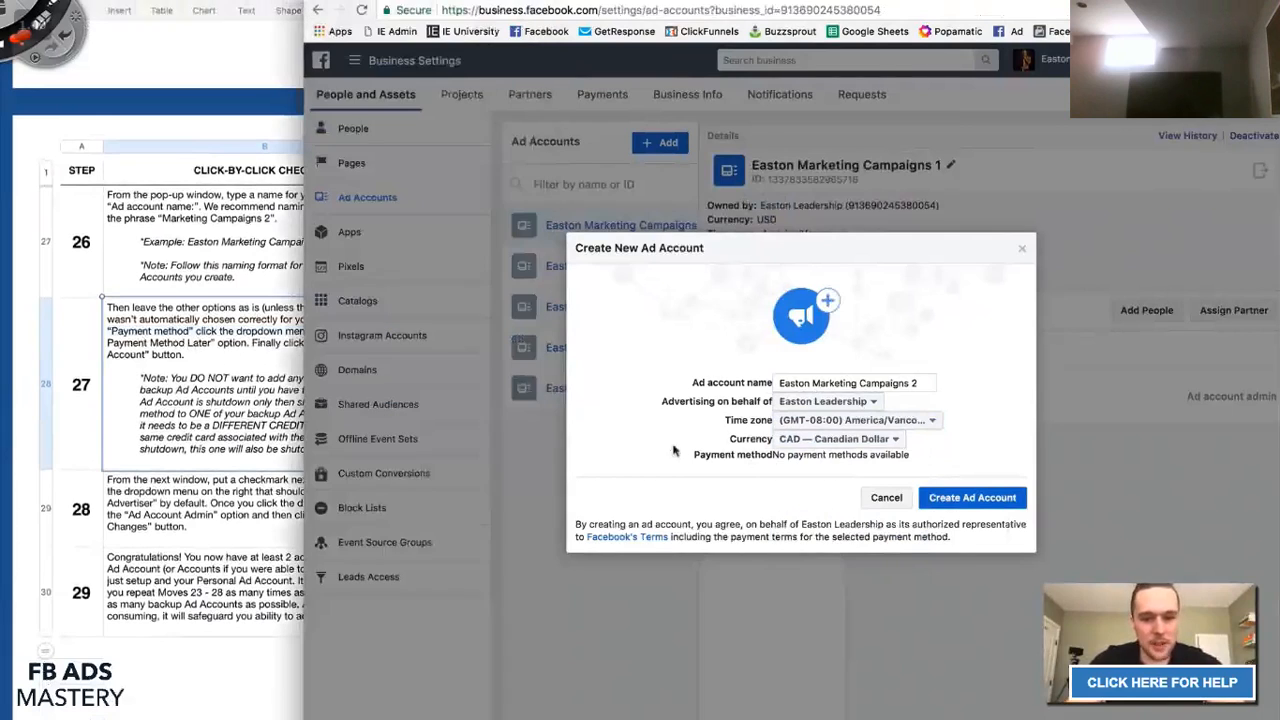
left_click_drag(772, 455, 907, 456)
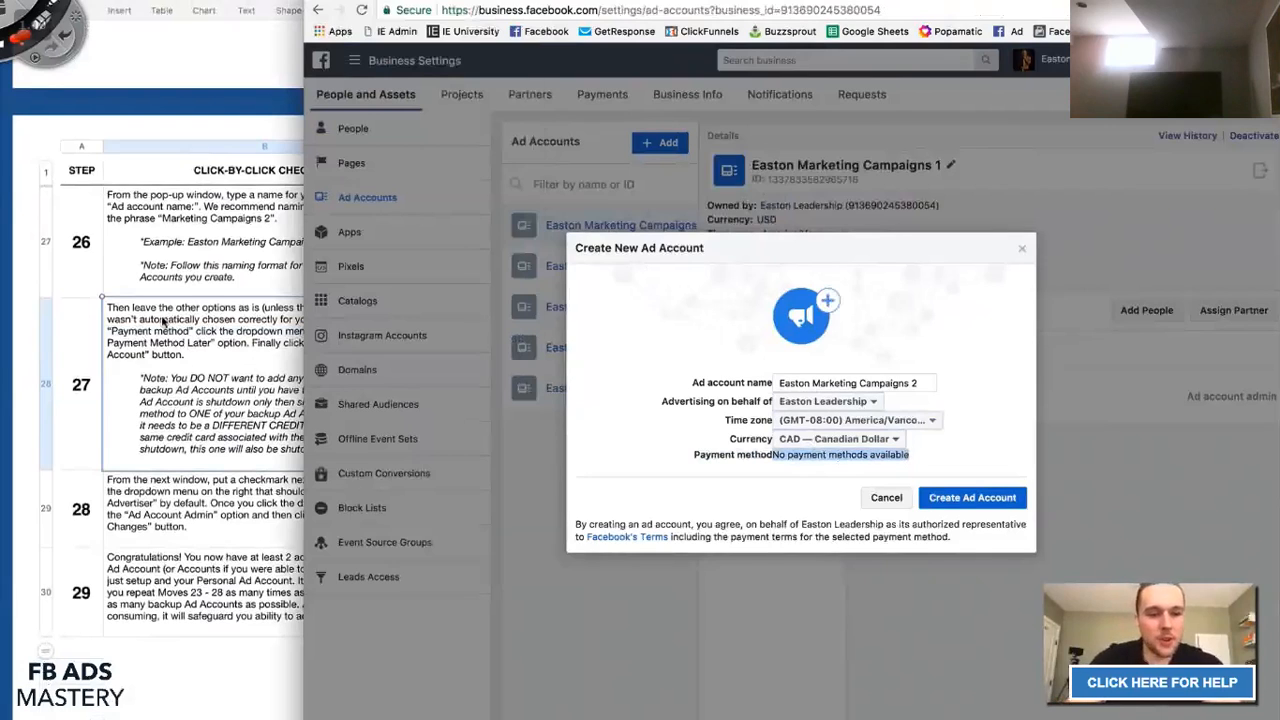
left_click(164, 322)
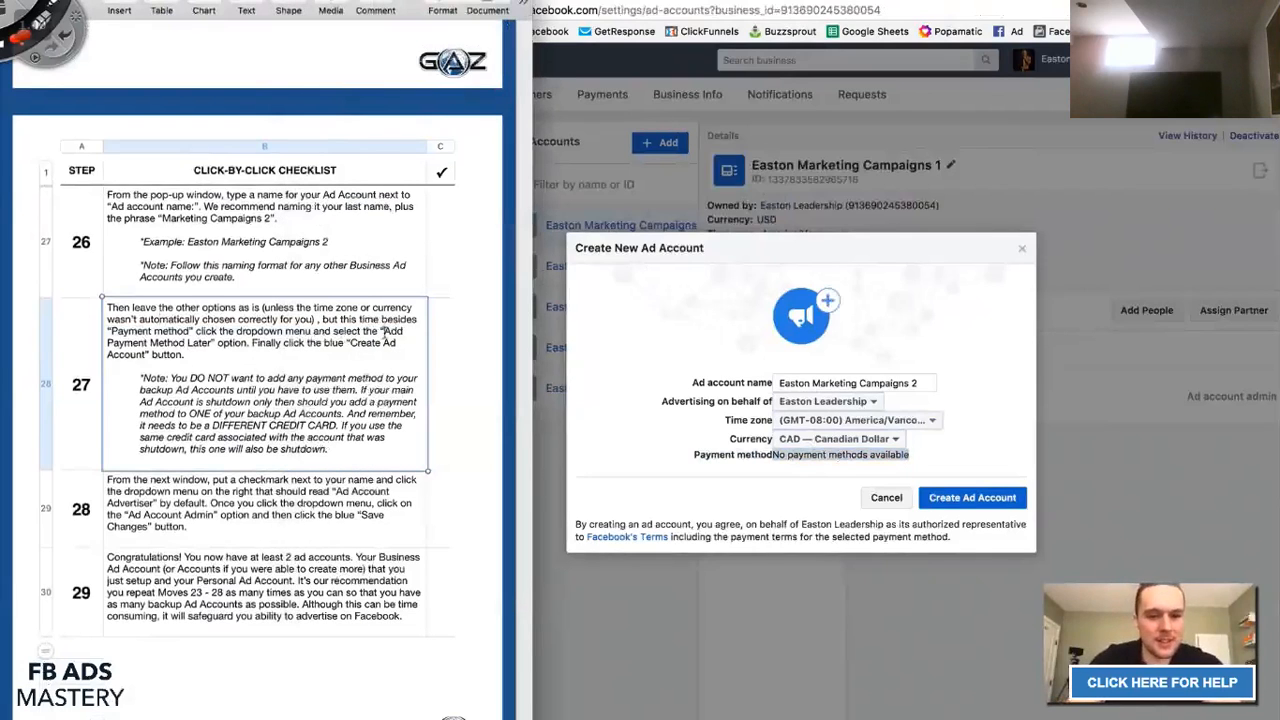
left_click_drag(382, 331, 226, 345)
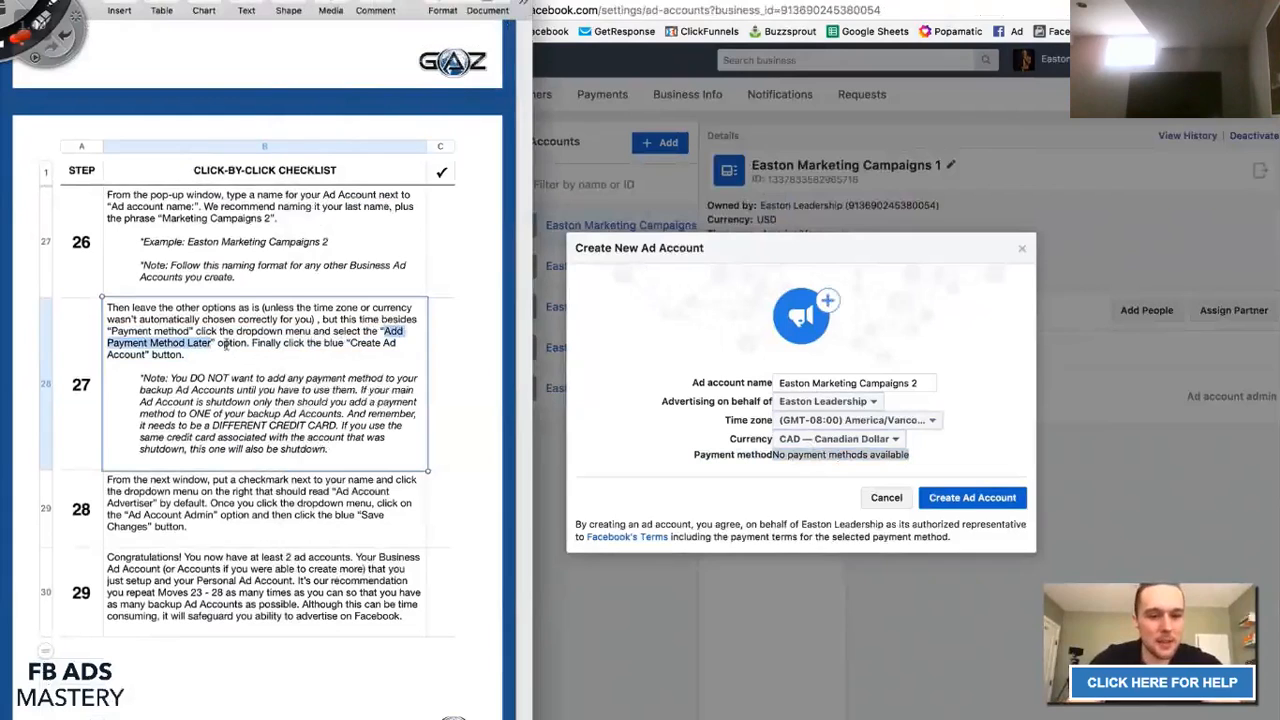
left_click(654, 364)
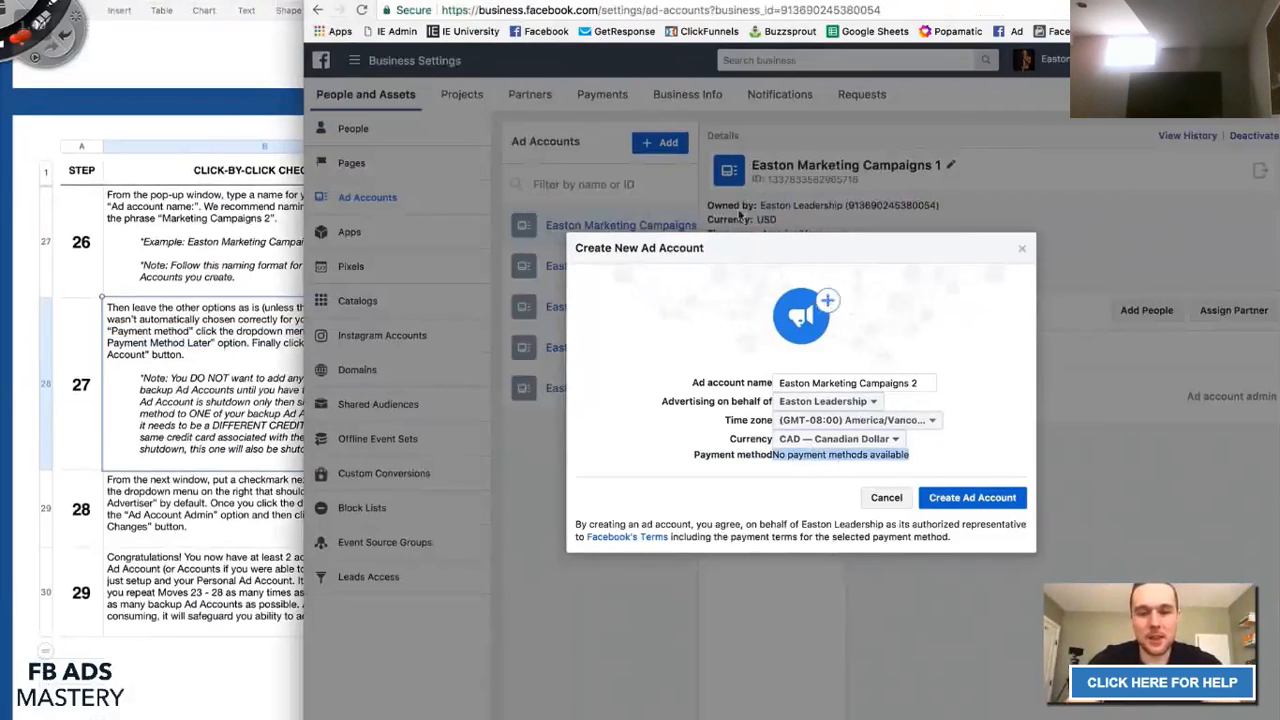
mouse_move(548, 86)
left_mouse_down()
mouse_move(536, 96)
mouse_move(560, 128)
mouse_move(605, 113)
mouse_move(598, 140)
left_mouse_up()
left_click_drag(690, 22, 688, 155)
mouse_move(482, 127)
left_mouse_down()
mouse_move(466, 250)
mouse_move(490, 205)
left_mouse_up()
left_click_drag(540, 265, 600, 272)
left_click_drag(595, 225, 646, 220)
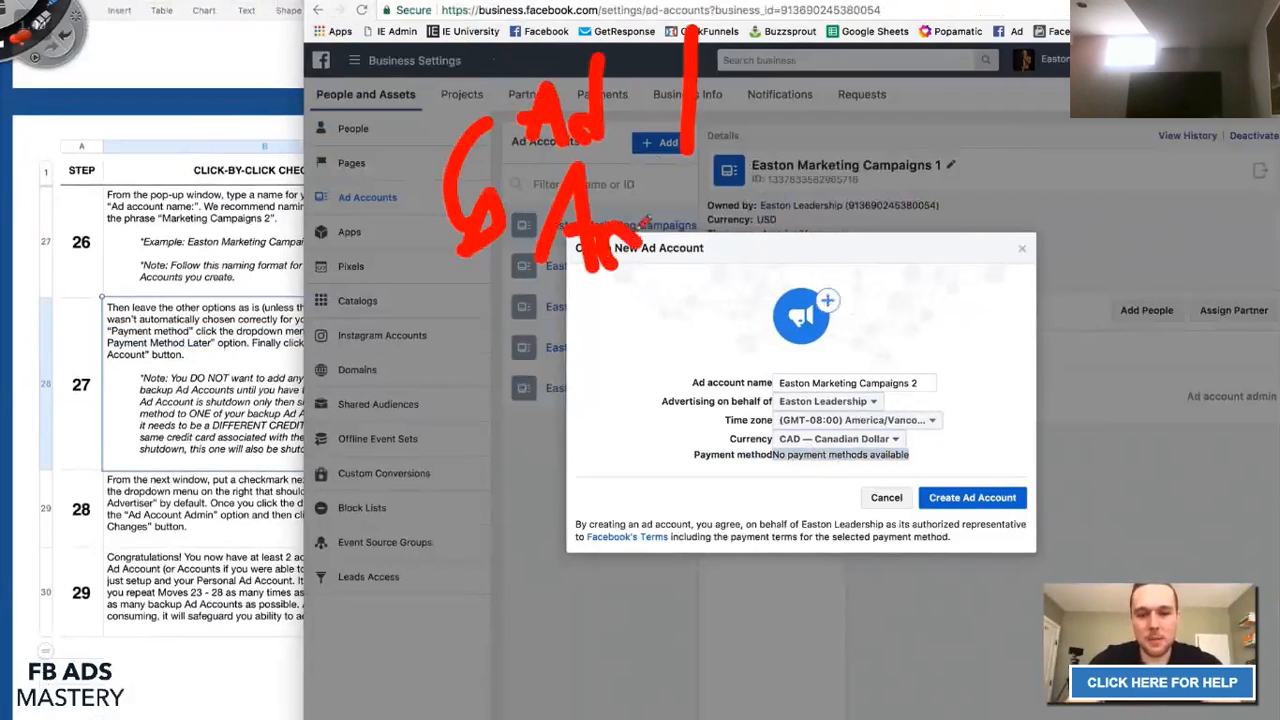
left_click_drag(652, 163, 630, 250)
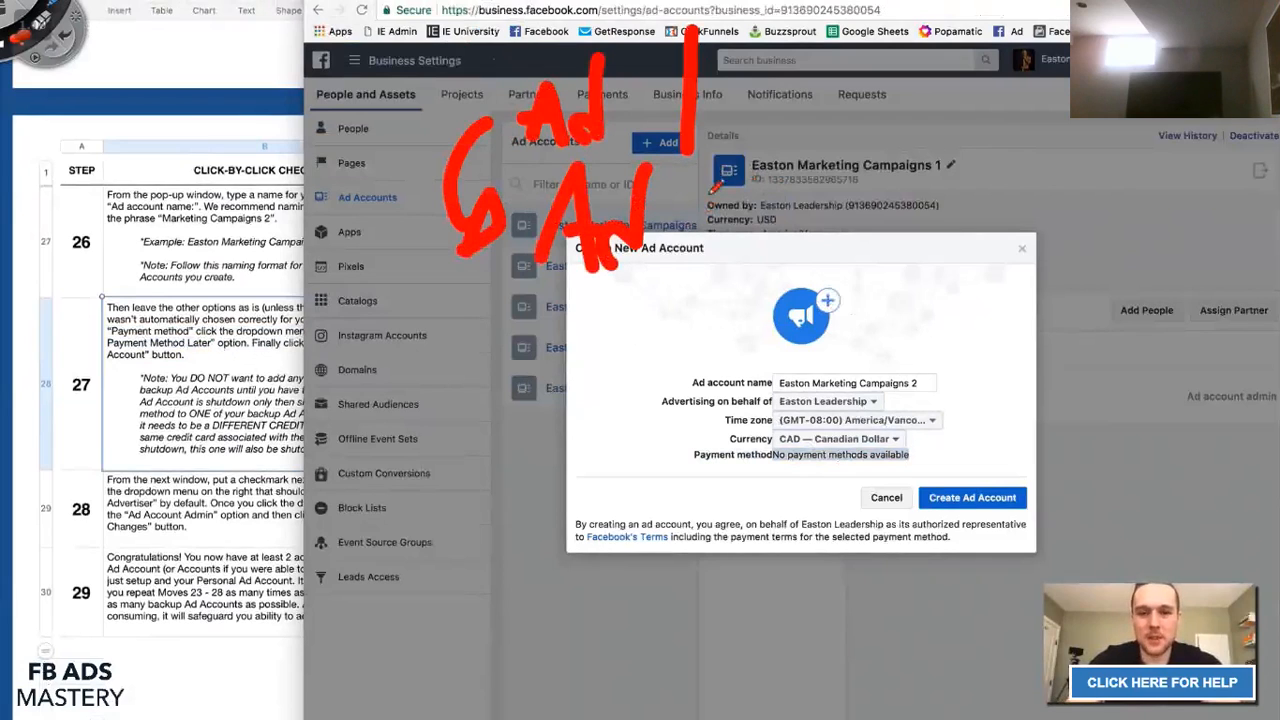
mouse_move(688, 180)
left_mouse_down()
mouse_move(672, 264)
mouse_move(738, 282)
left_mouse_up()
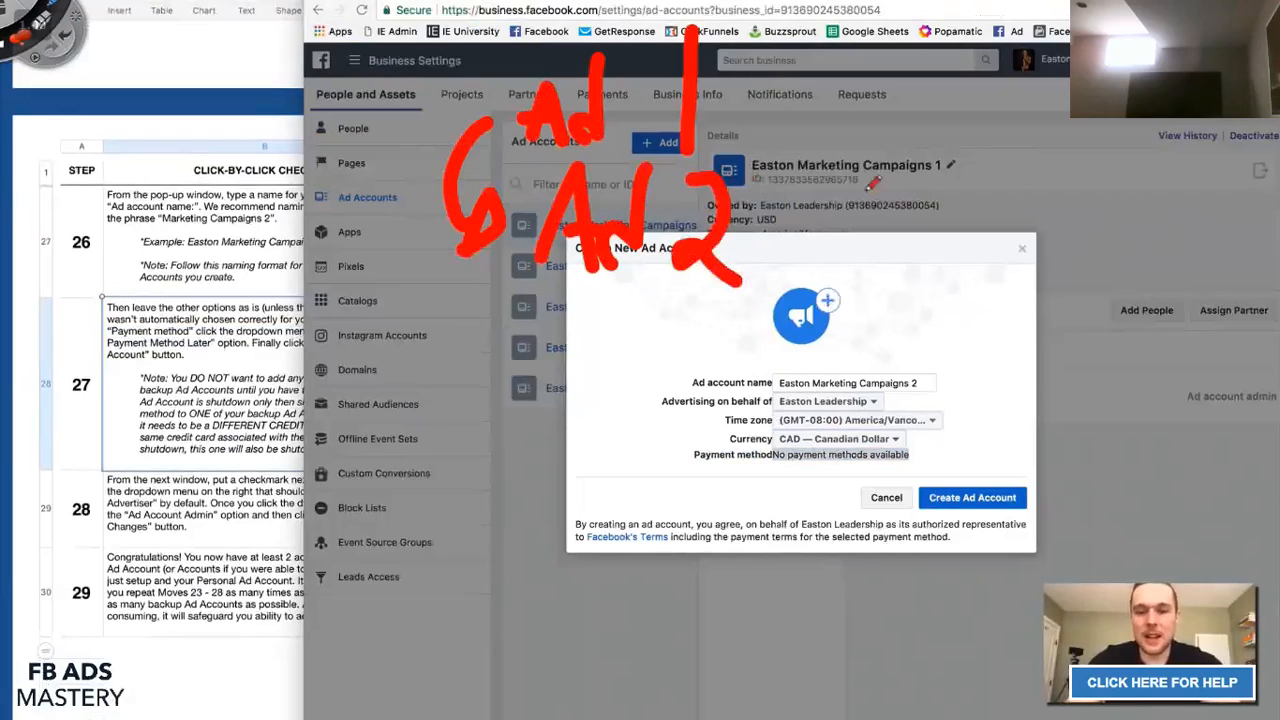
left_click_drag(718, 93, 892, 93)
left_click_drag(768, 234, 912, 230)
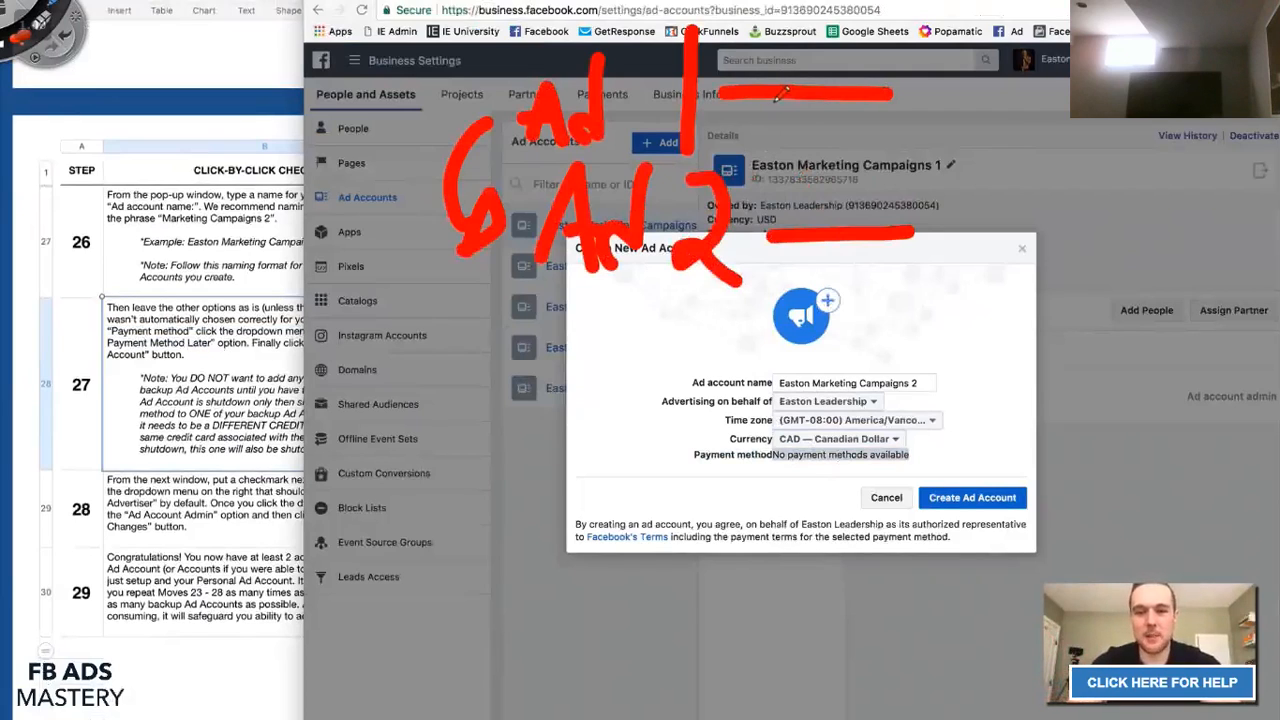
left_click_drag(765, 65, 769, 117)
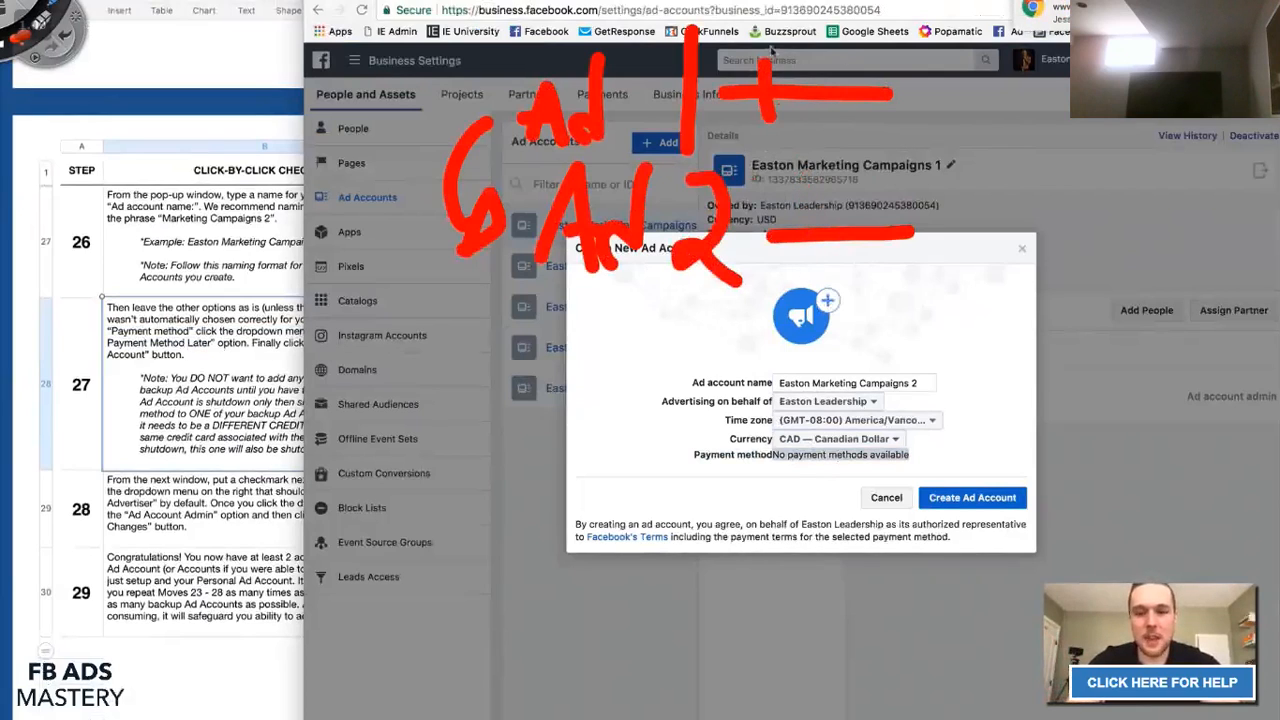
mouse_move(722, 47)
left_mouse_down()
mouse_move(832, 50)
mouse_move(926, 86)
mouse_move(615, 258)
mouse_move(731, 283)
mouse_move(650, 235)
mouse_move(668, 92)
left_mouse_up()
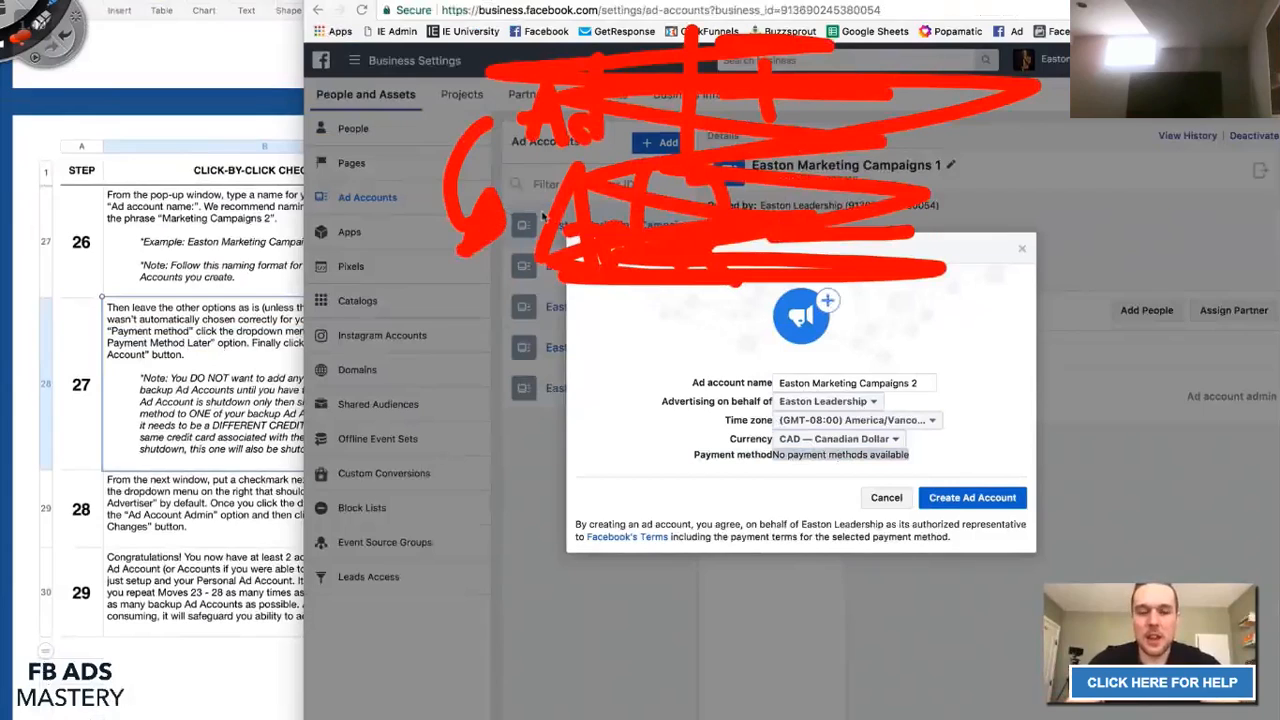
mouse_move(476, 252)
left_mouse_down()
mouse_move(515, 228)
mouse_move(494, 194)
mouse_move(463, 246)
left_mouse_up()
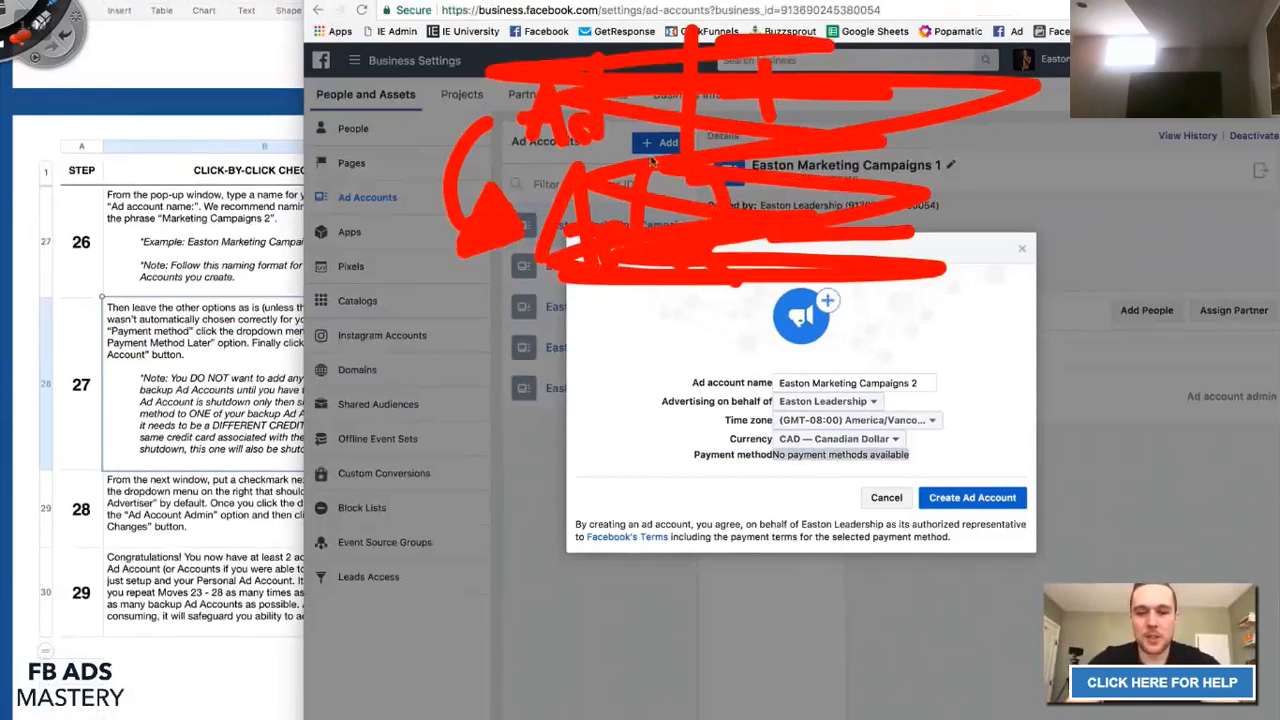
mouse_move(395, 100)
left_mouse_down()
mouse_move(422, 67)
mouse_move(434, 97)
mouse_move(422, 71)
left_mouse_up()
mouse_move(451, 79)
left_mouse_down()
mouse_move(446, 88)
mouse_move(469, 83)
mouse_move(536, 3)
mouse_move(594, 4)
mouse_move(558, 15)
mouse_move(590, 14)
left_mouse_up()
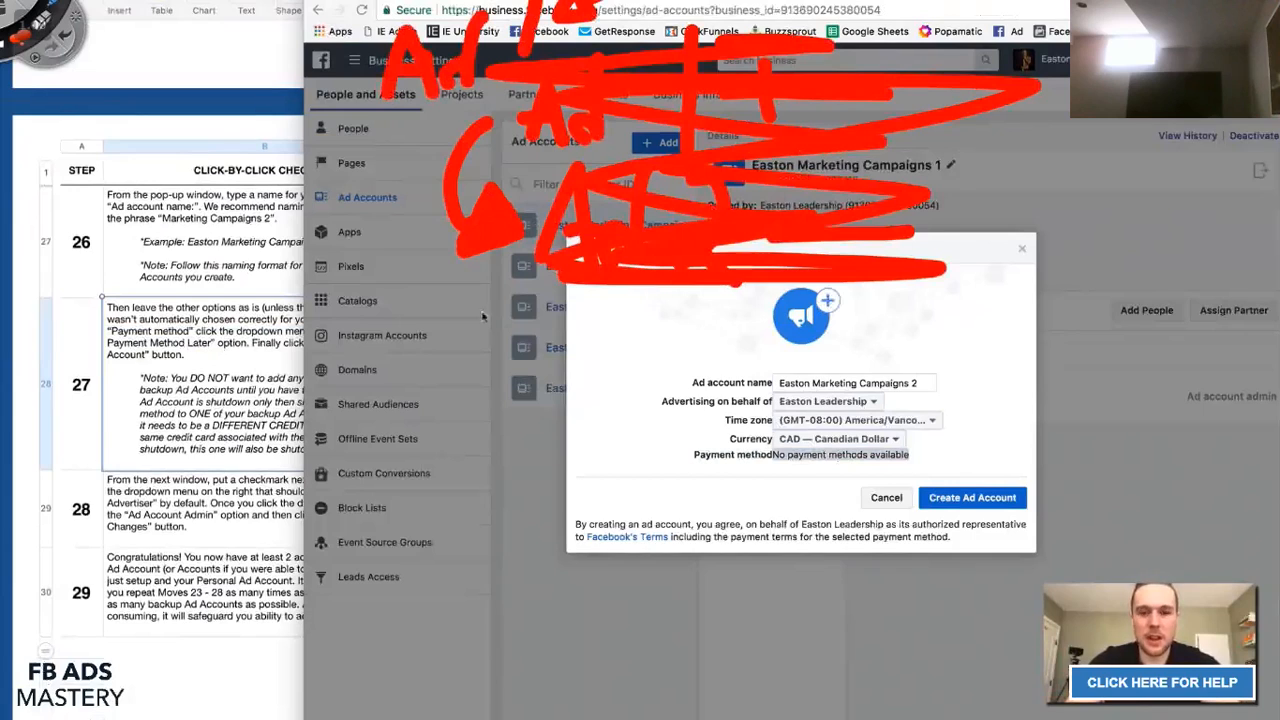
mouse_move(317, 311)
left_mouse_down()
mouse_move(375, 325)
mouse_move(395, 300)
mouse_move(410, 216)
left_mouse_up()
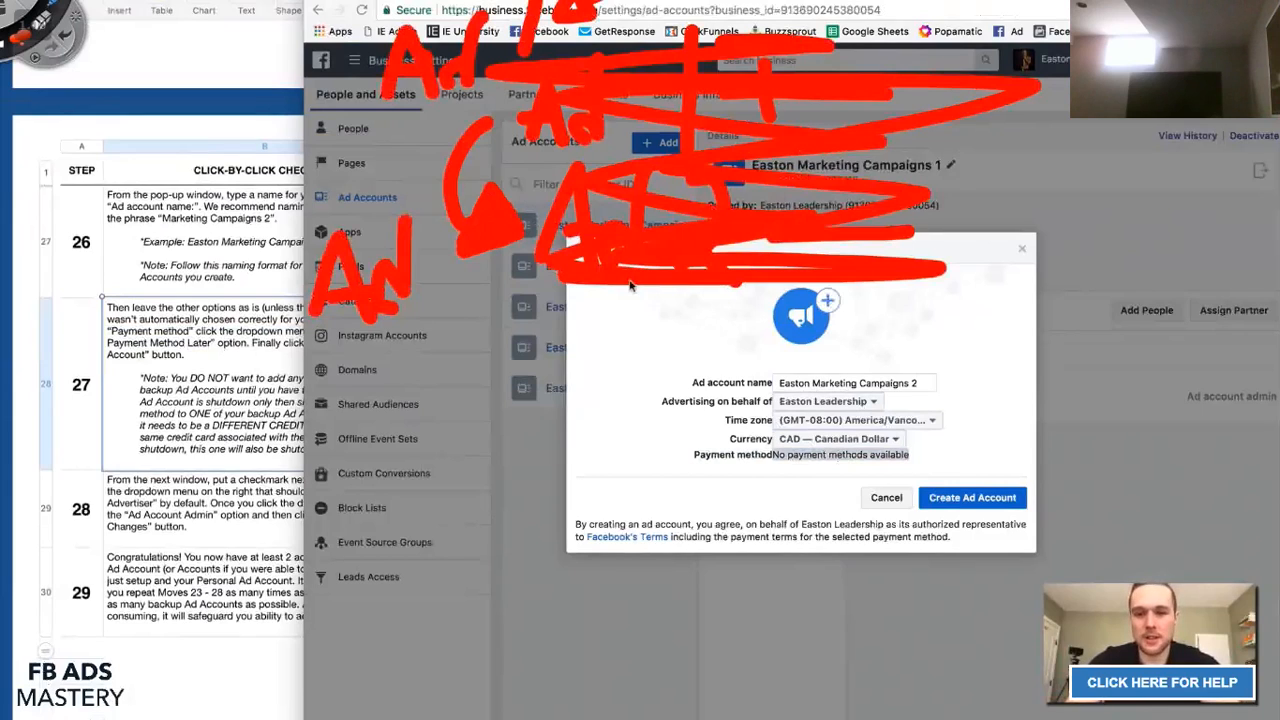
left_click_drag(426, 281, 483, 336)
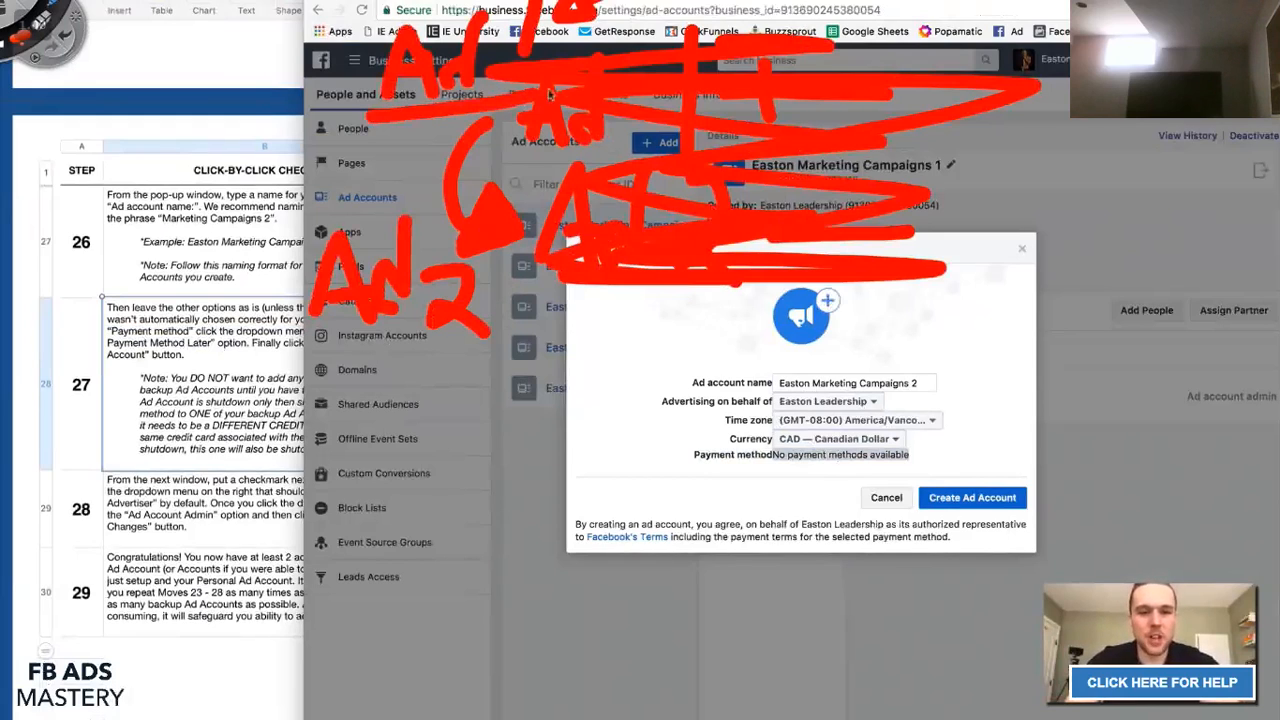
mouse_move(604, 73)
left_mouse_down()
mouse_move(360, 120)
mouse_move(410, 118)
left_mouse_up()
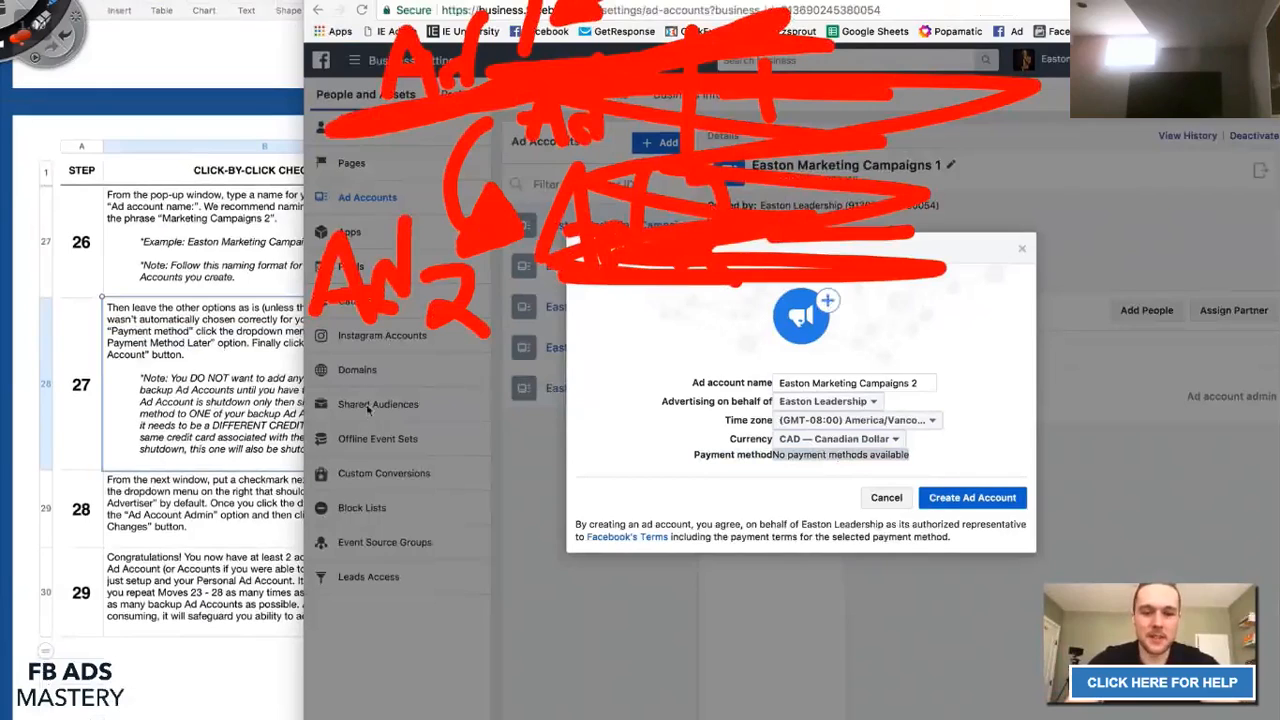
mouse_move(343, 401)
left_mouse_down()
mouse_move(347, 360)
mouse_move(330, 398)
mouse_move(384, 402)
mouse_move(430, 335)
left_mouse_up()
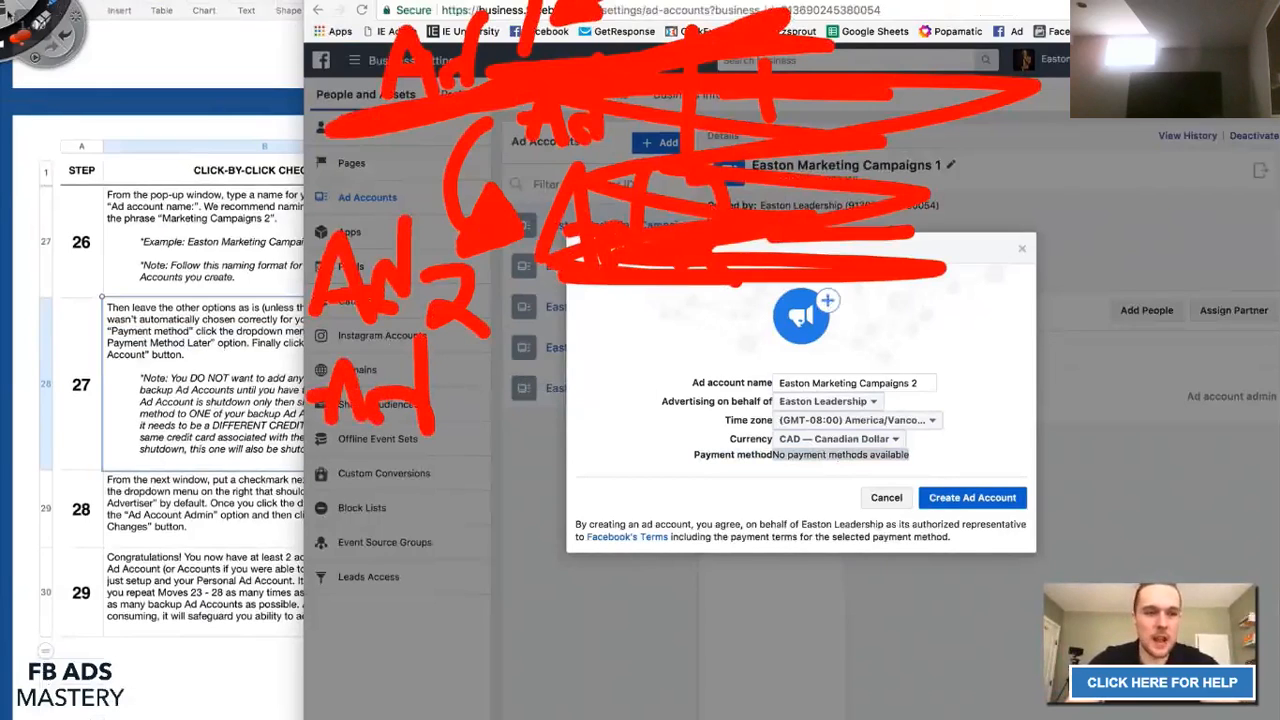
left_click(10, 14)
left_click(566, 282)
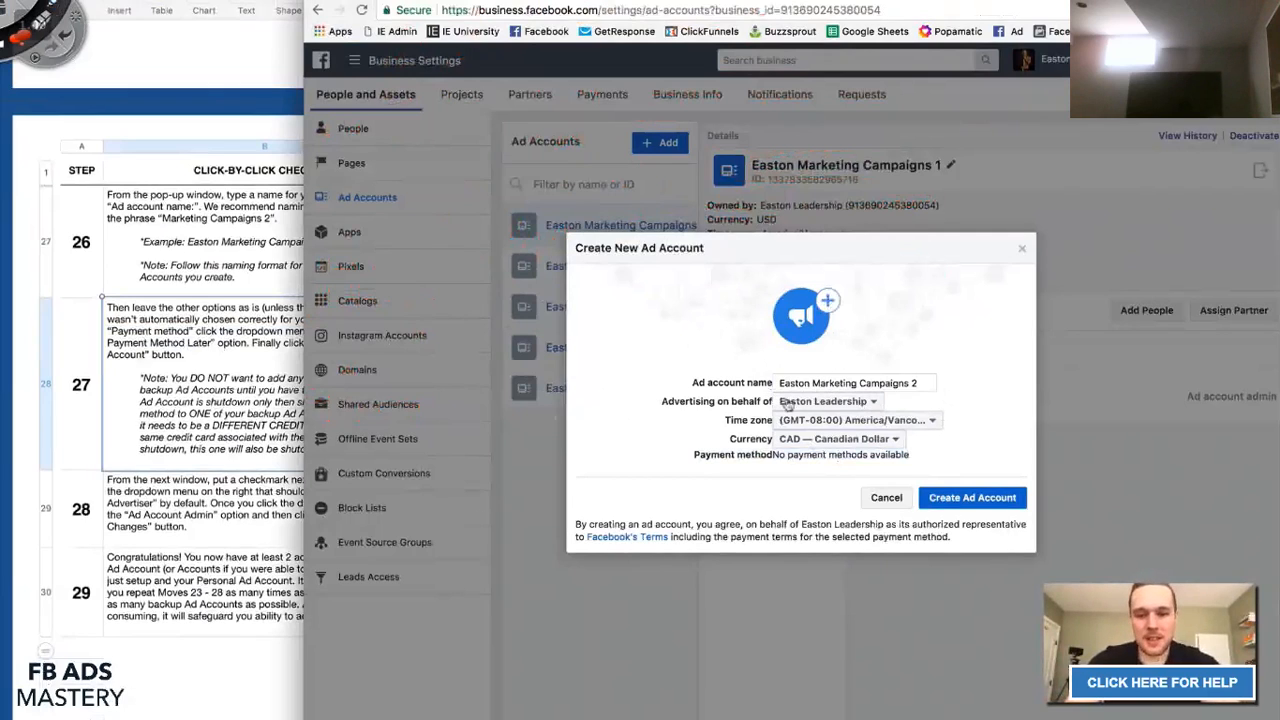
double_click(725, 455)
left_click_drag(738, 455, 925, 460)
left_click(926, 460)
left_click(806, 455)
left_click(925, 460)
left_click(176, 404)
left_click(738, 455)
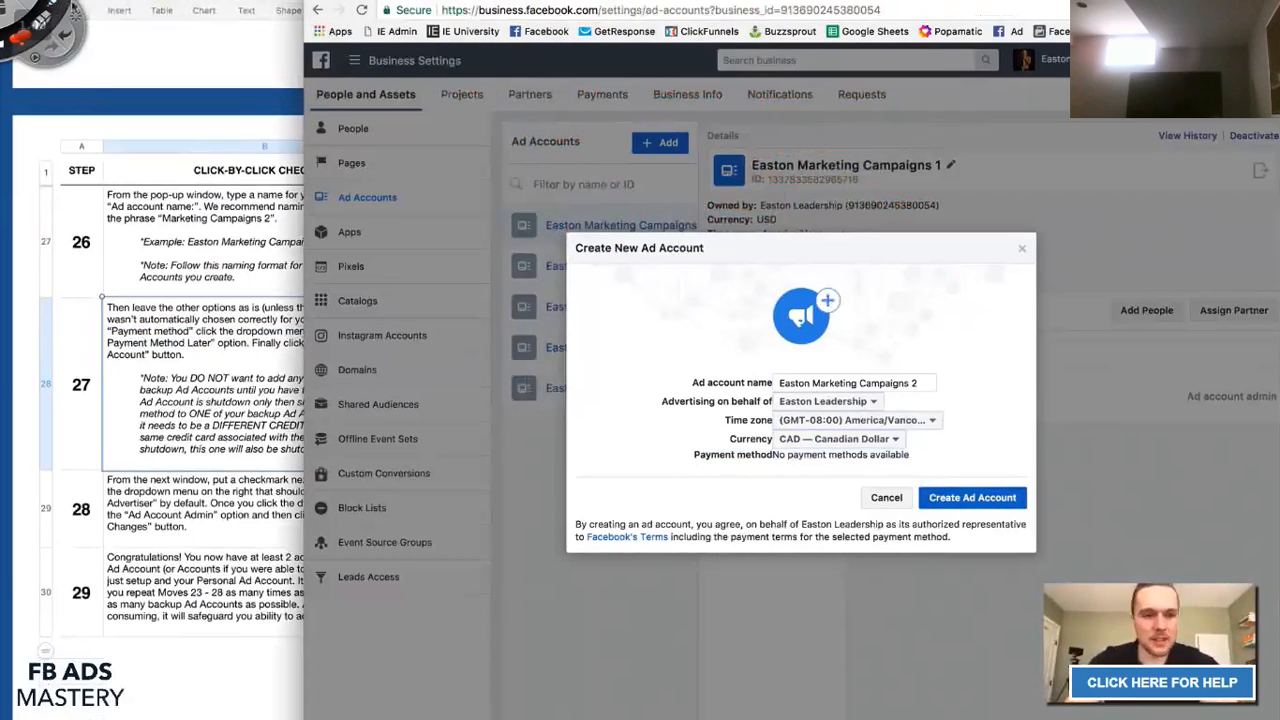
mouse_move(562, 542)
left_mouse_down()
mouse_move(586, 288)
mouse_move(605, 240)
mouse_move(1010, 238)
mouse_move(1062, 505)
mouse_move(730, 566)
mouse_move(517, 550)
left_mouse_up()
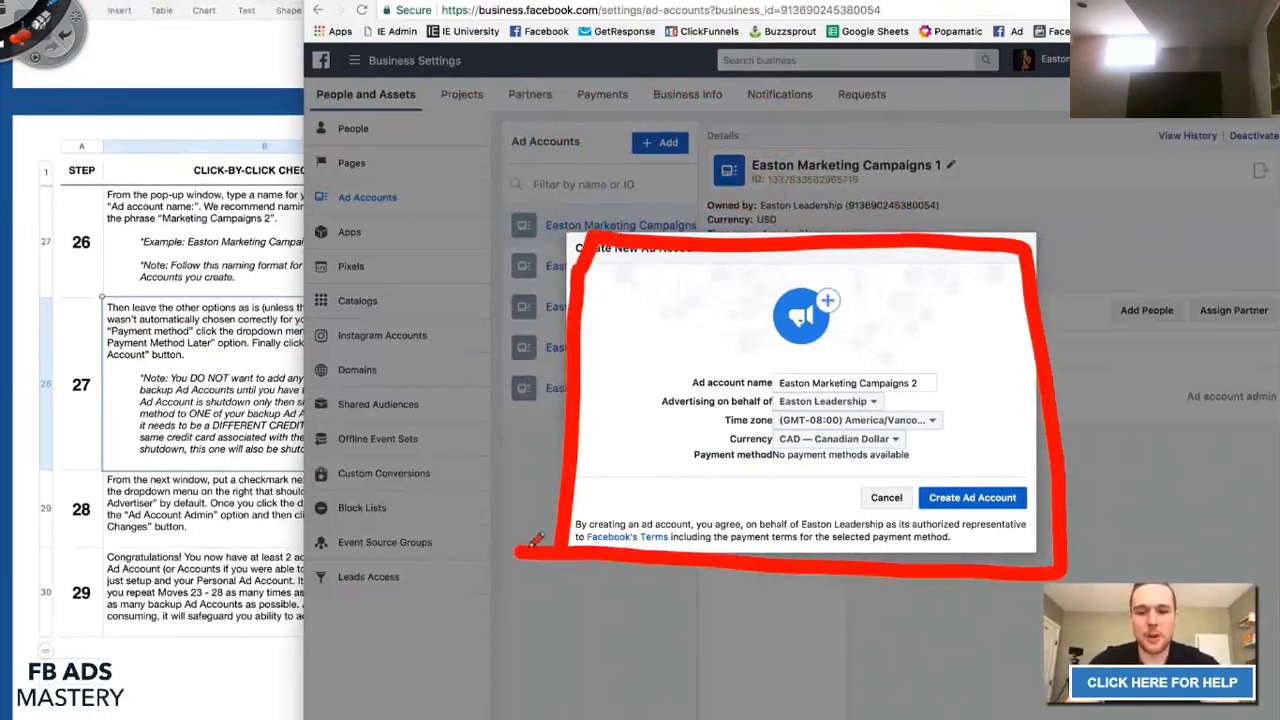
mouse_move(612, 358)
left_mouse_down()
mouse_move(612, 256)
mouse_move(975, 265)
mouse_move(1000, 378)
mouse_move(625, 365)
left_mouse_up()
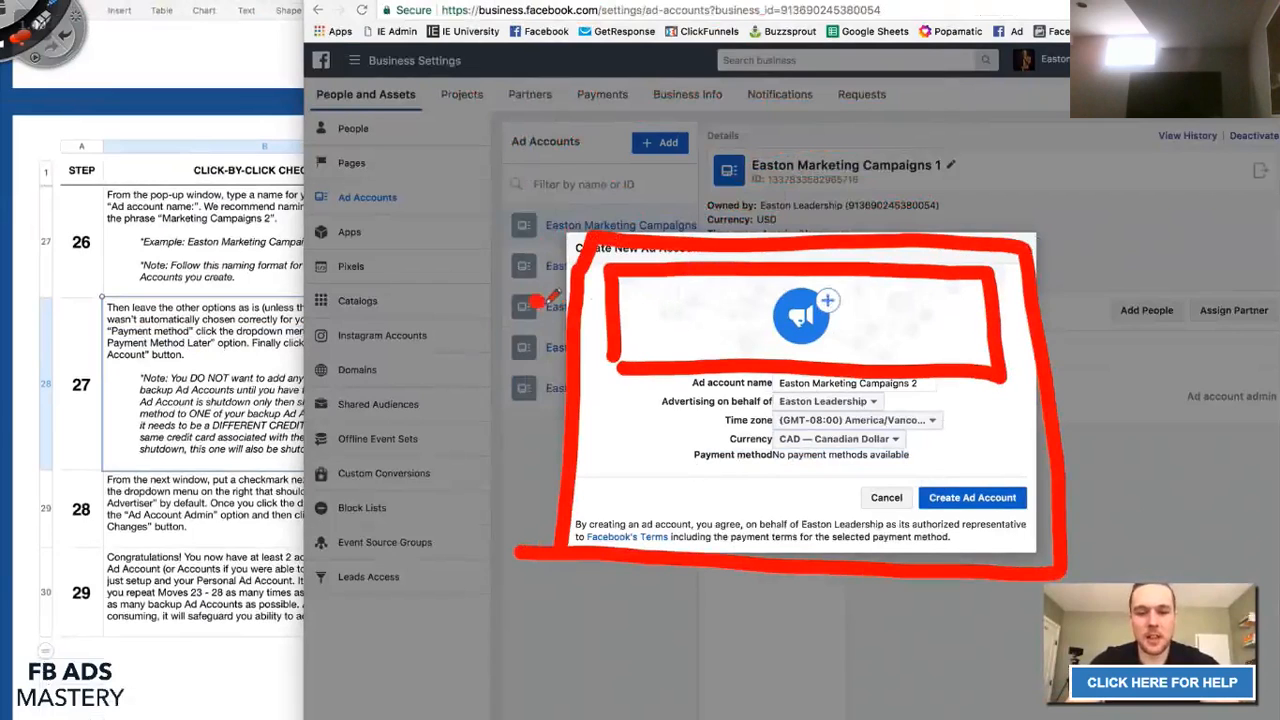
left_click_drag(532, 298, 608, 330)
mouse_move(890, 306)
left_mouse_down()
mouse_move(968, 328)
mouse_move(880, 302)
left_mouse_up()
mouse_move(1032, 182)
left_mouse_down()
mouse_move(1005, 285)
mouse_move(976, 298)
mouse_move(972, 288)
left_mouse_up()
mouse_move(988, 530)
left_mouse_down()
mouse_move(968, 542)
mouse_move(1000, 548)
left_mouse_up()
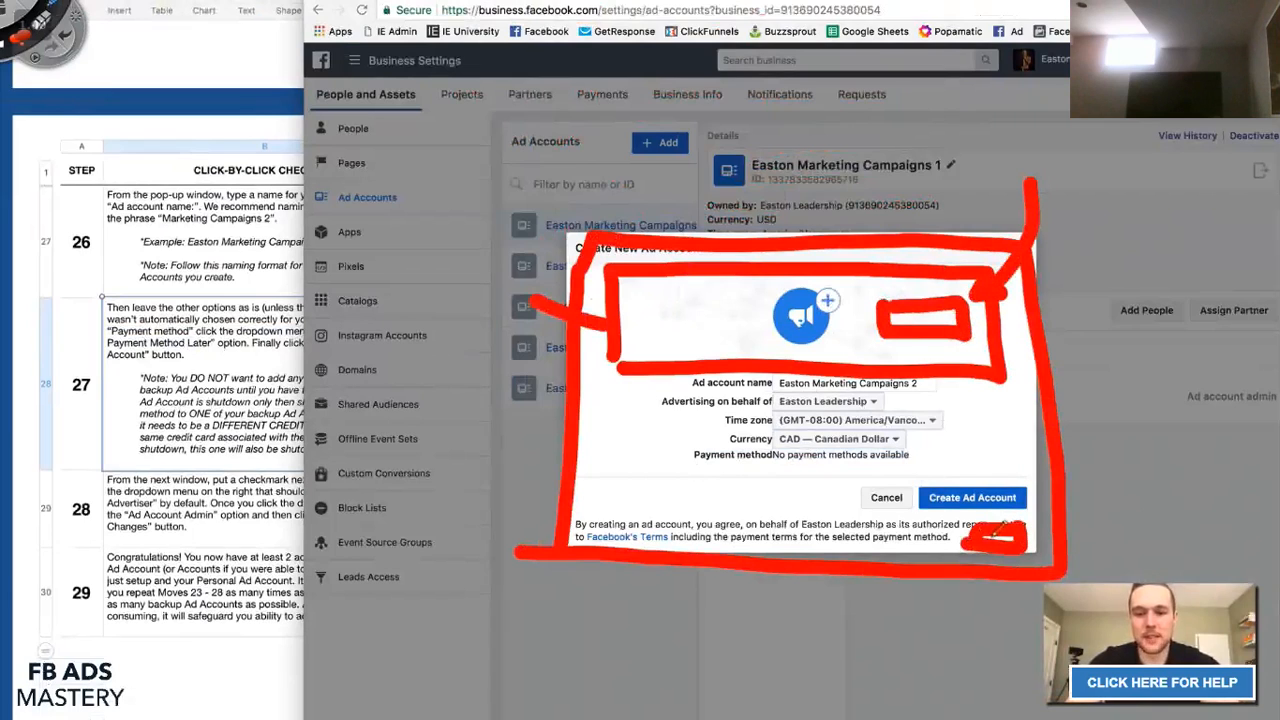
left_click(8, 14)
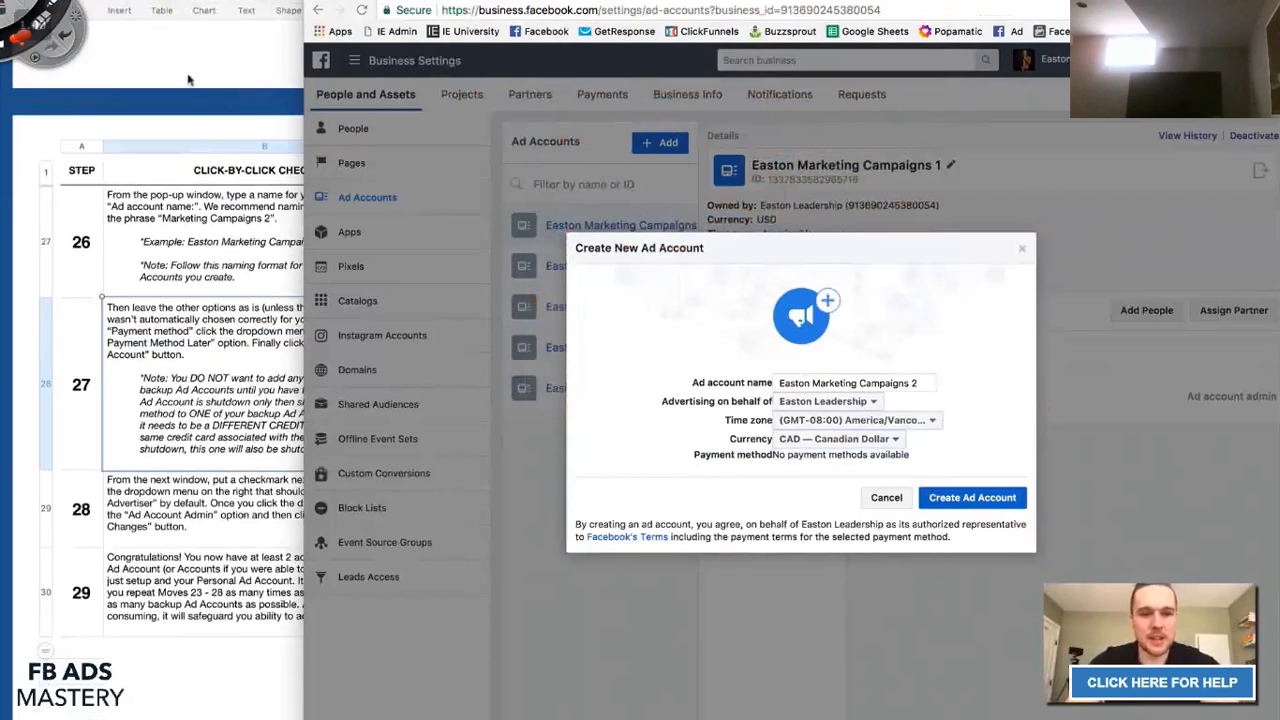
Renumber the account to Easton Marketing Campaigns 6 and submit, triggering the ad-account limit error.
left_click(915, 381)
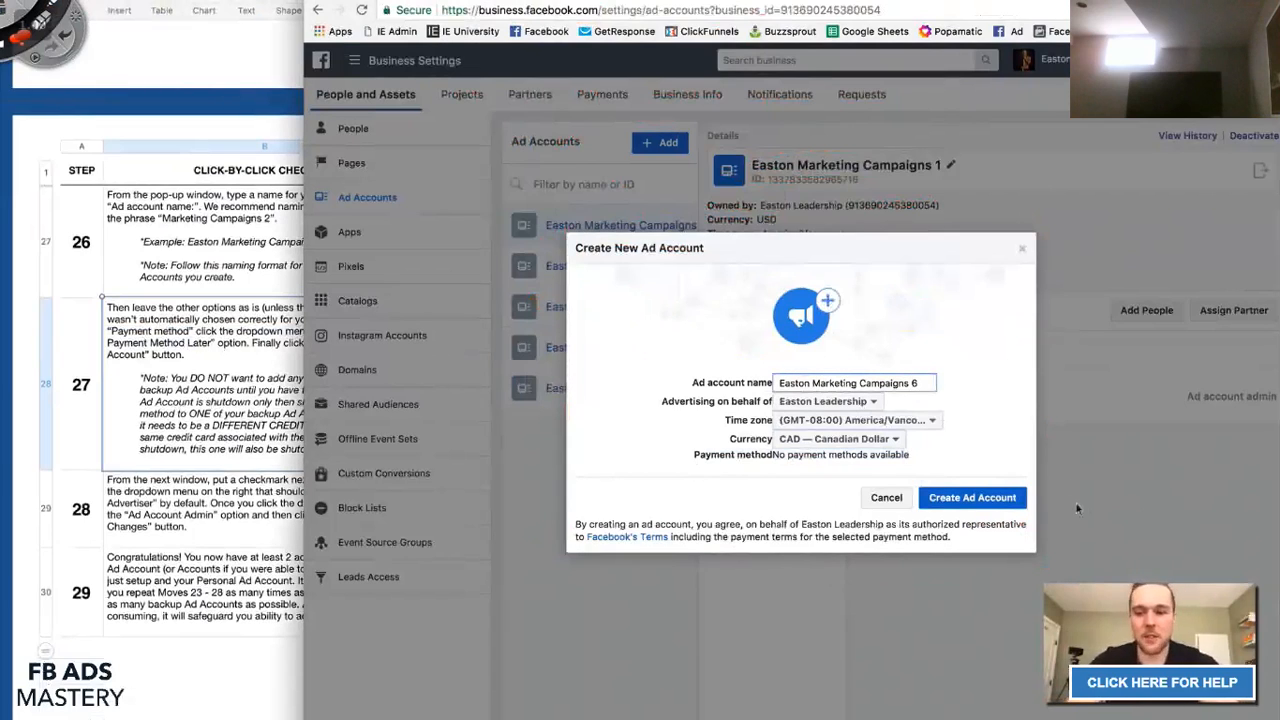
left_click(988, 499)
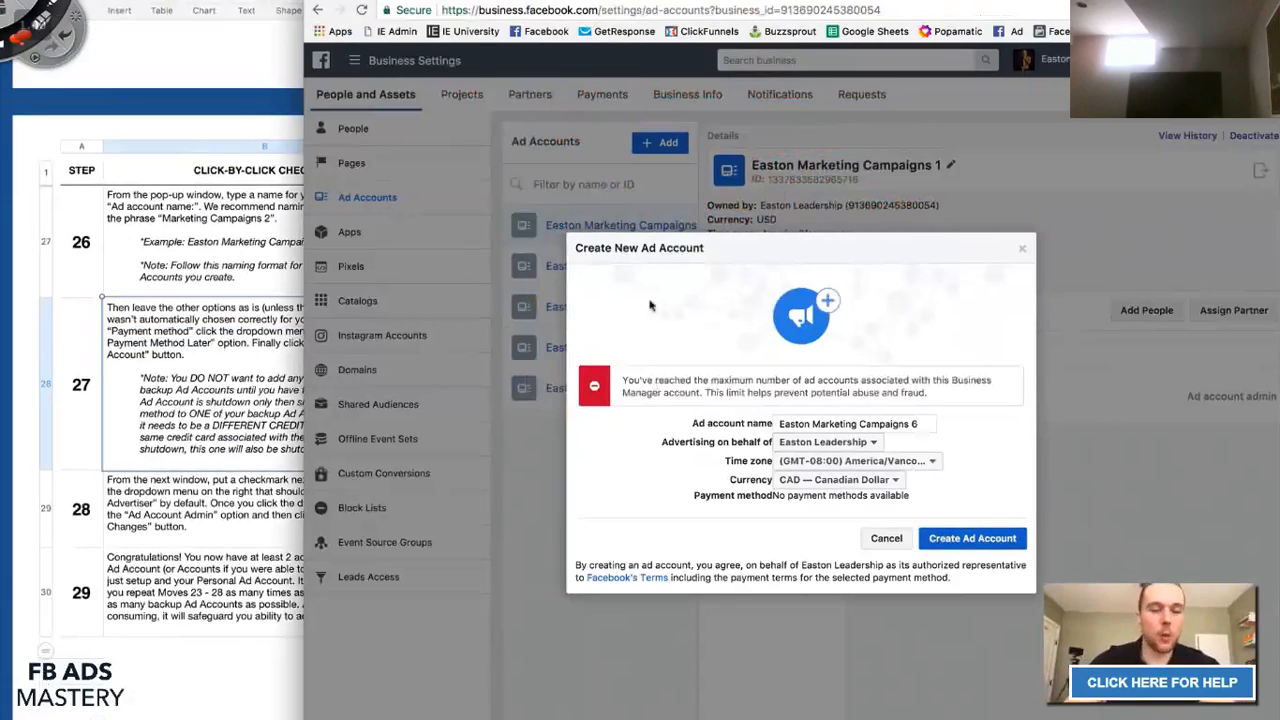
mouse_move(580, 318)
left_mouse_down()
mouse_move(590, 372)
mouse_move(610, 368)
mouse_move(596, 384)
left_mouse_up()
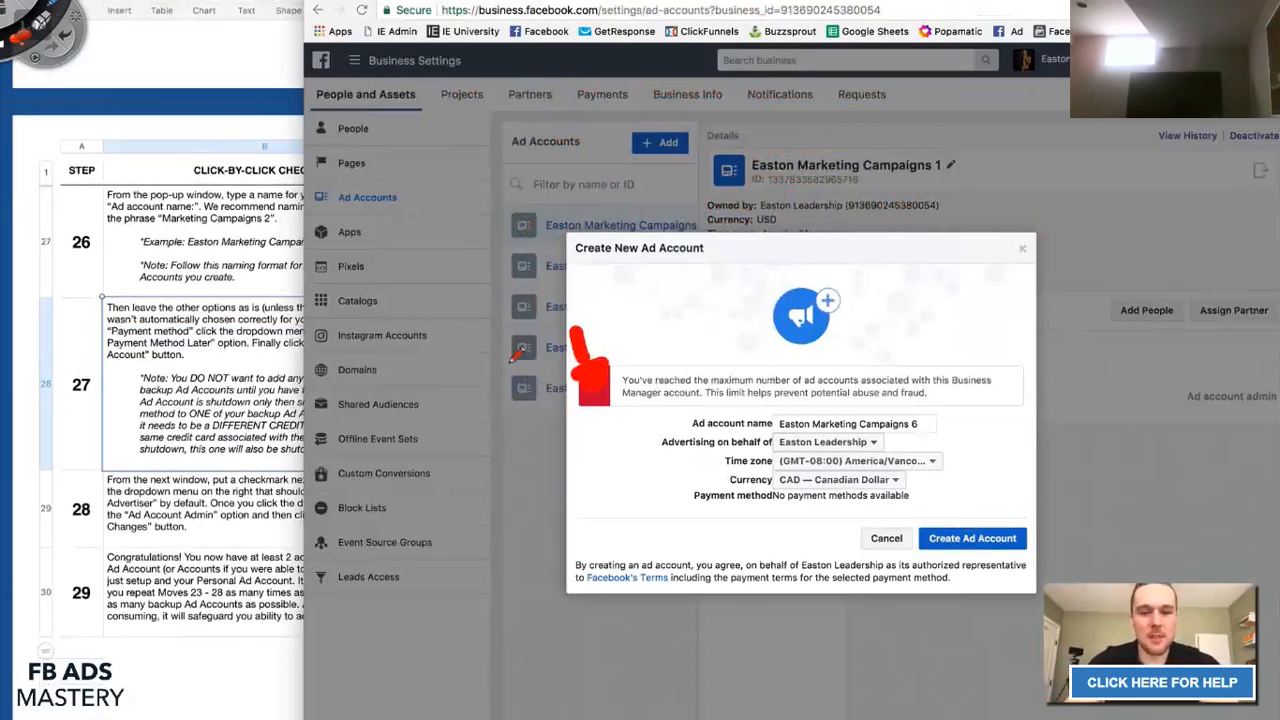
mouse_move(490, 362)
left_mouse_down()
mouse_move(458, 388)
mouse_move(480, 410)
mouse_move(452, 420)
left_mouse_up()
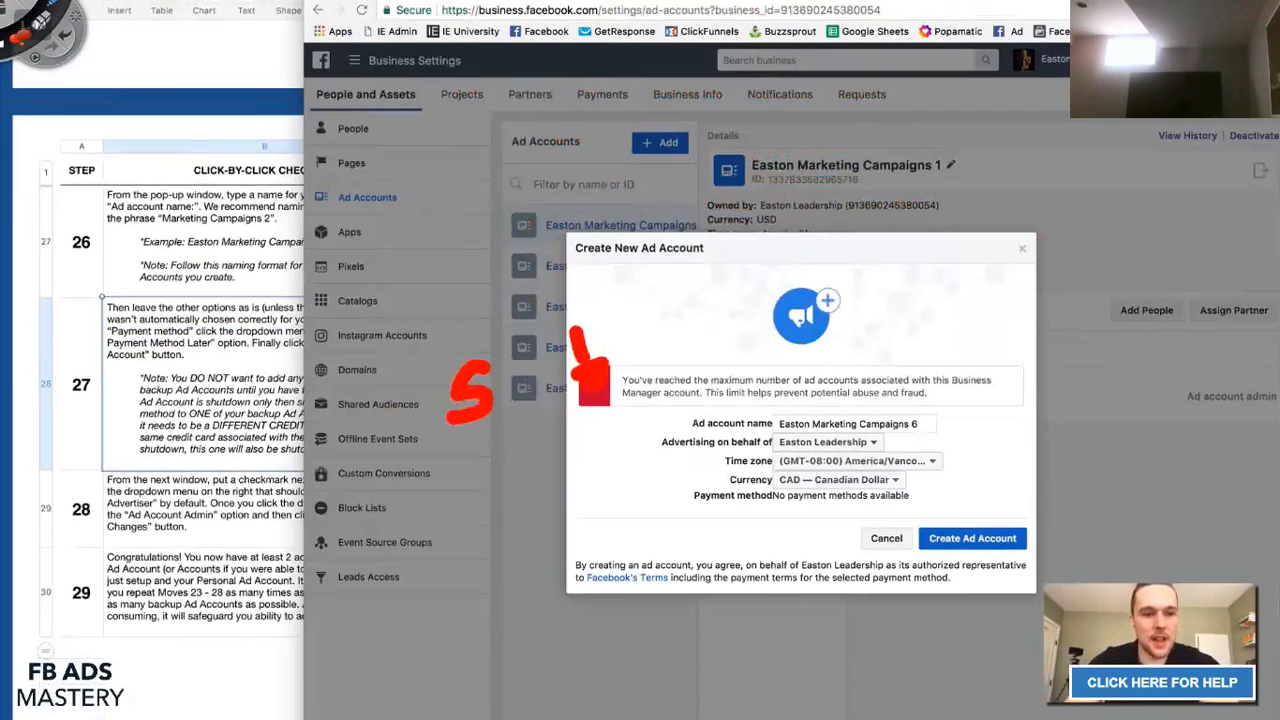
key("Escape")
scroll(283, 399, "up", 10)
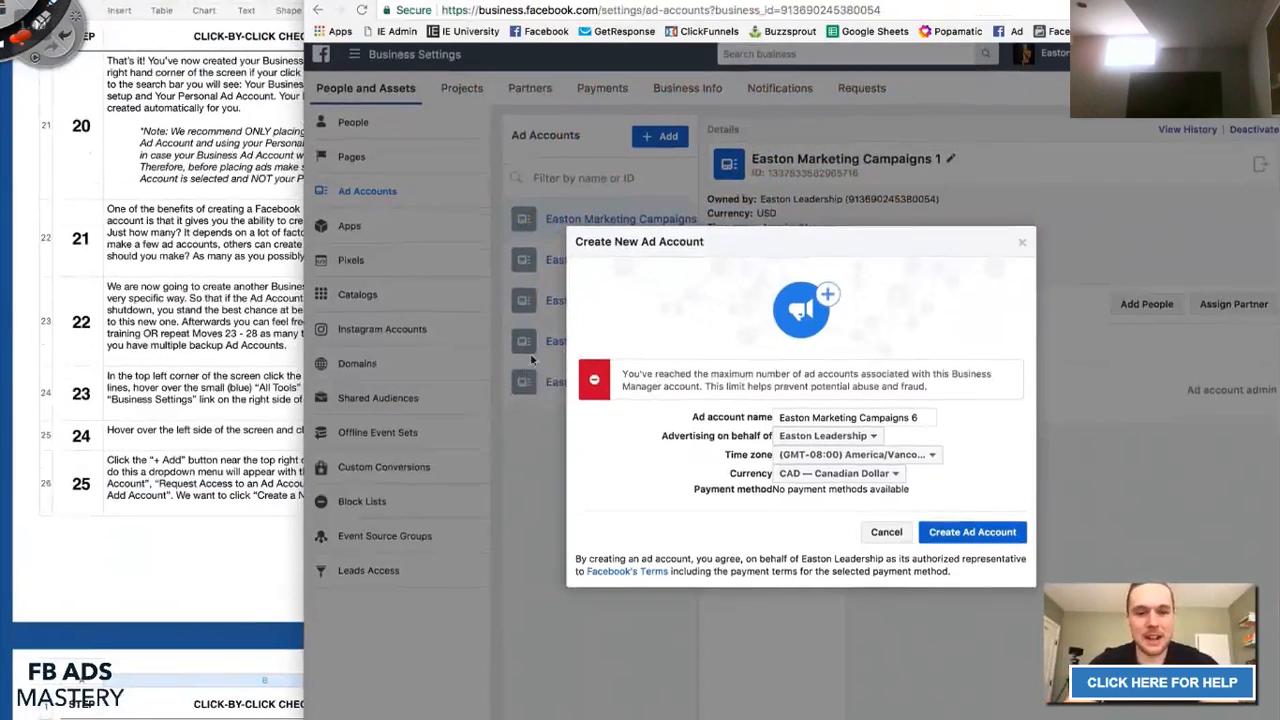
scroll(228, 370, "down", 3)
scroll(228, 370, "down", 5)
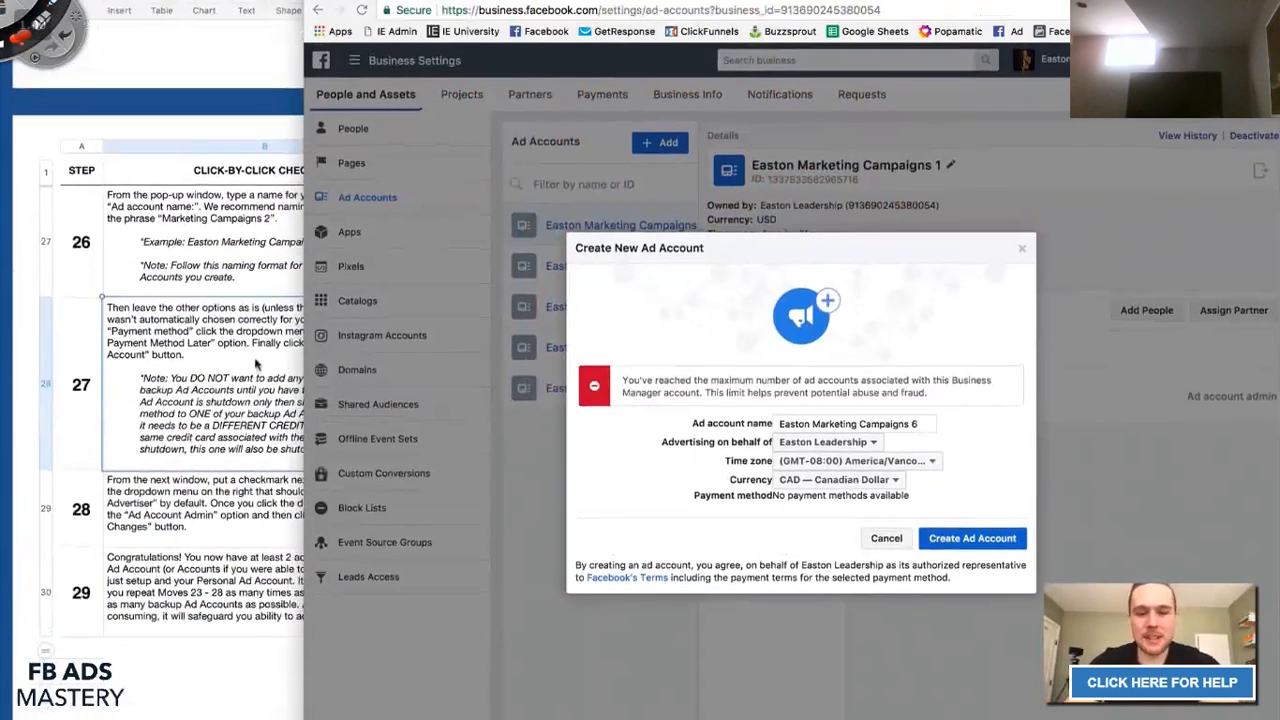
mouse_move(536, 410)
left_mouse_down()
mouse_move(496, 420)
mouse_move(541, 447)
mouse_move(482, 476)
mouse_move(430, 538)
mouse_move(455, 565)
mouse_move(436, 545)
left_mouse_up()
mouse_move(448, 606)
left_mouse_down()
mouse_move(495, 630)
mouse_move(440, 662)
left_mouse_up()
mouse_move(525, 626)
left_mouse_down()
mouse_move(512, 660)
mouse_move(548, 640)
left_mouse_up()
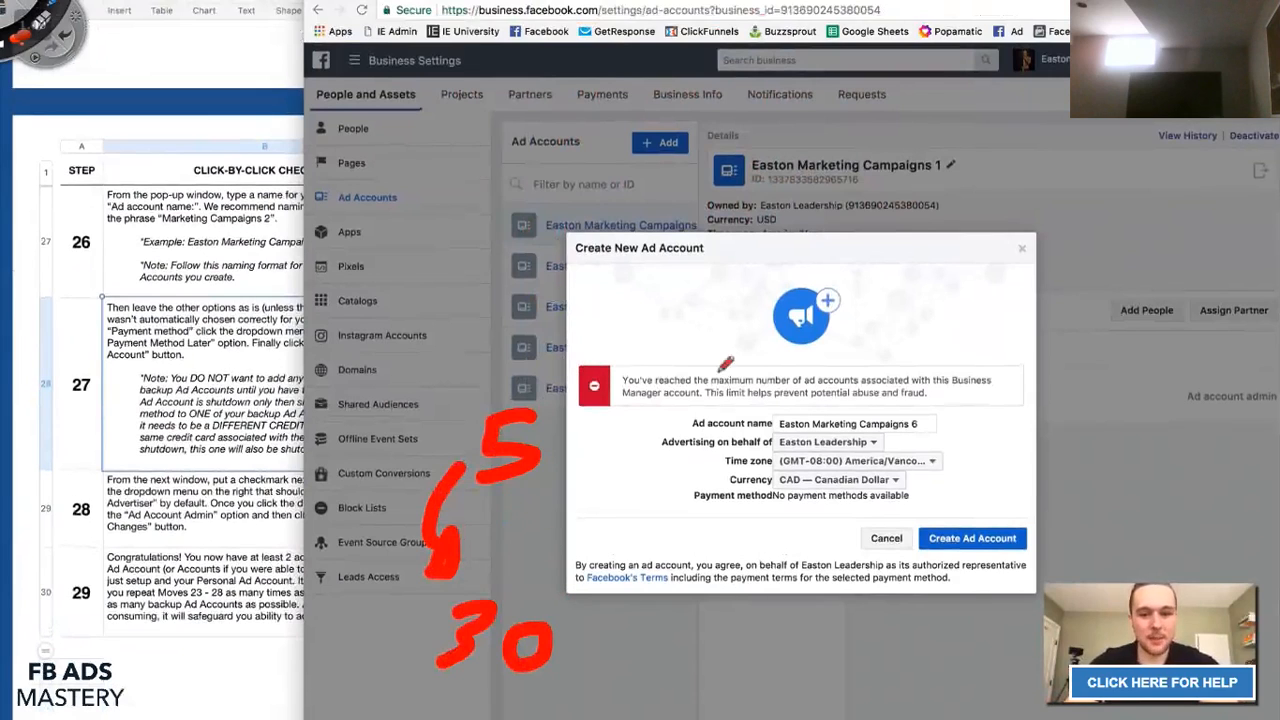
mouse_move(566, 368)
left_mouse_down()
mouse_move(1035, 352)
mouse_move(1035, 430)
mouse_move(595, 425)
mouse_move(572, 400)
mouse_move(585, 357)
left_mouse_up()
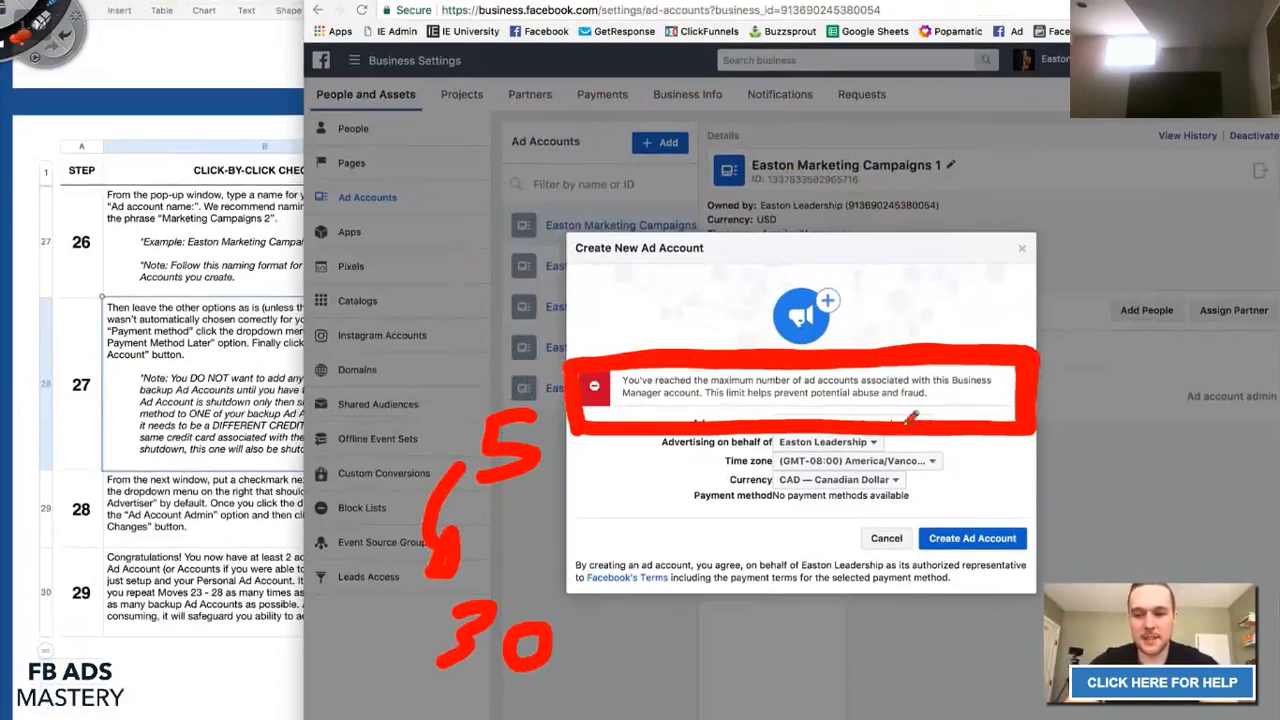
left_click_drag(588, 420, 1035, 425)
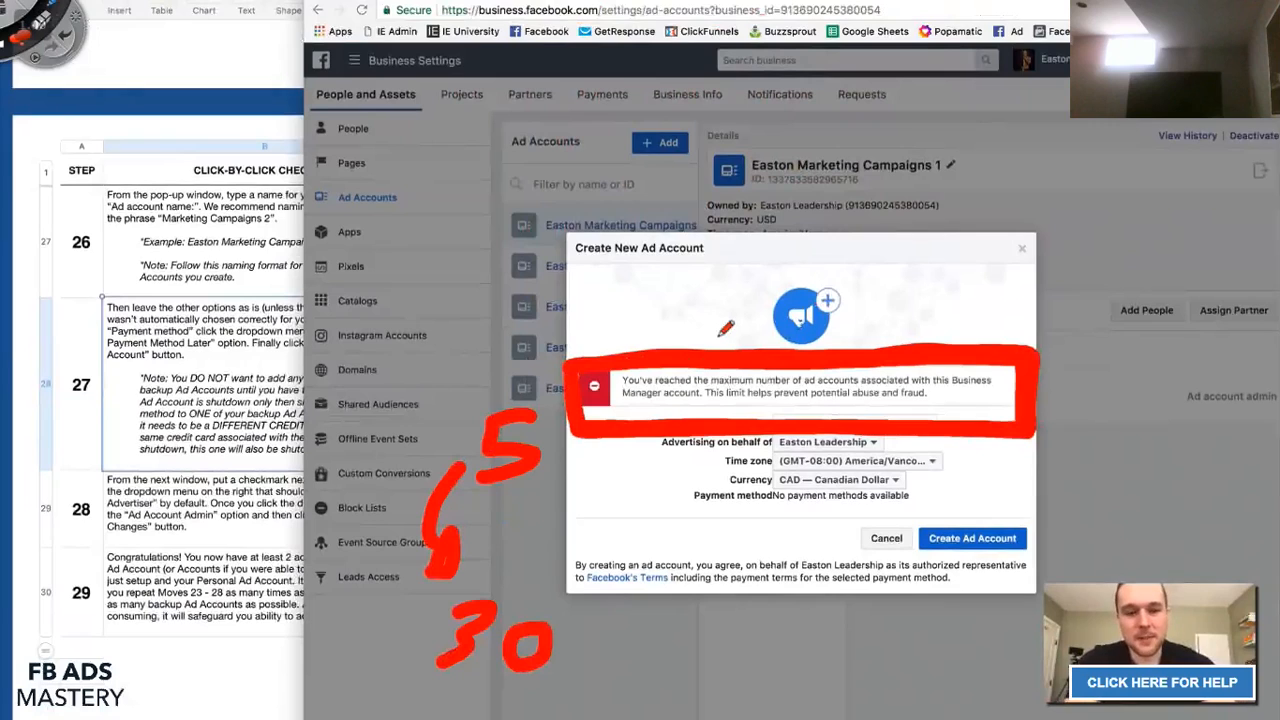
mouse_move(535, 288)
left_mouse_down()
mouse_move(588, 348)
mouse_move(598, 335)
mouse_move(565, 366)
left_mouse_up()
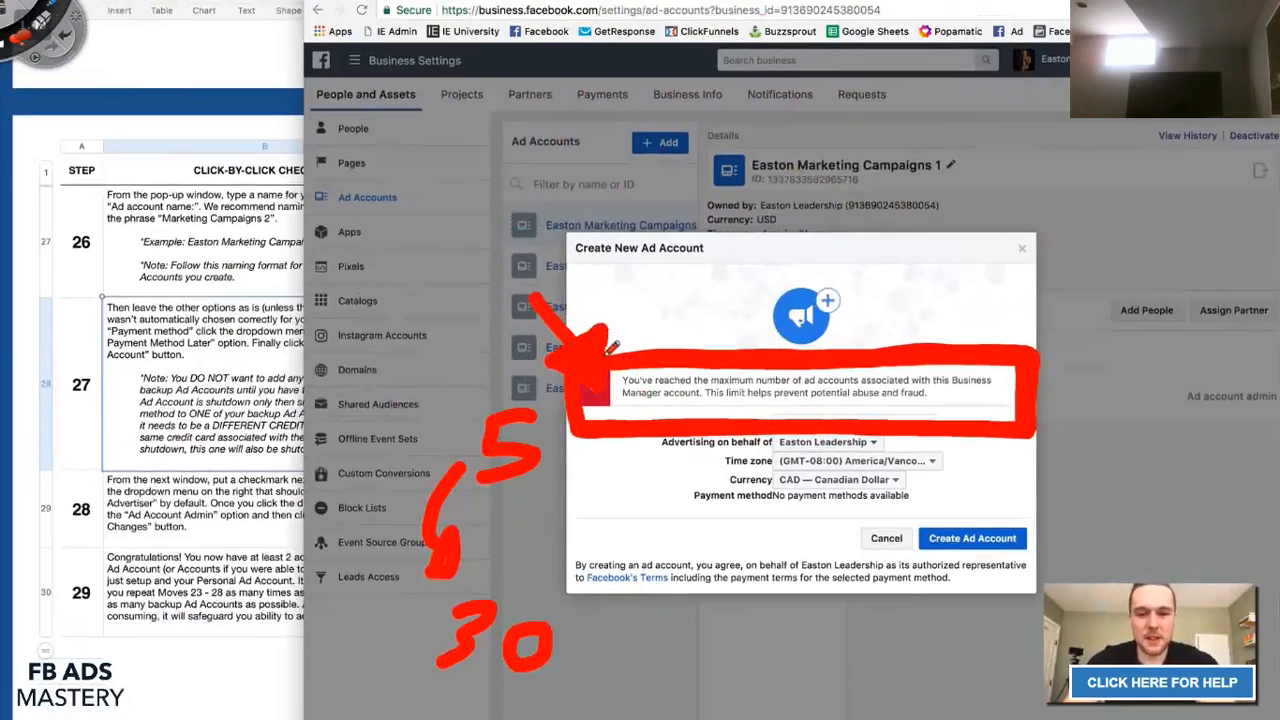
key("Escape")
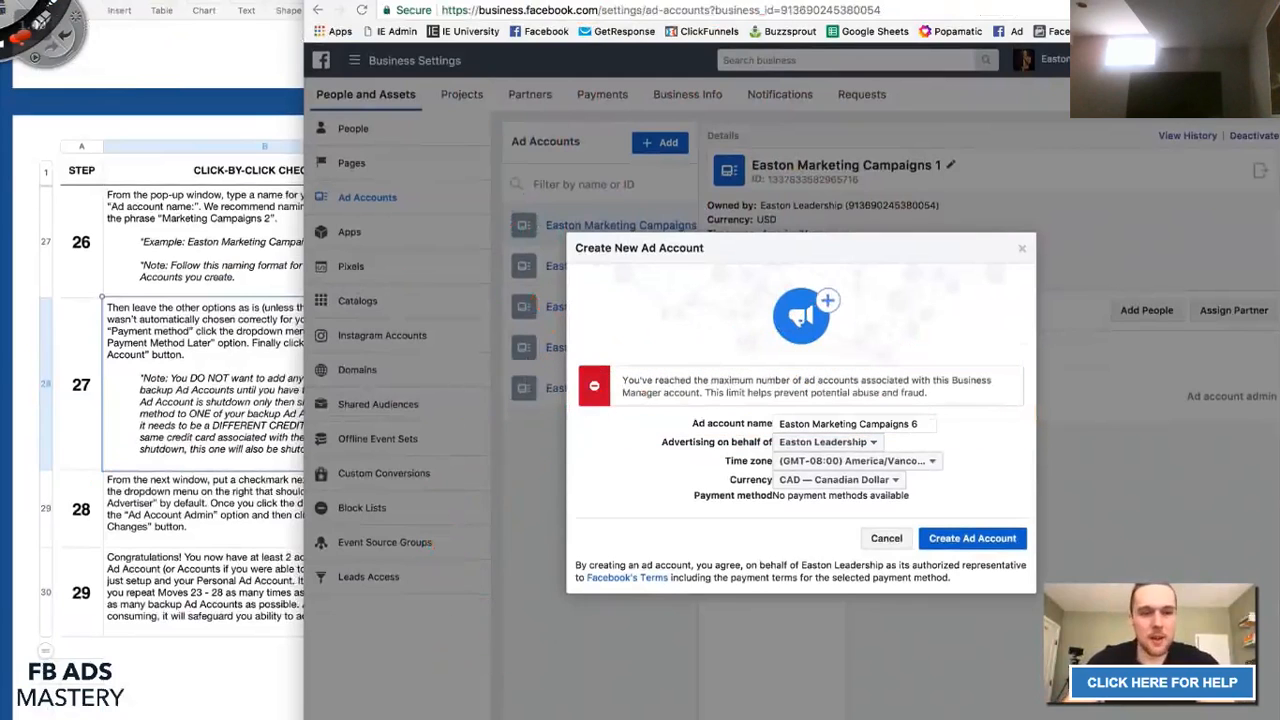
Close the Create New Ad Account dialog and select step 29 in the checklist.
left_click(1022, 248)
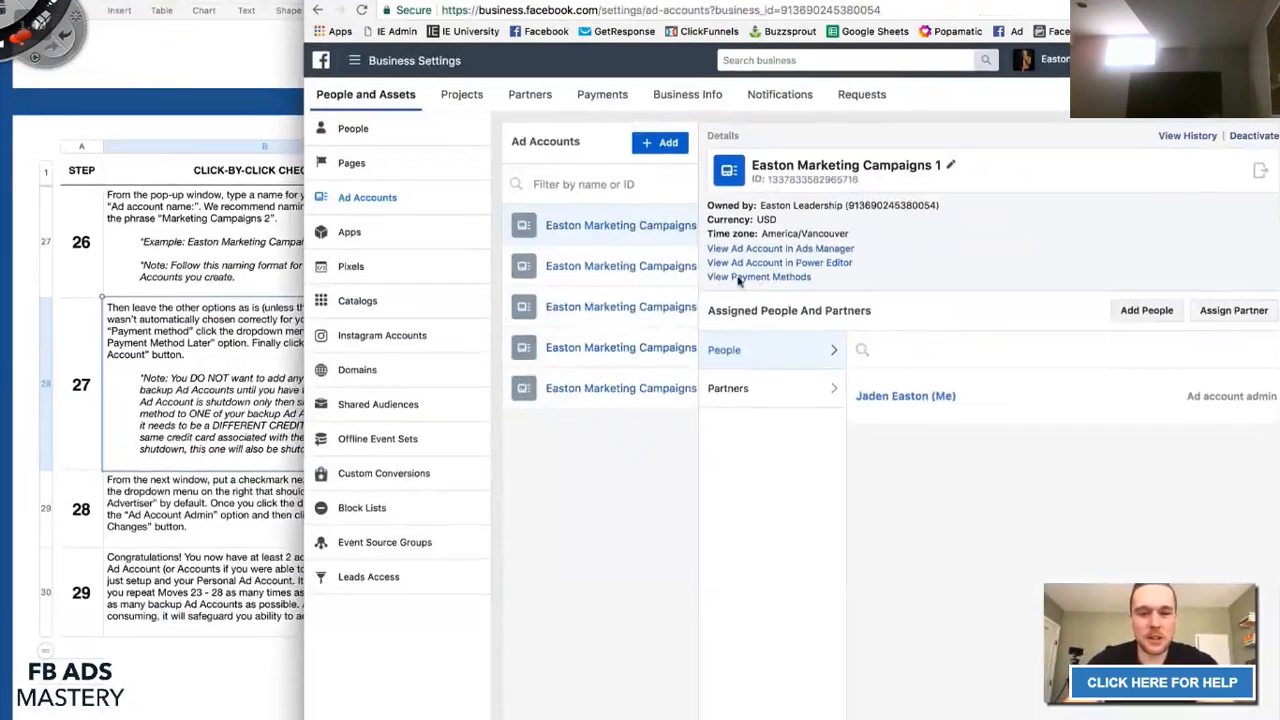
left_click(209, 515)
left_click(86, 598)
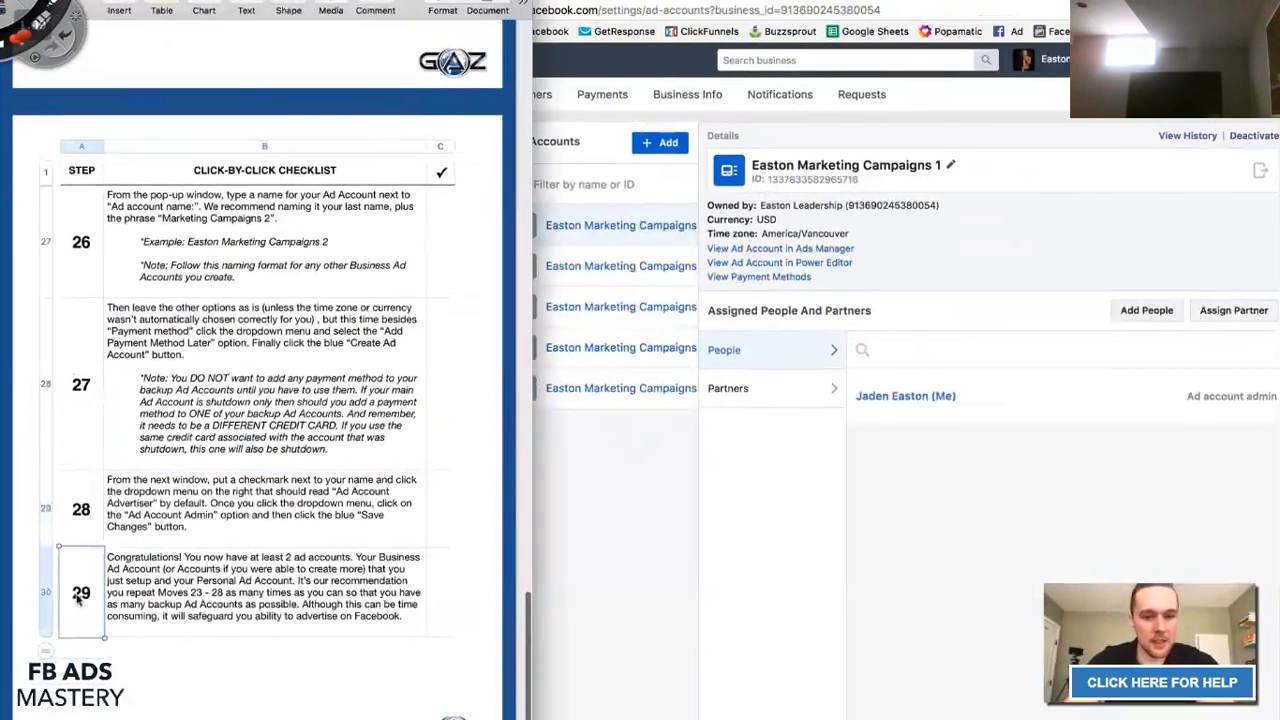